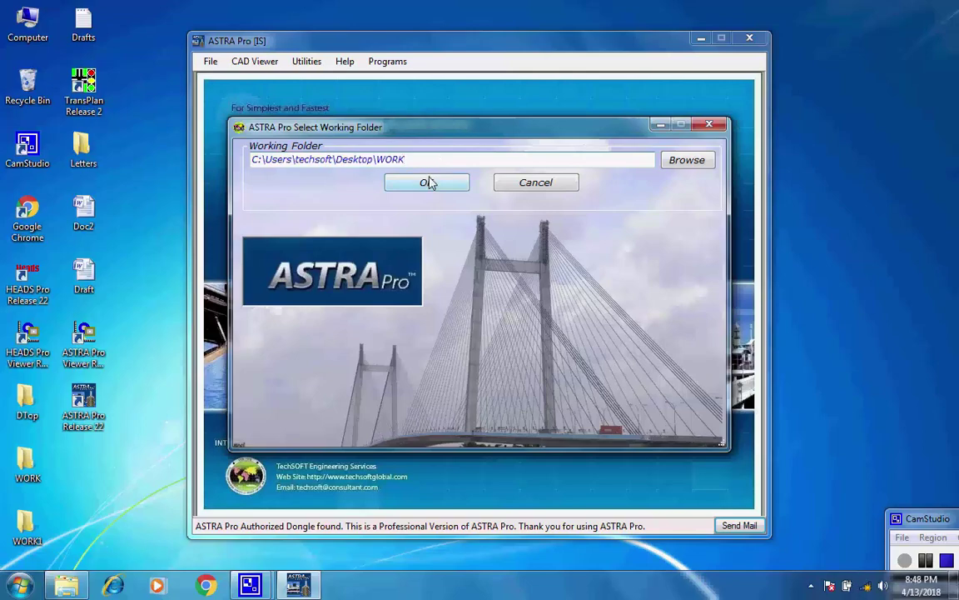
Confirm the WORK working folder and start a Steel Plate/Box Girder RCC Slab Composite Bridge design by the Limit State Method
left_click(428, 182)
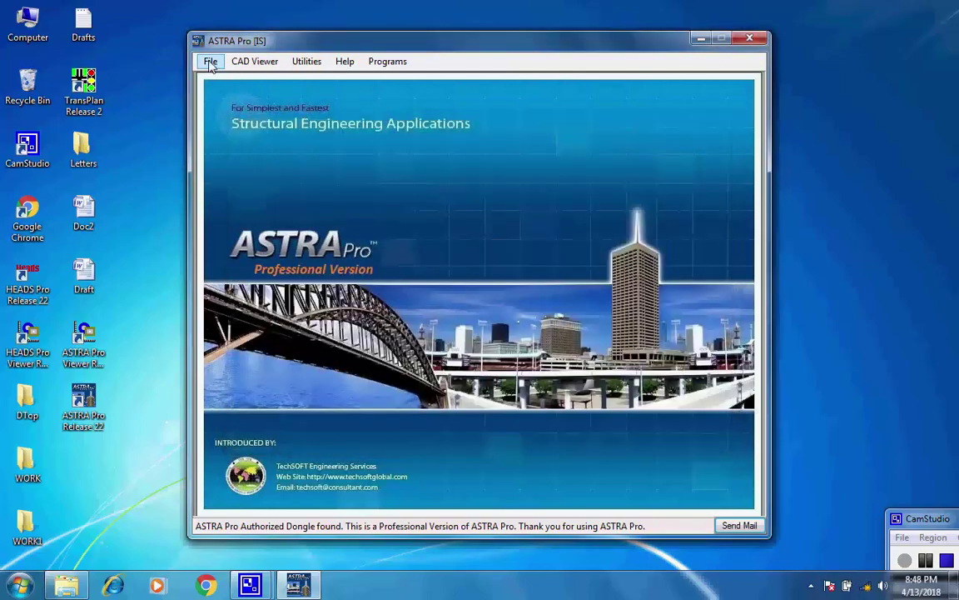
left_click(210, 62)
mouse_move(275, 115)
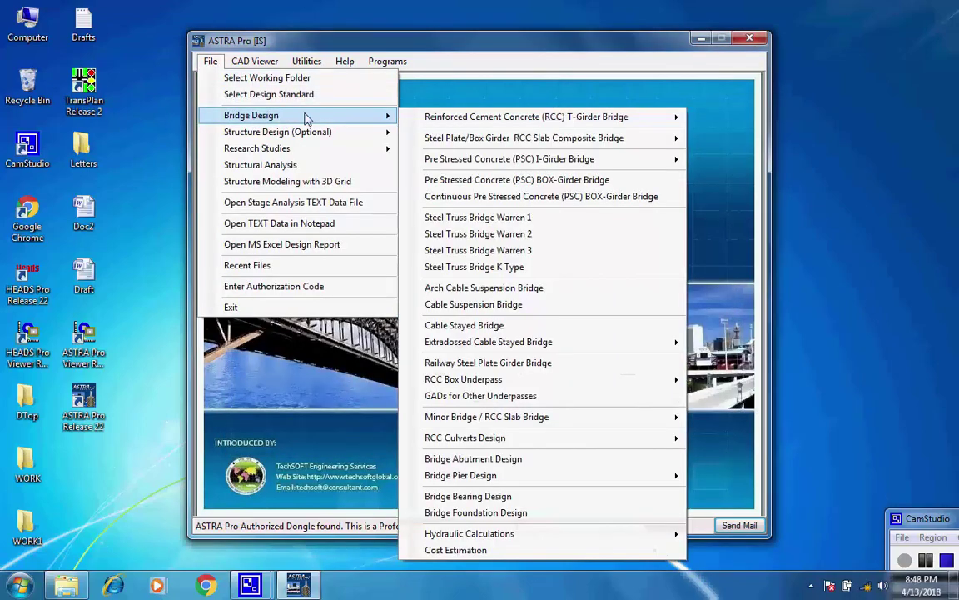
mouse_move(422, 143)
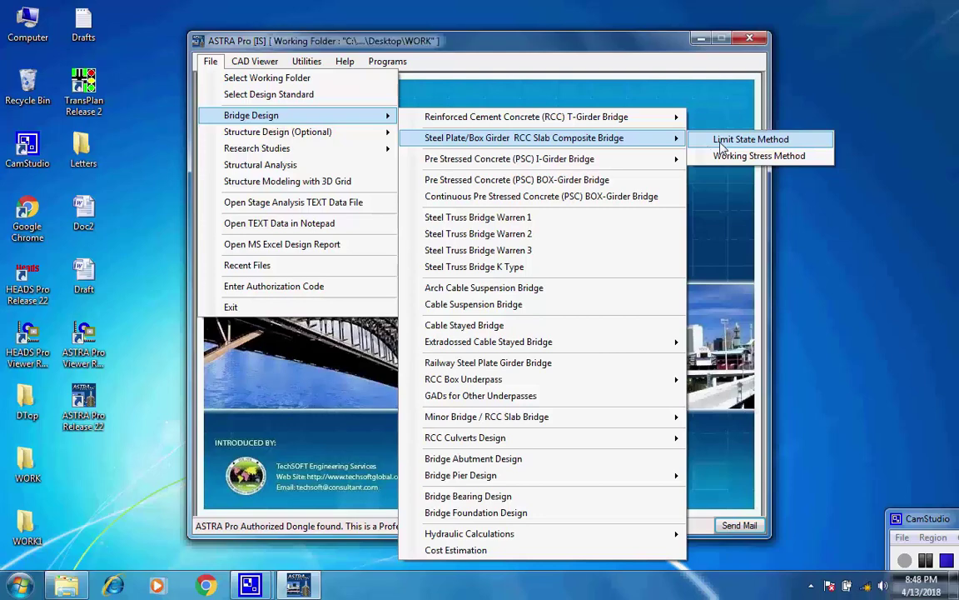
left_click(722, 143)
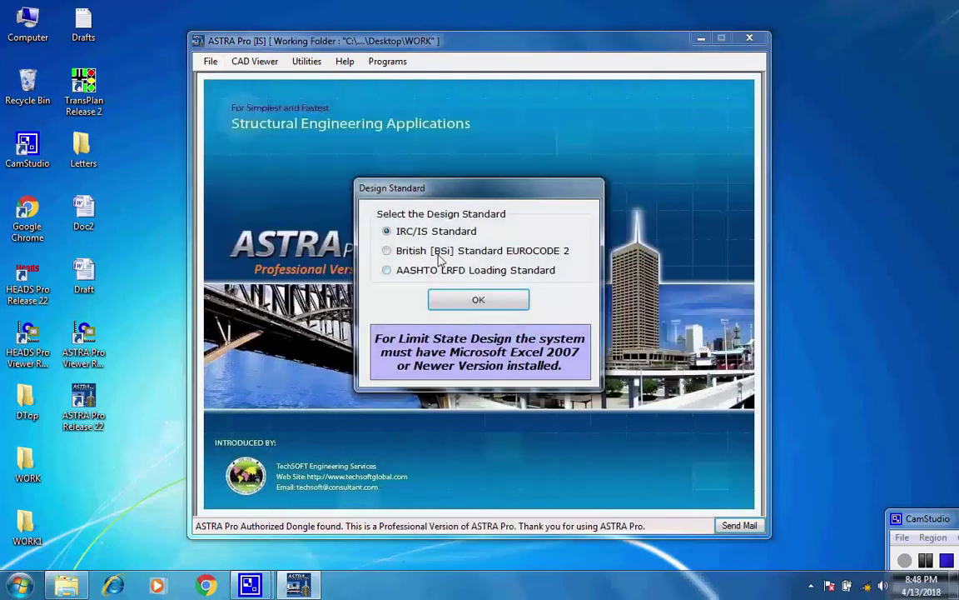
Choose British [BSi] Standard EUROCODE 2 as the design standard and create a new design project
left_click(388, 252)
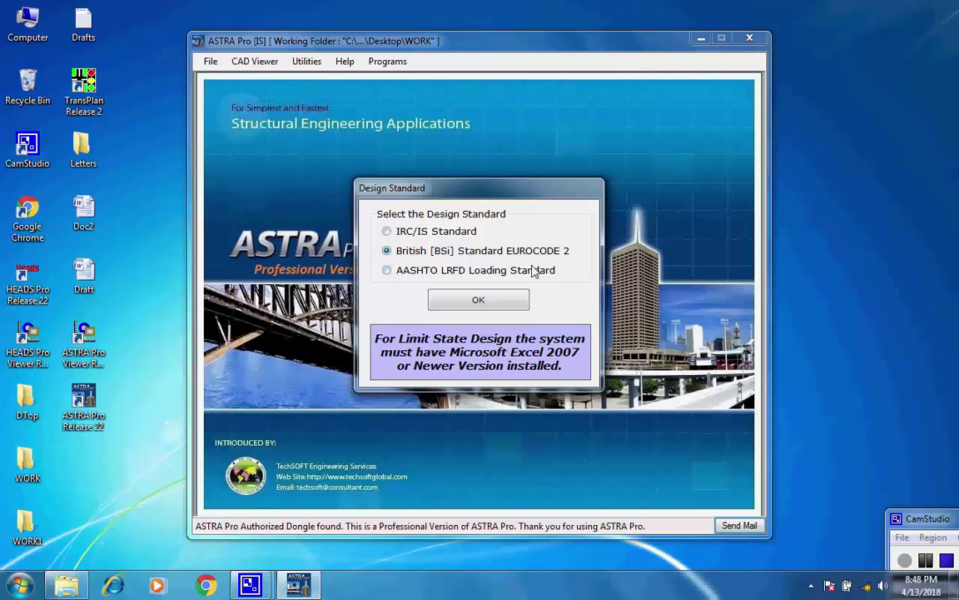
left_click(473, 302)
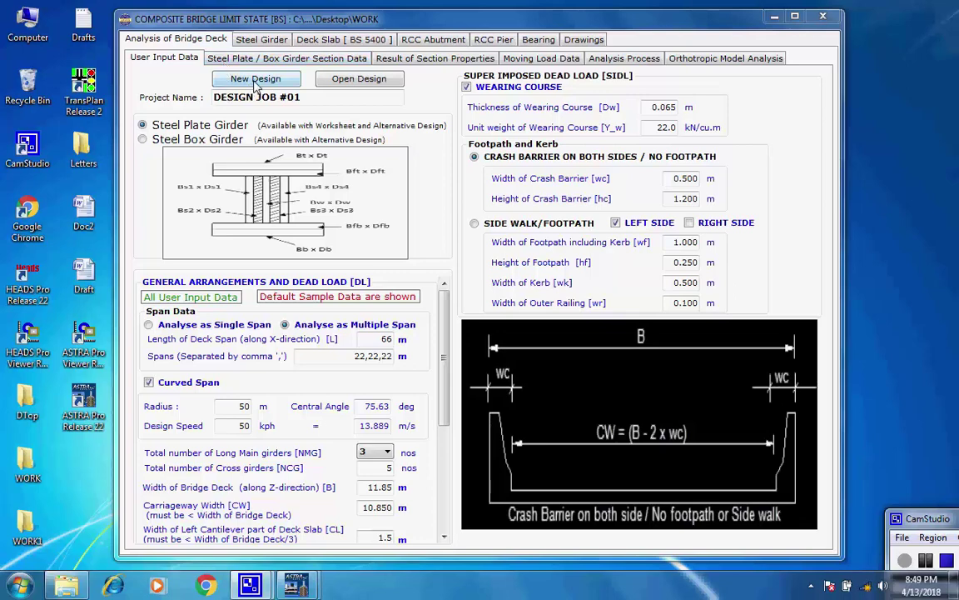
left_click(254, 80)
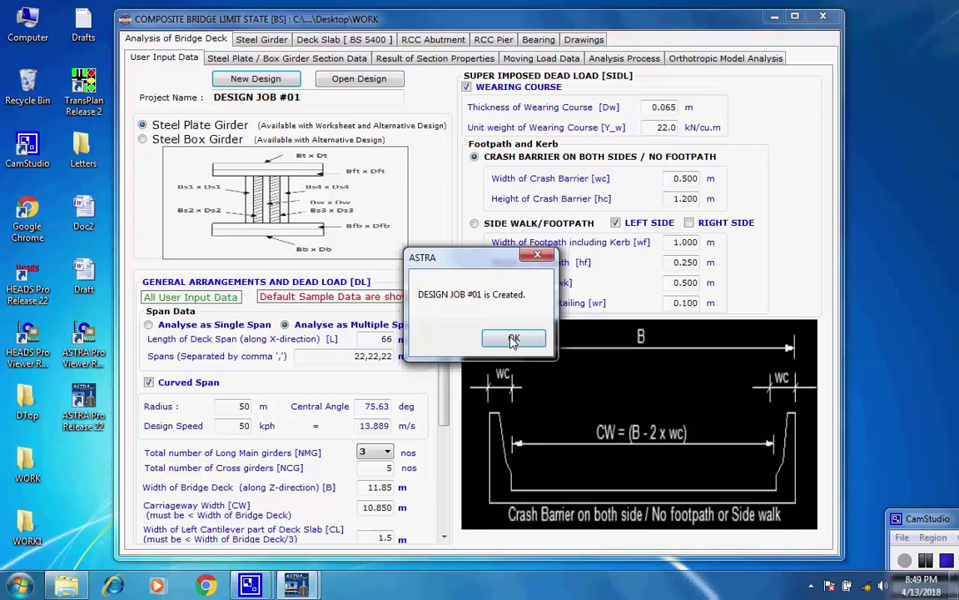
left_click(514, 339)
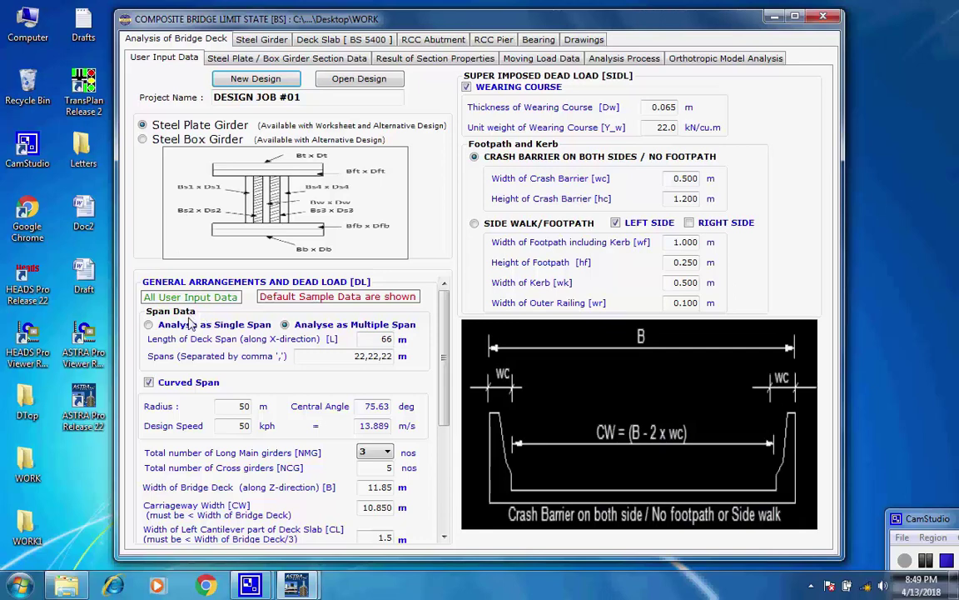
Review the general arrangement input data, including deck span length, individual spans, main girder number options and deck slab values
double_click(385, 339)
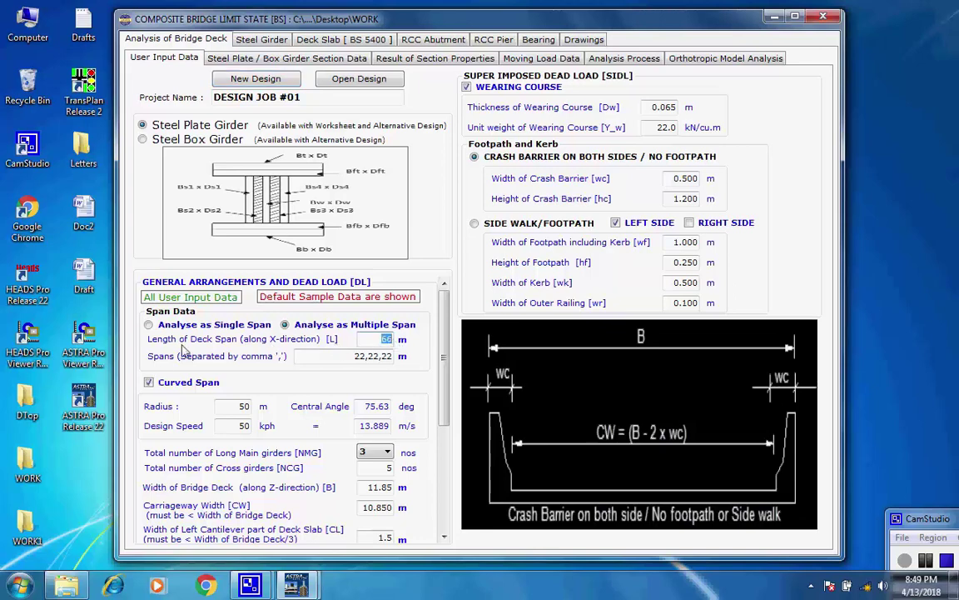
left_click_drag(354, 357, 376, 356)
left_click(382, 356)
double_click(387, 357)
left_click(390, 358)
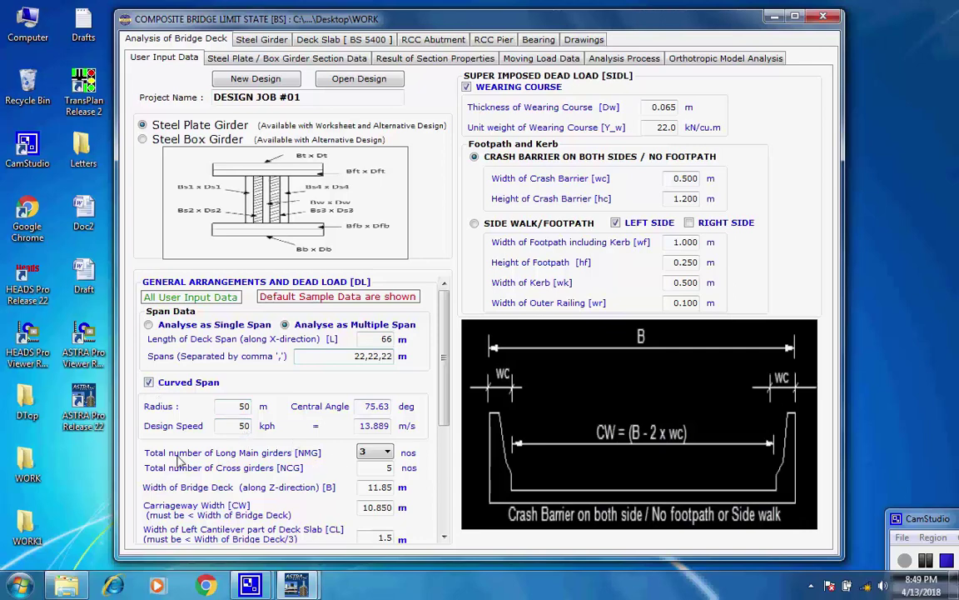
left_click(389, 452)
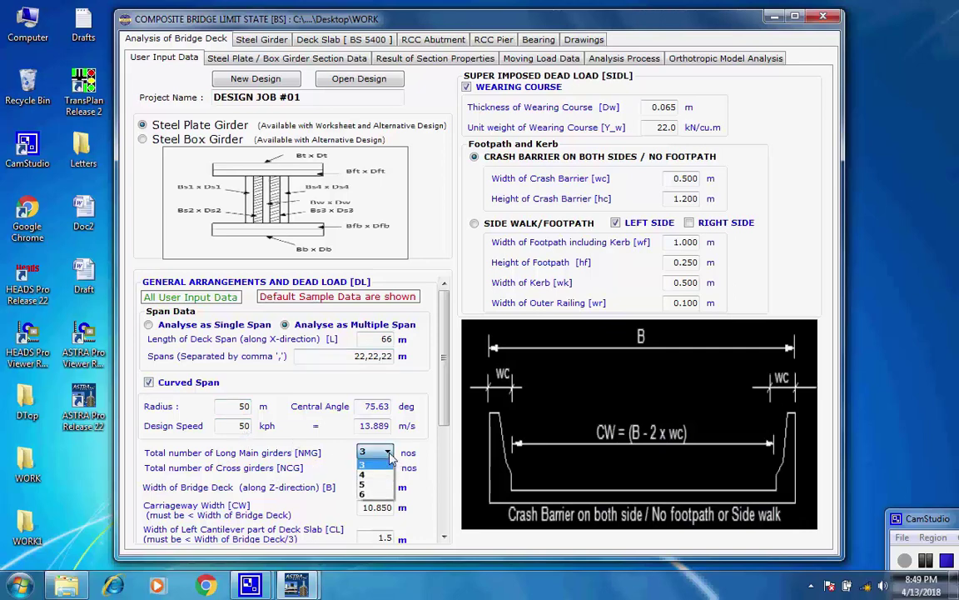
left_click(388, 461)
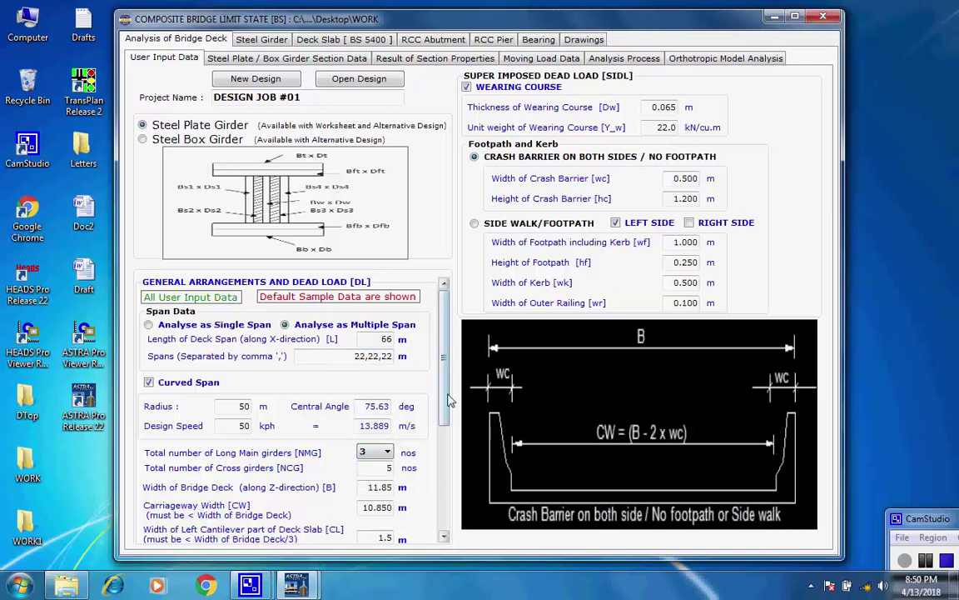
left_click_drag(447, 398, 450, 489)
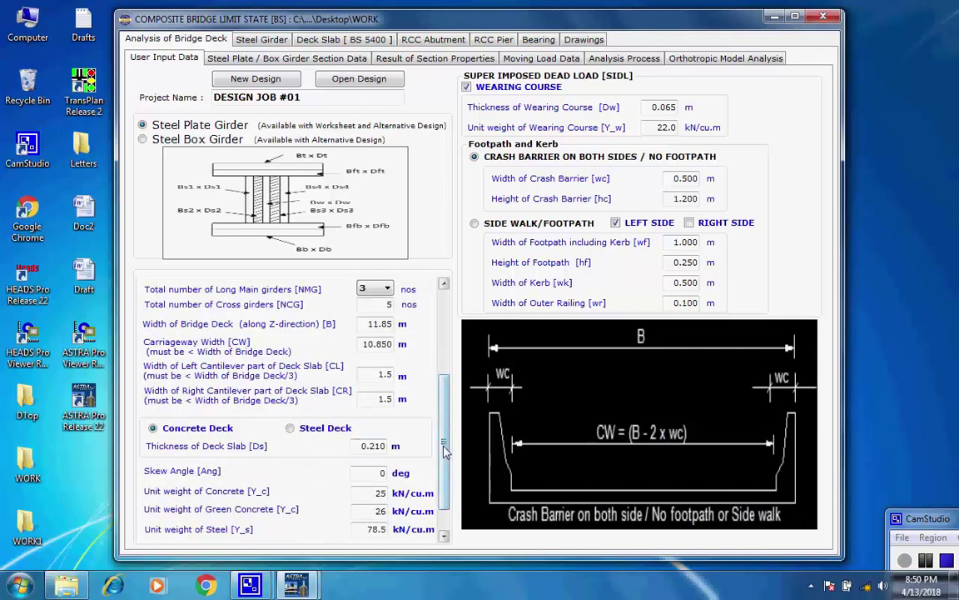
scroll(448, 467, "down", 1)
scroll(447, 471, "up", 5)
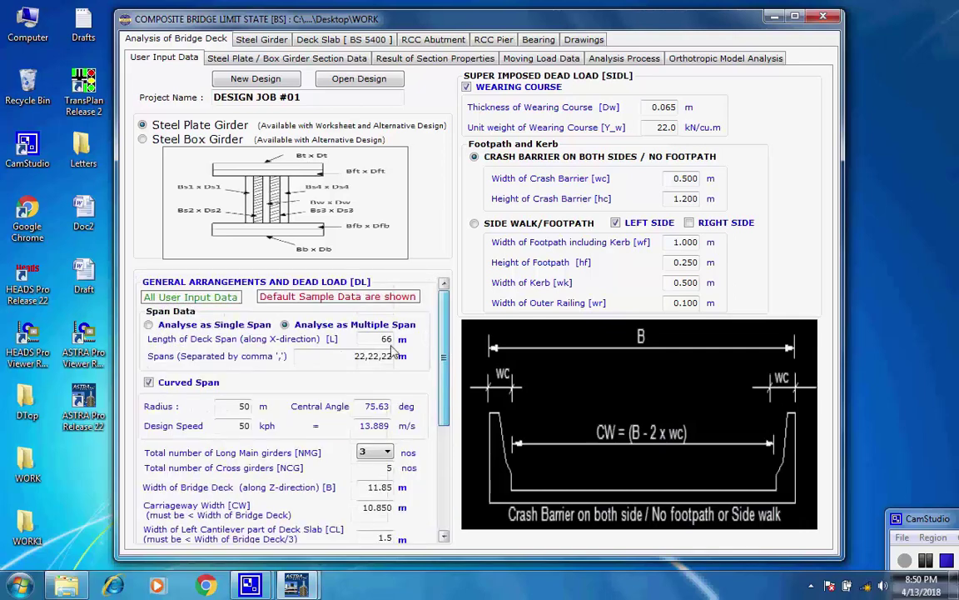
Review the steel plate and box girder section data and view the section diagram explaining the plate dimensions
left_click(270, 60)
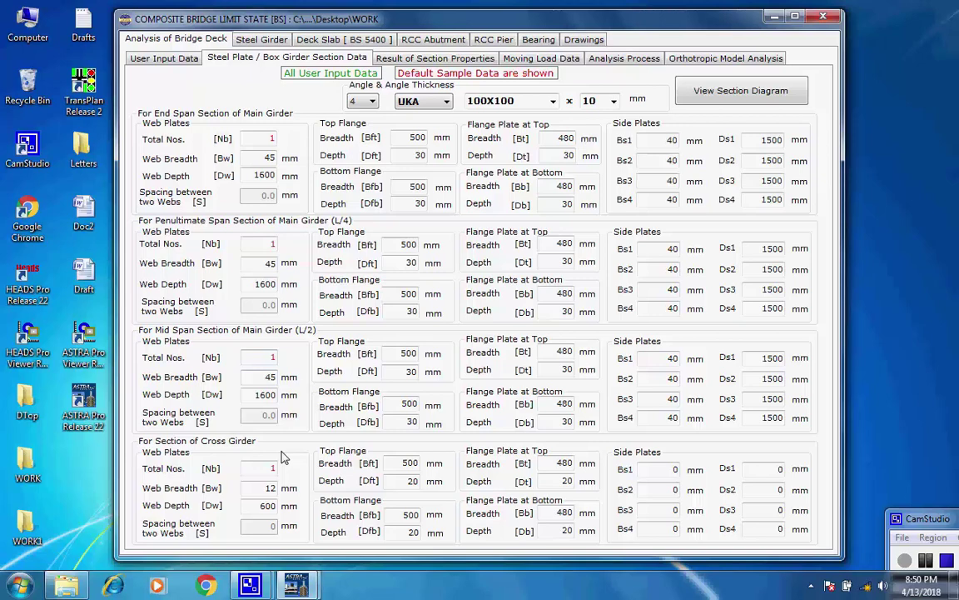
left_click(738, 93)
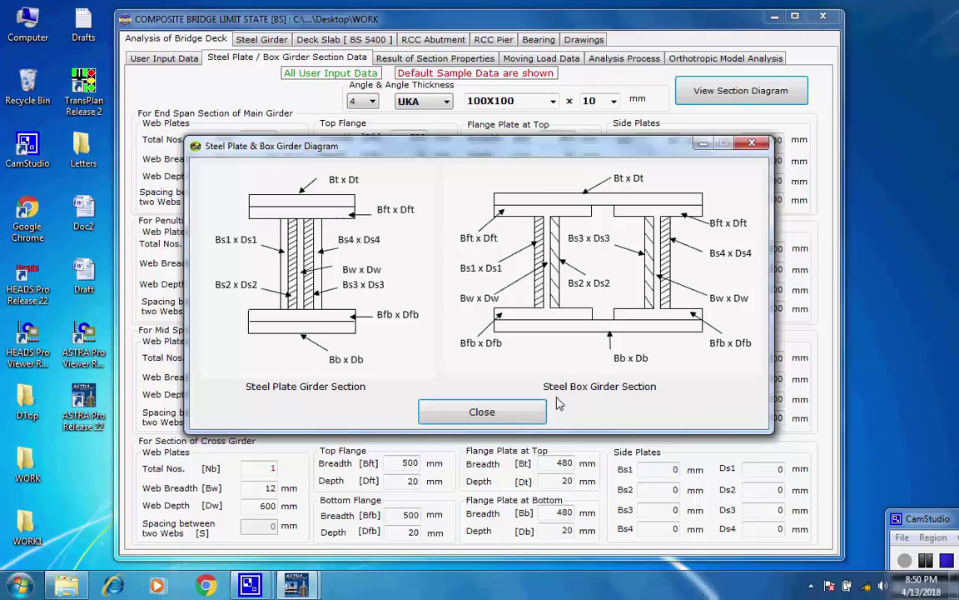
left_click(480, 413)
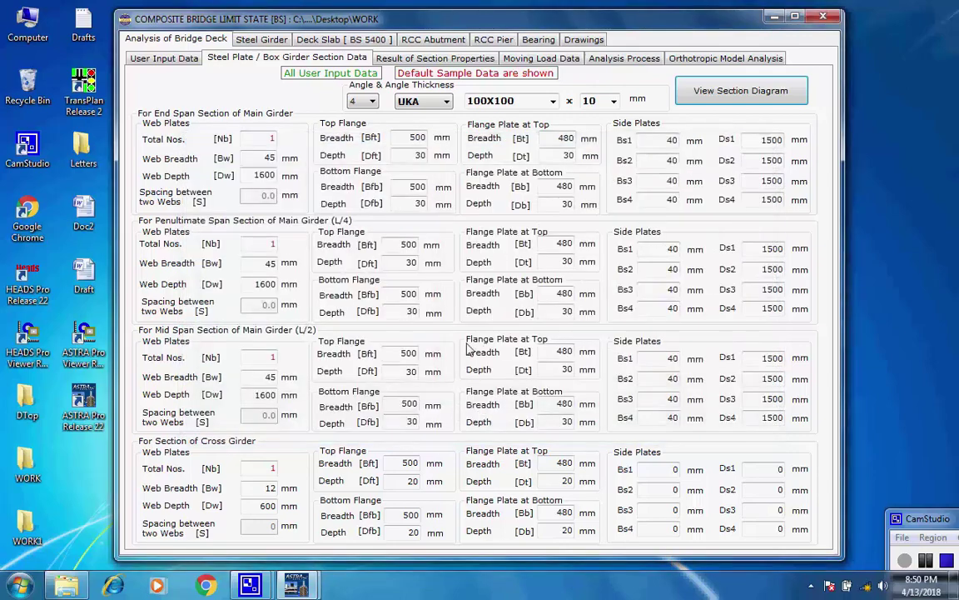
Examine the calculated section properties, the moment of inertia calculation and the load computation report
left_click(402, 62)
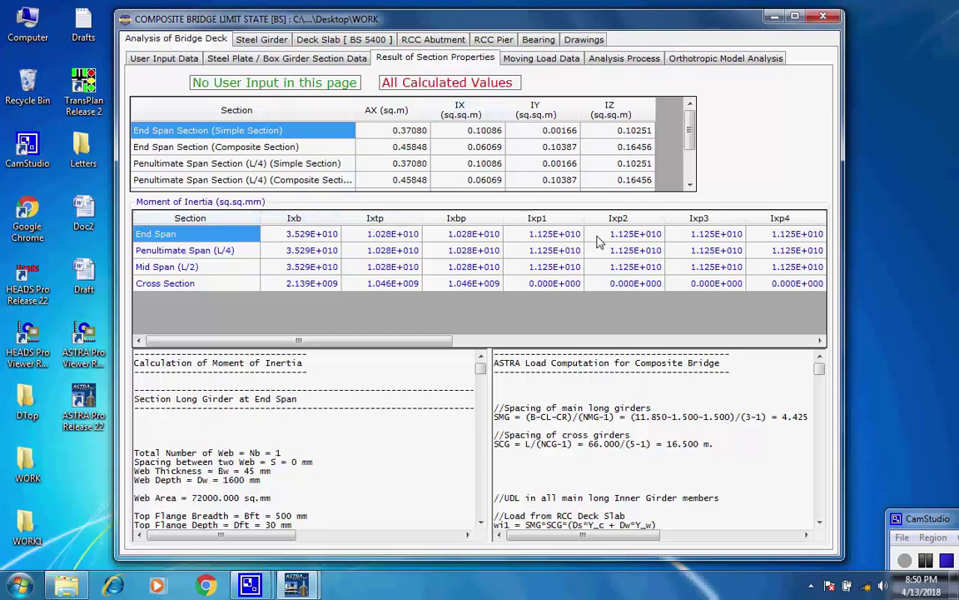
left_click_drag(481, 373, 441, 323)
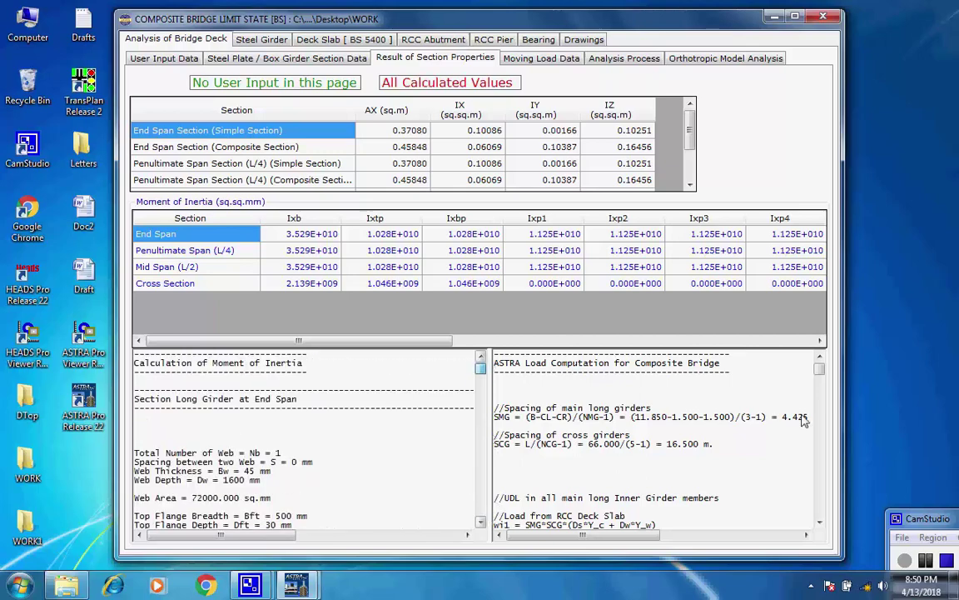
mouse_move(820, 369)
left_mouse_down()
mouse_move(821, 512)
mouse_move(822, 357)
left_mouse_up()
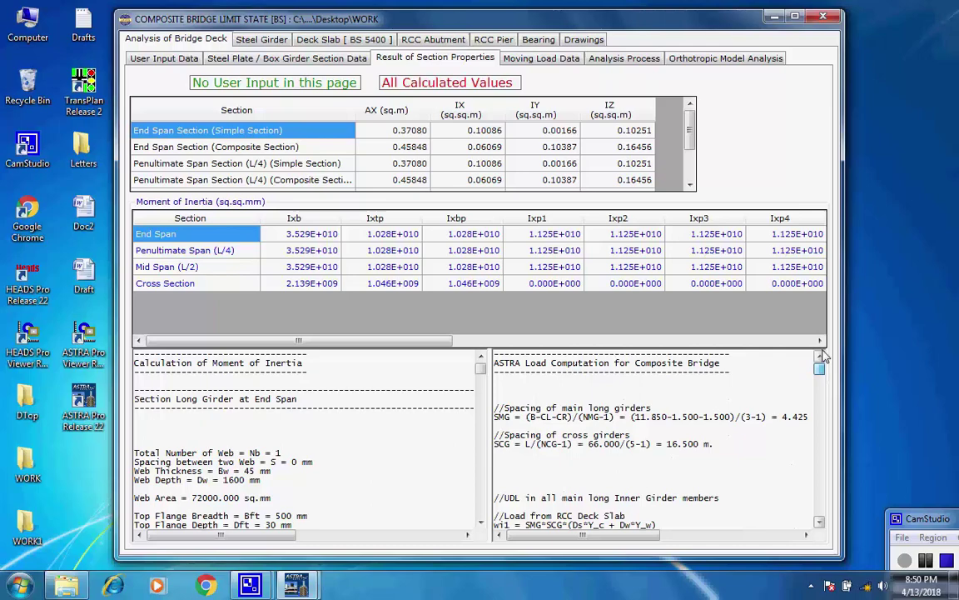
Review the moving load data and inspect the available HB load types, keeping HB_30
left_click(541, 60)
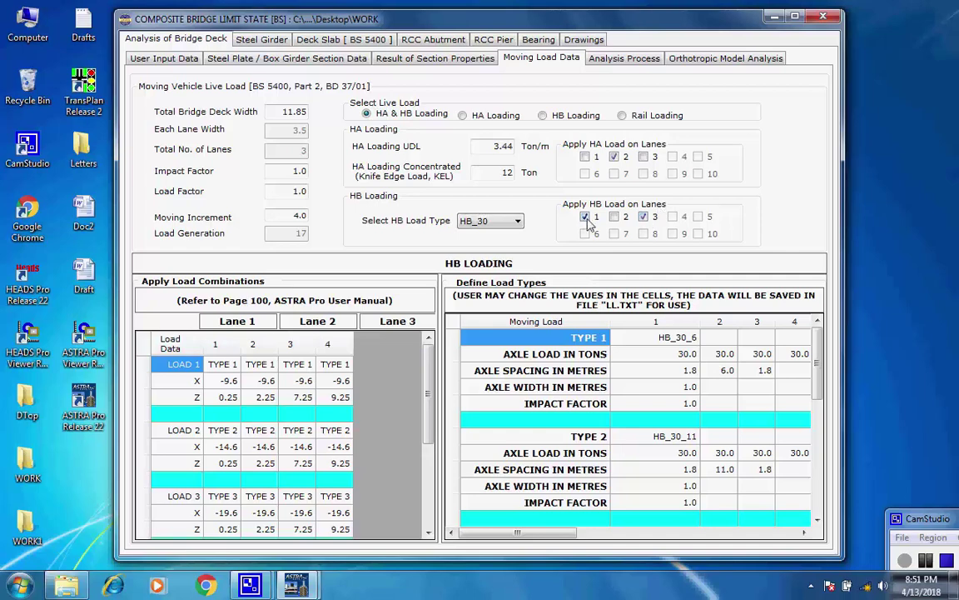
left_click(518, 222)
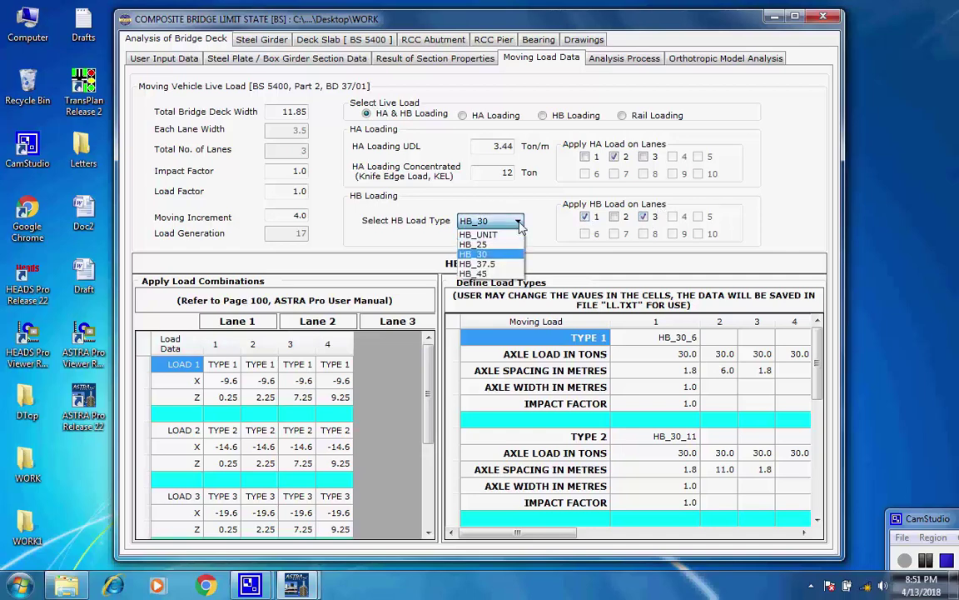
left_click(518, 223)
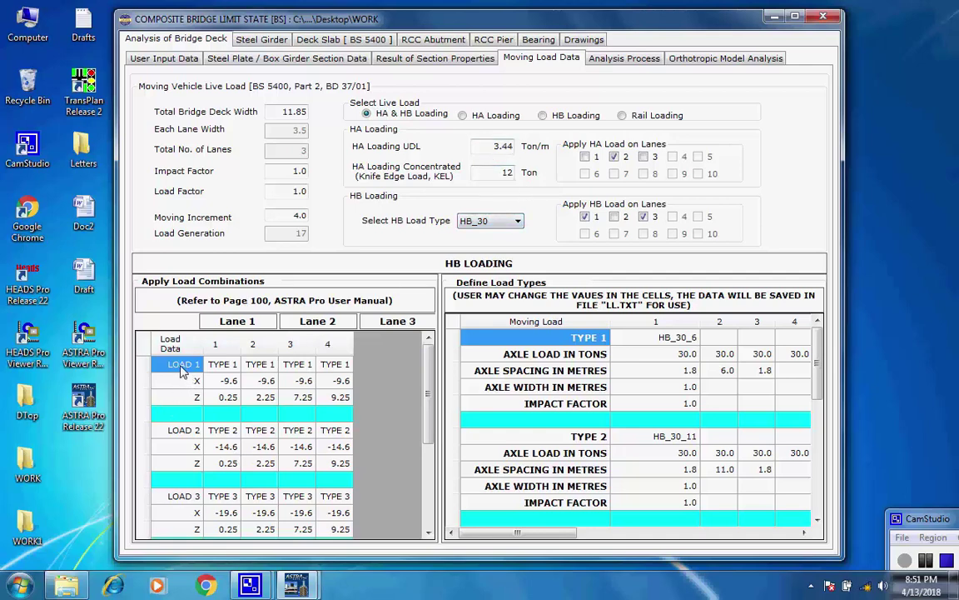
Compare the four LOAD 1 entries in the load combinations with the TYPE 1 load definition, HB_30_6
left_click(221, 368)
left_click(263, 370)
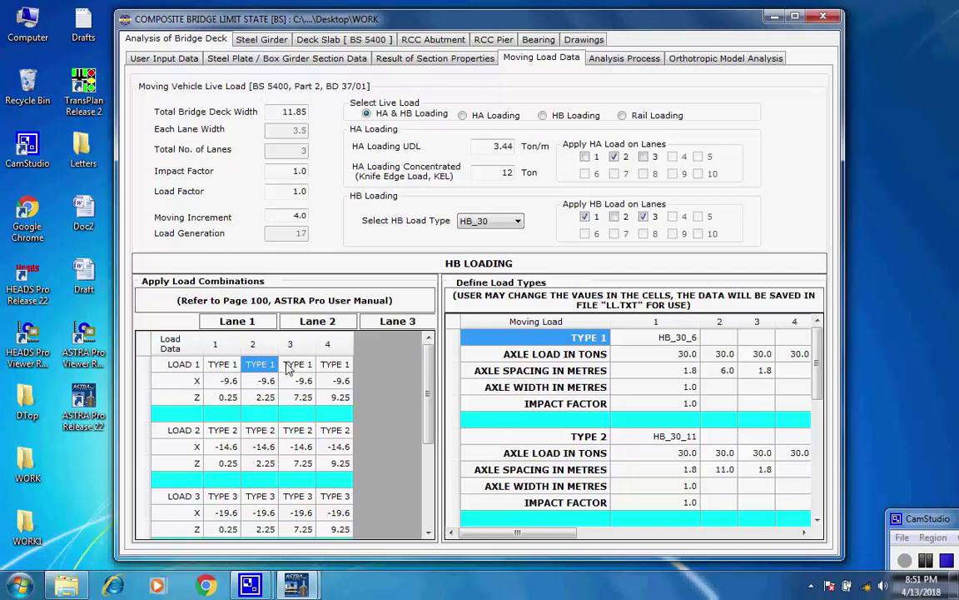
left_click(292, 366)
left_click(330, 371)
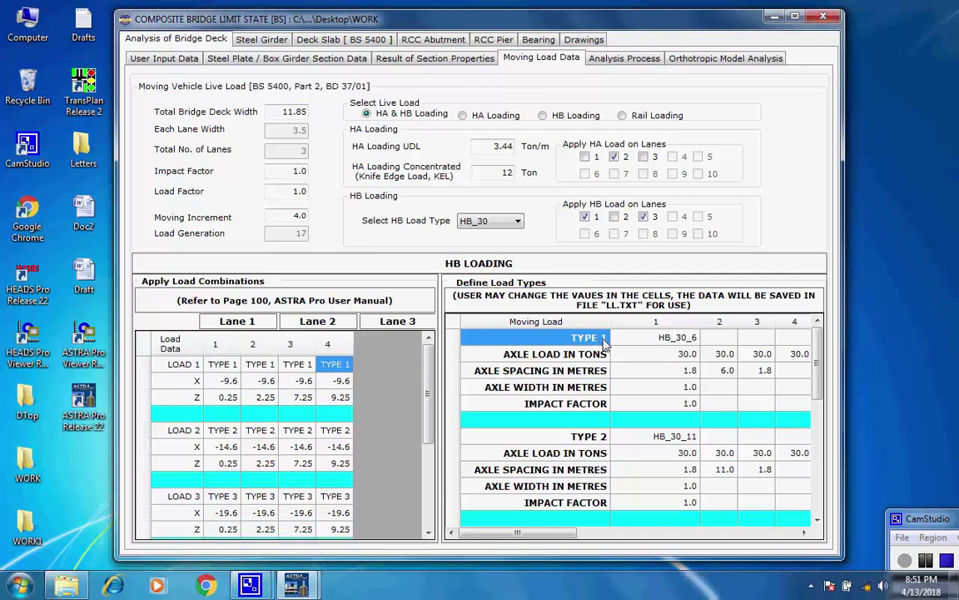
left_click(671, 342)
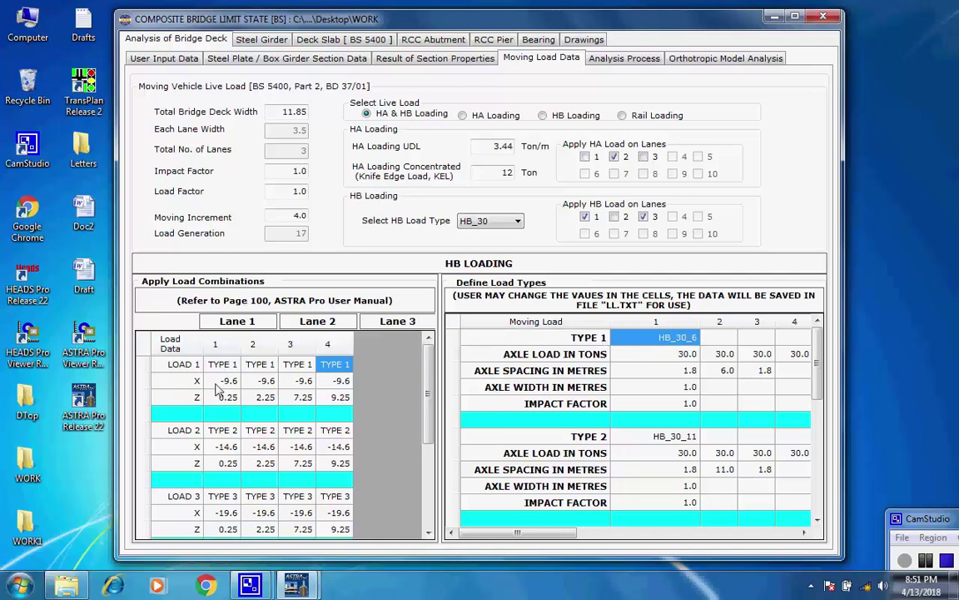
Compare the four LOAD 2 entries in the load combinations with the TYPE 2 load definition, HB_30_11
left_click(176, 431)
left_click(229, 431)
left_click(259, 431)
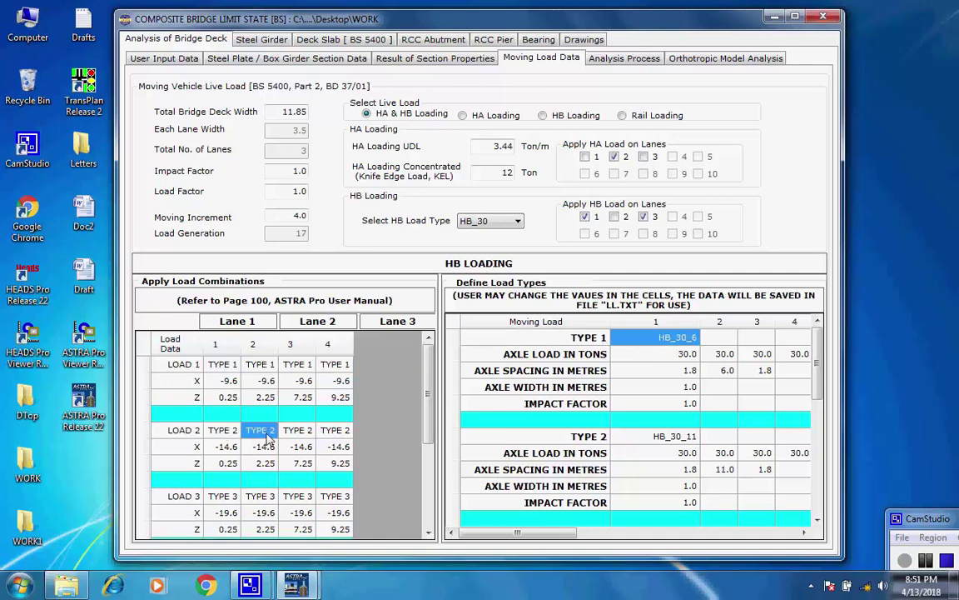
left_click(298, 432)
left_click(343, 432)
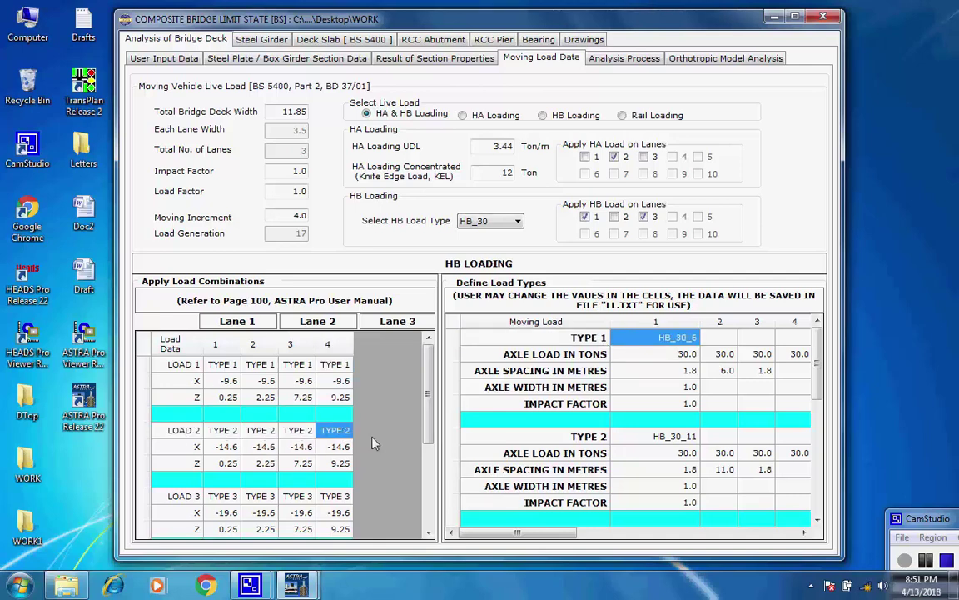
left_click(591, 438)
left_click(666, 438)
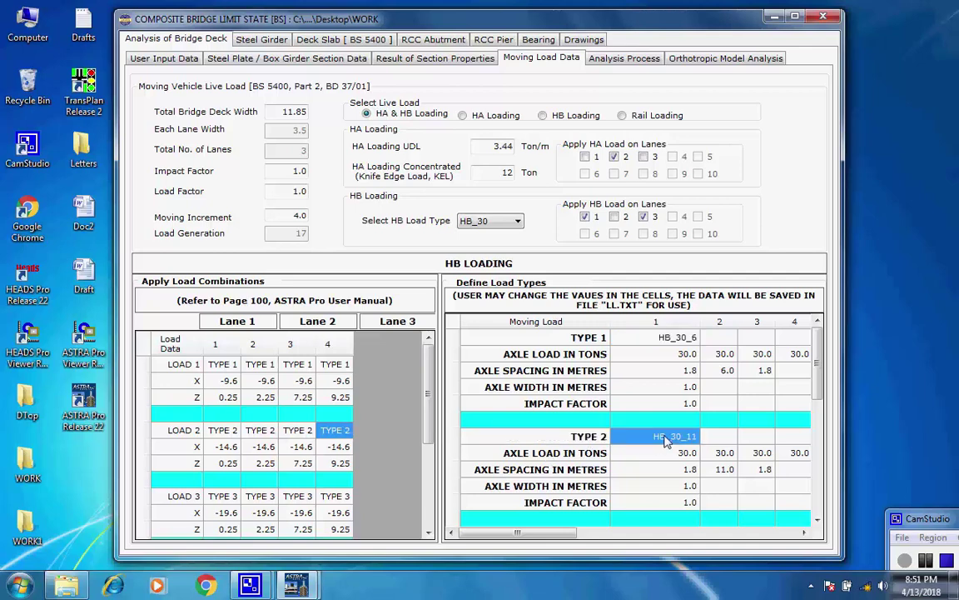
Compare the four LOAD 3 entries in the load combinations with the TYPE 3 load definition, HB_30_16
left_click(187, 496)
left_click(225, 498)
left_click(263, 498)
left_click(300, 498)
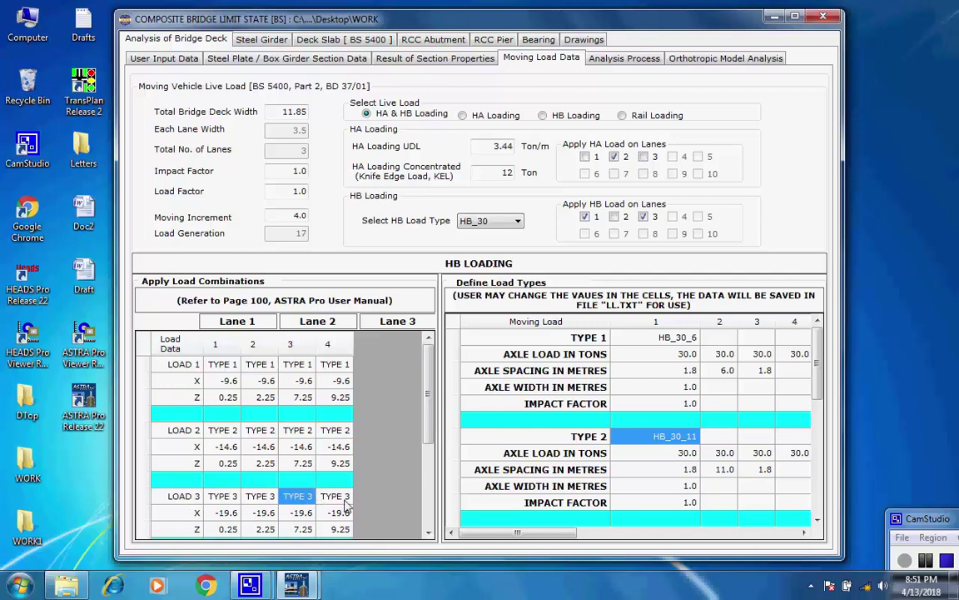
left_click(337, 498)
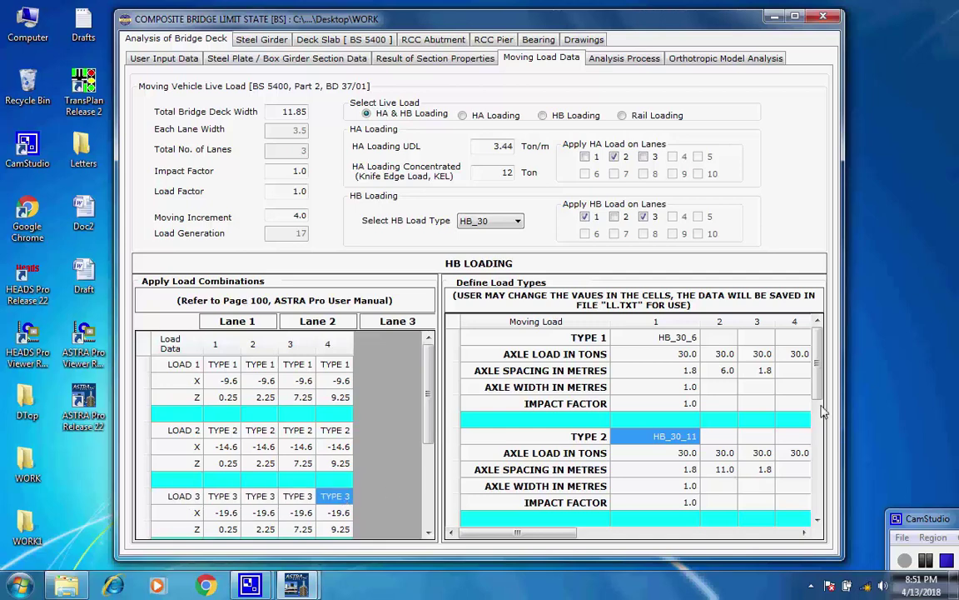
left_click_drag(819, 398, 824, 469)
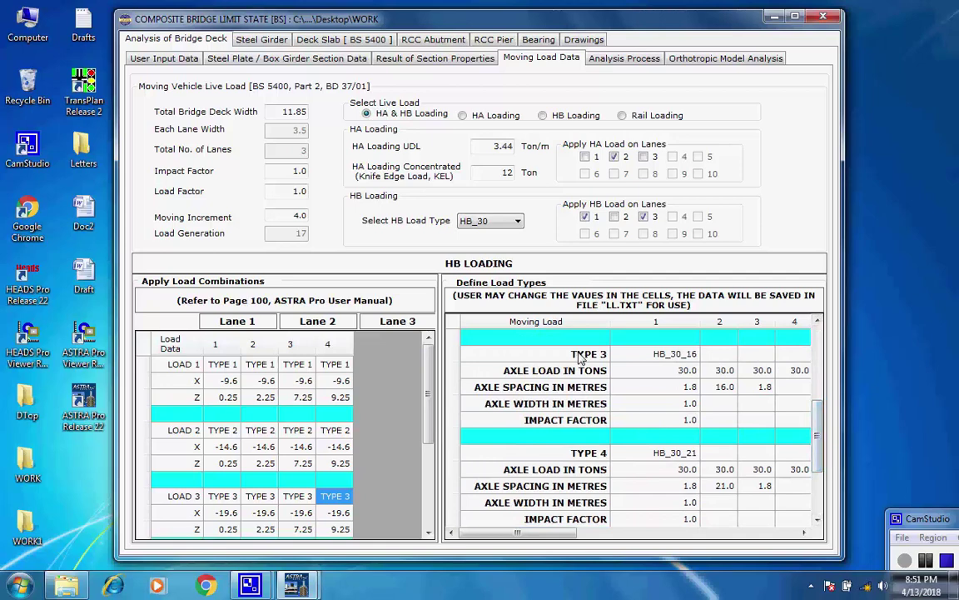
left_click(677, 355)
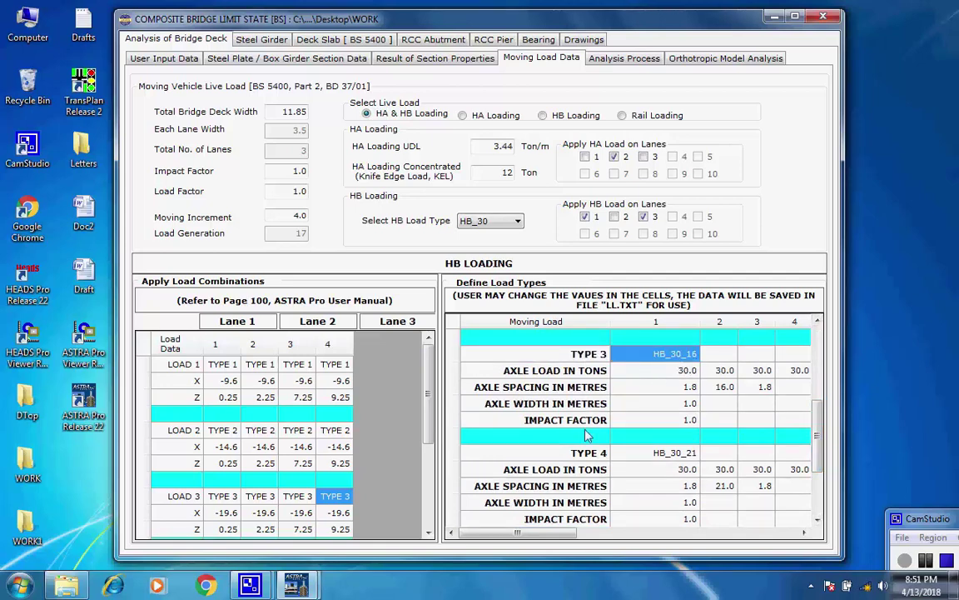
Compare the four LOAD 4 entries in the load combinations with the TYPE 4 load definition, HB_30_21
left_click_drag(428, 435, 450, 523)
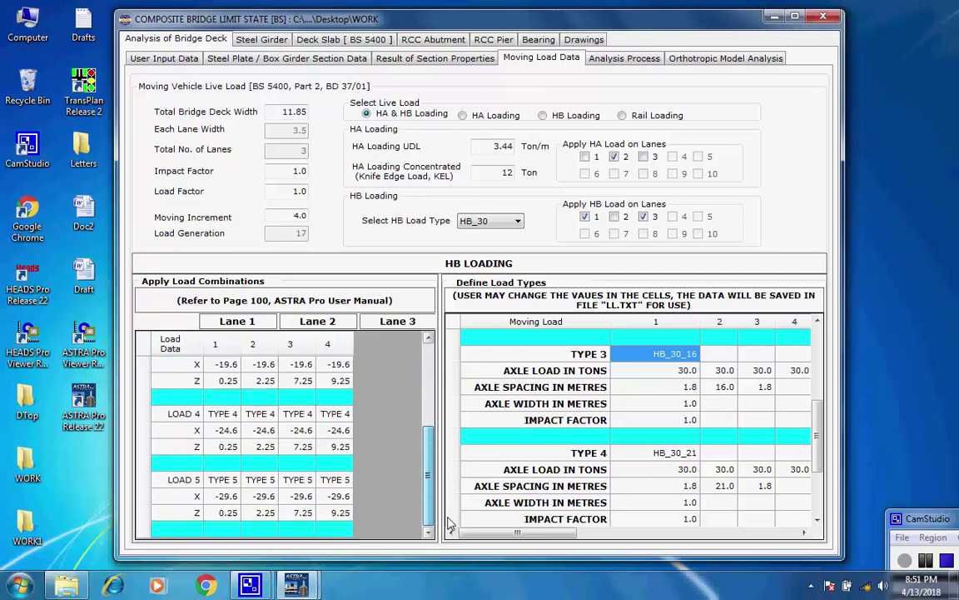
left_click(183, 413)
left_click(223, 414)
left_click(264, 416)
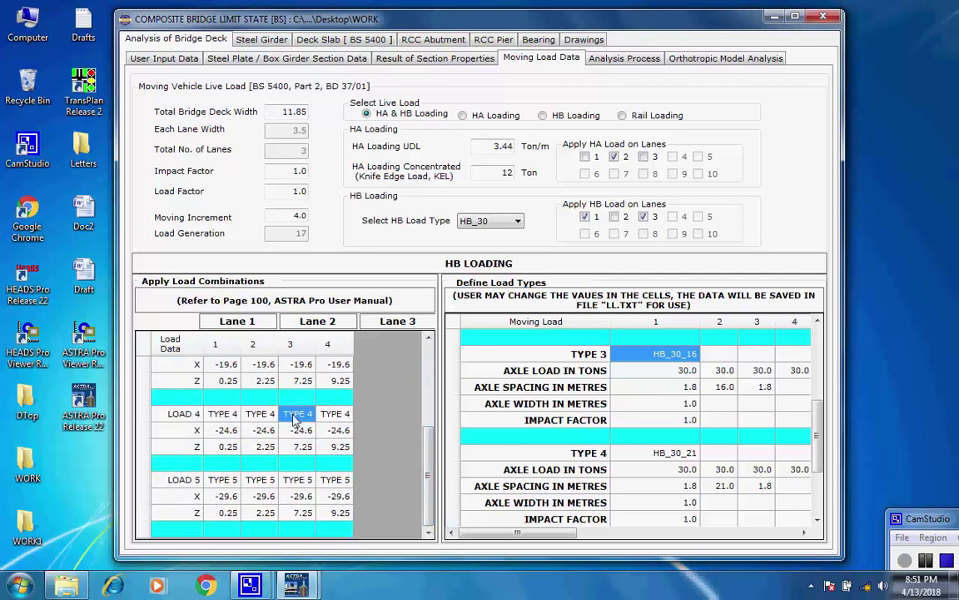
left_click(309, 417)
left_click(320, 416)
left_click(595, 455)
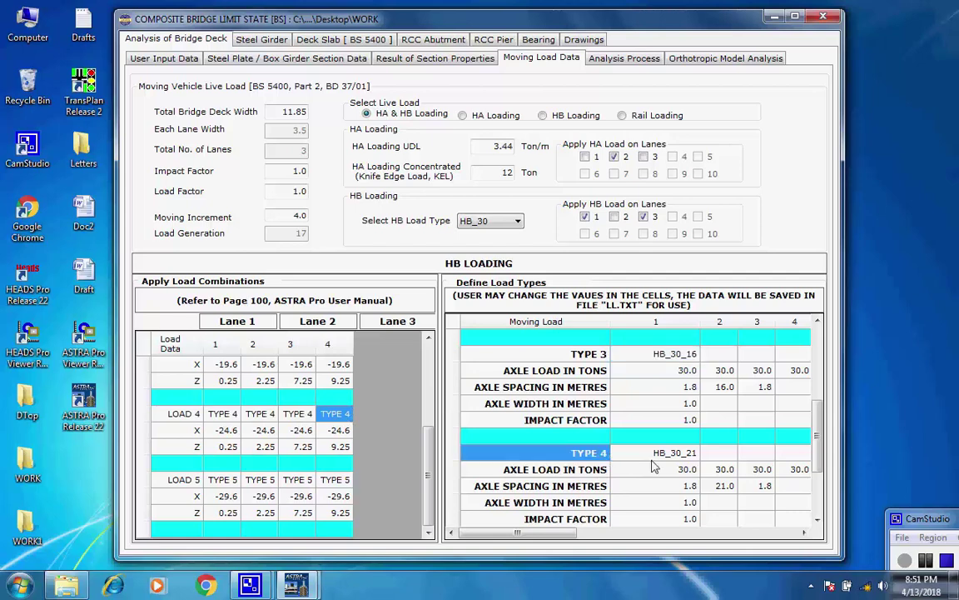
left_click(681, 453)
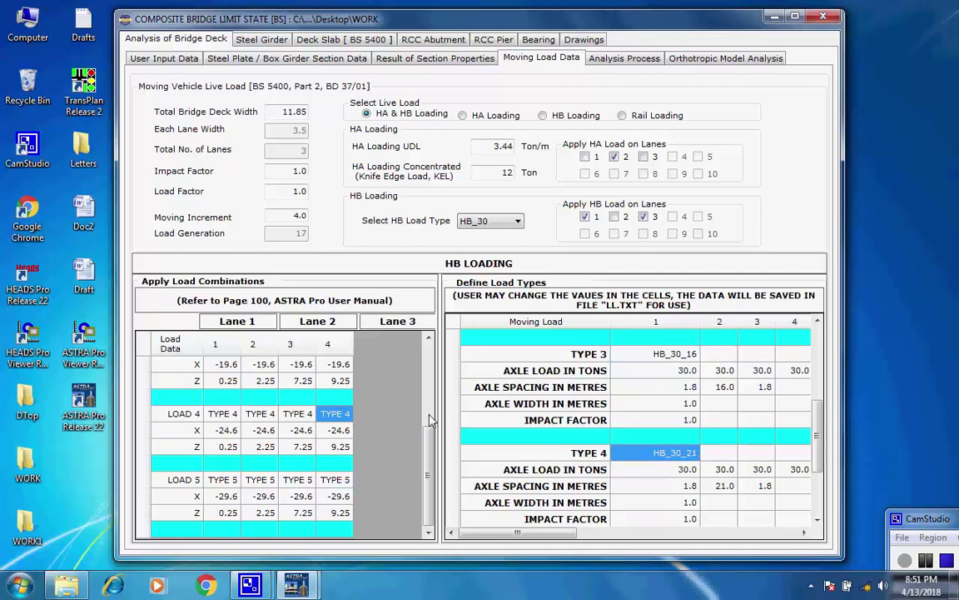
Compare the four LOAD 5 entries in the load combinations with the TYPE 5 load definition, HB_30_26
left_click(193, 481)
left_click(223, 480)
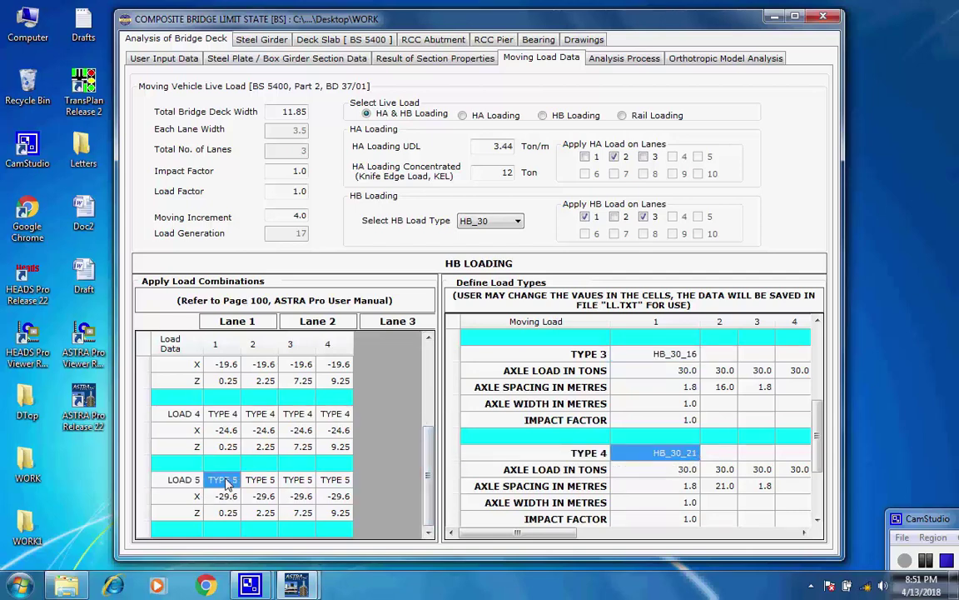
left_click(260, 481)
left_click(300, 481)
left_click(331, 481)
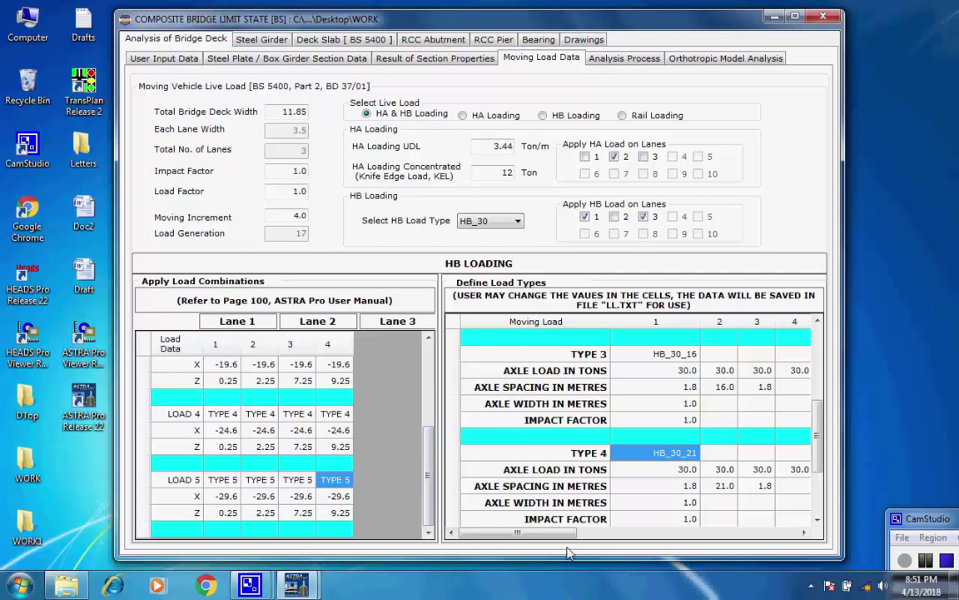
scroll(737, 417, "down", 3)
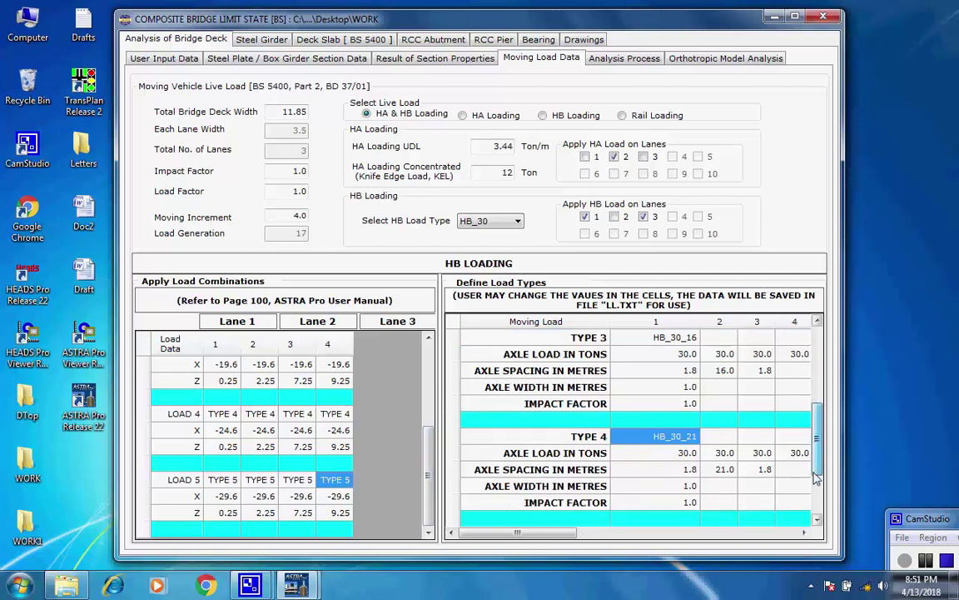
left_click(597, 423)
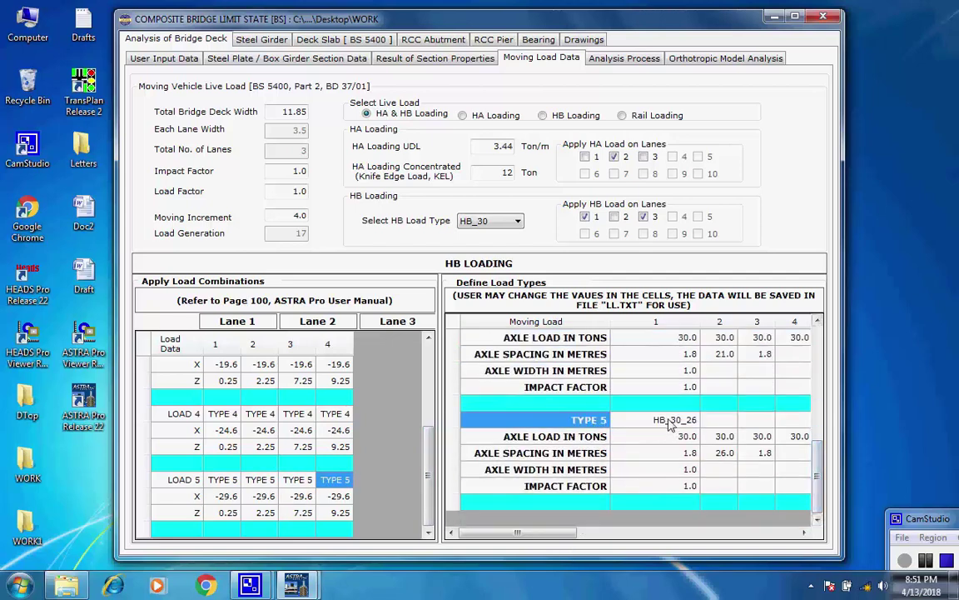
left_click(671, 421)
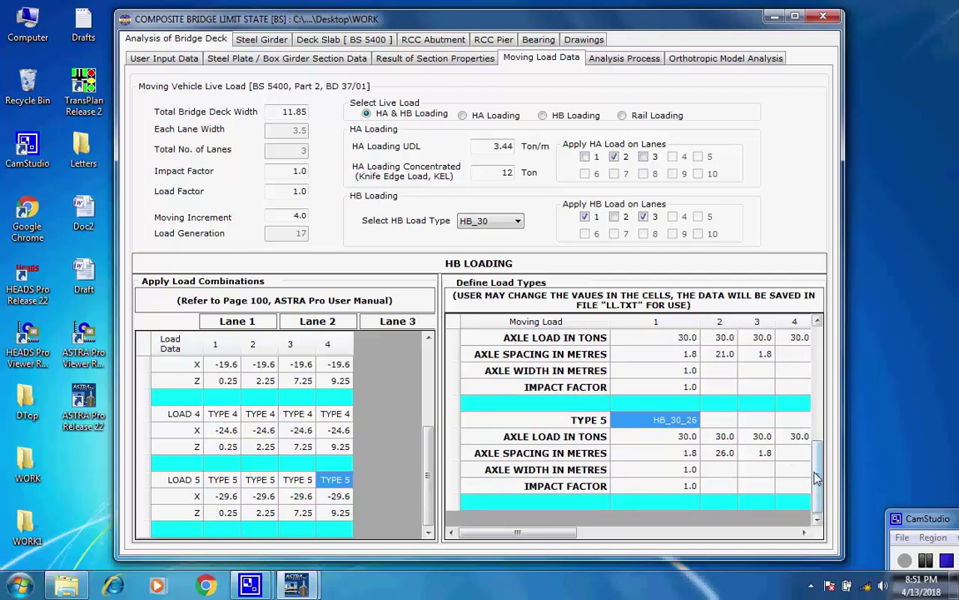
left_click_drag(817, 477, 795, 304)
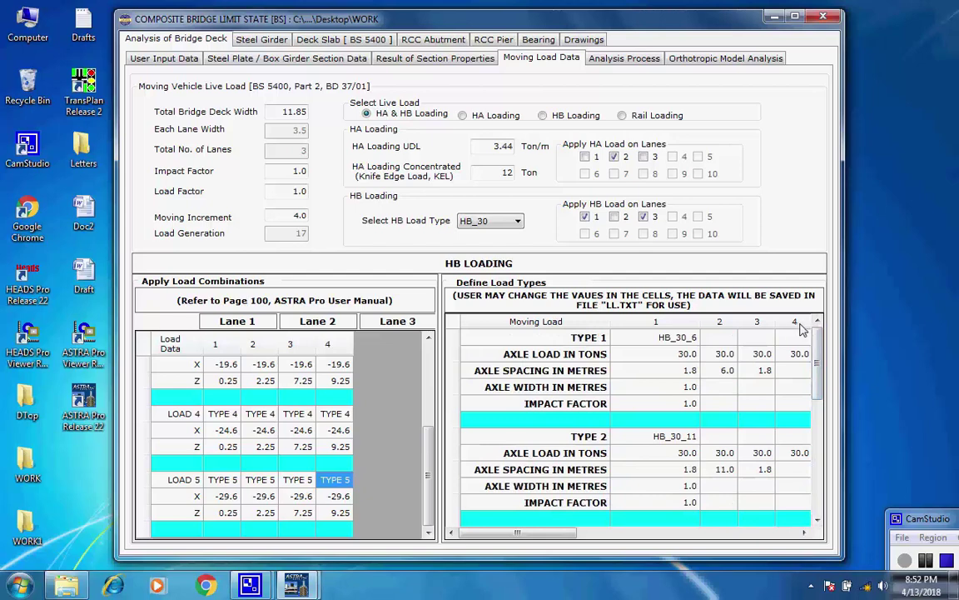
left_click_drag(822, 359, 739, 285)
Create the bridge deck analysis data in separate files, keeping the pinned start support and the fixed end support with FX and MZ
left_click(625, 59)
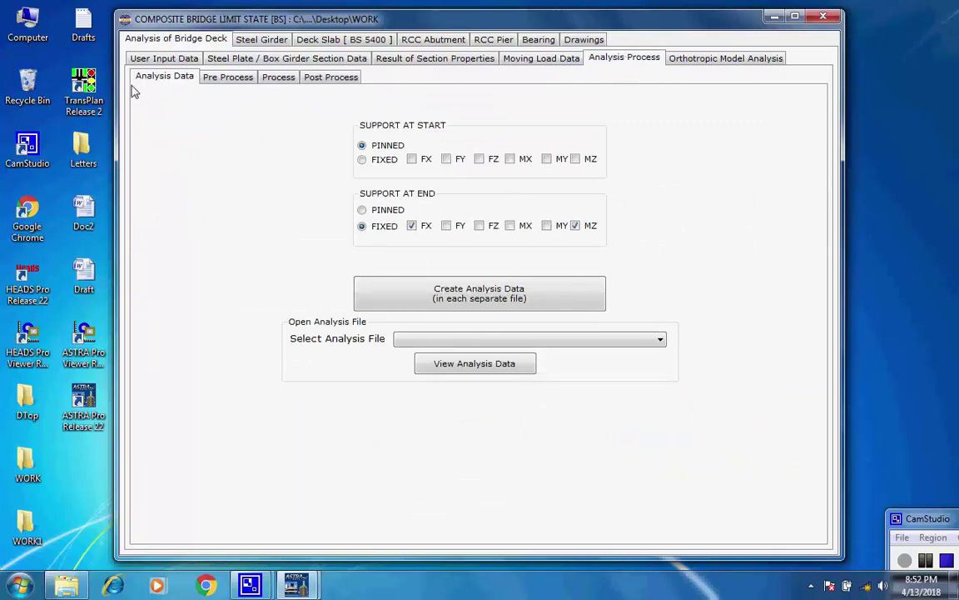
left_click(481, 300)
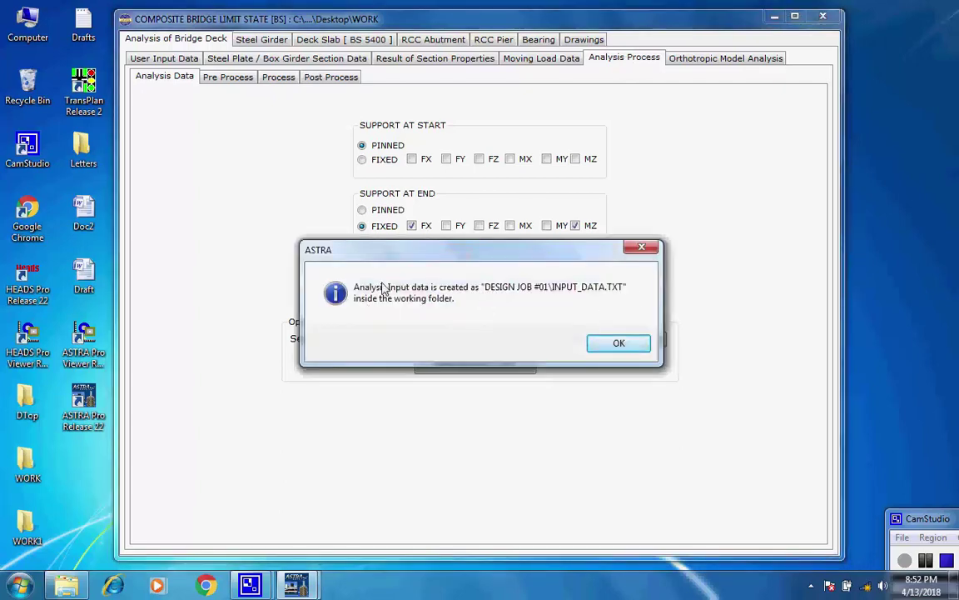
left_click(621, 343)
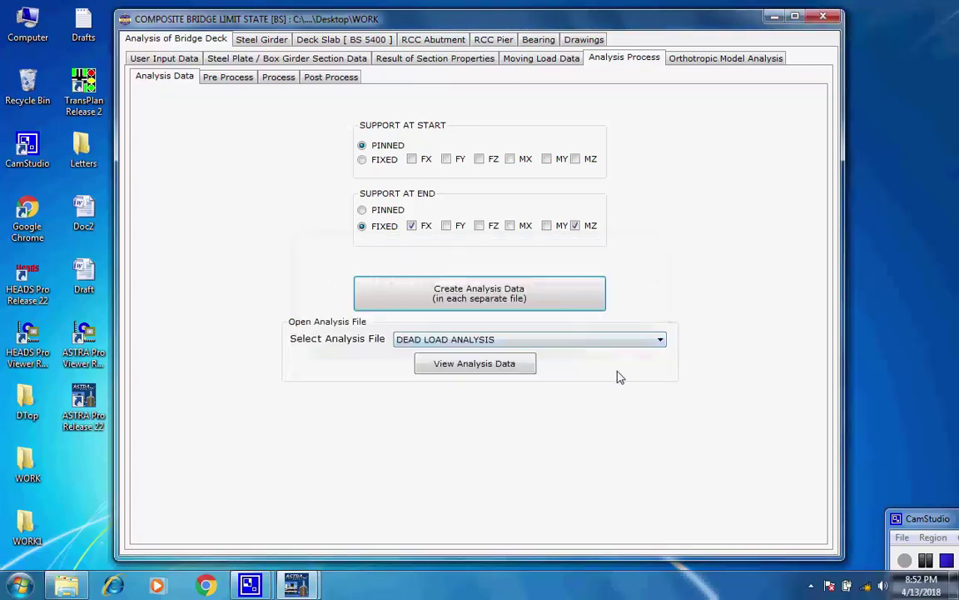
View the LIVE LOAD ANALYSIS 3 input data through its moving load and PERFORM ANALYSIS lines, and check the LL load type file
left_click(659, 340)
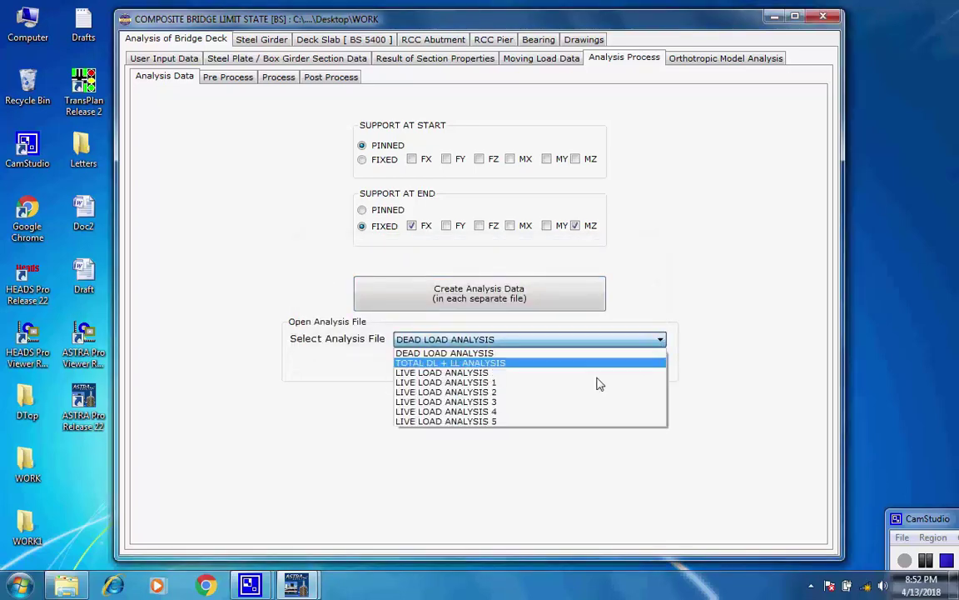
left_click(523, 404)
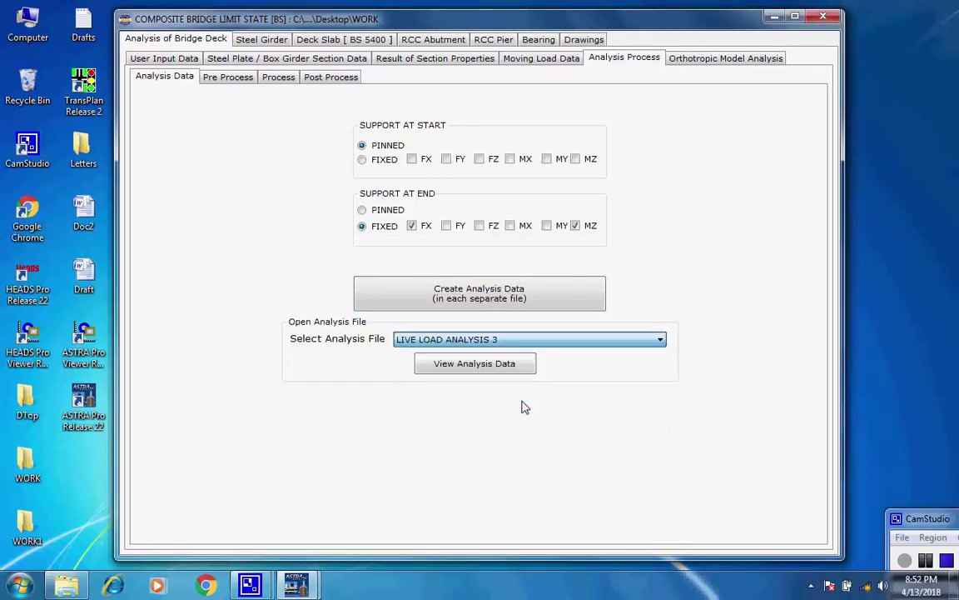
left_click(479, 364)
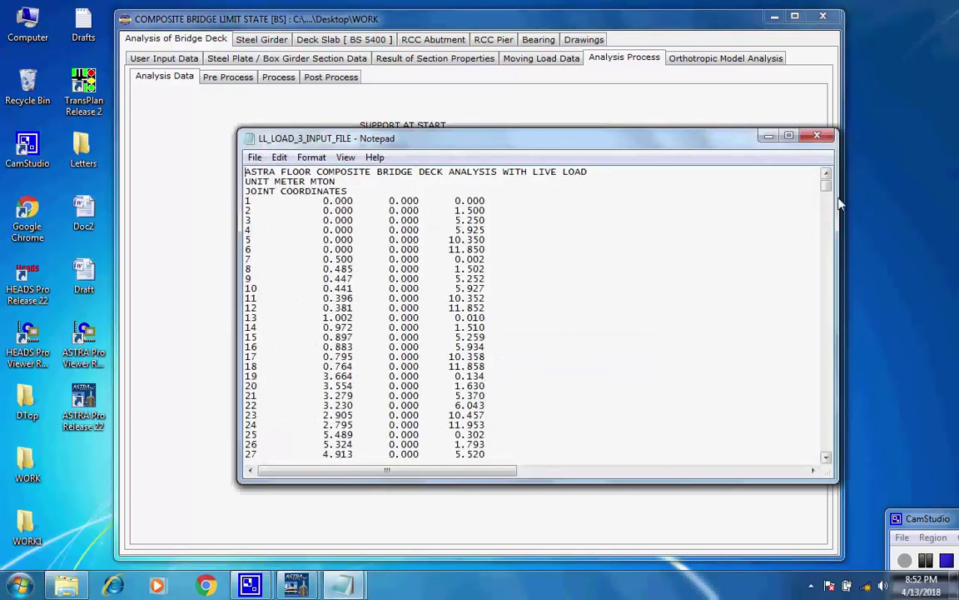
left_click_drag(826, 188, 848, 457)
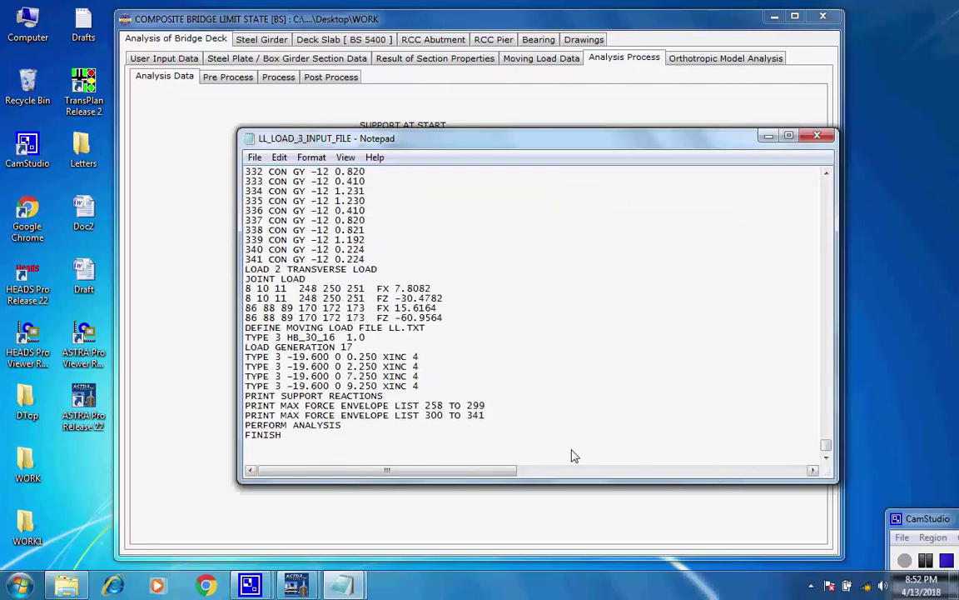
left_click_drag(343, 427, 205, 432)
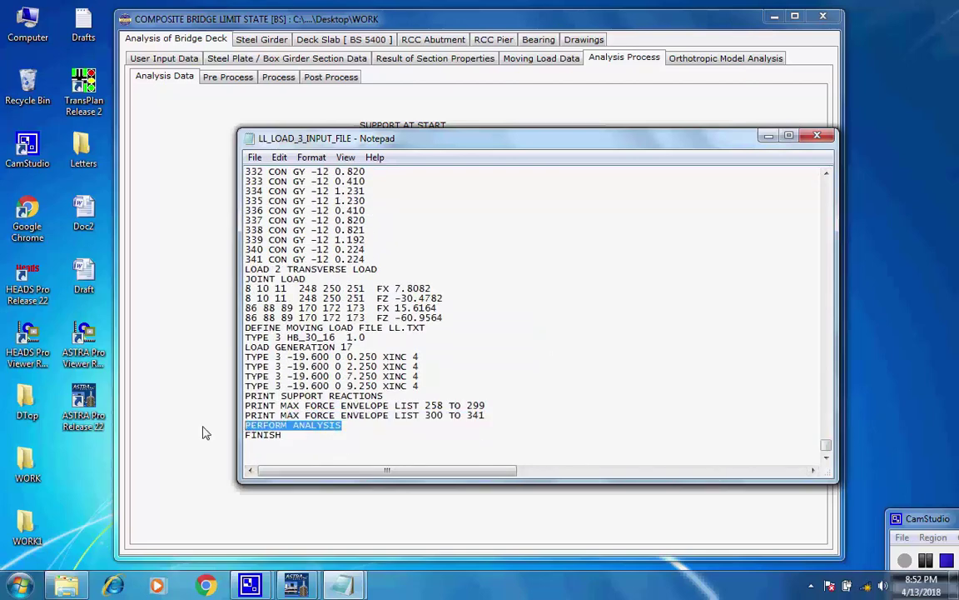
left_click(345, 434)
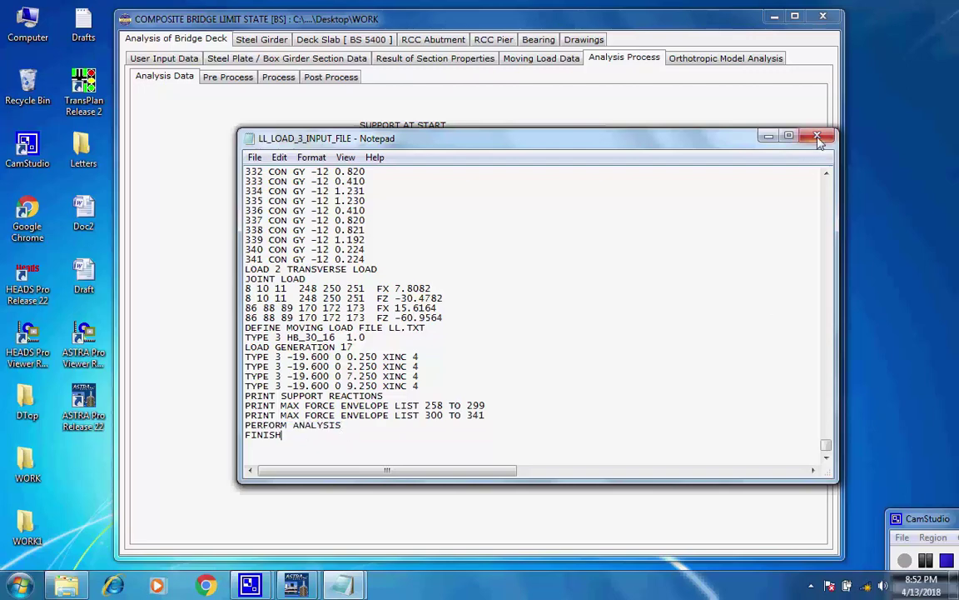
left_click(768, 136)
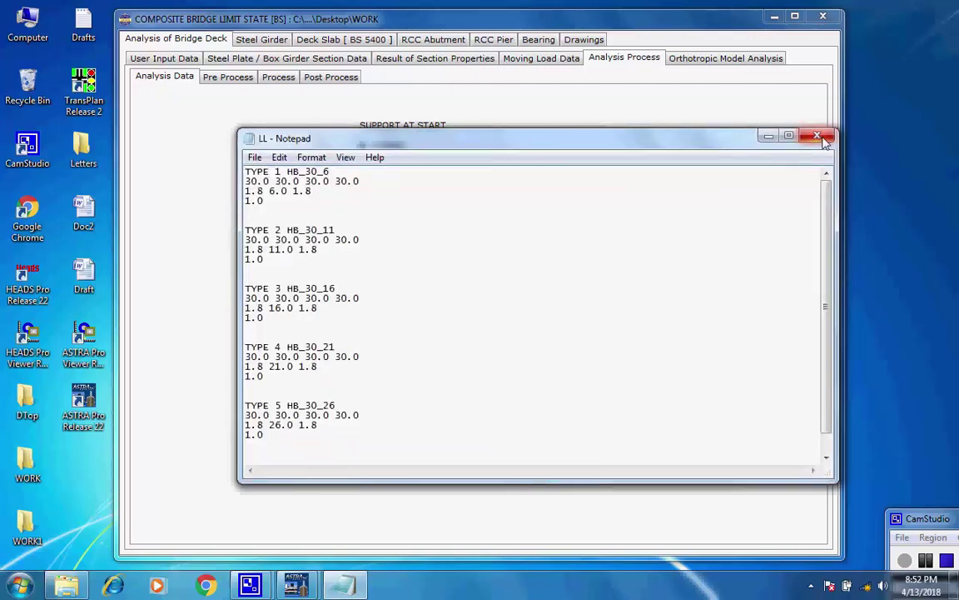
left_click(817, 135)
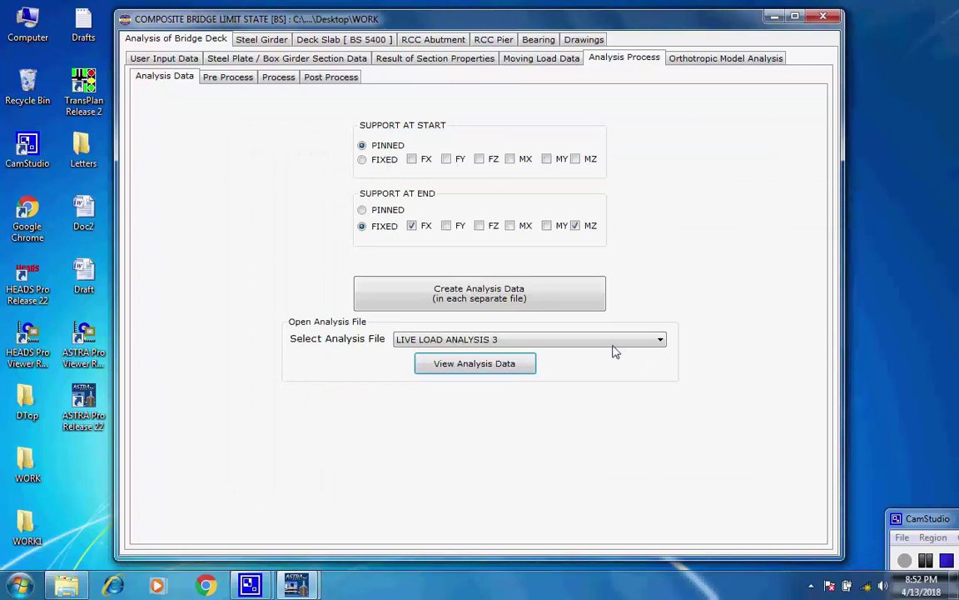
Select DEAD LOAD ANALYSIS and inspect its input data file and the curved deck model in 3D in the pre-process stage
left_click(660, 340)
left_click(596, 353)
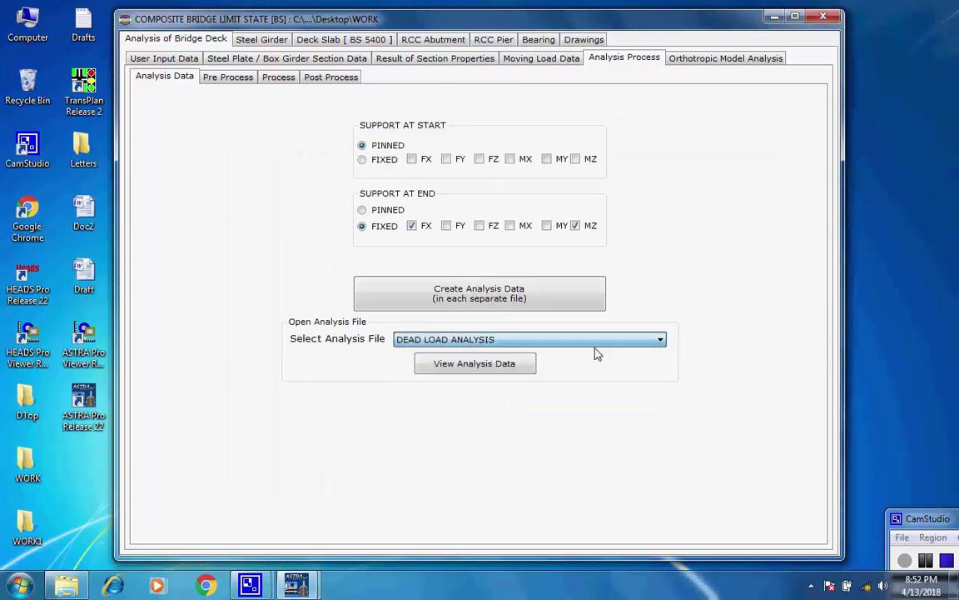
left_click(228, 77)
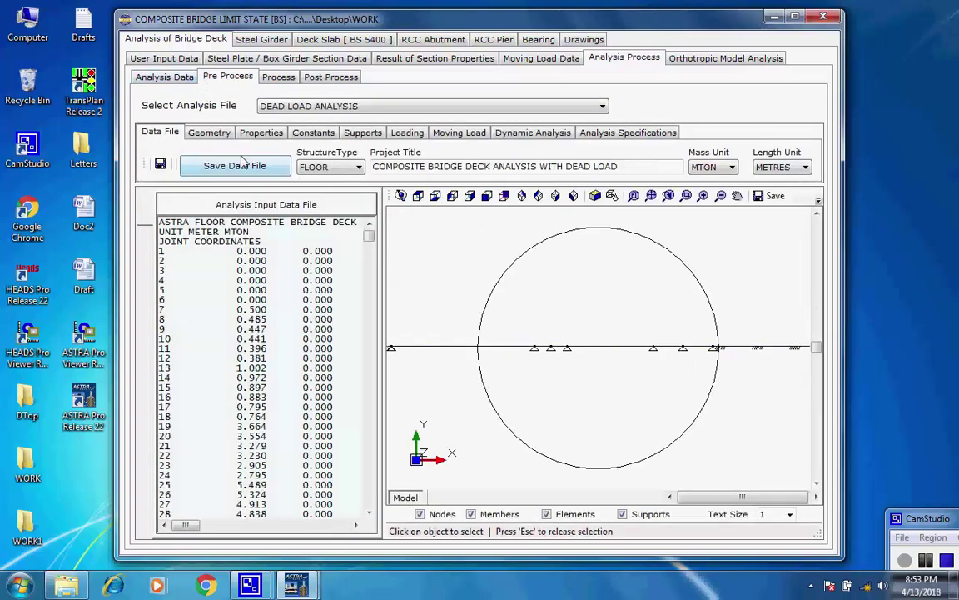
mouse_move(368, 235)
left_mouse_down()
mouse_move(375, 504)
mouse_move(374, 218)
left_mouse_up()
left_click_drag(487, 302, 691, 349)
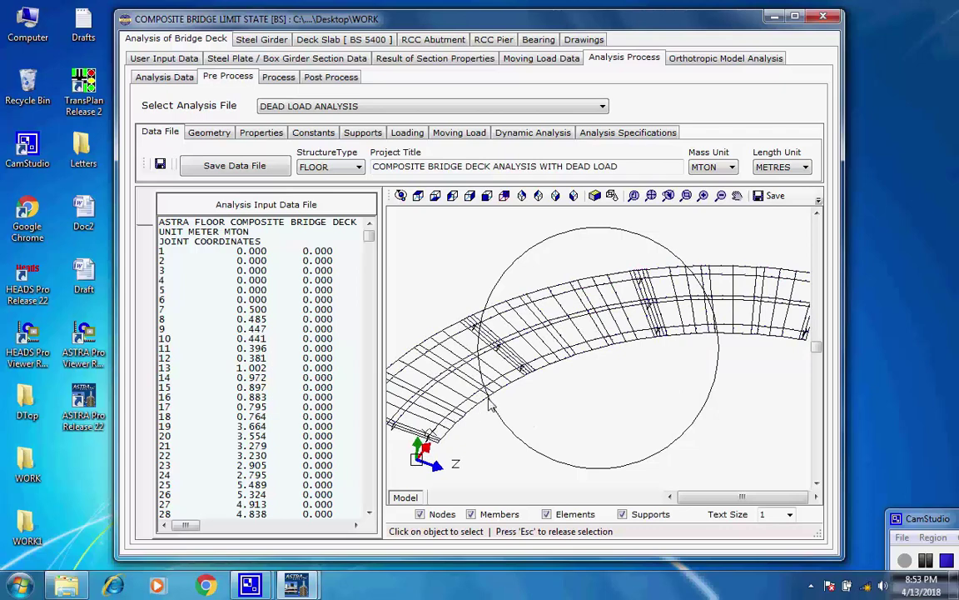
left_click_drag(498, 405, 545, 333)
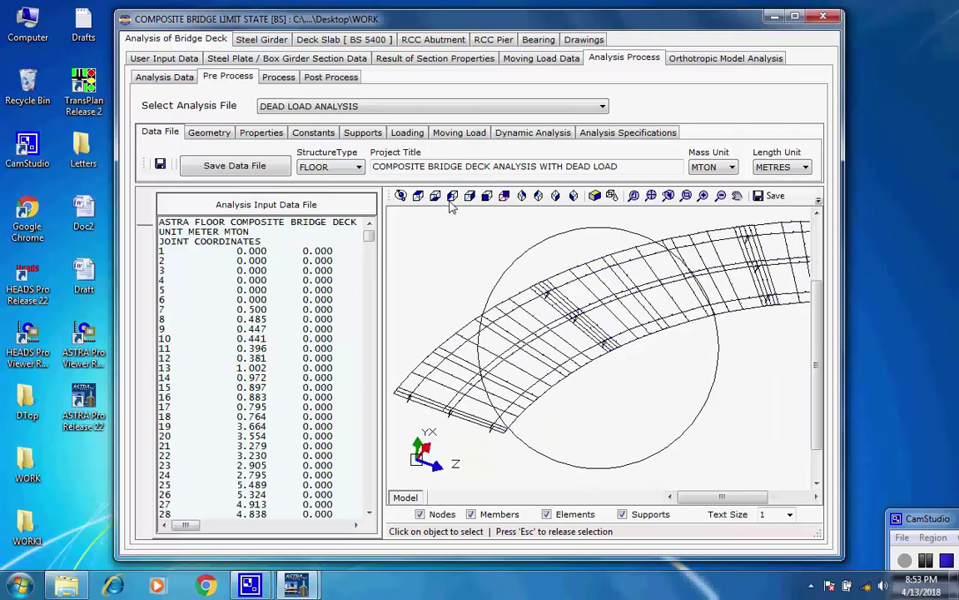
Review the dead load model's joint geometry, section properties, MATERIAL_1 constants and support definitions
left_click(220, 136)
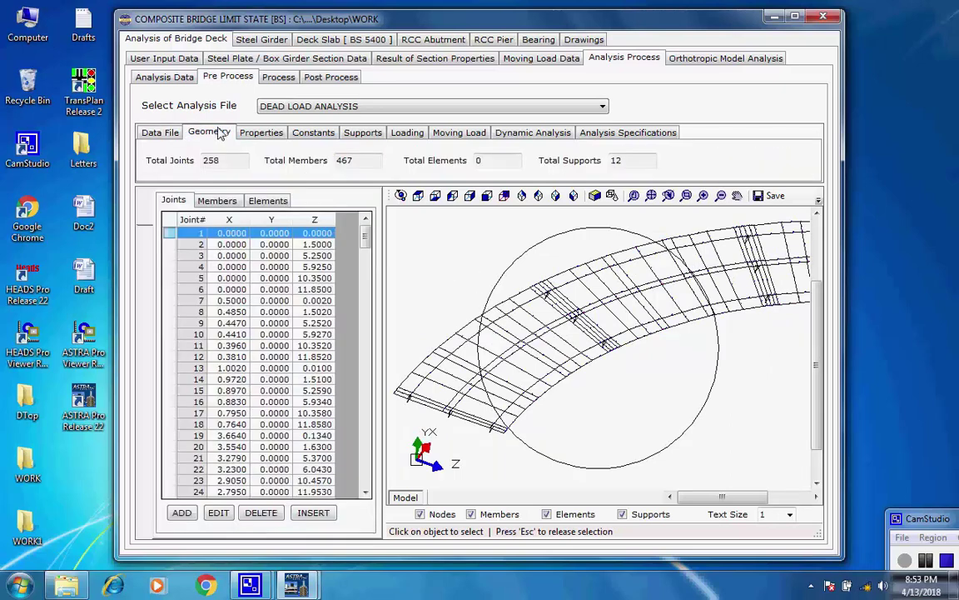
left_click(270, 136)
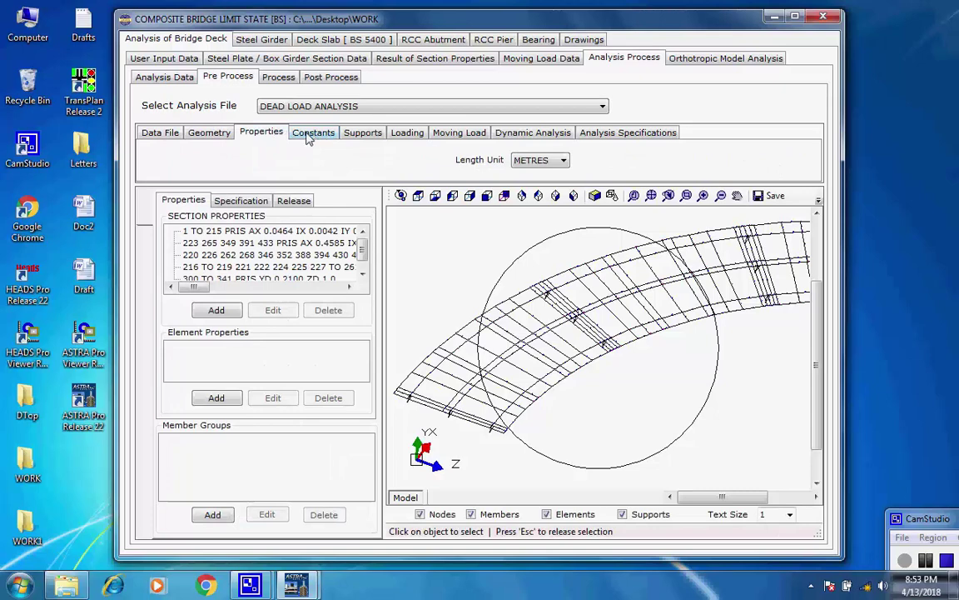
left_click(310, 137)
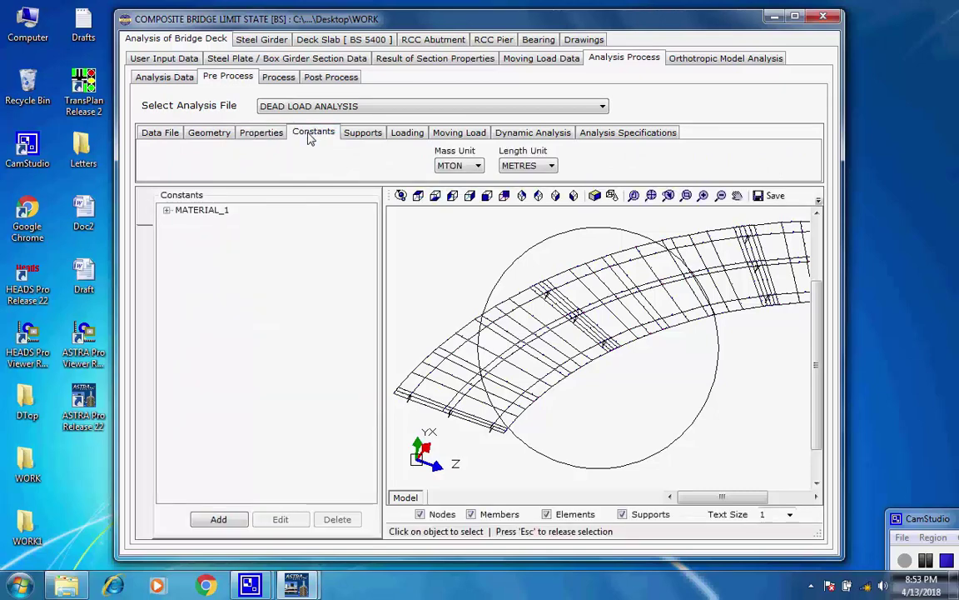
left_click(166, 212)
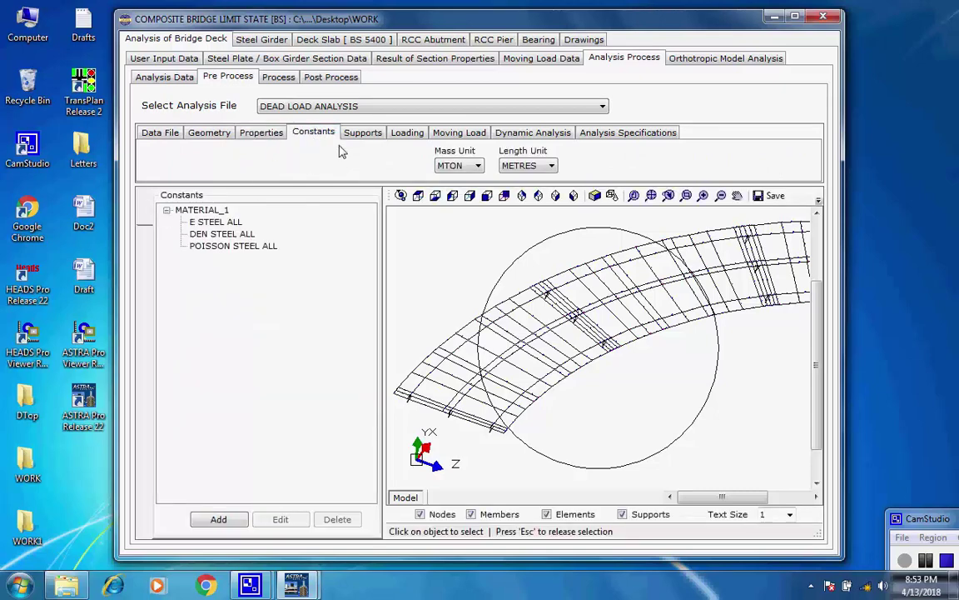
left_click(365, 135)
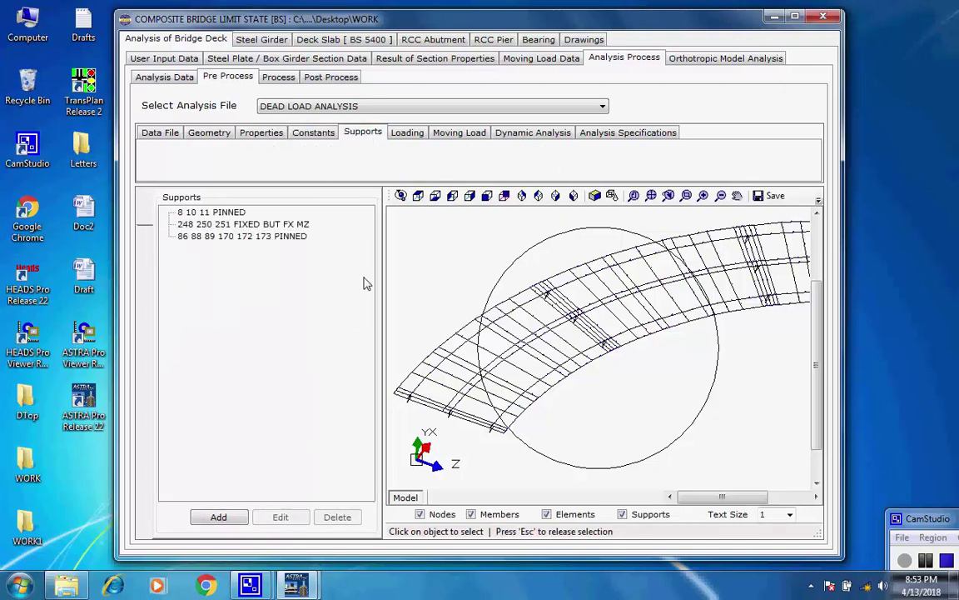
Review the member loads in the DEADLOAD, DEADLOAD FROM GREEN CONCRETE, SIDL and SURFACINGS load cases, and check the moving load definitions
left_click(403, 135)
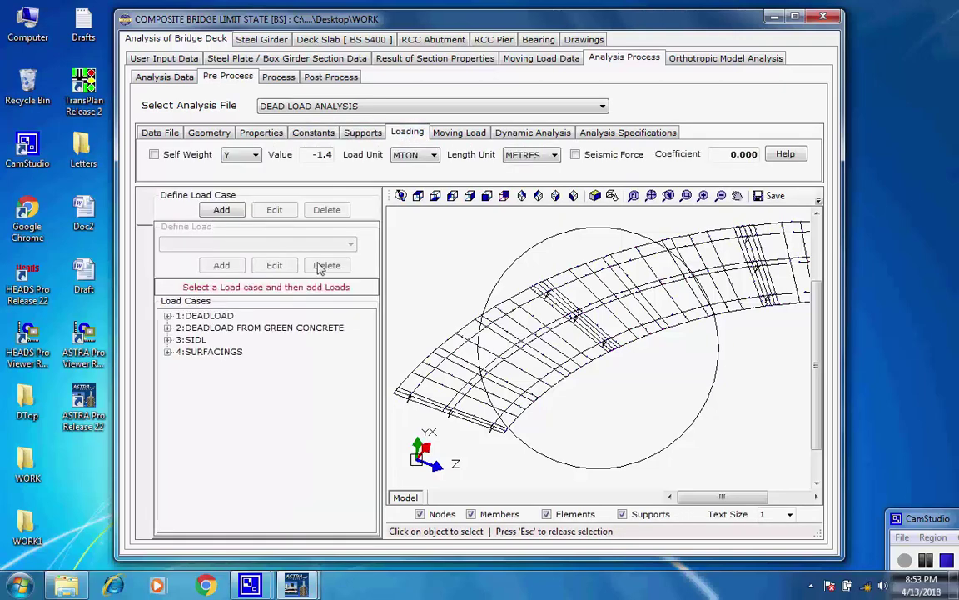
left_click(167, 316)
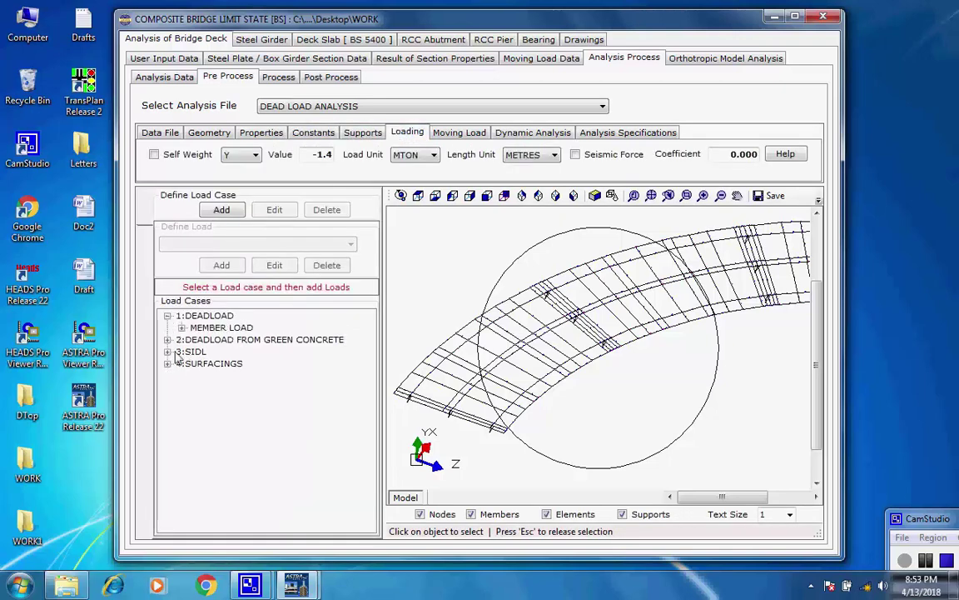
left_click(181, 327)
left_click(167, 364)
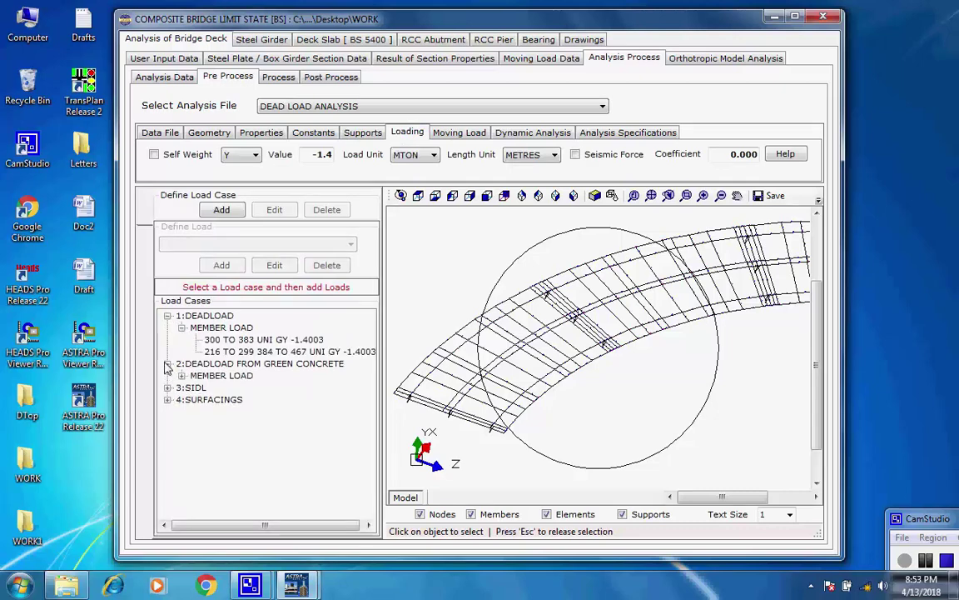
left_click(181, 375)
left_click(167, 412)
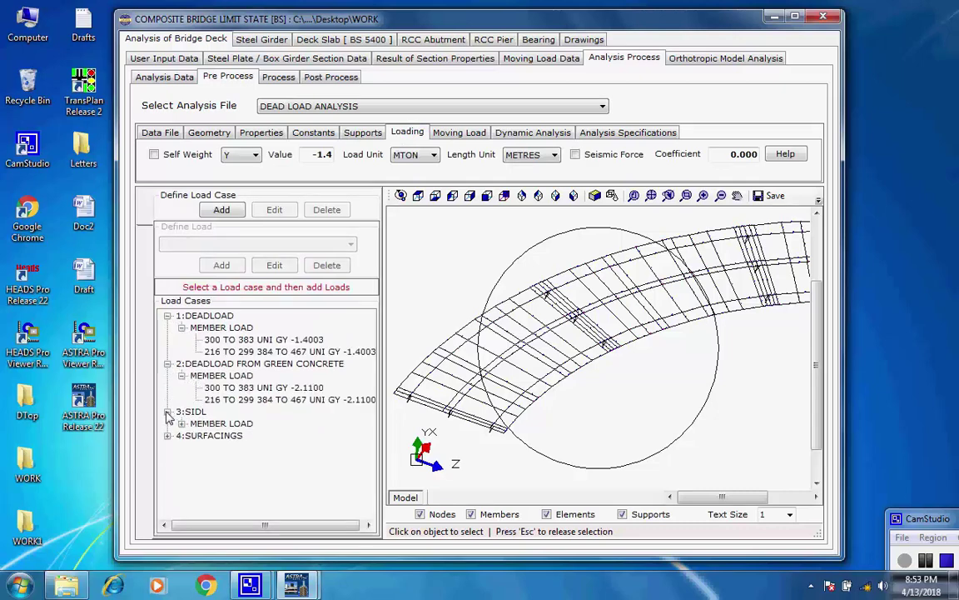
left_click(181, 424)
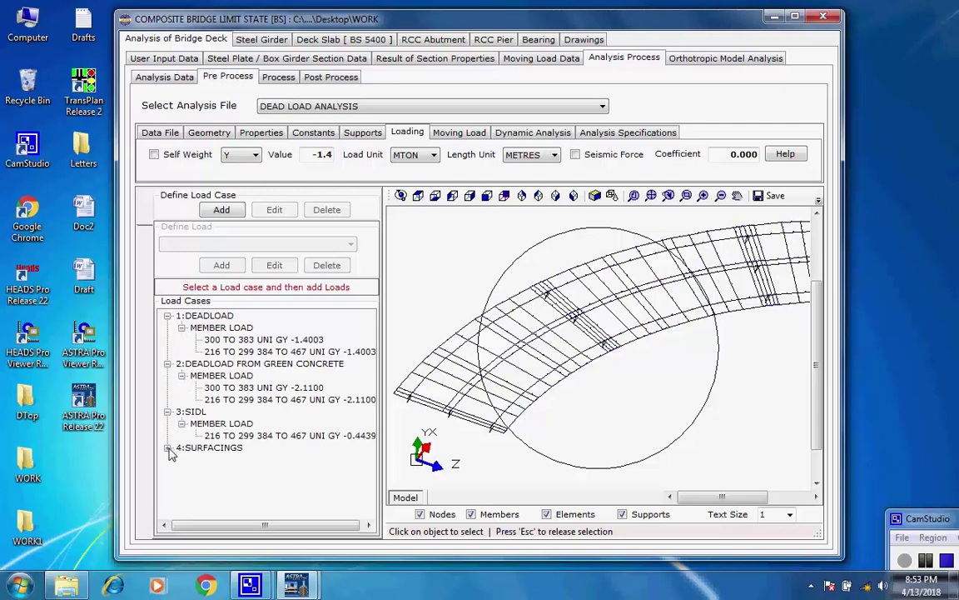
left_click(167, 448)
left_click(180, 460)
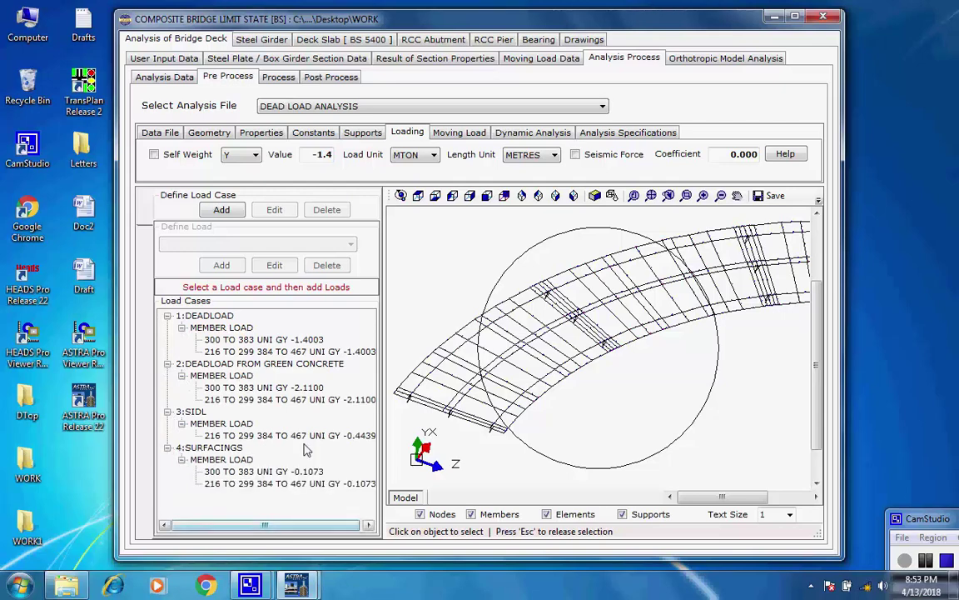
left_click(467, 133)
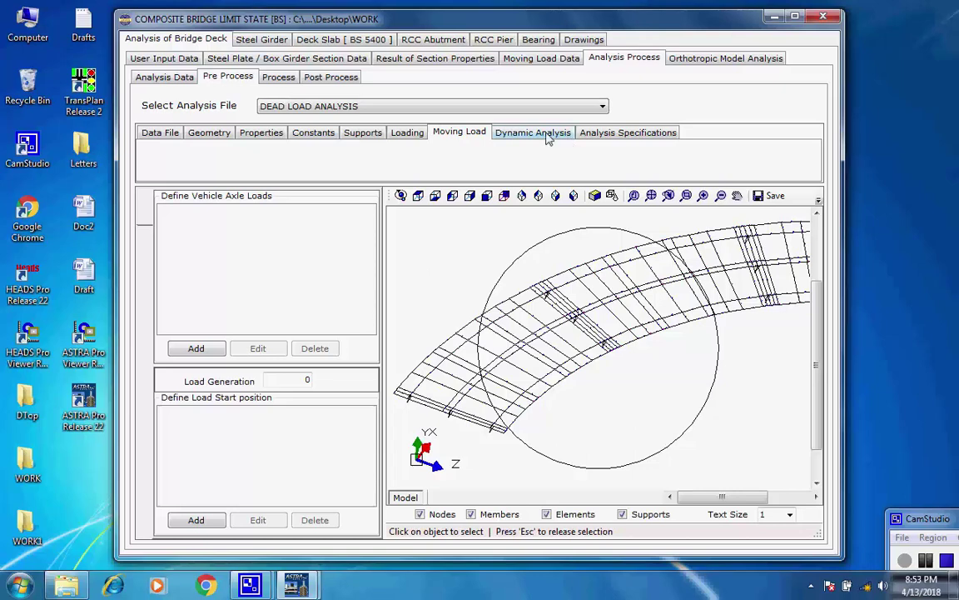
Check the list of analysis files in the process stage and start processing all data files with Run All kept on
left_click(278, 76)
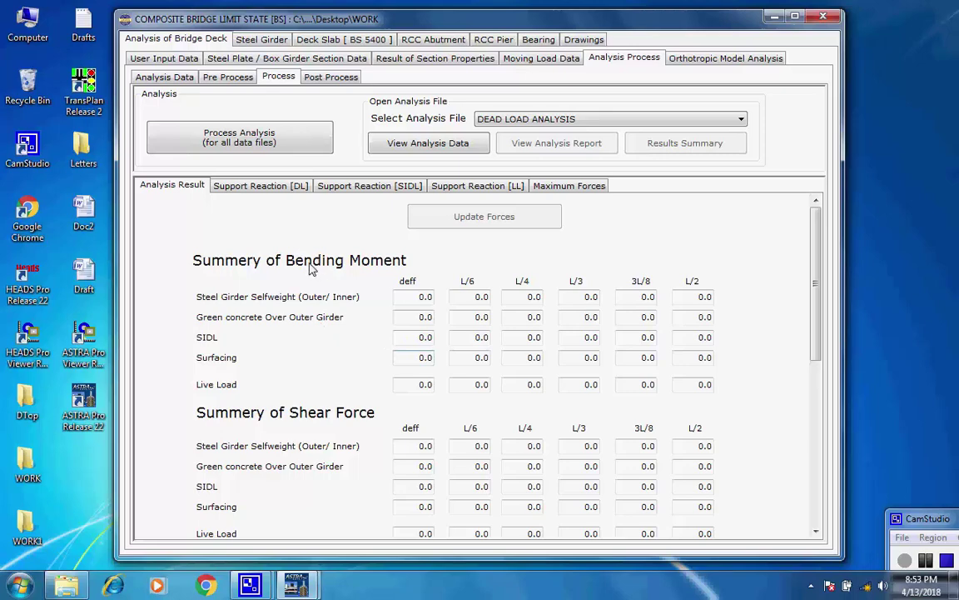
left_click(741, 120)
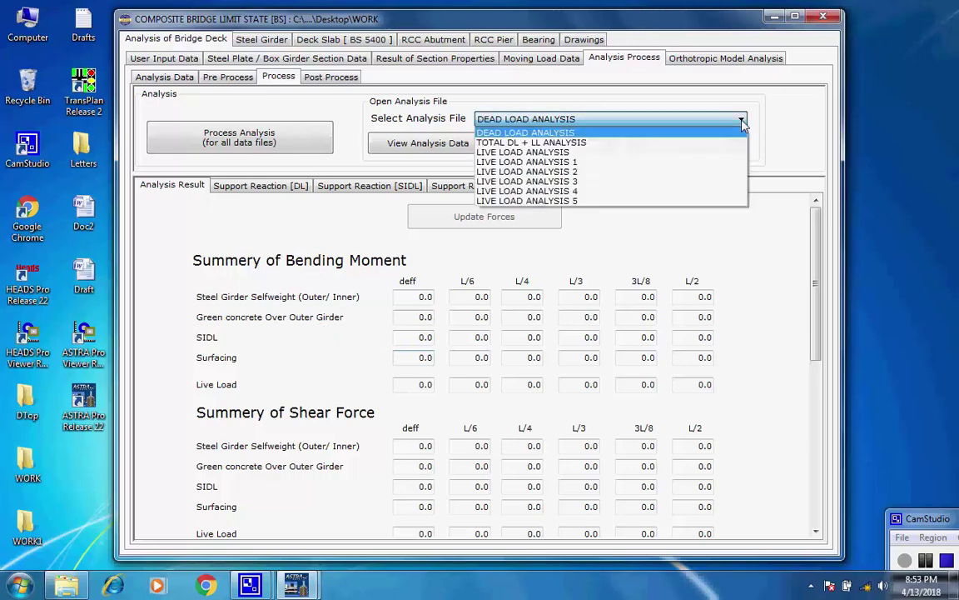
left_click(743, 122)
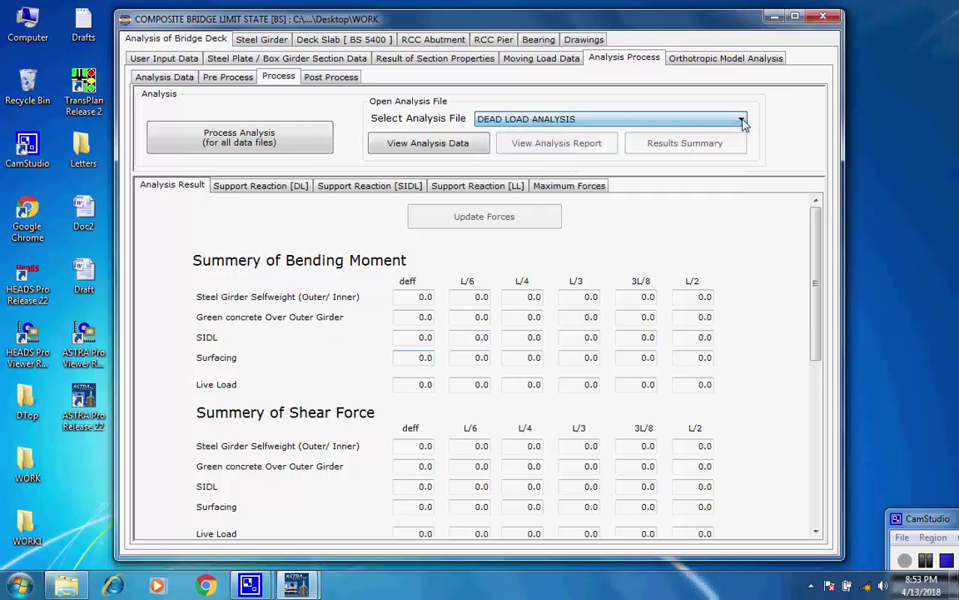
left_click(239, 147)
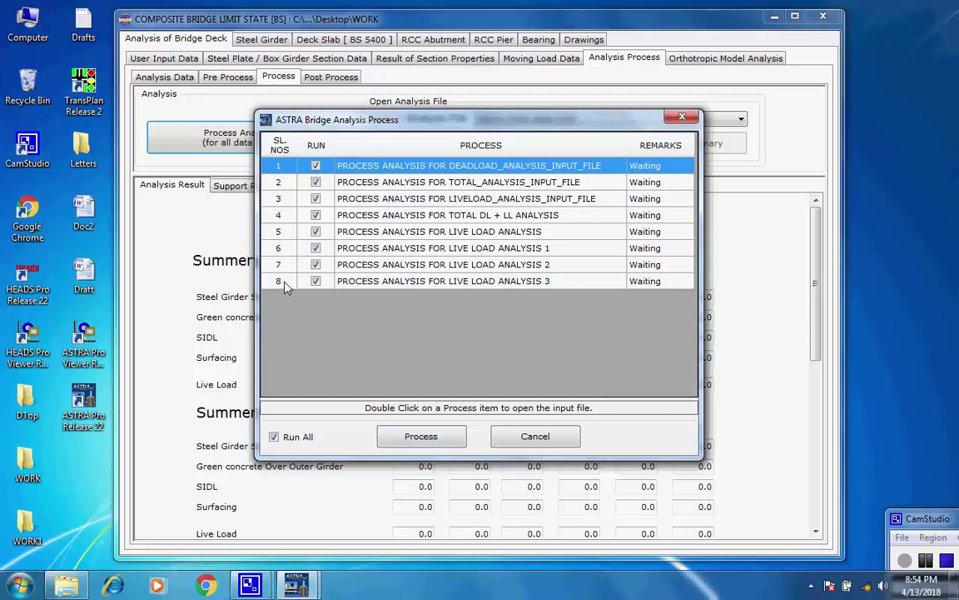
left_click(412, 435)
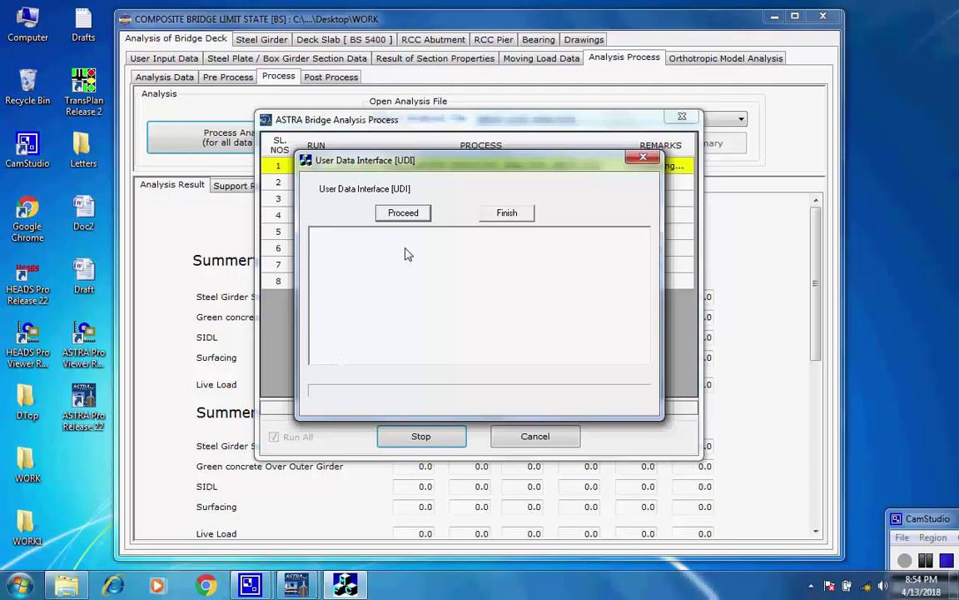
Run the DEADLOAD_ANALYSIS_INPUT_FILE process through both solver passes, accepting the load case and report file notices
left_click(388, 214)
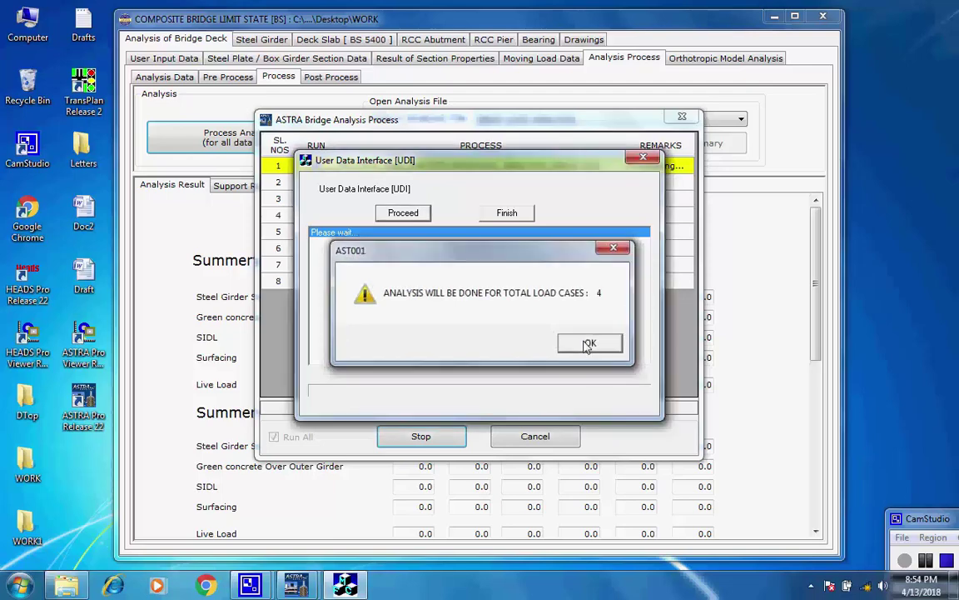
left_click(590, 342)
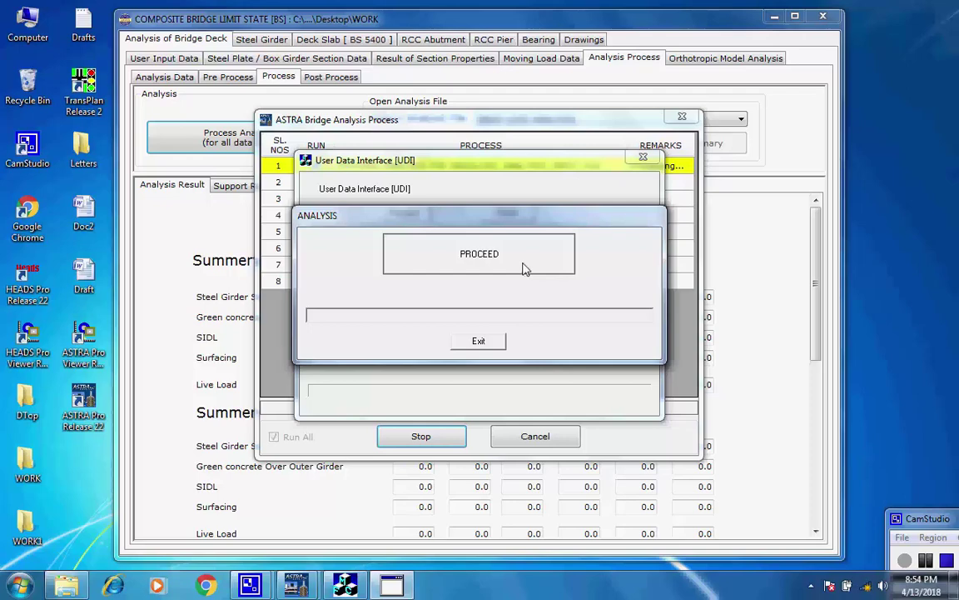
left_click(524, 268)
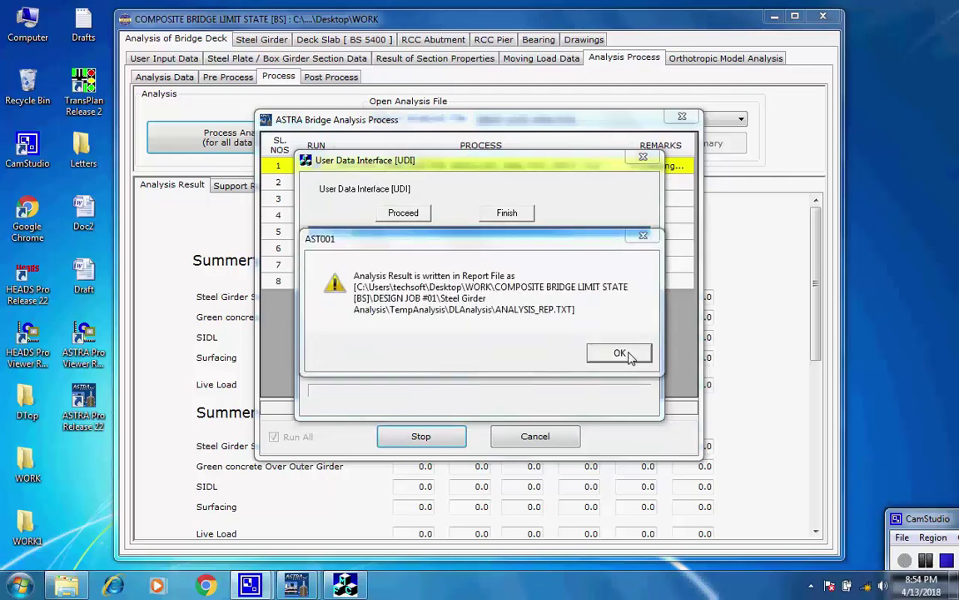
left_click(620, 354)
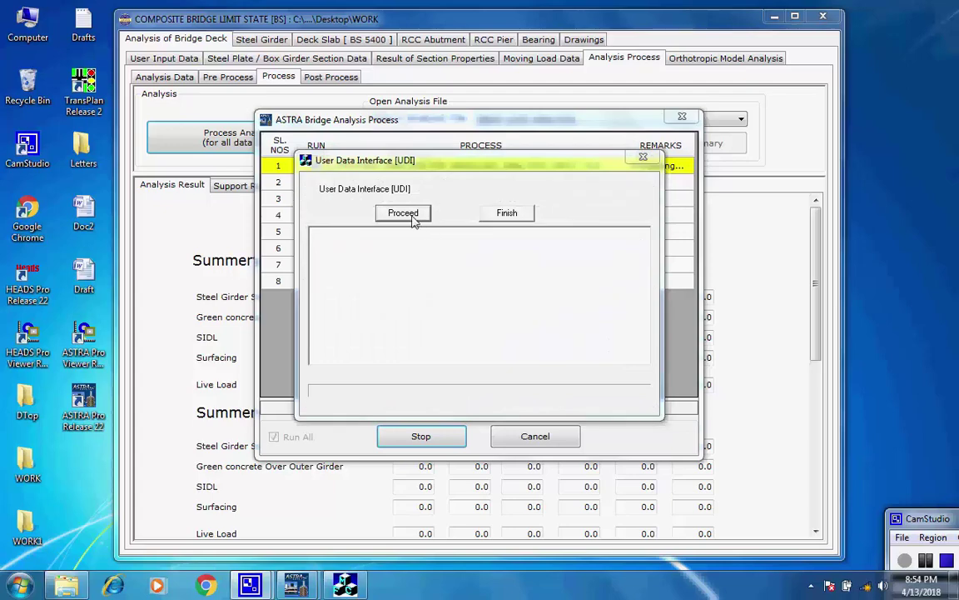
left_click(405, 214)
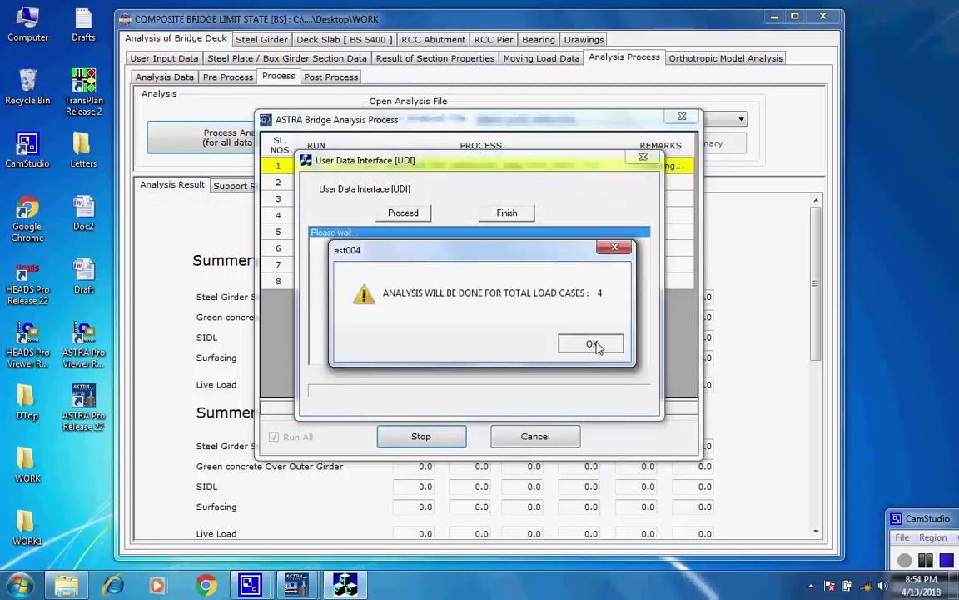
left_click(593, 342)
left_click(617, 350)
Run the TOTAL_ANALYSIS_INPUT_FILE process through both solver passes, accepting the moving load case and report notices
left_click(403, 213)
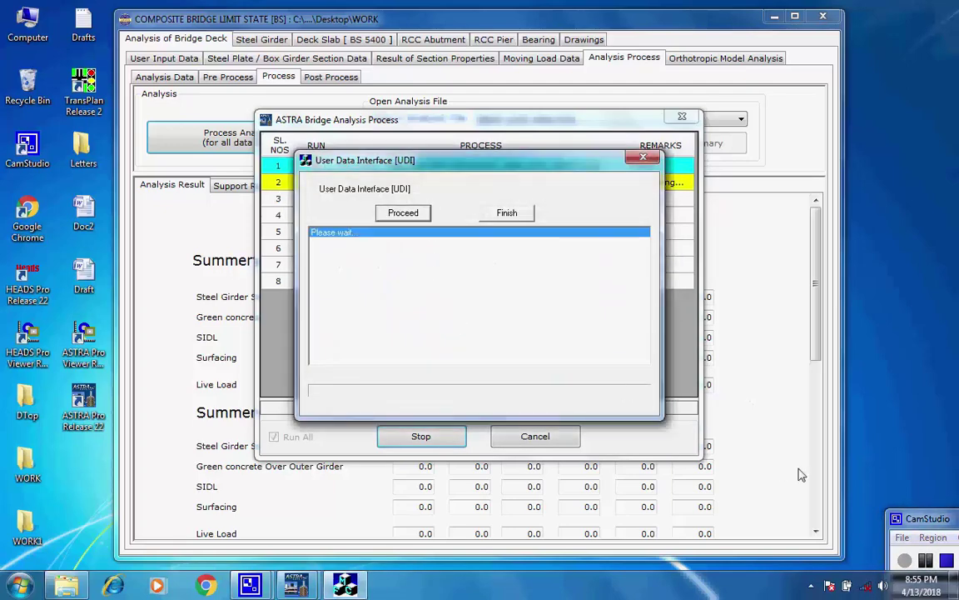
left_click(610, 342)
left_click(478, 253)
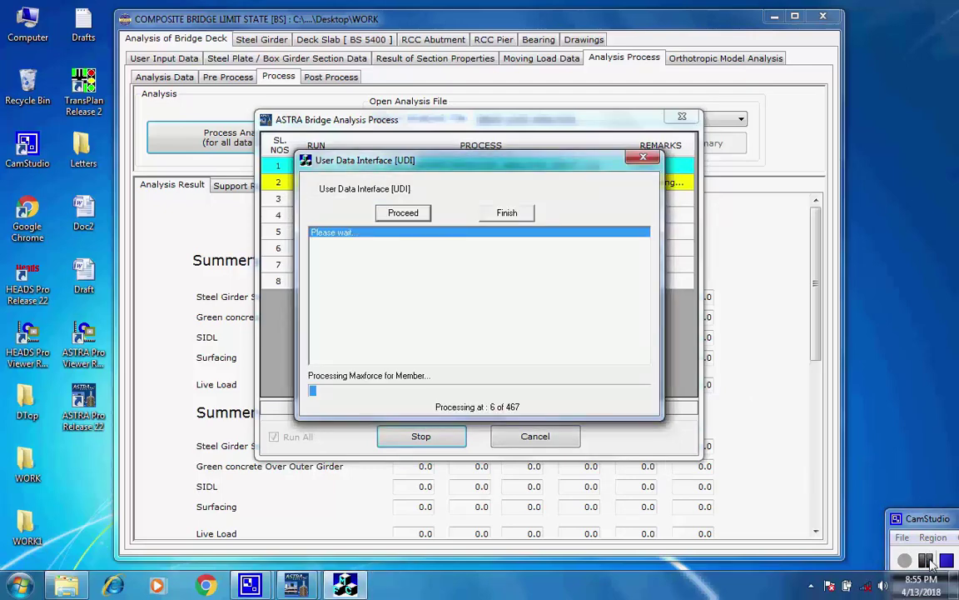
left_click(616, 349)
left_click(403, 213)
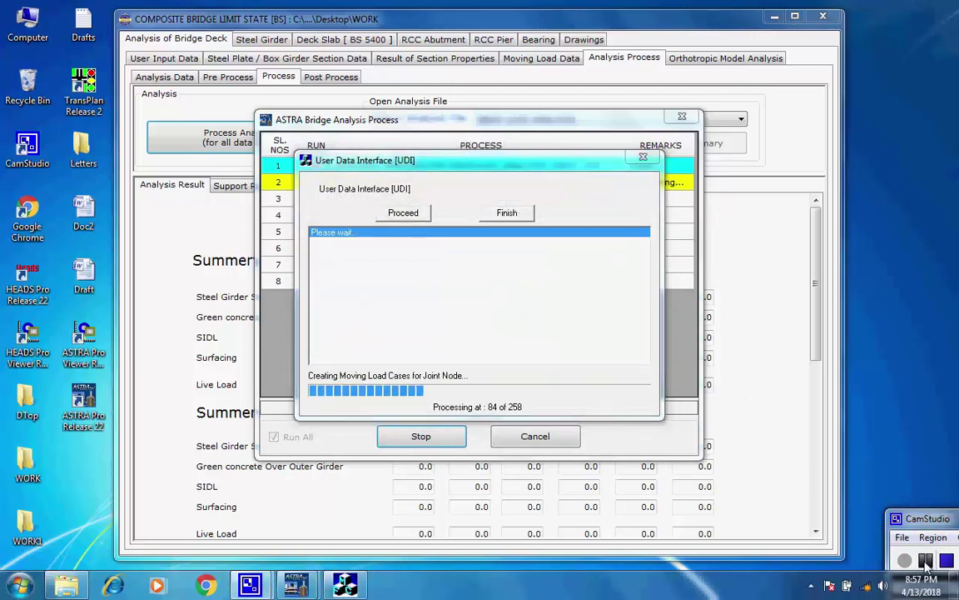
left_click(512, 260)
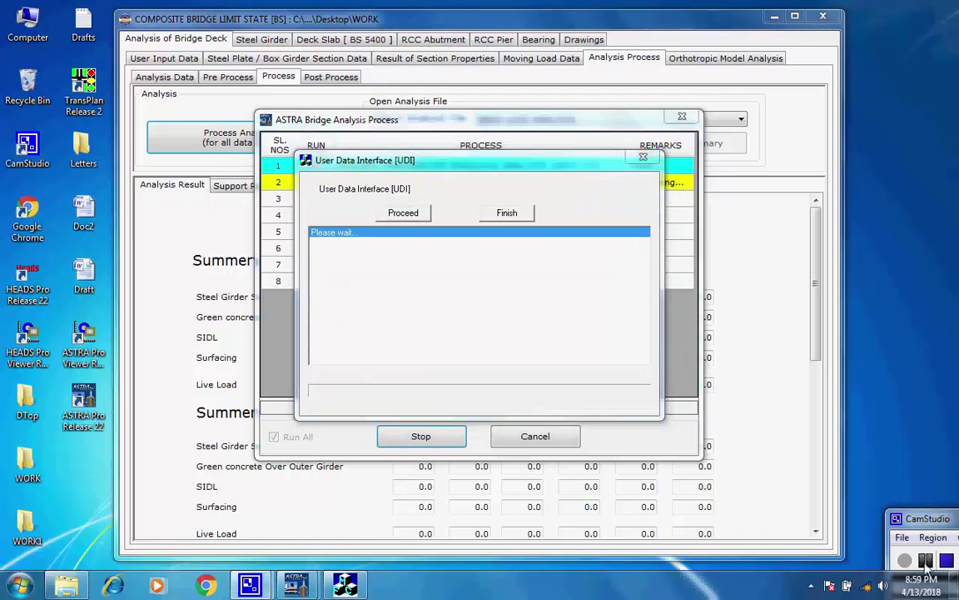
Run the LIVELOAD_ANALYSIS_INPUT_FILE and TOTAL DL + LL ANALYSIS processes, accepting their moving load case and report notices
left_click(633, 342)
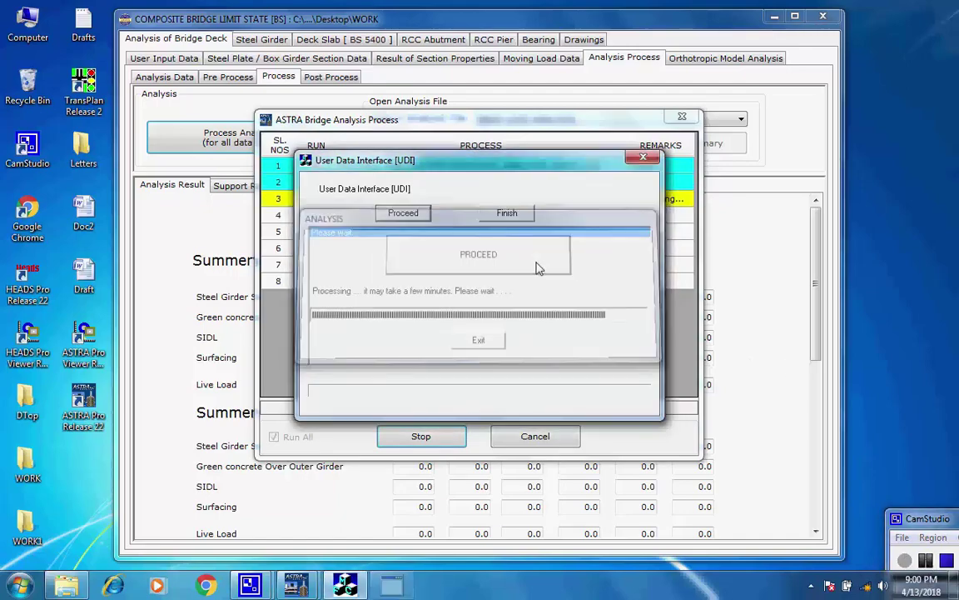
left_click(625, 355)
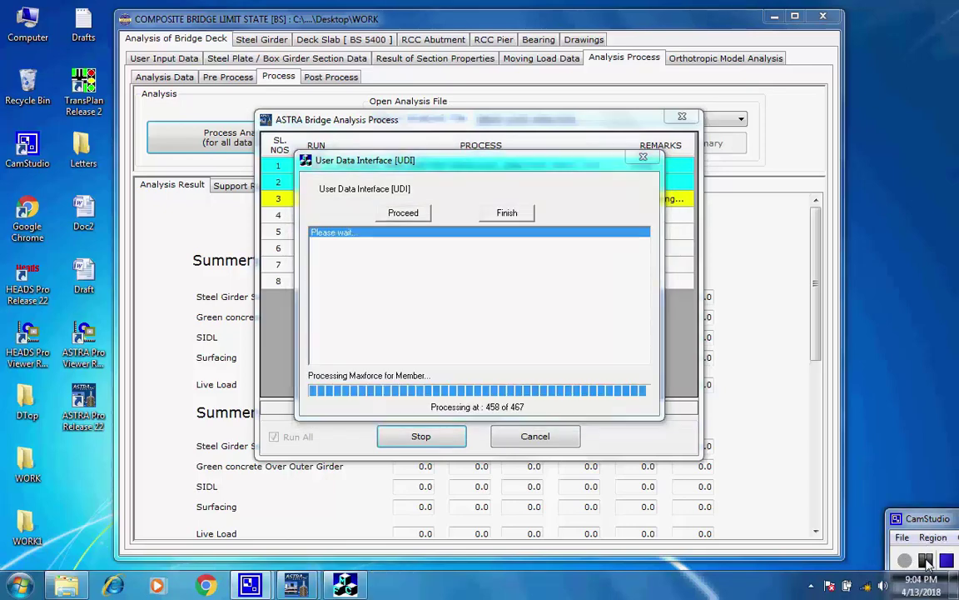
left_click(623, 354)
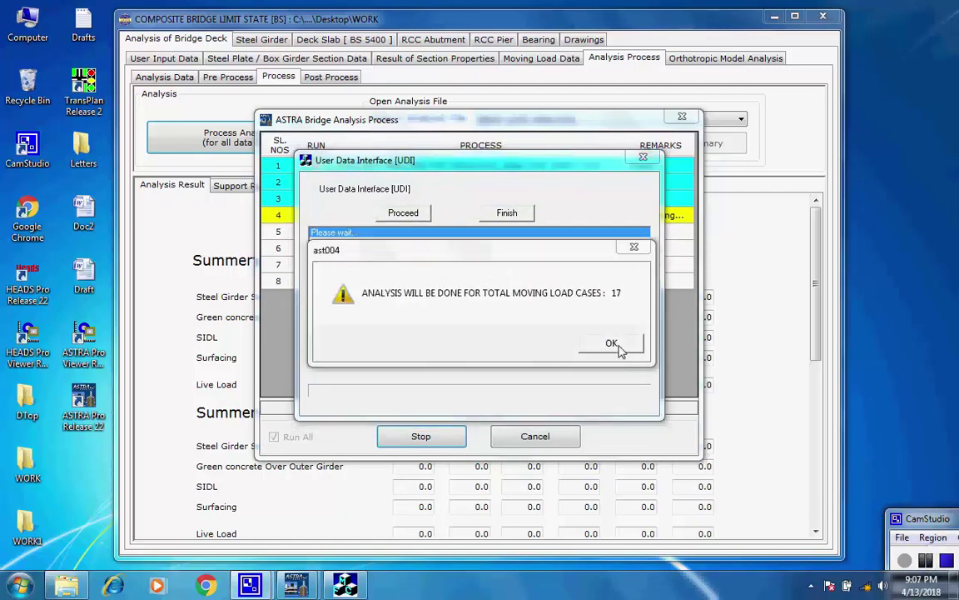
left_click(621, 348)
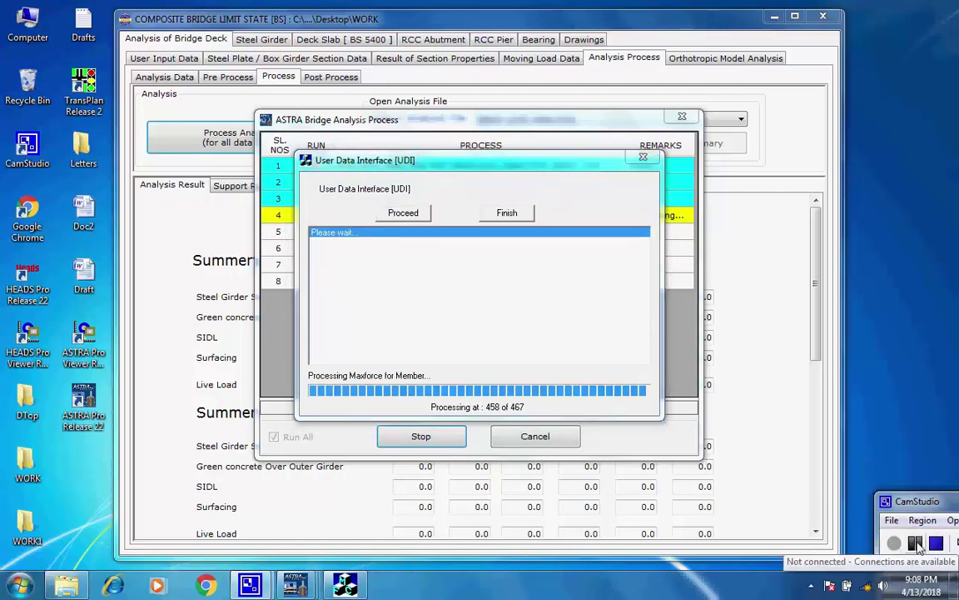
left_click(916, 543)
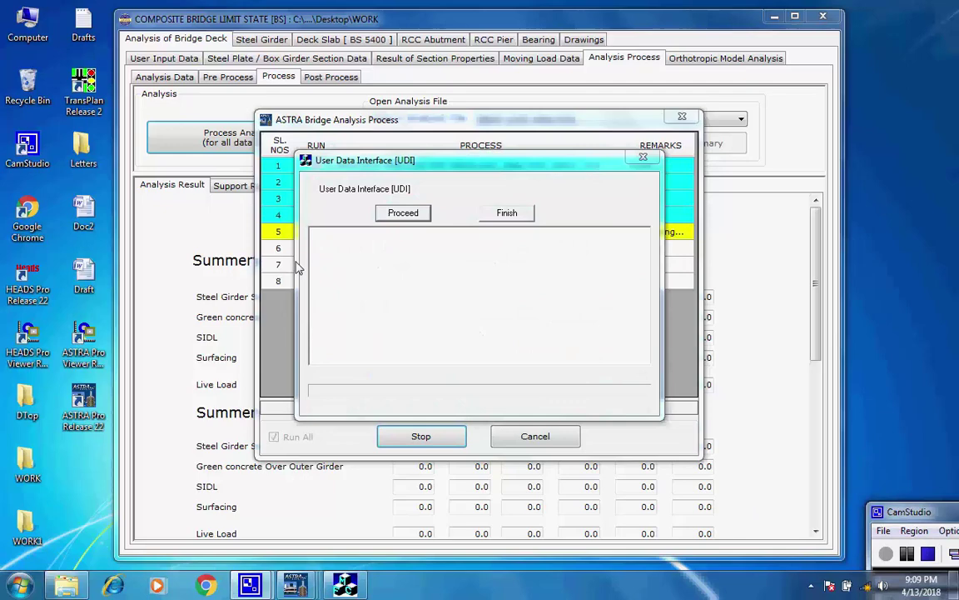
Run the LIVE LOAD ANALYSIS process through both solver passes, writing its results to the LL ANALYSIS LOAD 2 report file
left_click(403, 213)
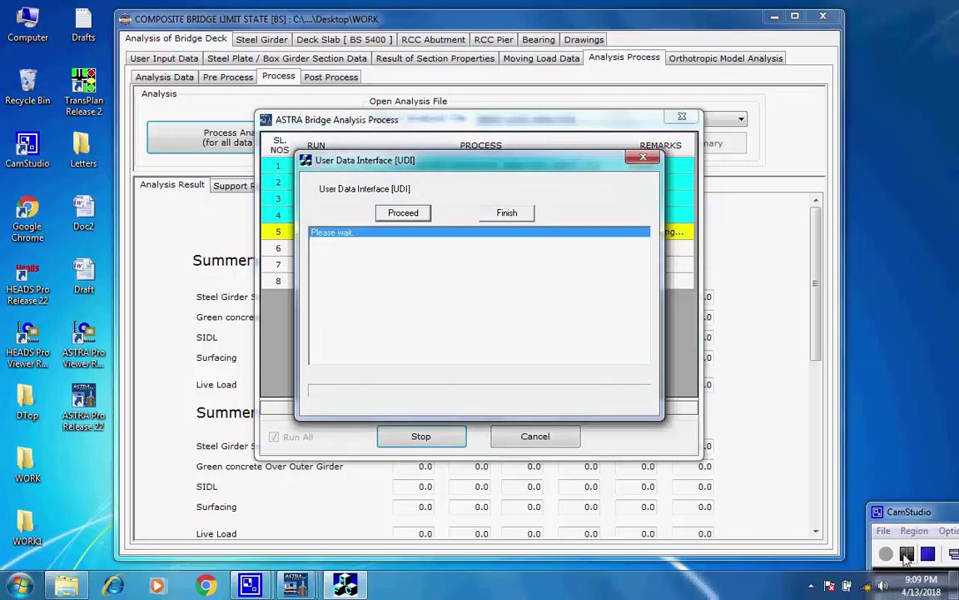
left_click(616, 347)
left_click(515, 270)
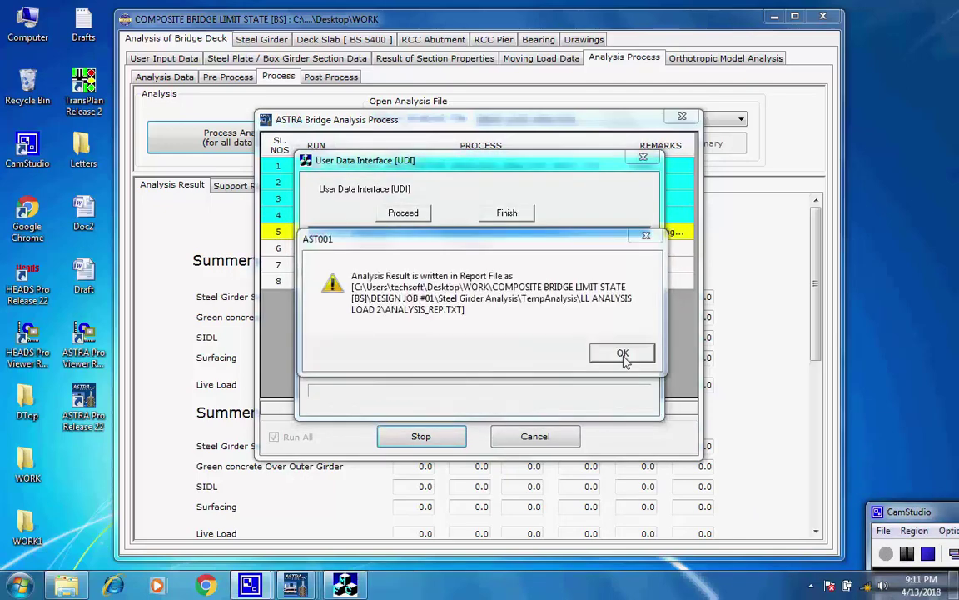
left_click(623, 356)
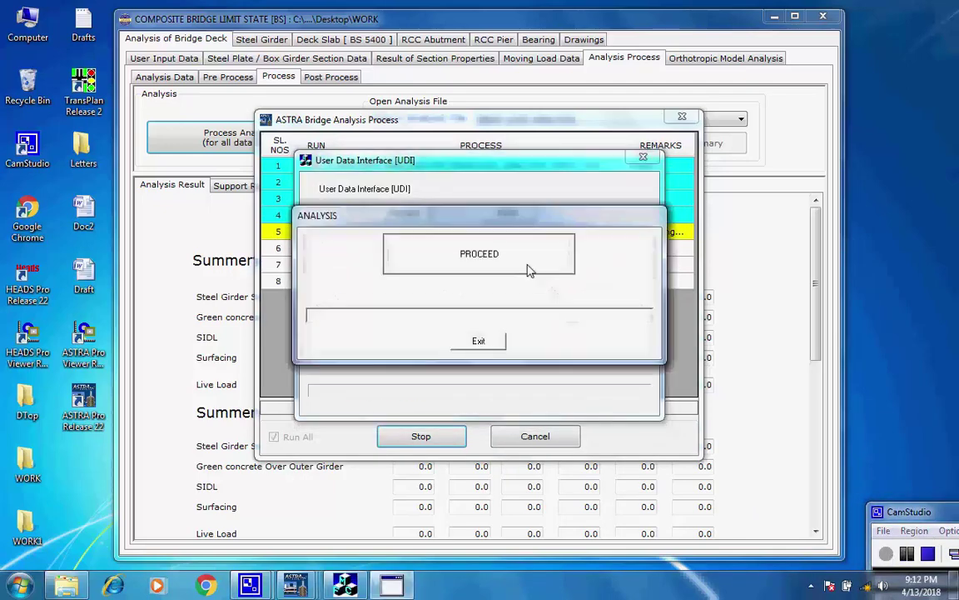
left_click(491, 254)
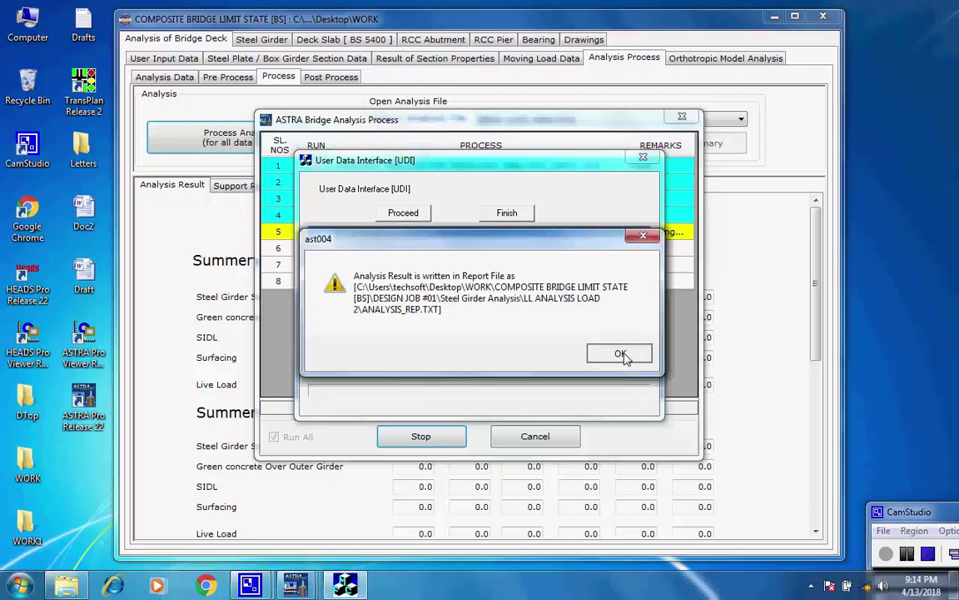
left_click(621, 353)
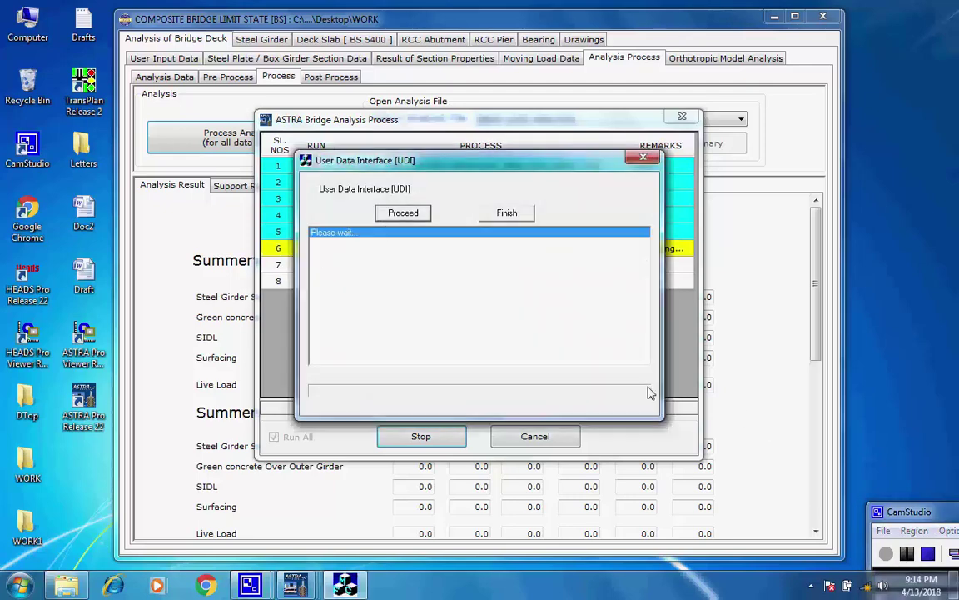
Run the LIVE LOAD ANALYSIS 1 process through both solver passes, writing its results to the LL ANALYSIS LOAD 3 report file
left_click(610, 342)
left_click(520, 265)
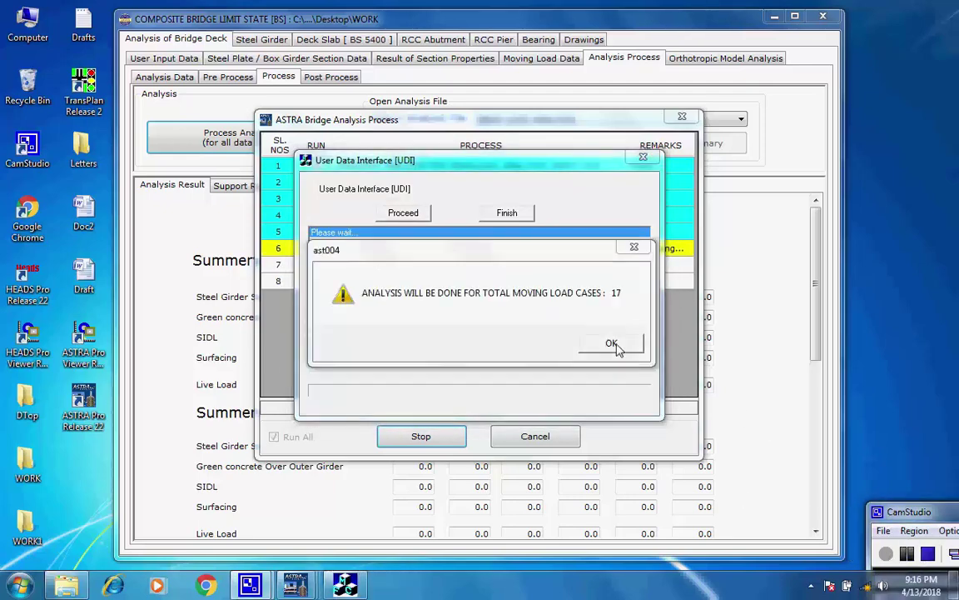
left_click(619, 344)
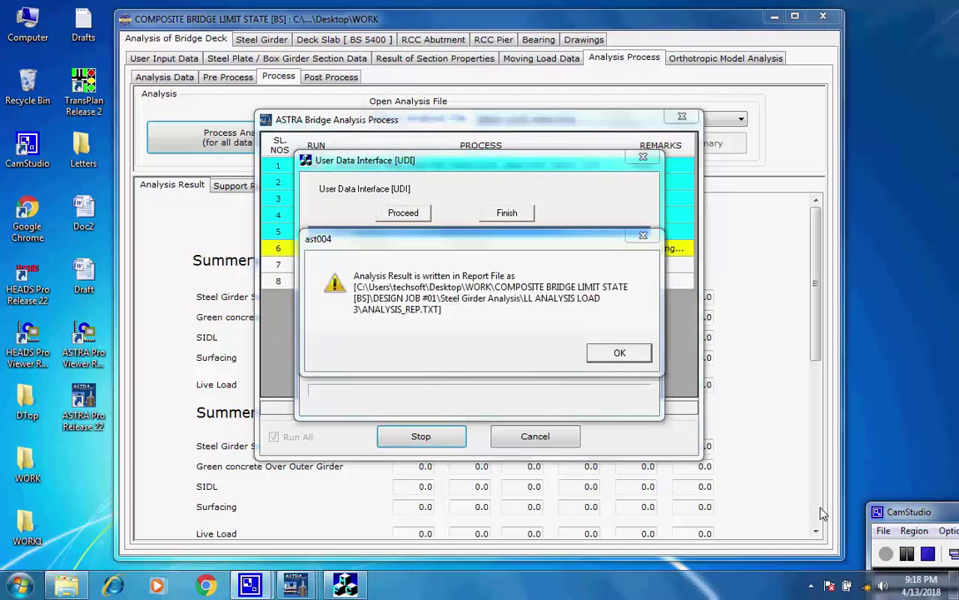
left_click(617, 352)
Run the seventh analysis process through both solver passes, accepting its moving load cases and writing results to the LL ANALYSIS LOAD 4 report file
left_click(400, 214)
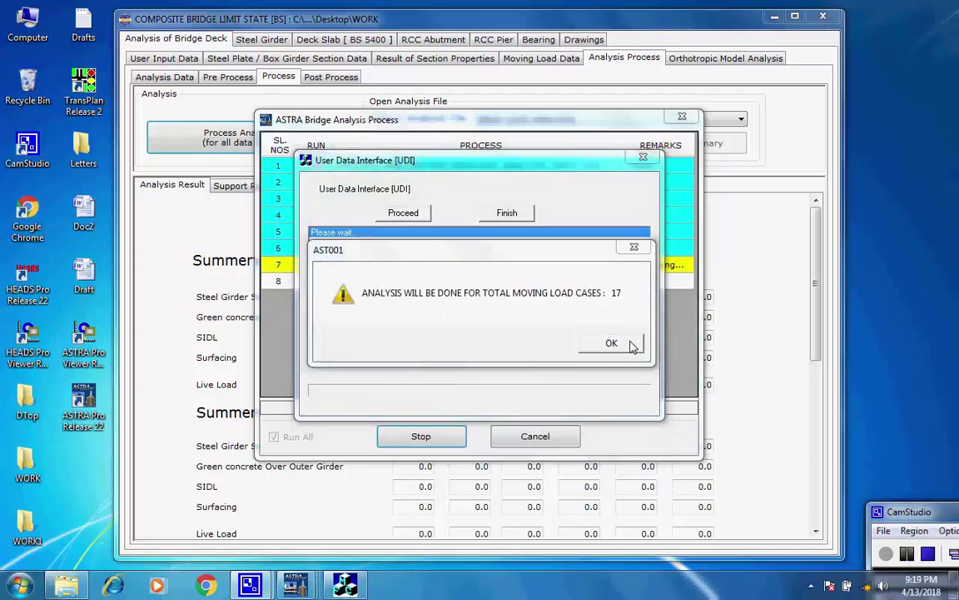
left_click(620, 343)
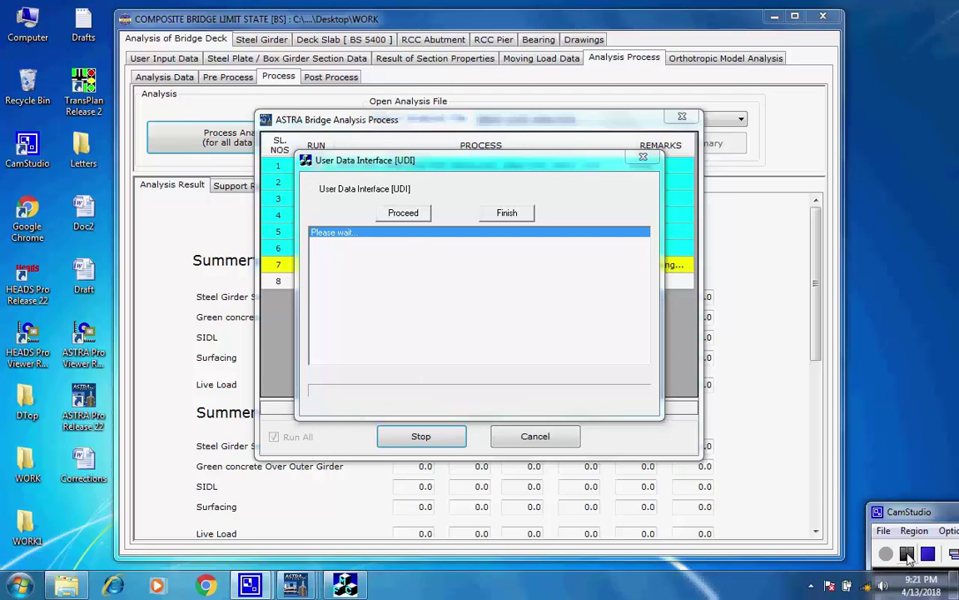
left_click(403, 213)
left_click(601, 335)
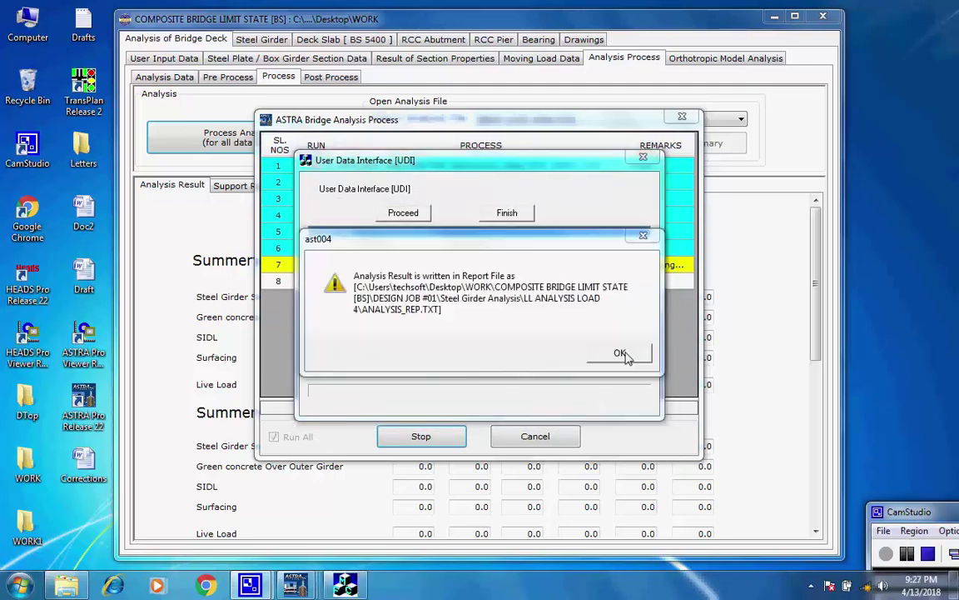
left_click(620, 351)
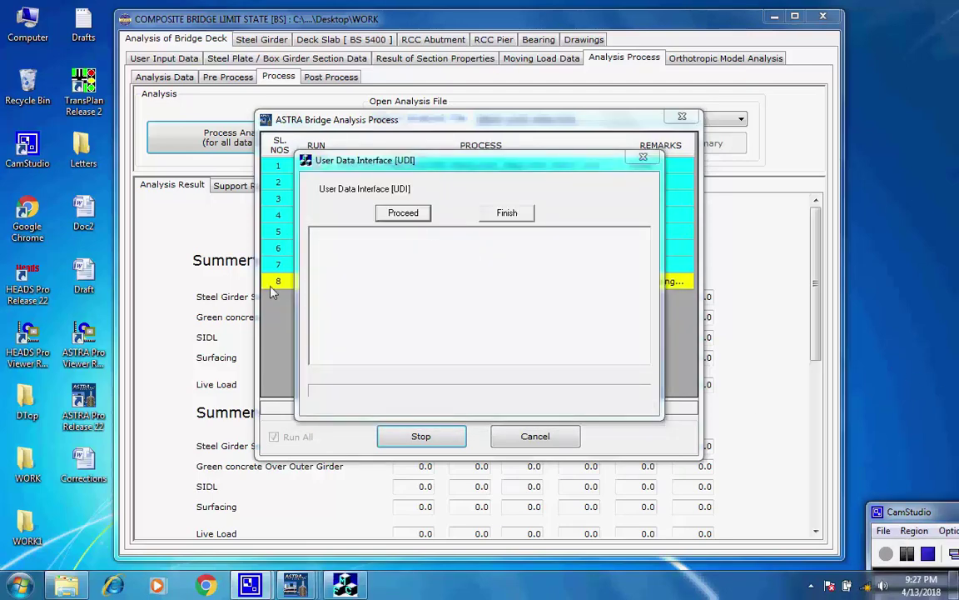
Run the eighth analysis process through both solver passes, accepting its moving load cases and writing results to the LL ANALYSIS LOAD 5 report file
left_click(403, 213)
left_click(611, 343)
left_click(518, 267)
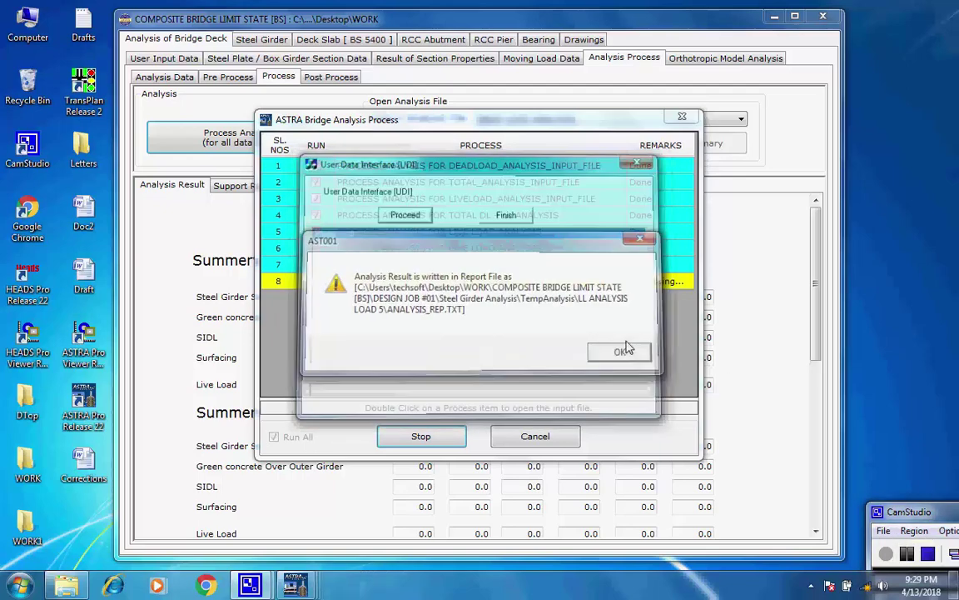
key("Return")
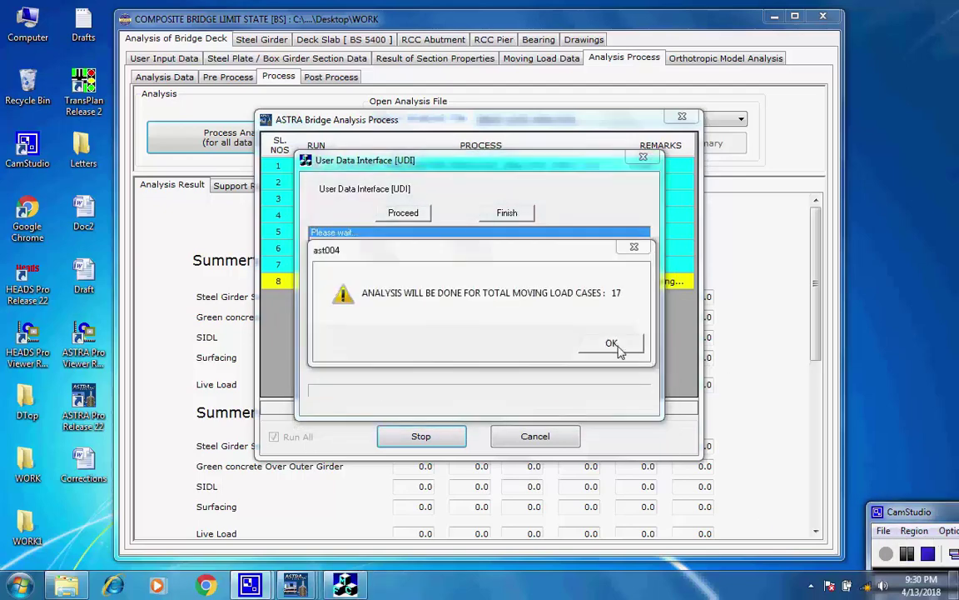
left_click(621, 342)
left_click(480, 252)
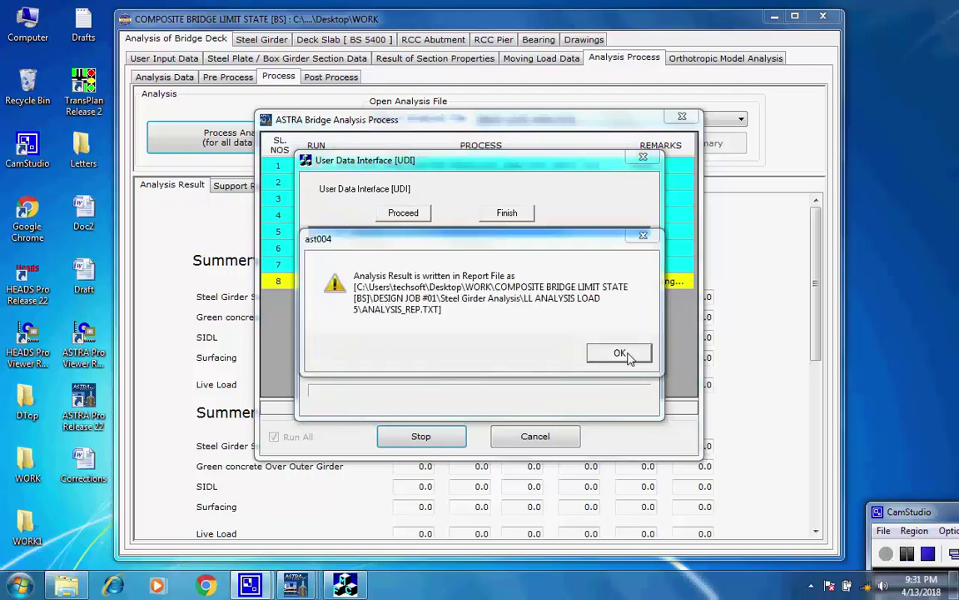
left_click(627, 355)
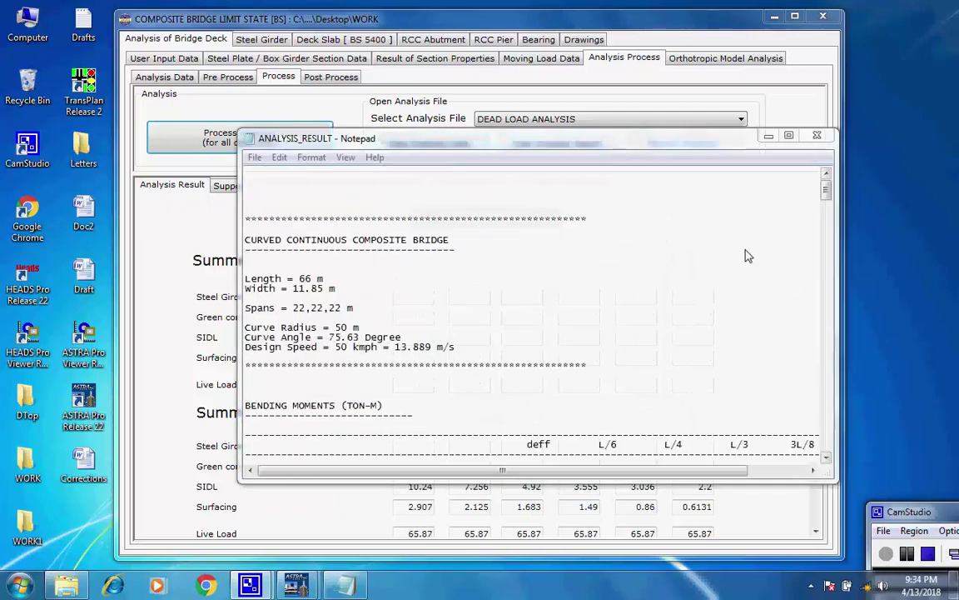
Read through the ANALYSIS_RESULT report down to the maximum design forces for bearings, and close it
left_click_drag(826, 190, 827, 252)
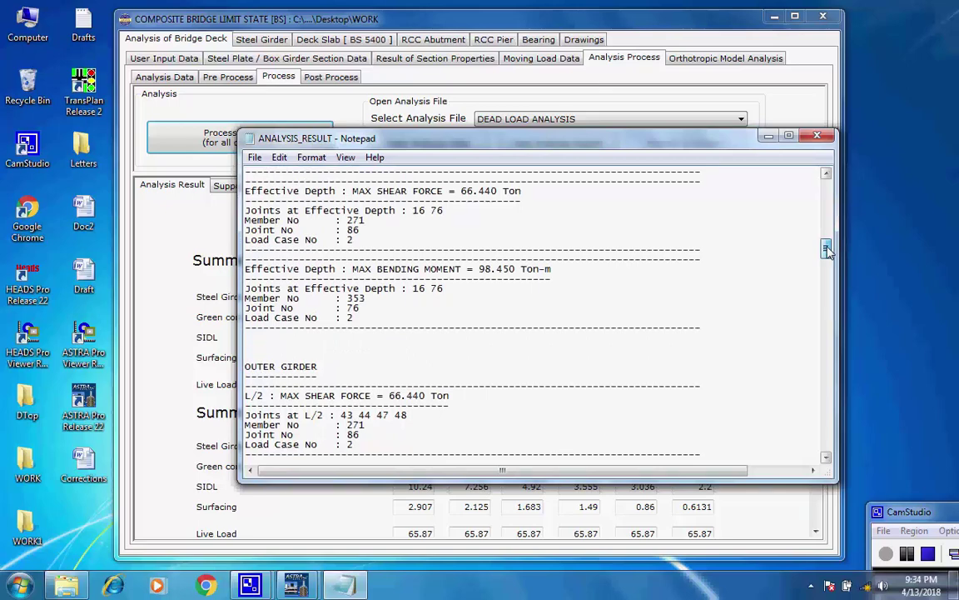
left_click_drag(827, 251, 827, 237)
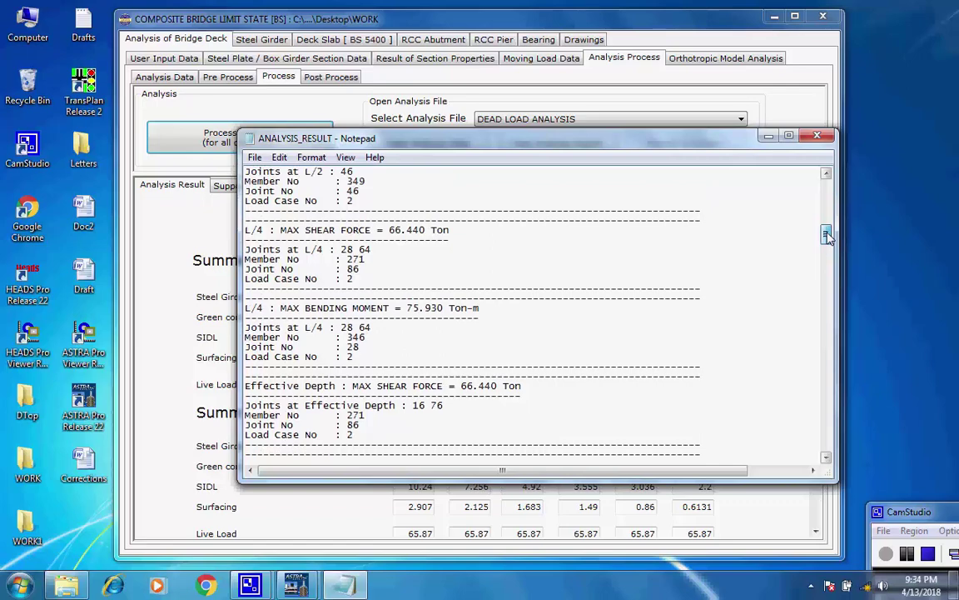
left_click_drag(827, 237, 801, 467)
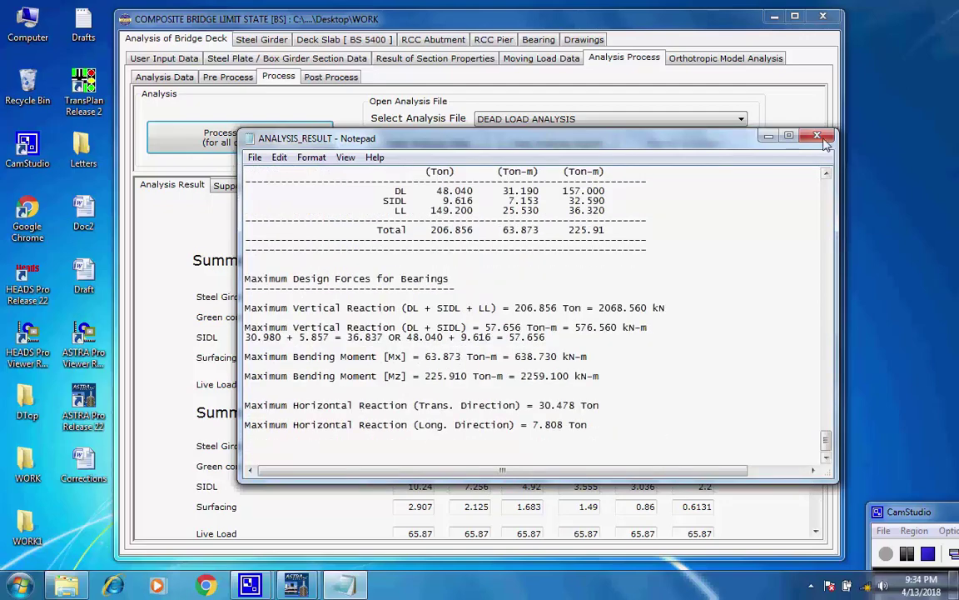
left_click(823, 140)
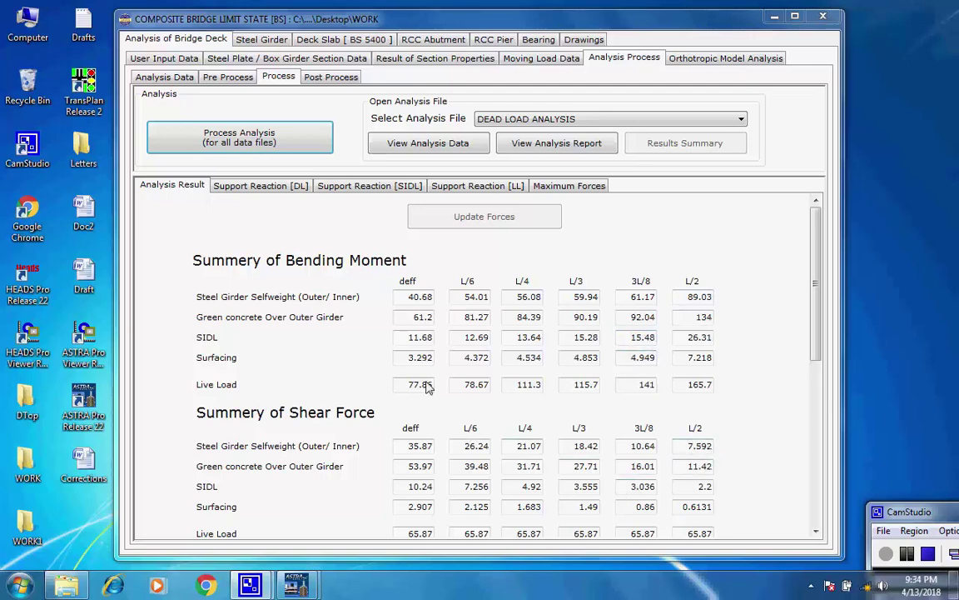
Examine the DL, SIDL and LL support reactions and the maximum vertical and horizontal reactions under Maximum Forces
left_click(300, 186)
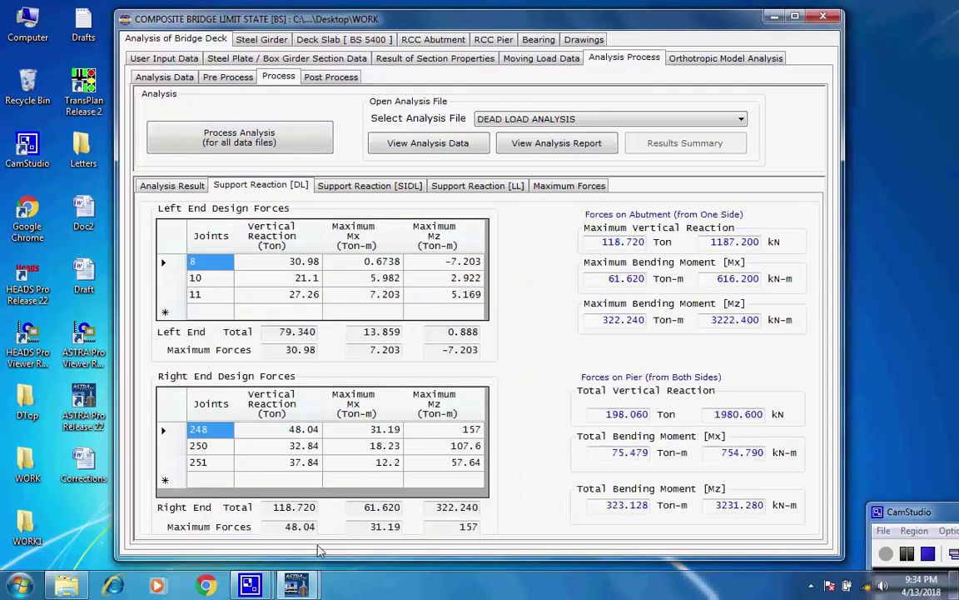
left_click(379, 183)
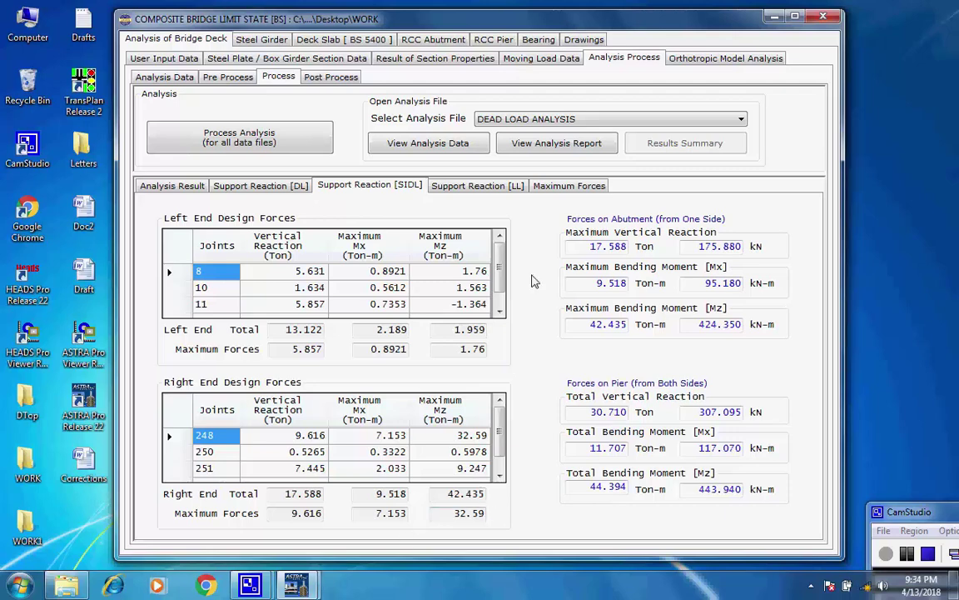
left_click(517, 187)
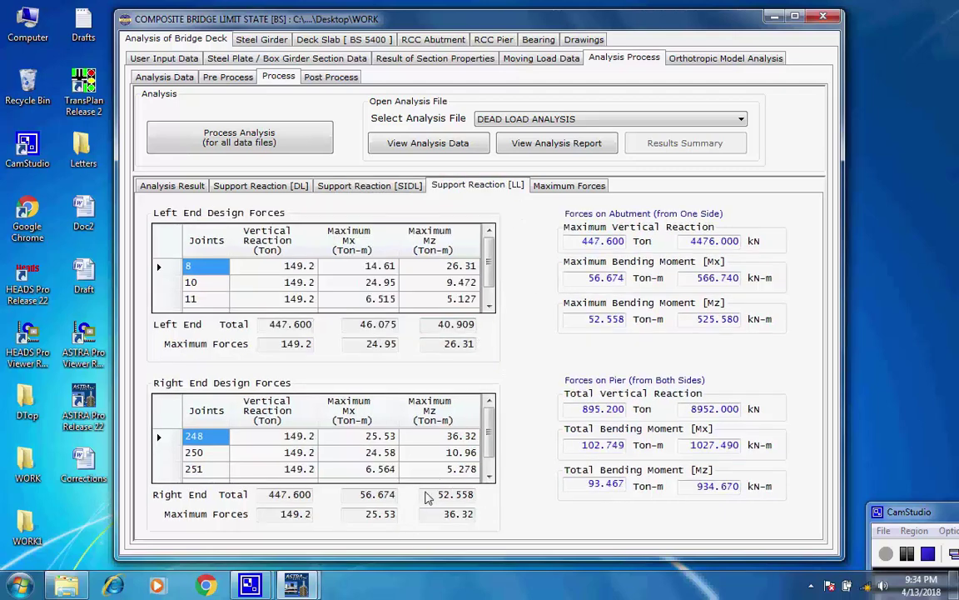
left_click(590, 187)
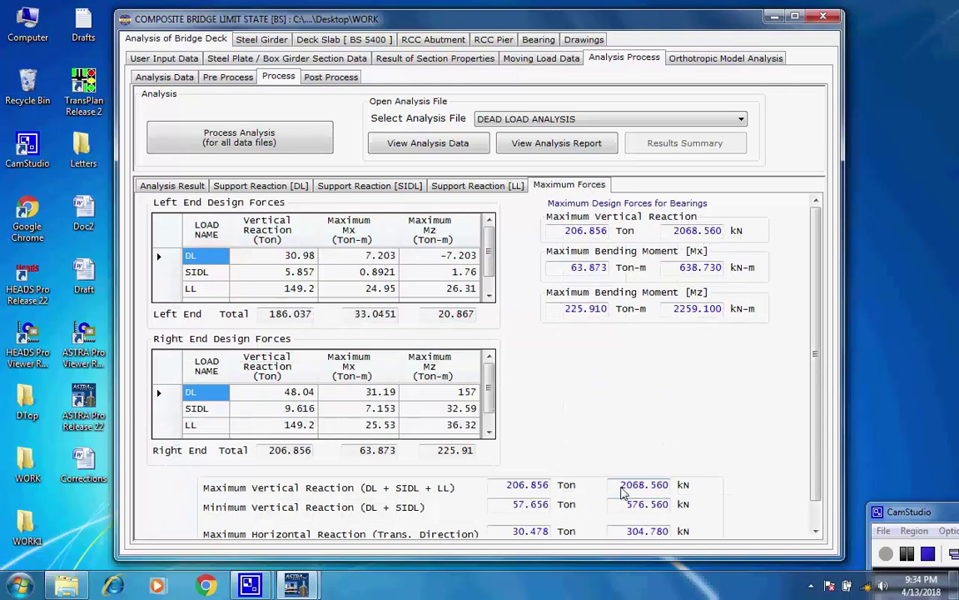
left_click_drag(621, 488, 674, 506)
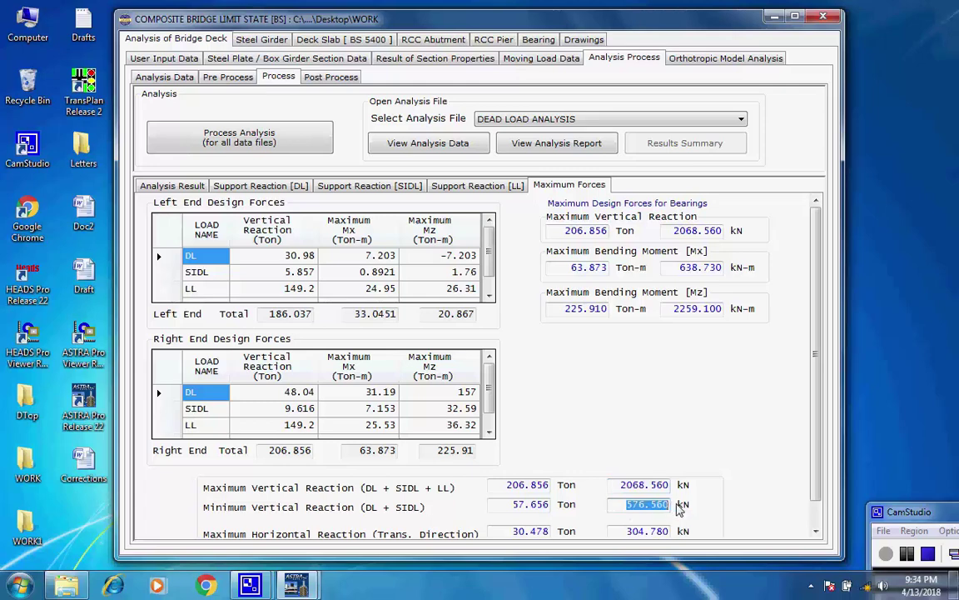
left_click_drag(627, 532, 682, 530)
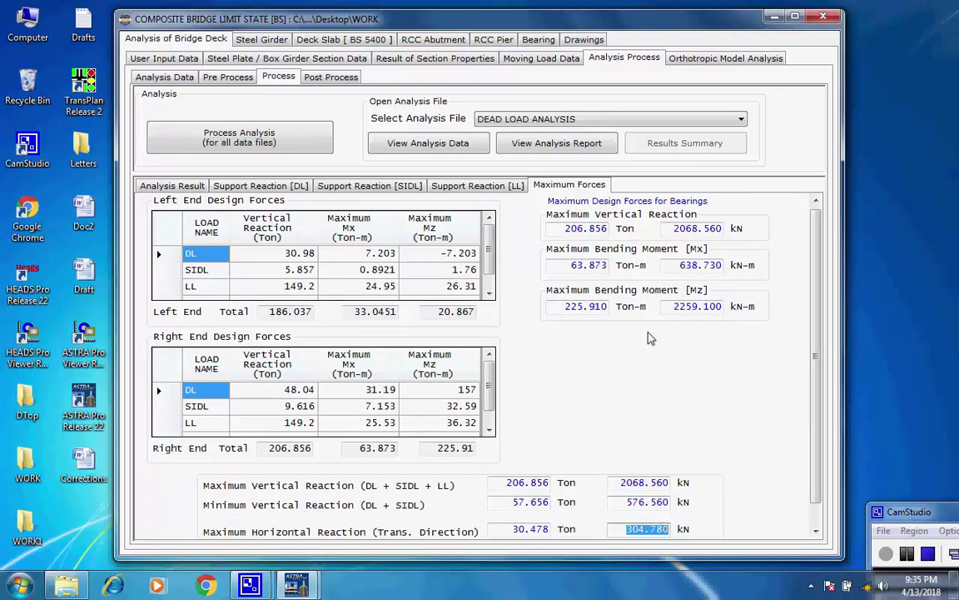
Check the vertical, dead load and horizontal force inputs of the transverse and longitudinal mono-axial and the bi-axial bearing designs
left_click(537, 40)
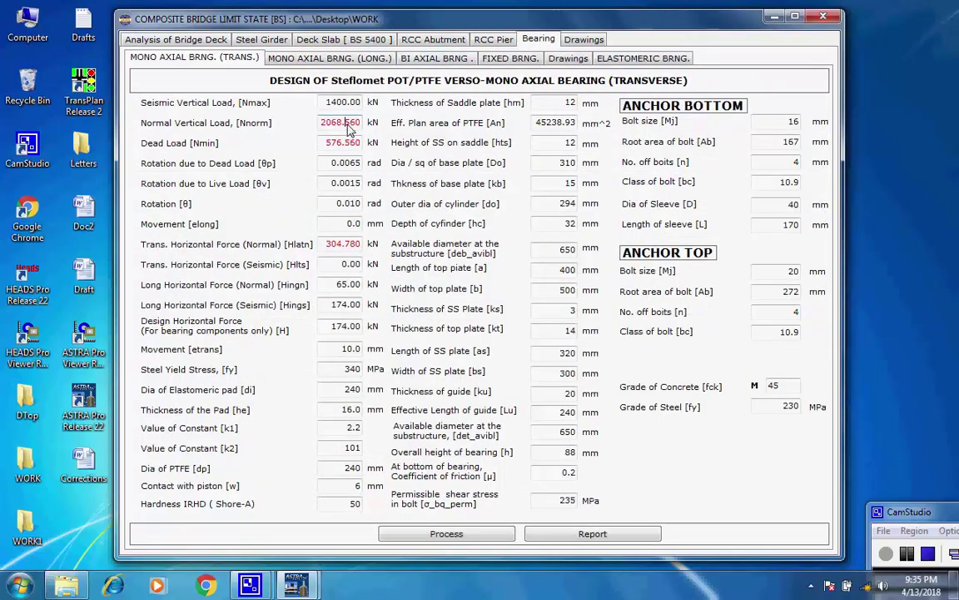
left_click(331, 245)
left_click(360, 59)
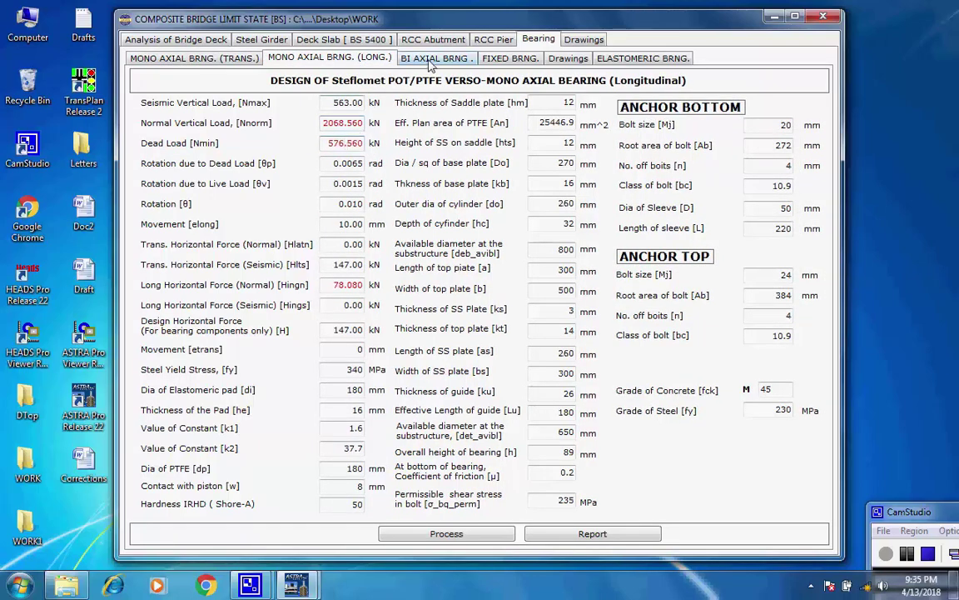
left_click(431, 60)
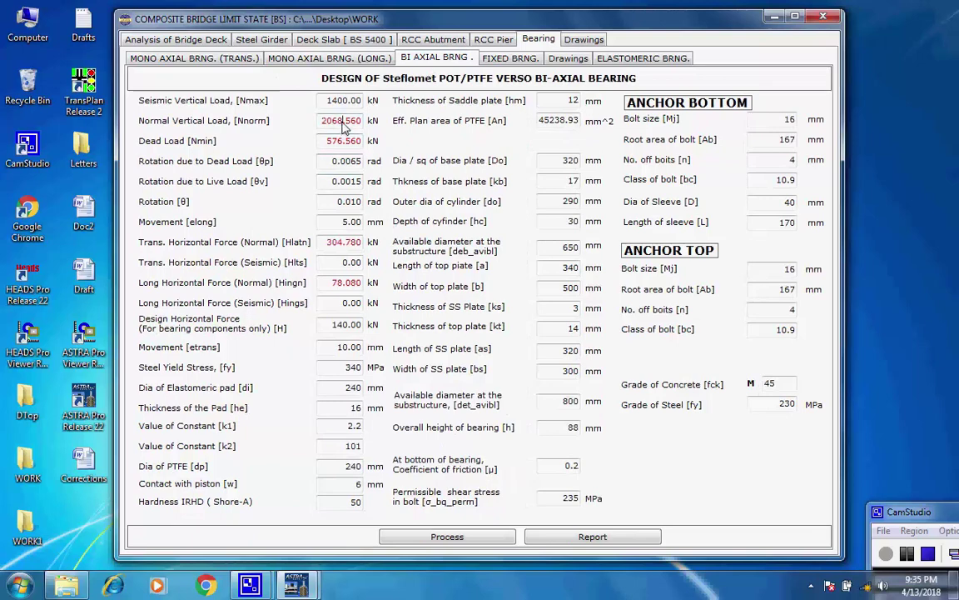
double_click(325, 244)
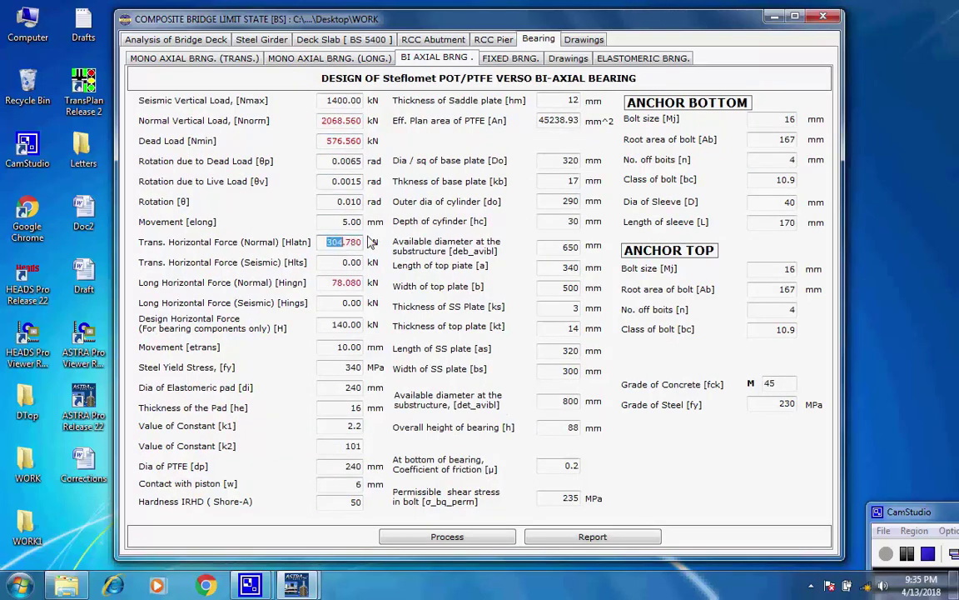
left_click(326, 140)
double_click(329, 144)
left_click_drag(288, 117, 367, 123)
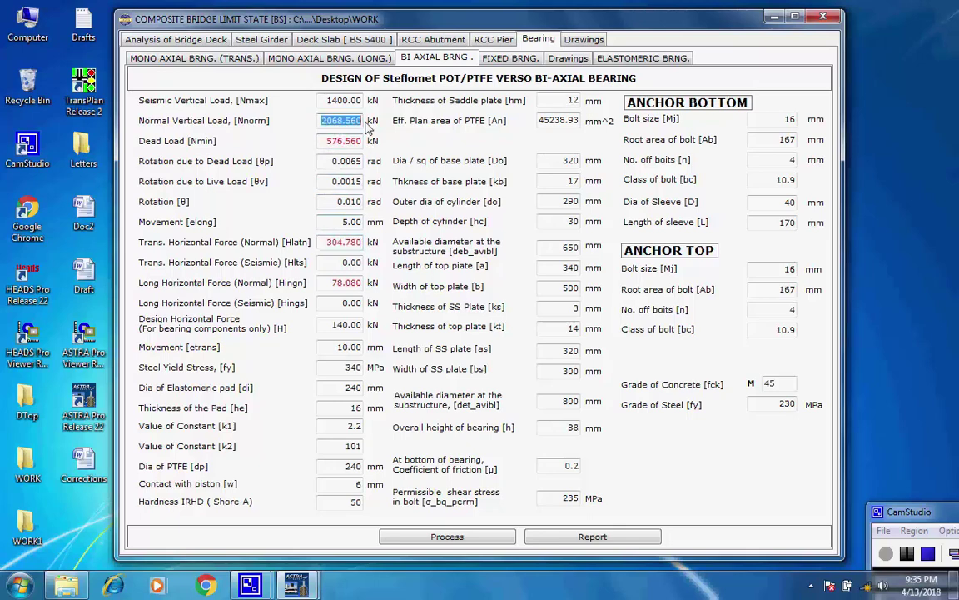
Check the normal vertical load, dead load and transverse horizontal force inputs of the fixed bearing design
left_click(510, 58)
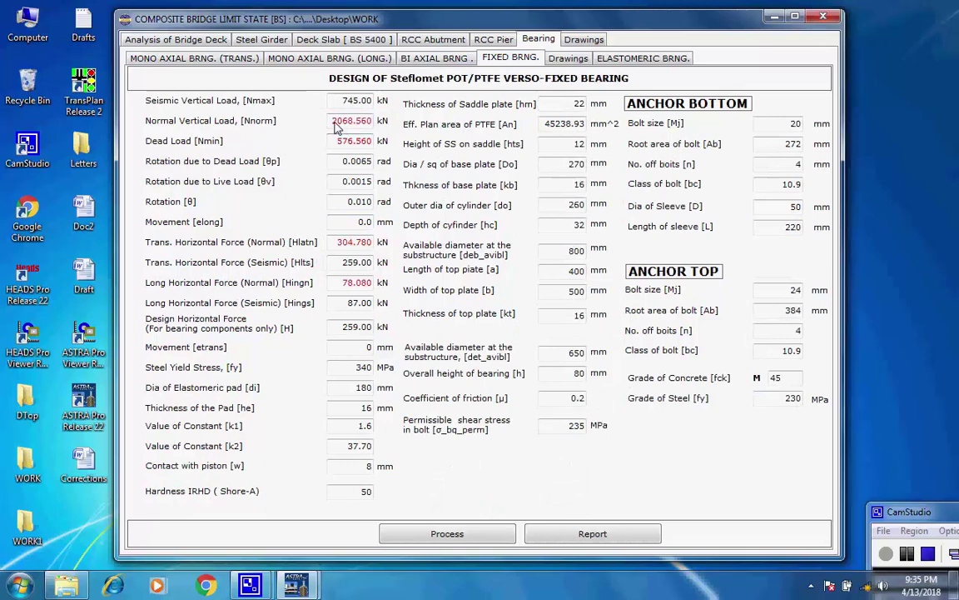
left_click_drag(307, 117, 377, 125)
left_click_drag(306, 140, 375, 144)
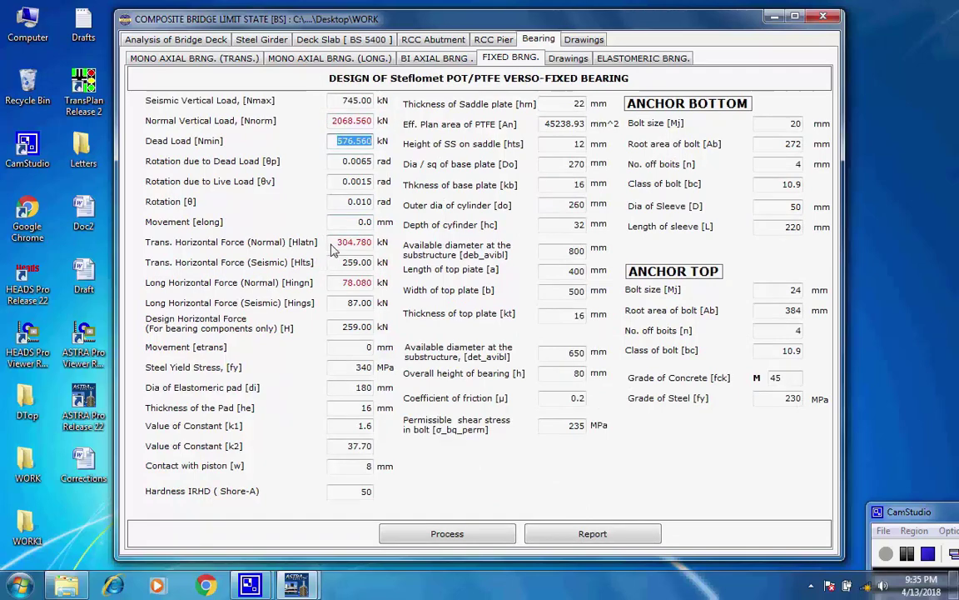
left_click_drag(306, 239, 377, 250)
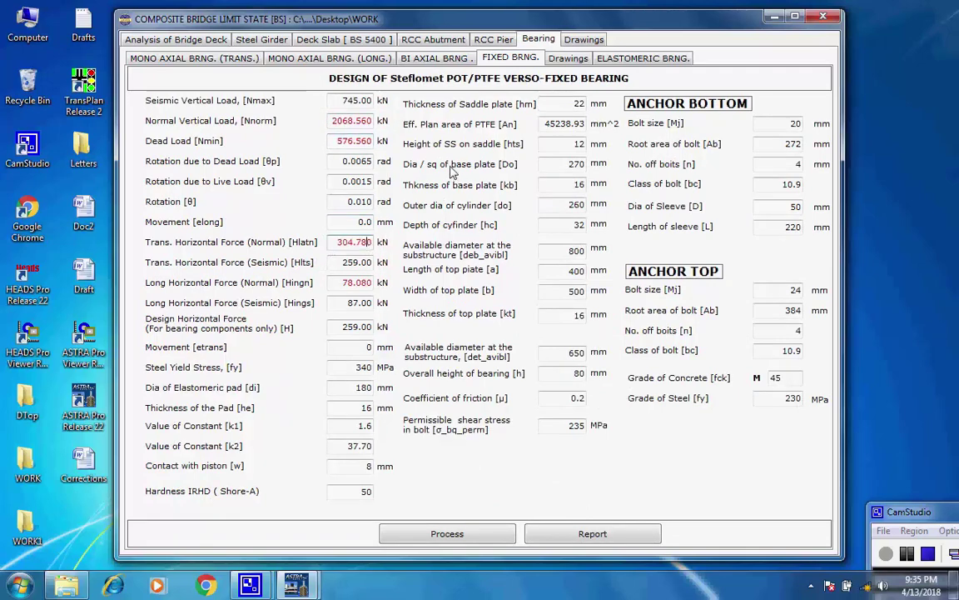
Compare the minimum vertical and transverse horizontal reactions in the deck analysis with the fixed bearing inputs
left_click(200, 44)
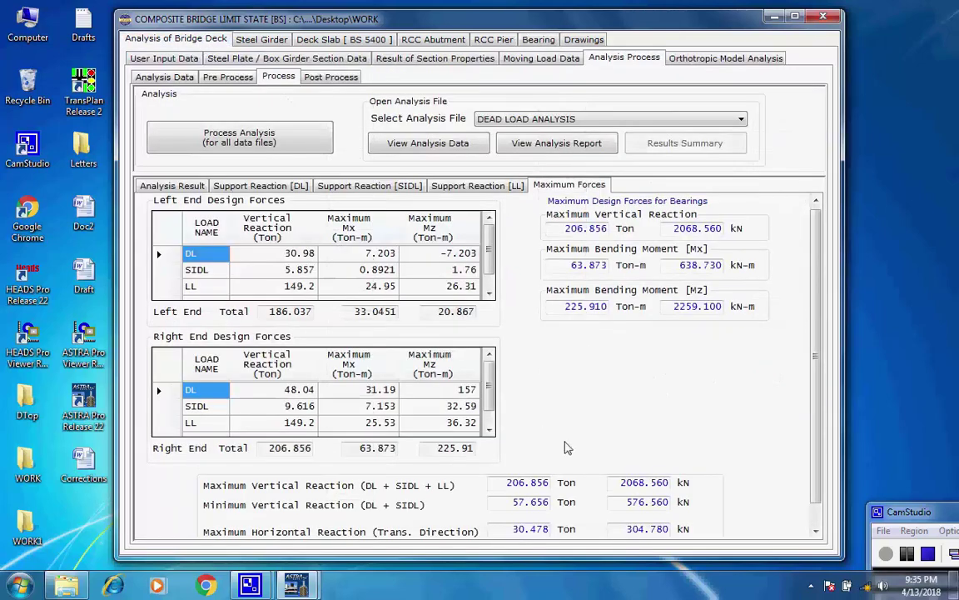
key("Tab")
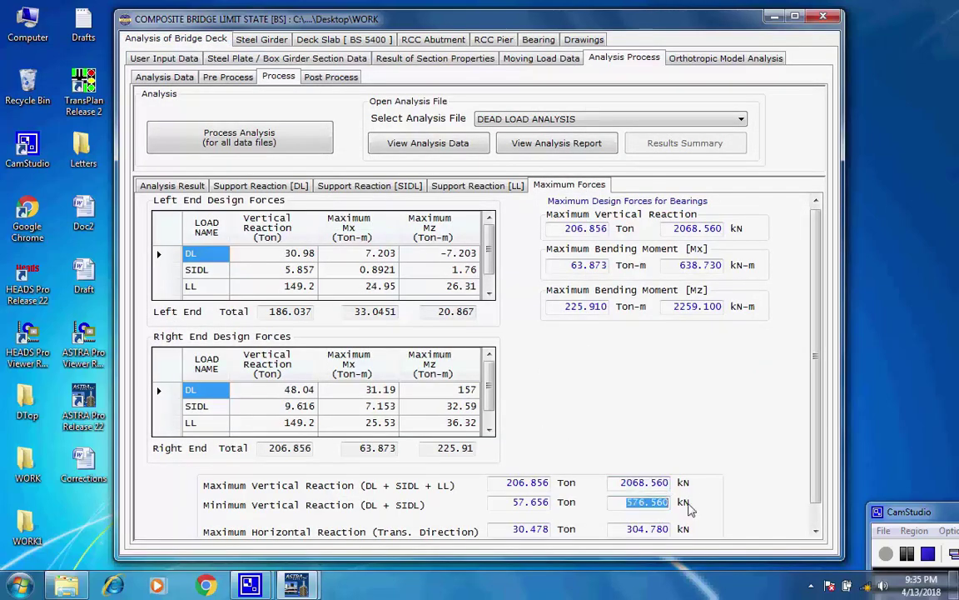
key("Tab")
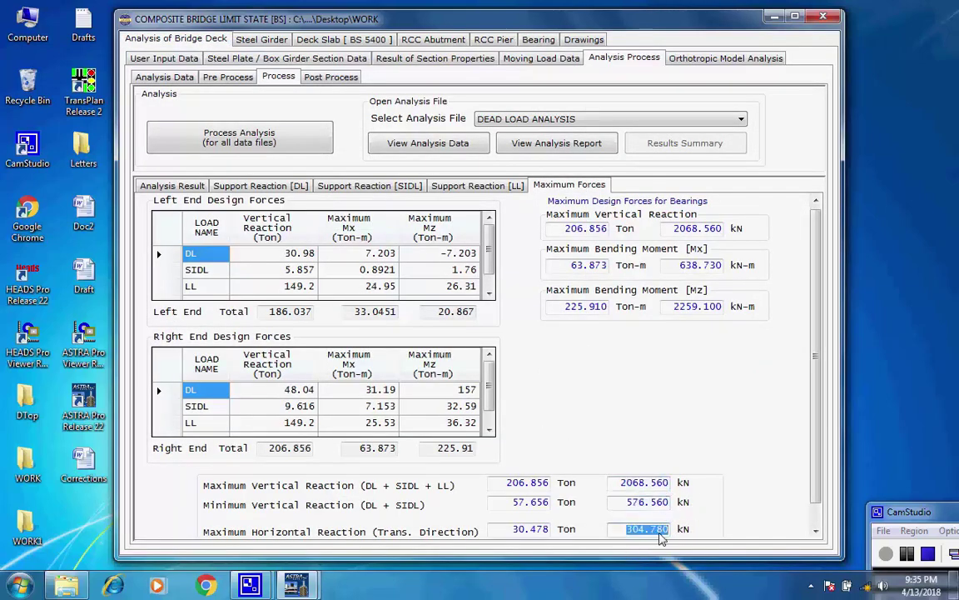
left_click(650, 529)
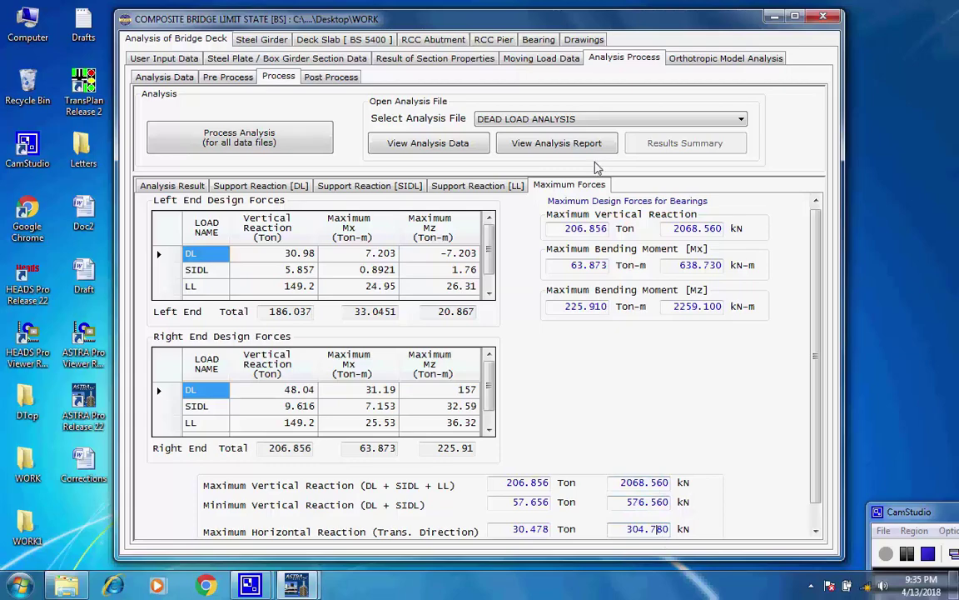
left_click(536, 40)
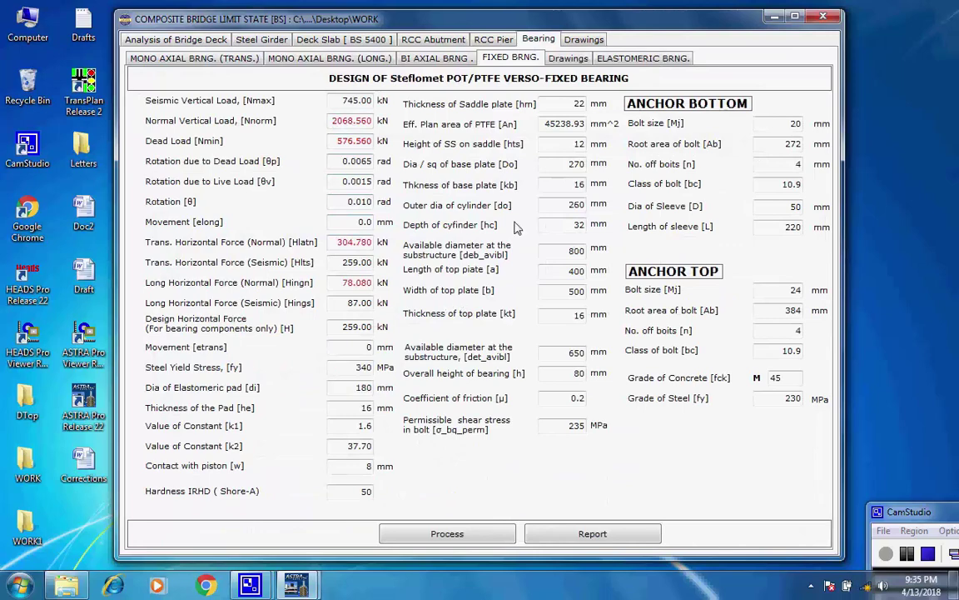
Load LIVE LOAD ANALYSIS 3 for post-processing of the bridge deck analysis and show its moving load view
left_click(191, 40)
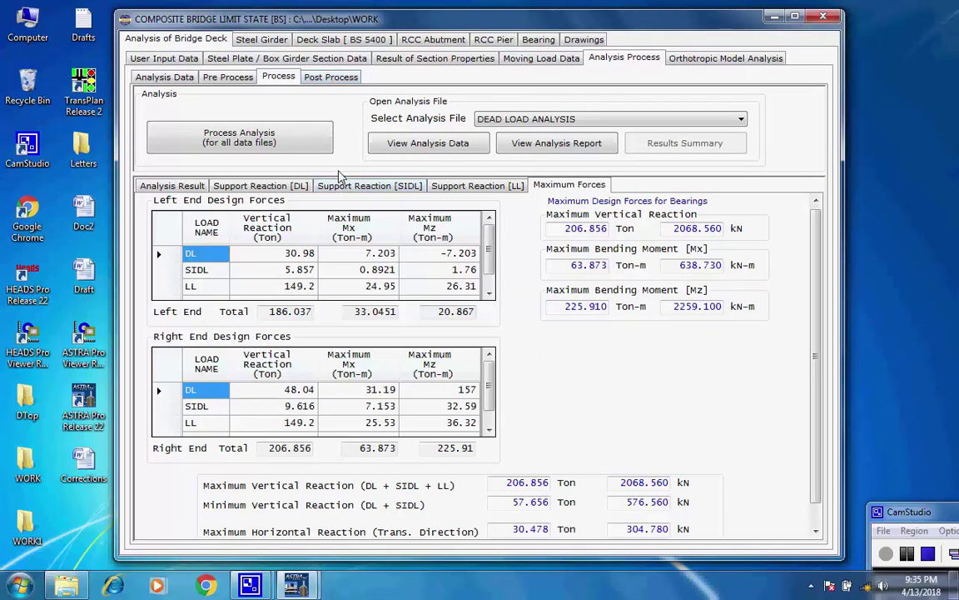
left_click(328, 79)
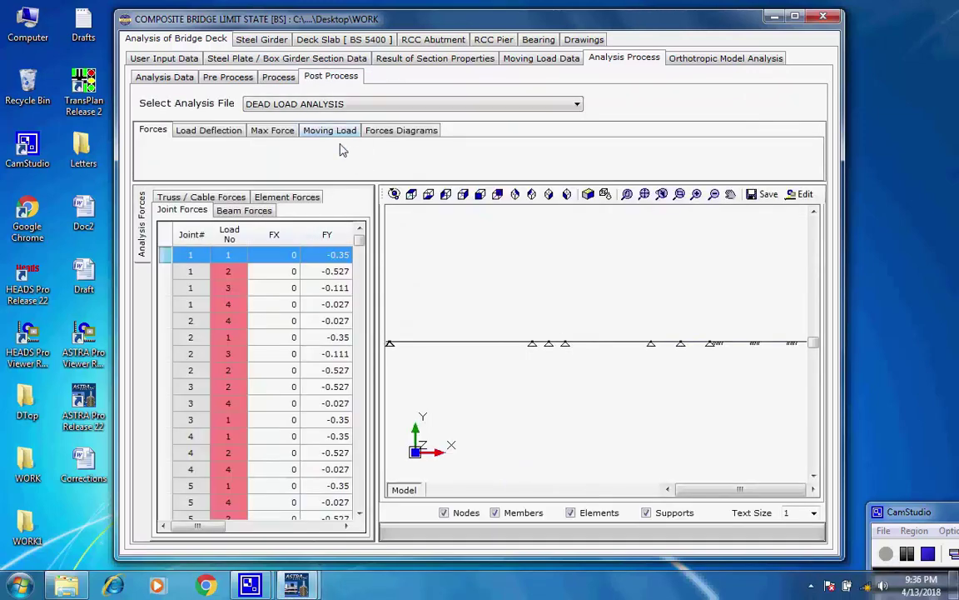
left_click(578, 104)
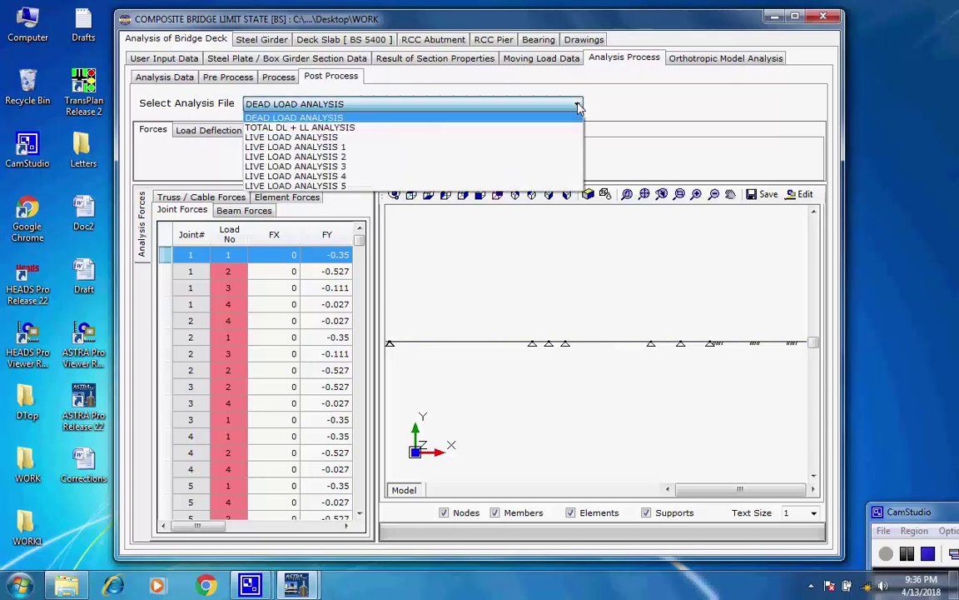
left_click(358, 166)
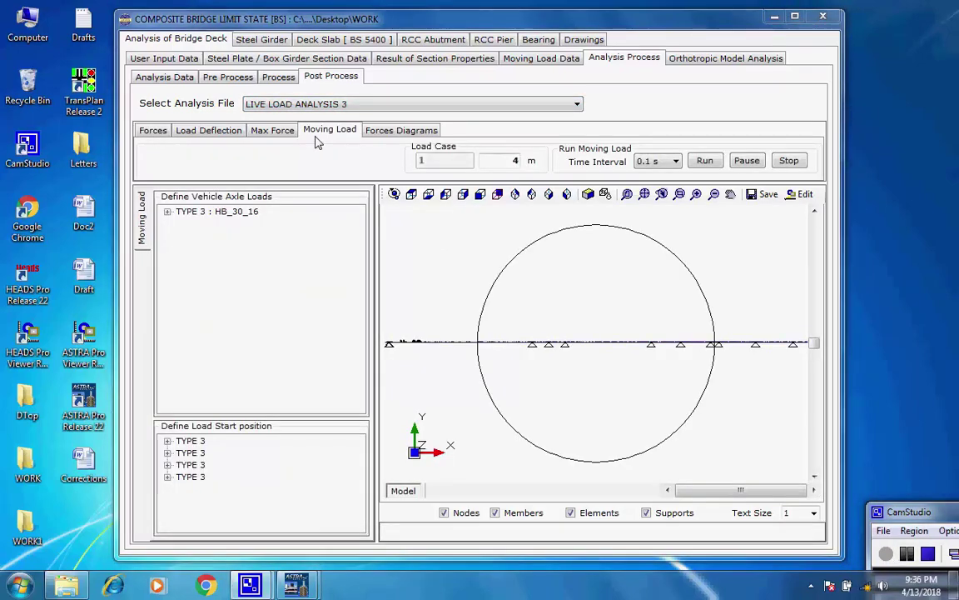
Examine the axle loads, spacings and width of HB_30_16 and the start positions of all four TYPE 3 loads
left_click(167, 213)
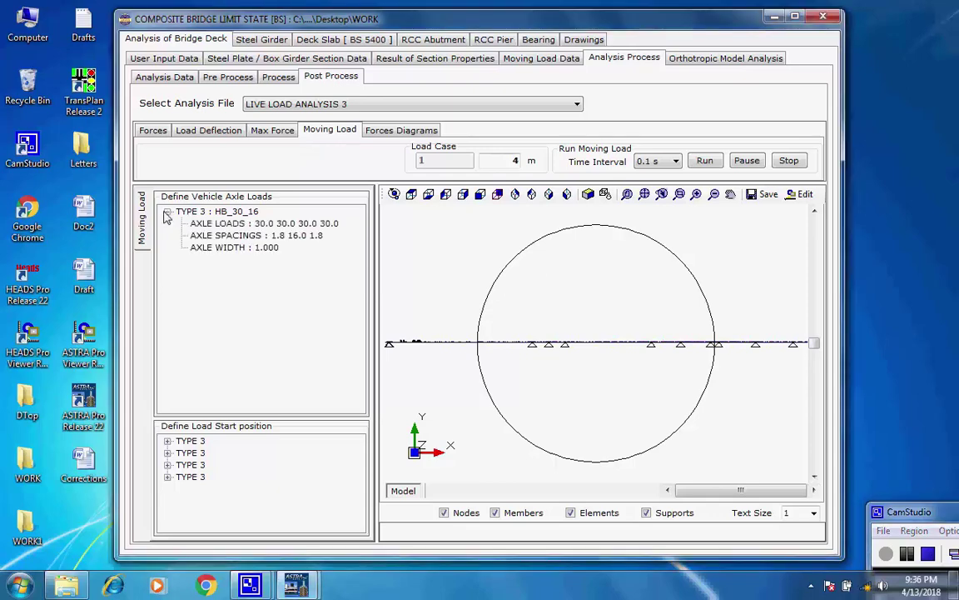
left_click(168, 441)
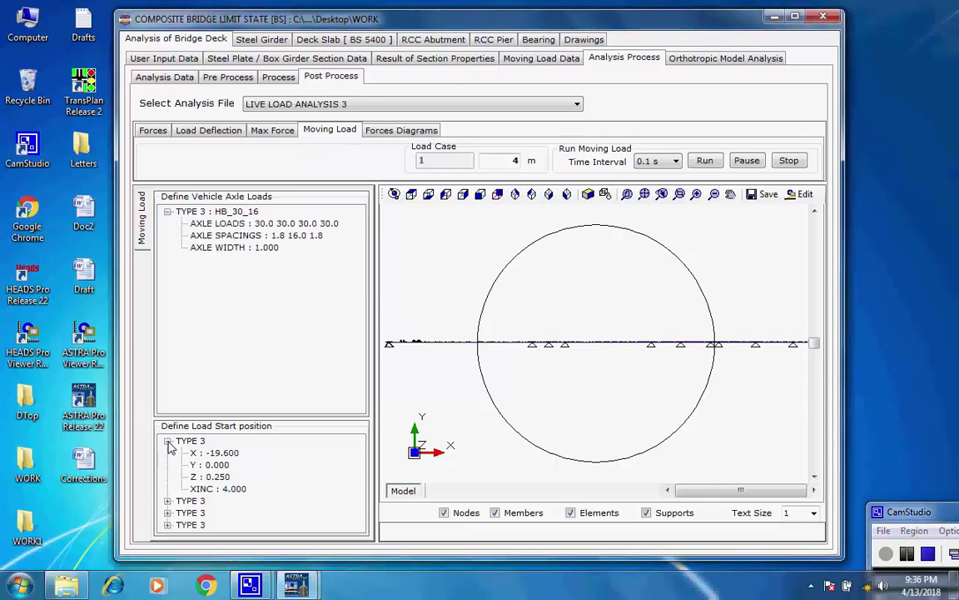
left_click(167, 500)
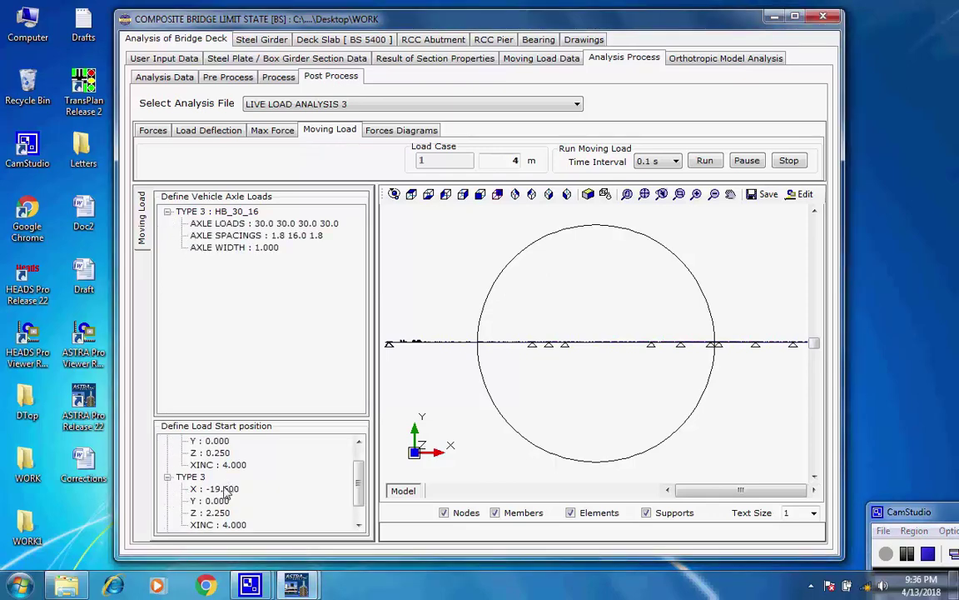
scroll(229, 490, "down", 3)
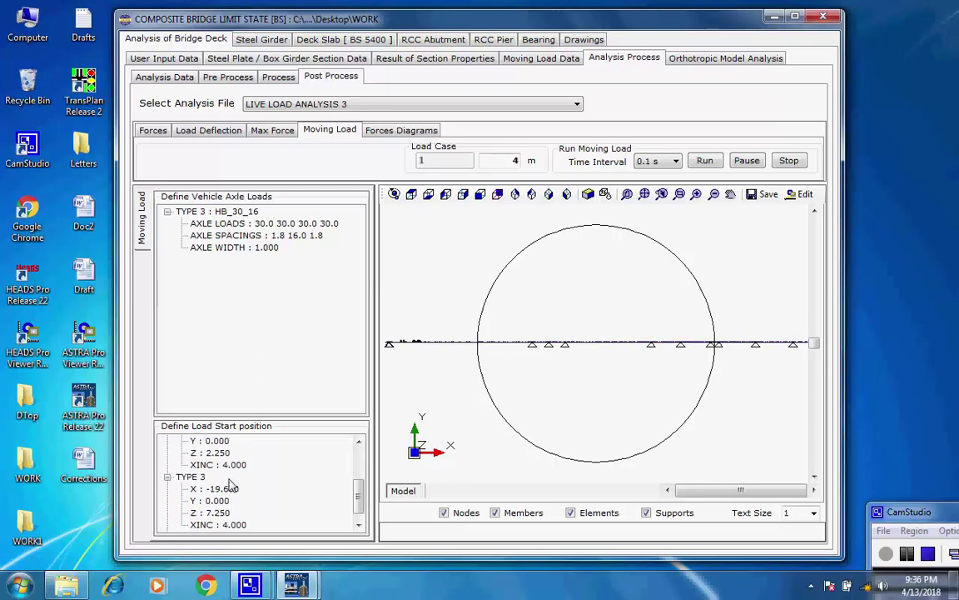
scroll(231, 487, "down", 1)
left_click(168, 524)
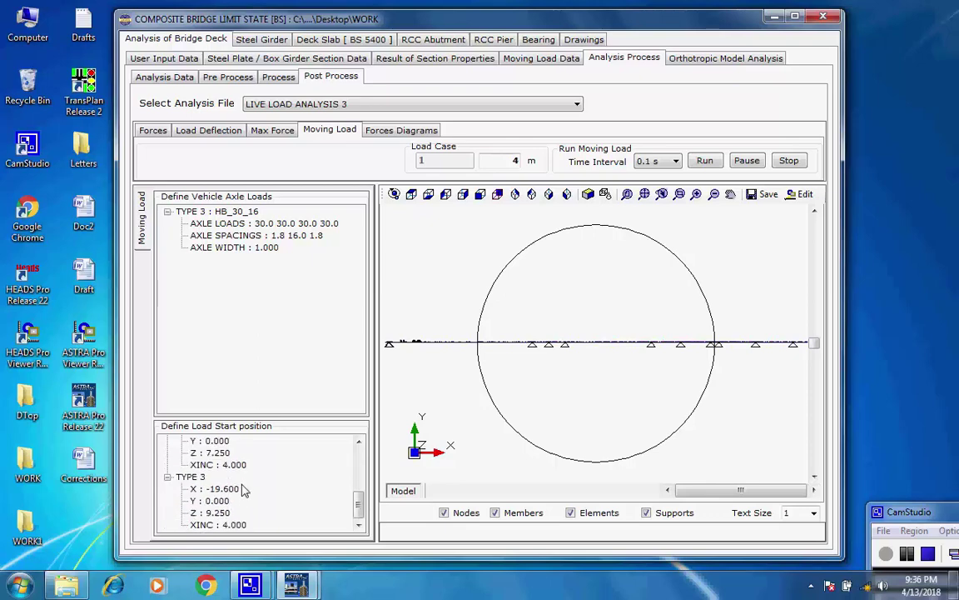
scroll(242, 490, "up", 4)
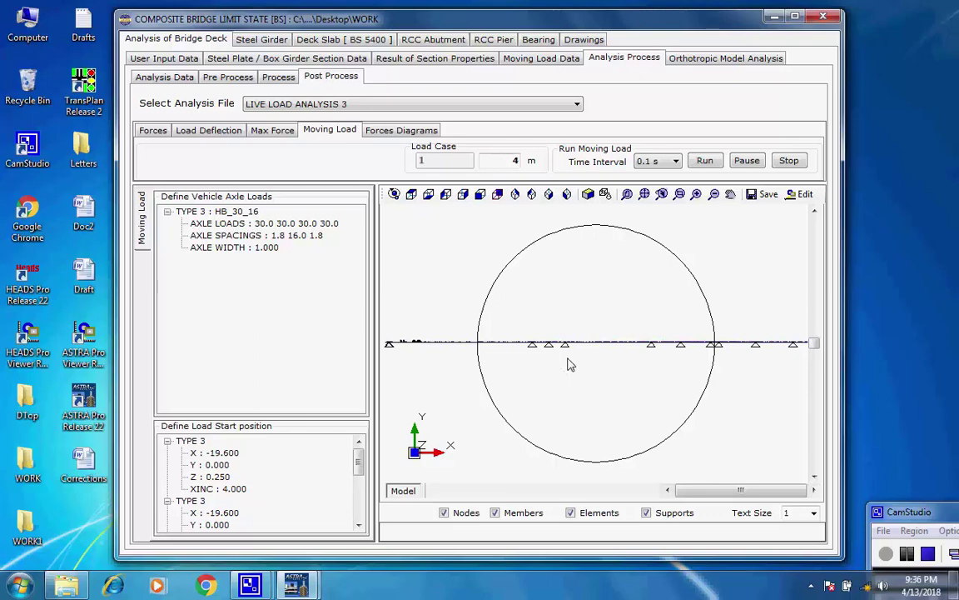
Show the curved bridge deck in a close 3D view and run the moving load along it at 0.1 s intervals
left_click_drag(569, 364, 606, 422)
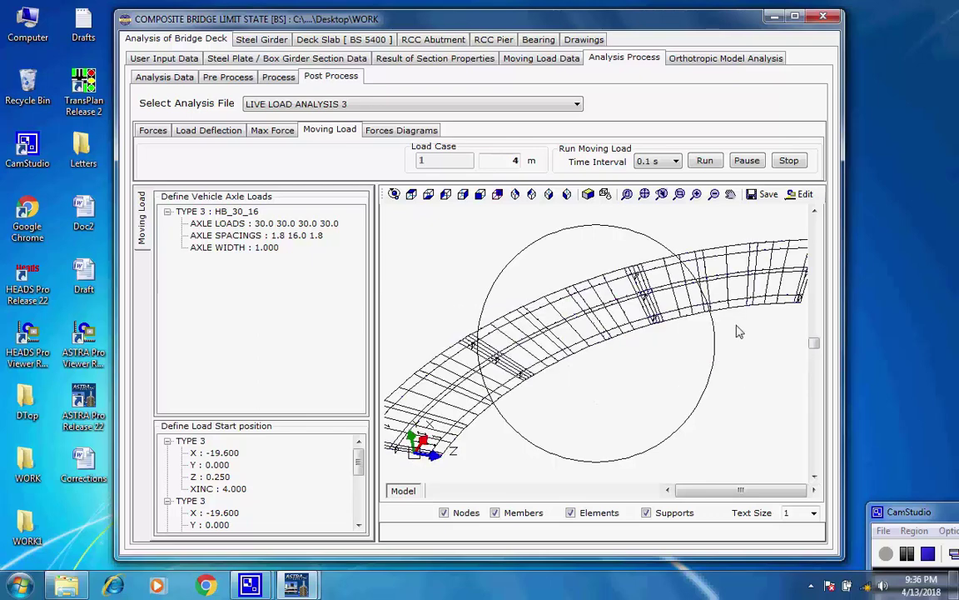
left_click_drag(737, 332, 447, 374)
left_click_drag(548, 412, 560, 367)
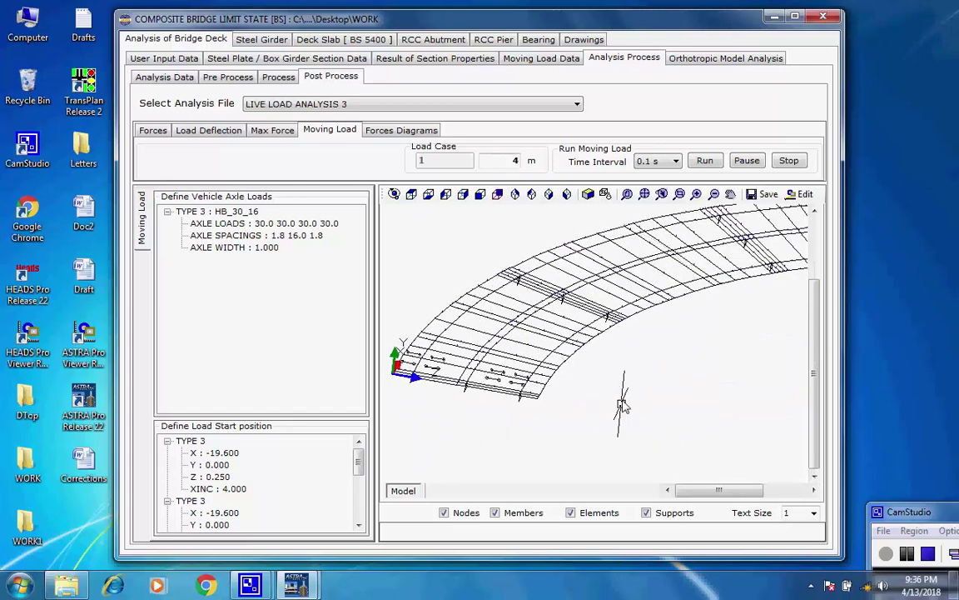
left_click(703, 164)
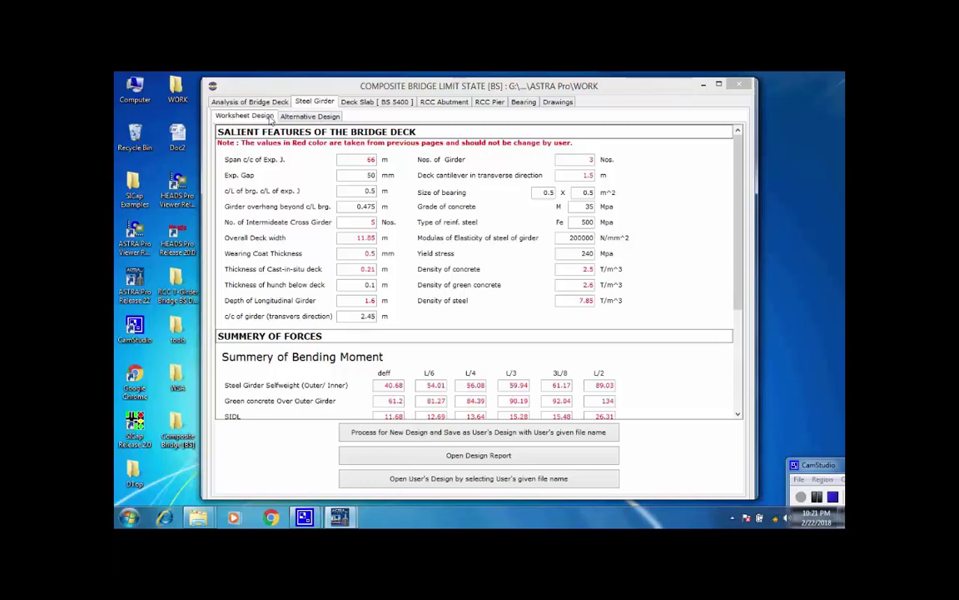
Check the span, deck cantilever, overall deck width and cast-in-situ deck thickness in the steel girder worksheet design
double_click(369, 160)
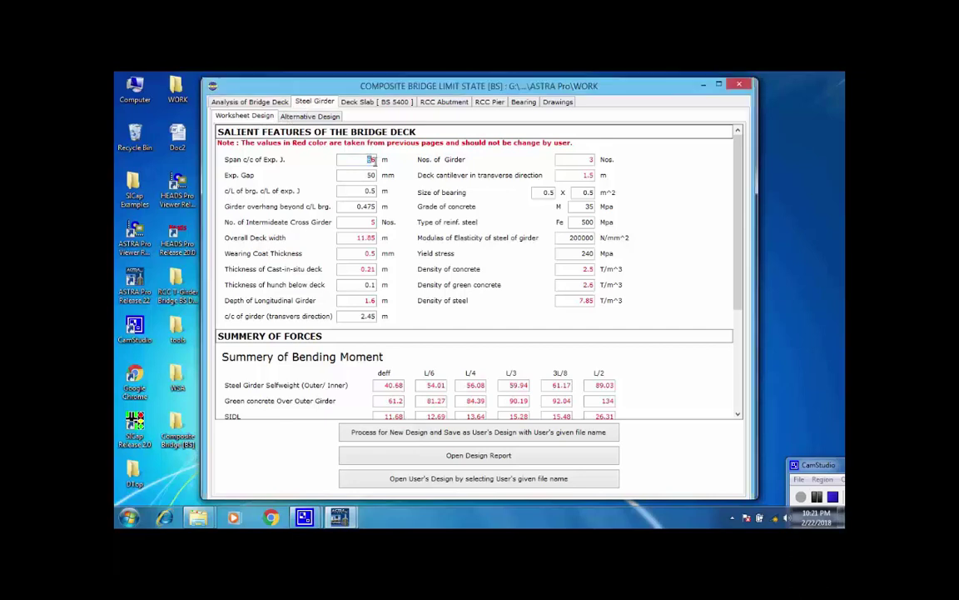
double_click(590, 175)
double_click(367, 238)
double_click(368, 269)
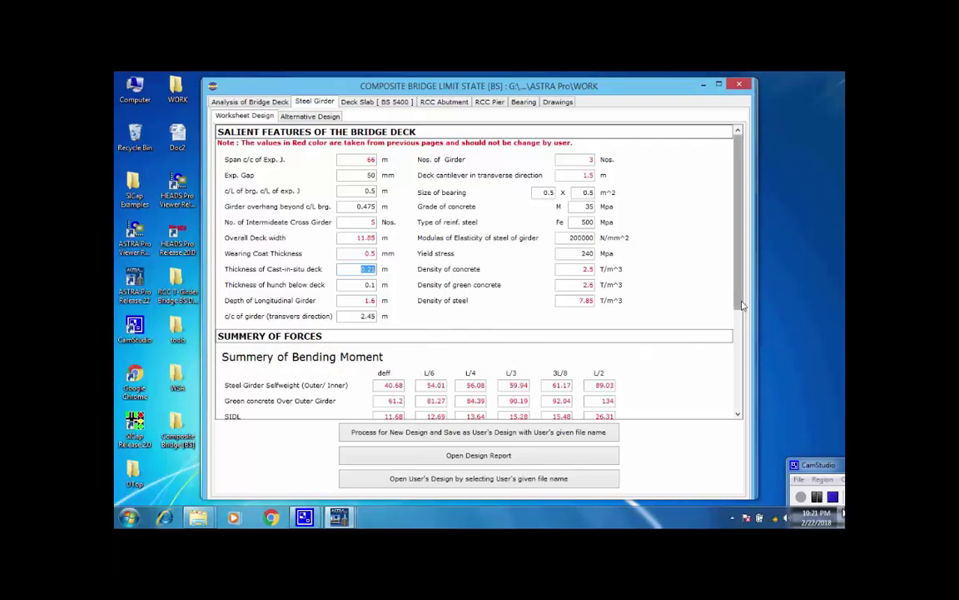
Check the bending moment and shear force summaries, and process the steel girder worksheet as a new user's design
left_click_drag(742, 305, 747, 411)
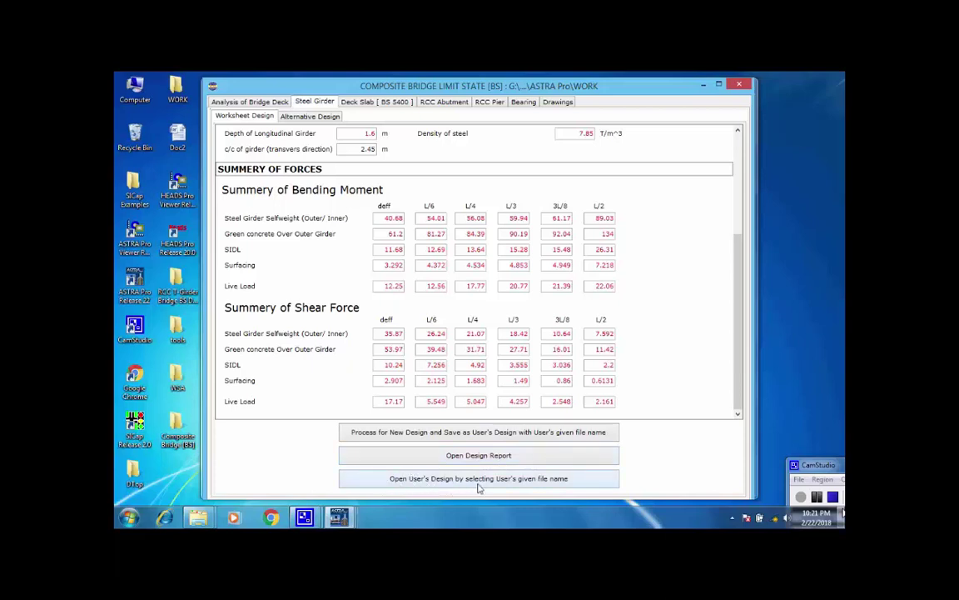
left_click(583, 484)
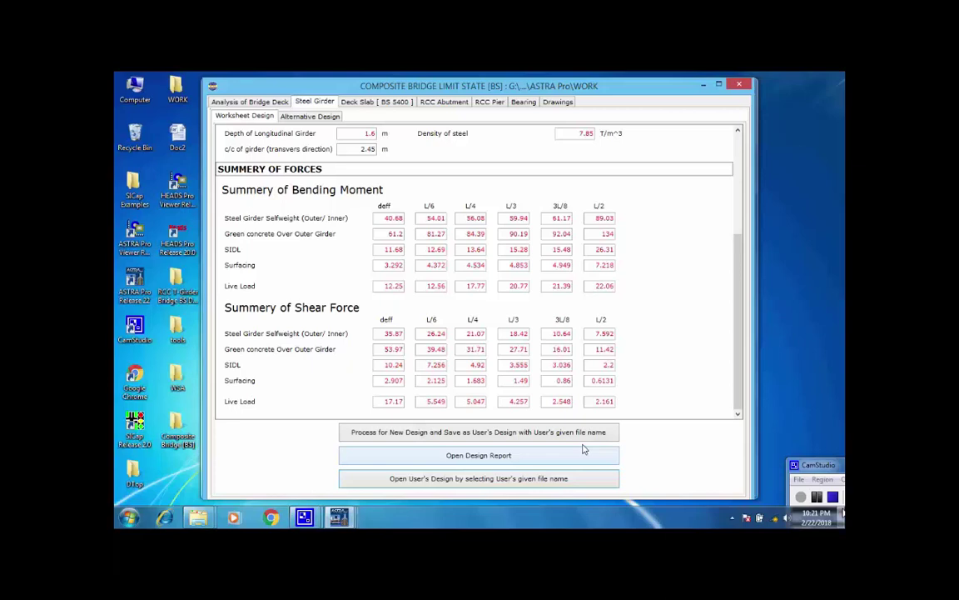
left_click(525, 432)
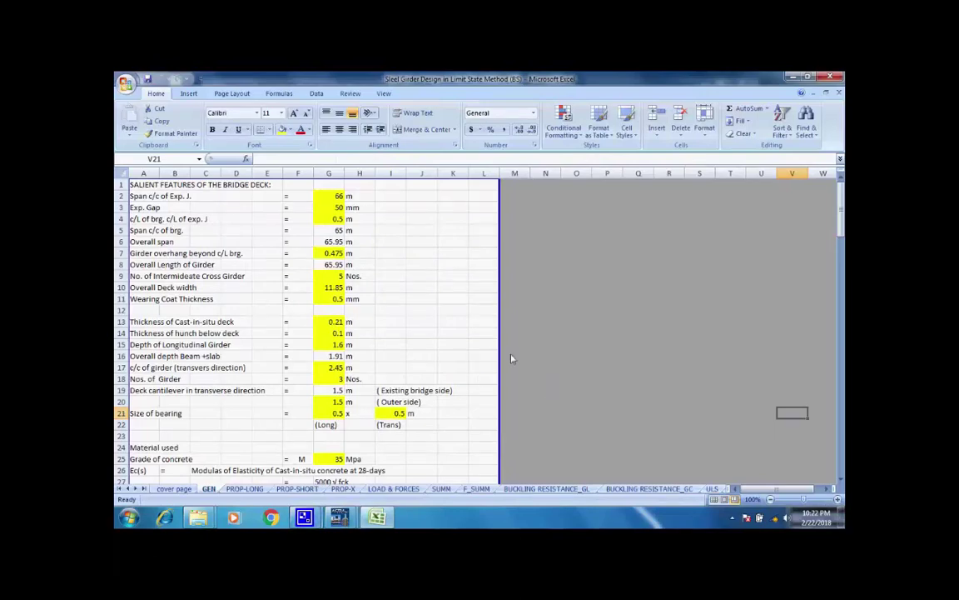
Examine the general bridge deck data and the long term section properties of the outer girder in the design workbook
left_click_drag(841, 215, 841, 222)
left_click_drag(841, 288, 798, 192)
left_click(245, 488)
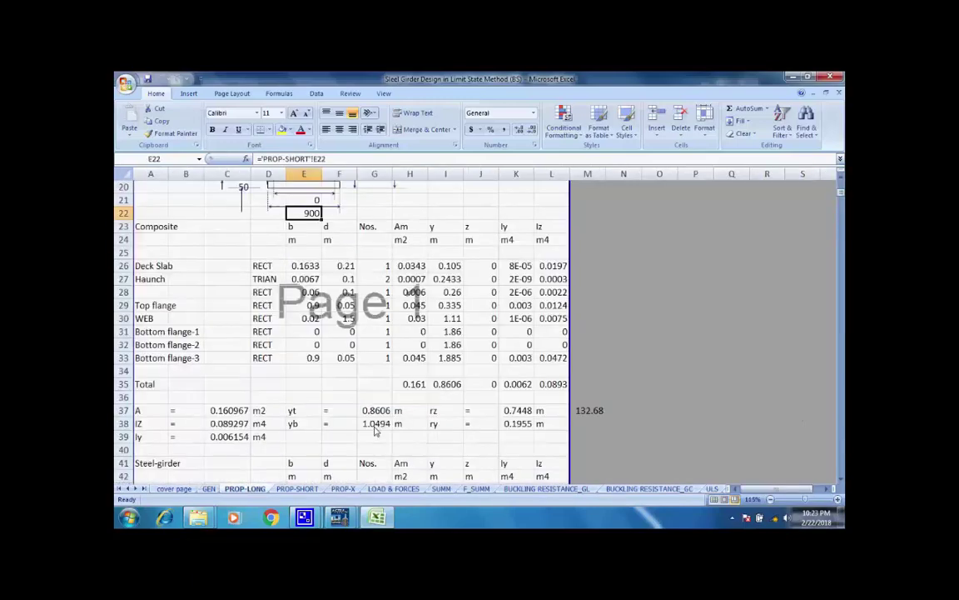
scroll(400, 424, "up", 6)
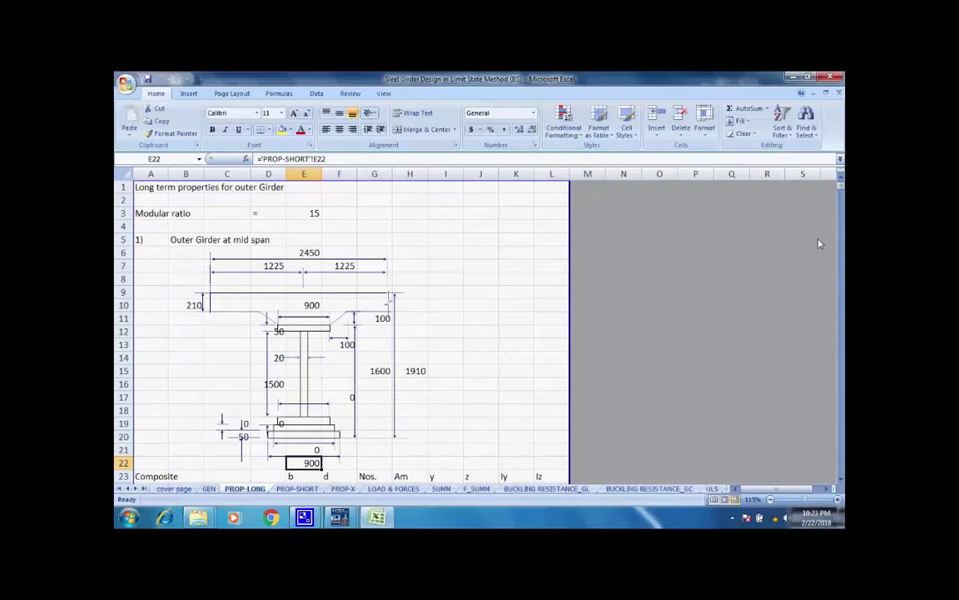
mouse_move(841, 190)
left_mouse_down()
mouse_move(839, 462)
mouse_move(839, 185)
left_mouse_up()
Examine the short term properties of the outer girder at its span sections and the cross girder section properties
left_click(305, 490)
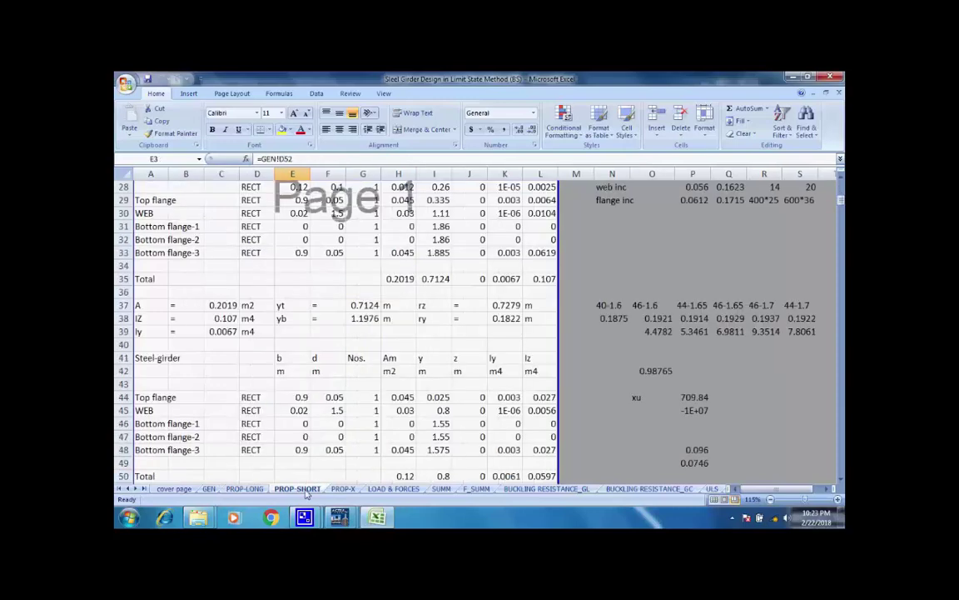
scroll(769, 247, "up", 8)
scroll(771, 248, "up", 1)
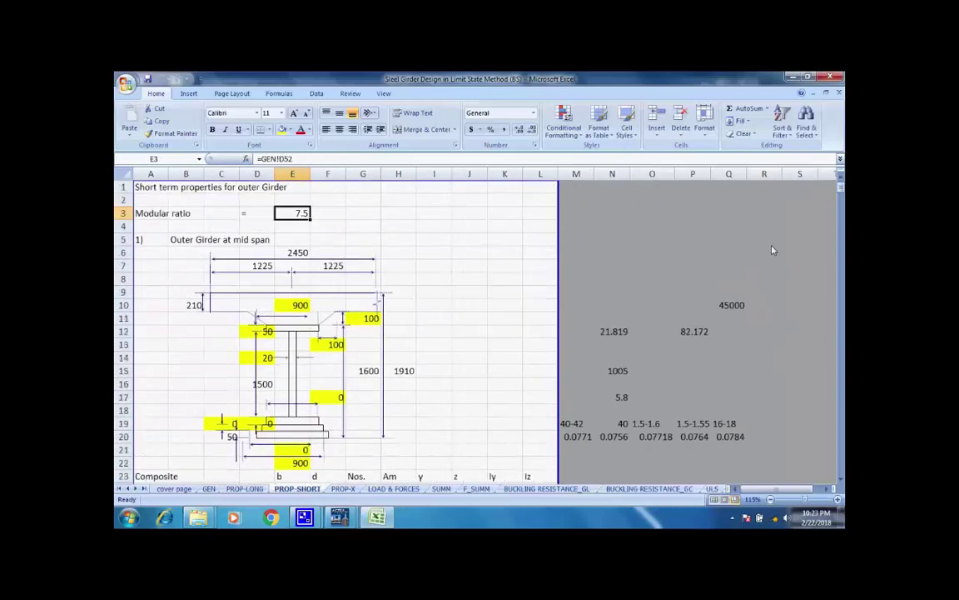
scroll(765, 248, "down", 6)
scroll(752, 276, "down", 20)
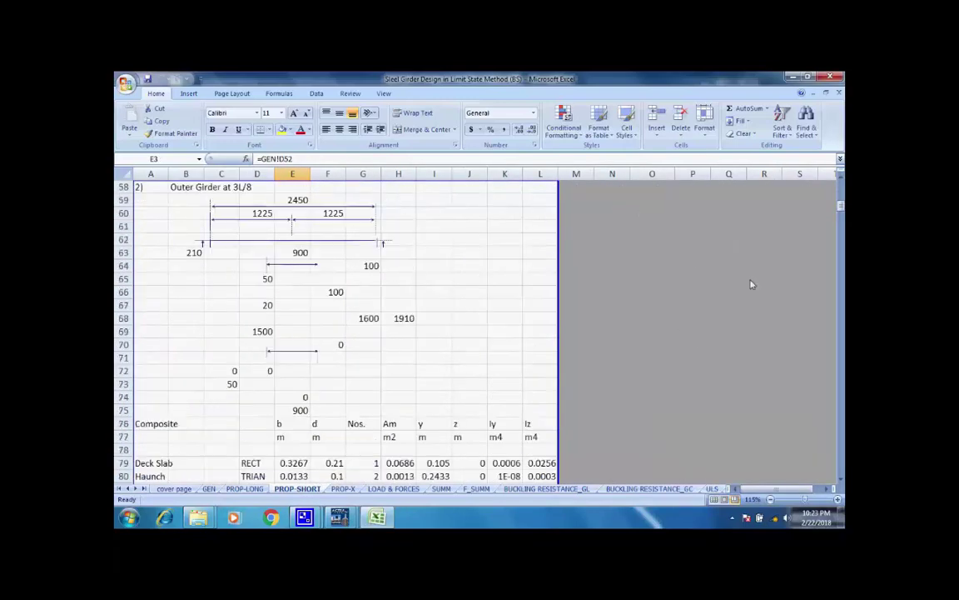
scroll(762, 291, "down", 7)
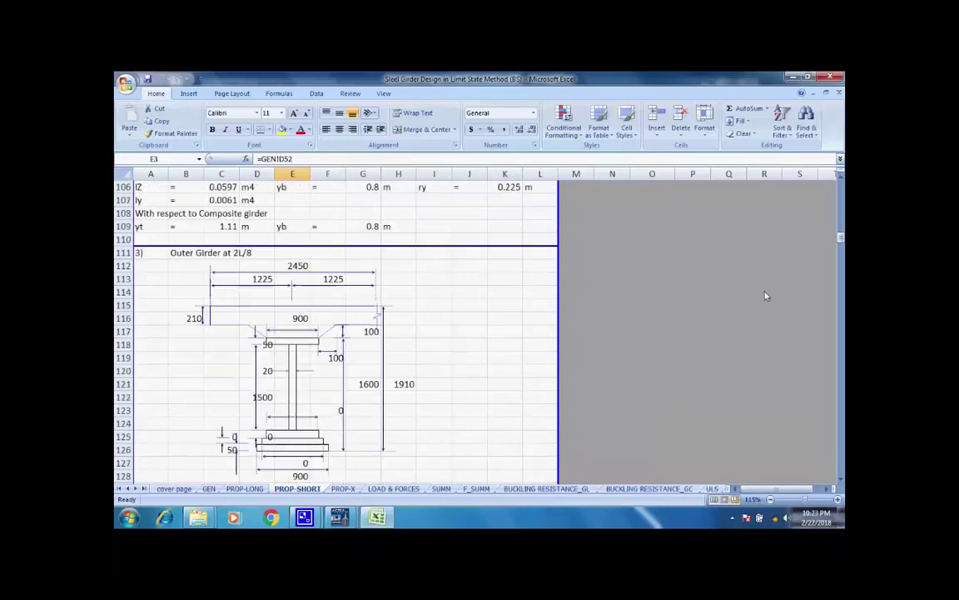
left_click(353, 490)
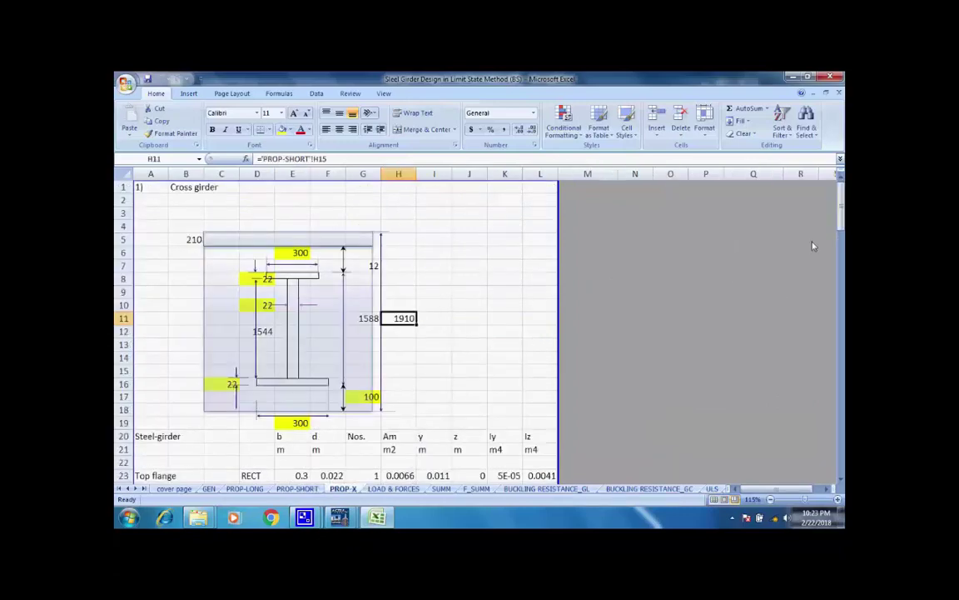
left_click_drag(840, 212, 573, 386)
Examine the girder self-weight, deck slab load and crash barrier calculations in the LOAD & FORCES sheet
left_click(407, 489)
scroll(658, 310, "up", 20)
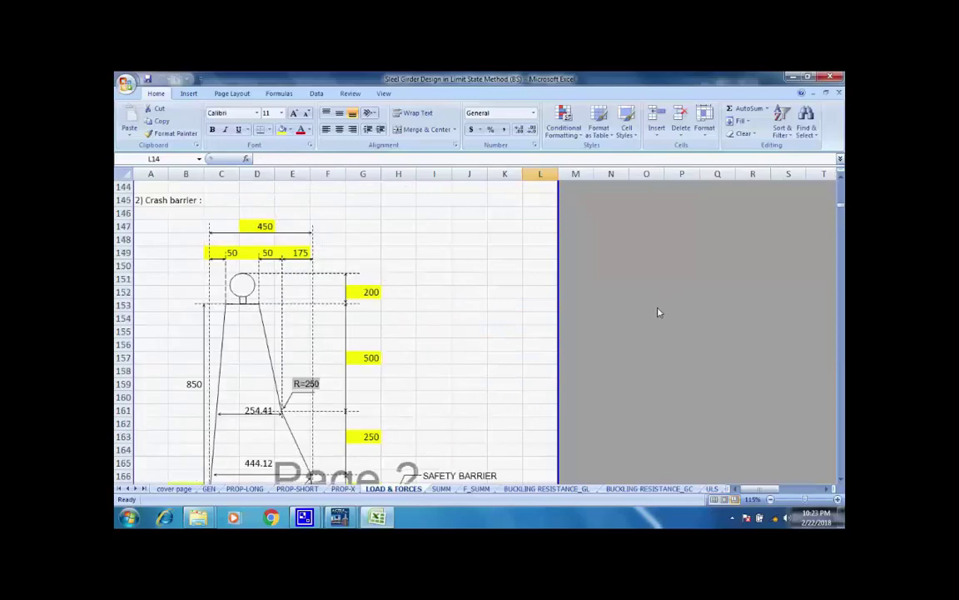
scroll(653, 314, "up", 7)
scroll(653, 314, "down", 1)
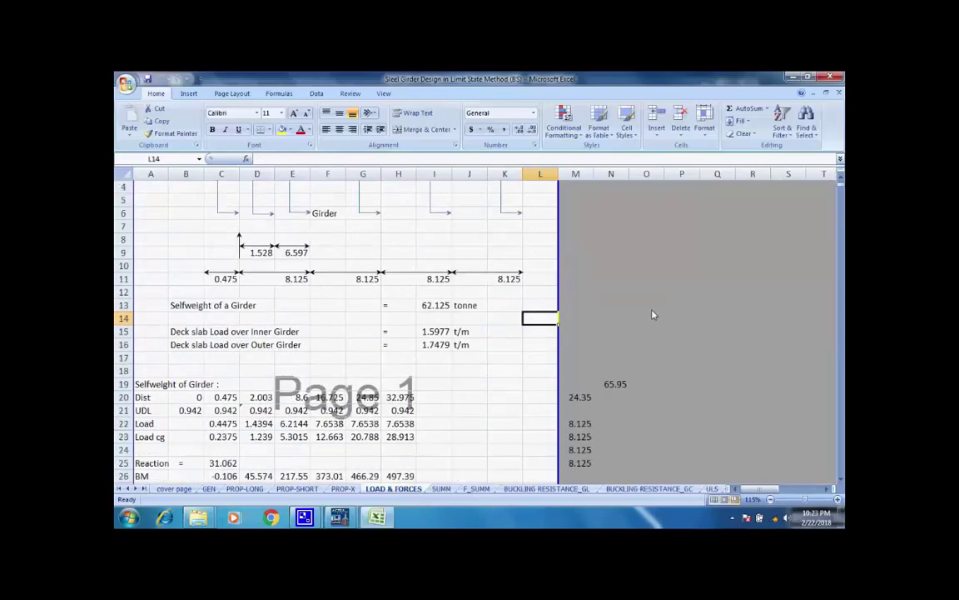
scroll(653, 315, "up", 1)
scroll(656, 317, "down", 5)
scroll(658, 318, "down", 15)
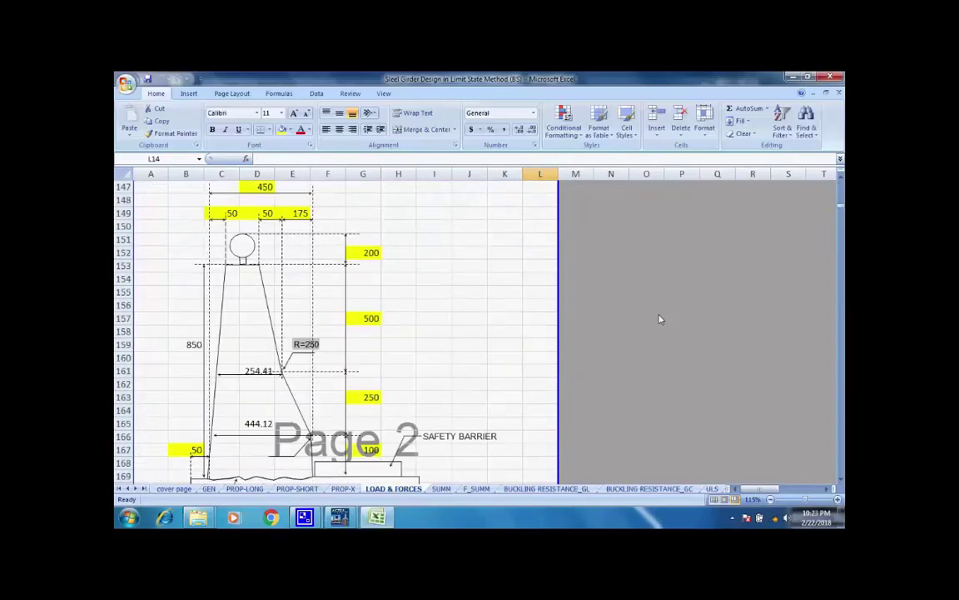
scroll(659, 319, "down", 2)
scroll(633, 337, "up", 7)
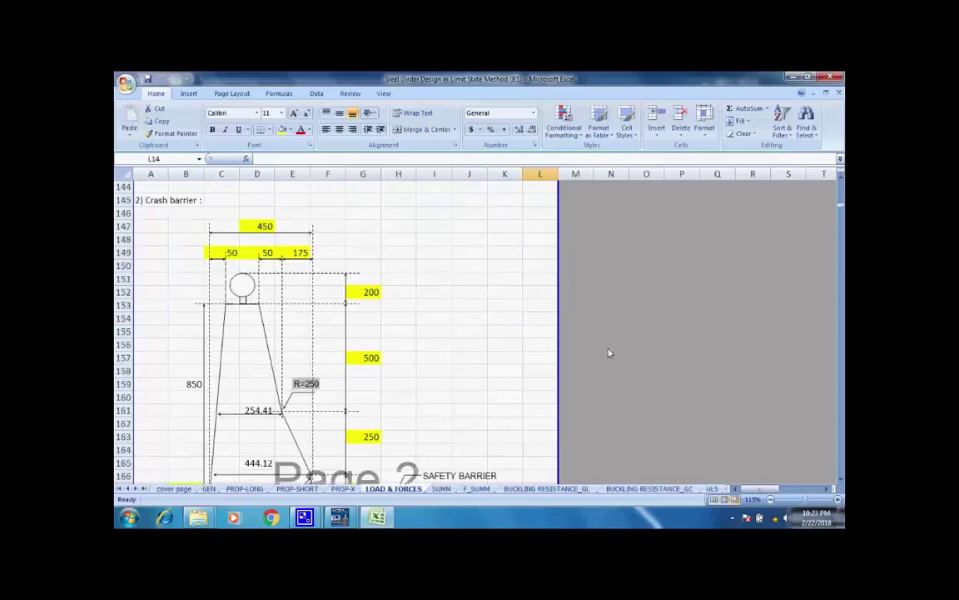
Review the summary of forces in the SUMM sheet and the factored bending moments in the F_SUMM sheet
left_click(441, 488)
scroll(580, 401, "up", 20)
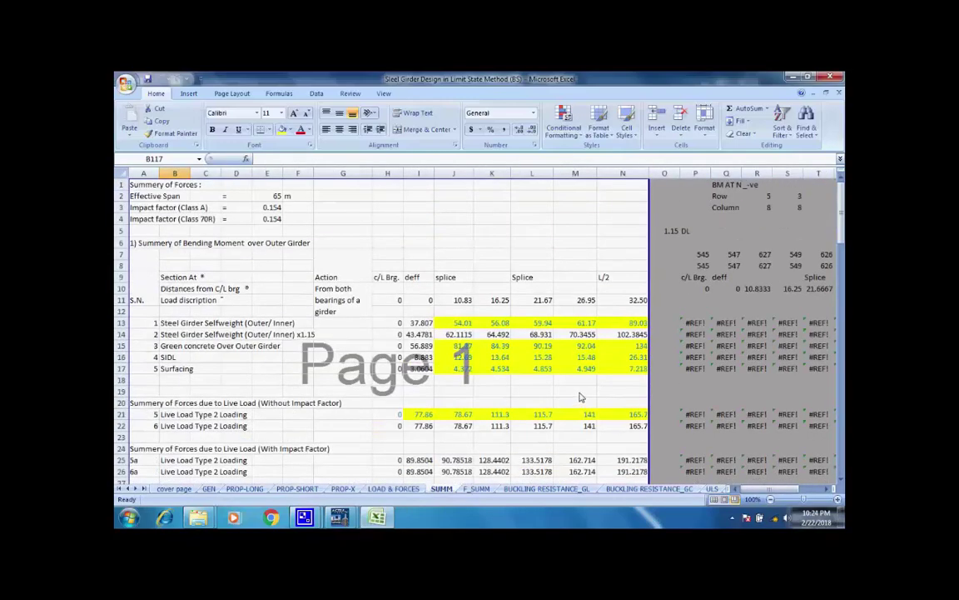
left_click(476, 489)
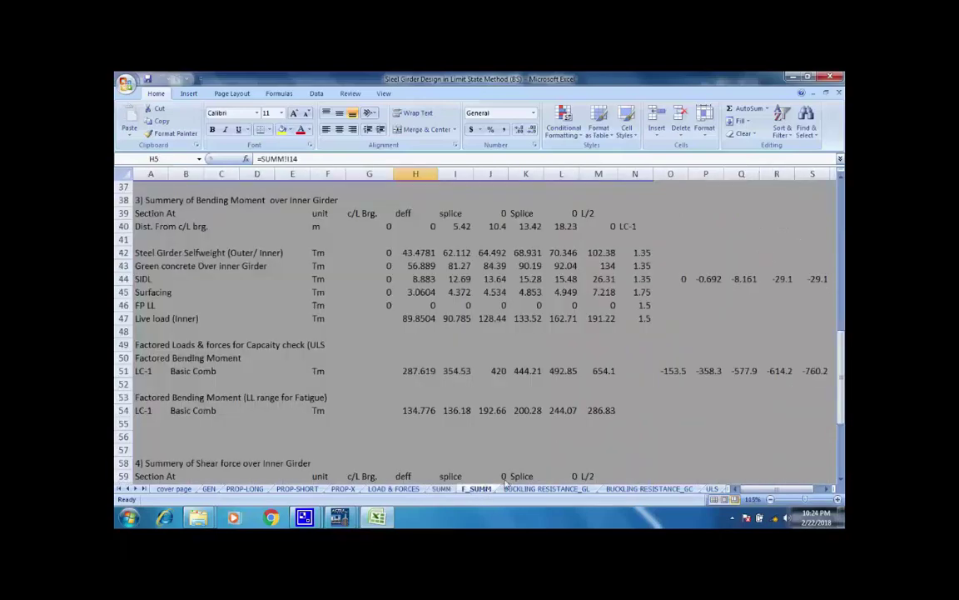
scroll(569, 427, "up", 12)
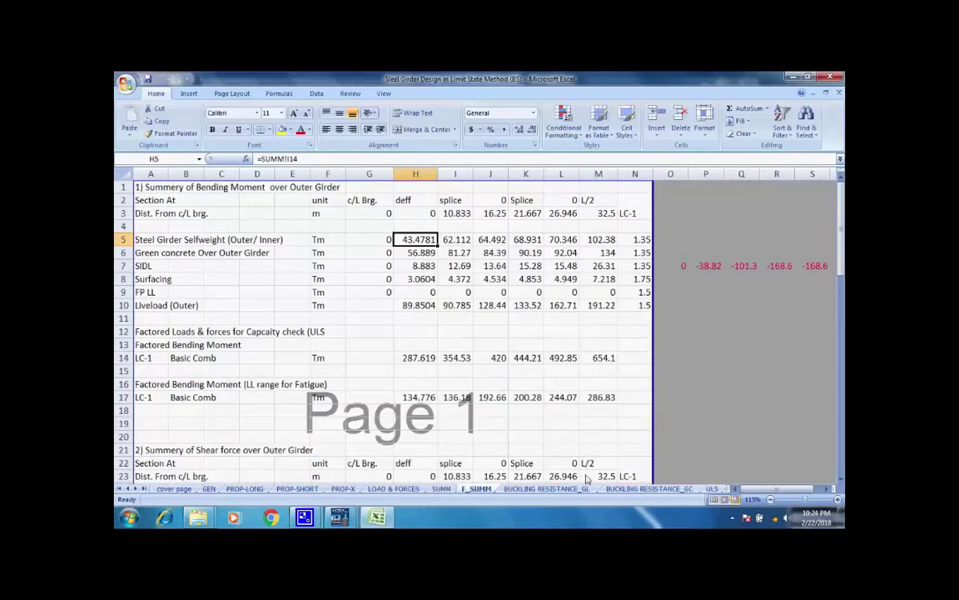
Review the torsional buckling resistance checks in the BUCKLING RESISTANCE_GL and BUCKLING RESISTANCE_GC sheets
key("ctrl+Page_Down")
scroll(616, 456, "up", 20)
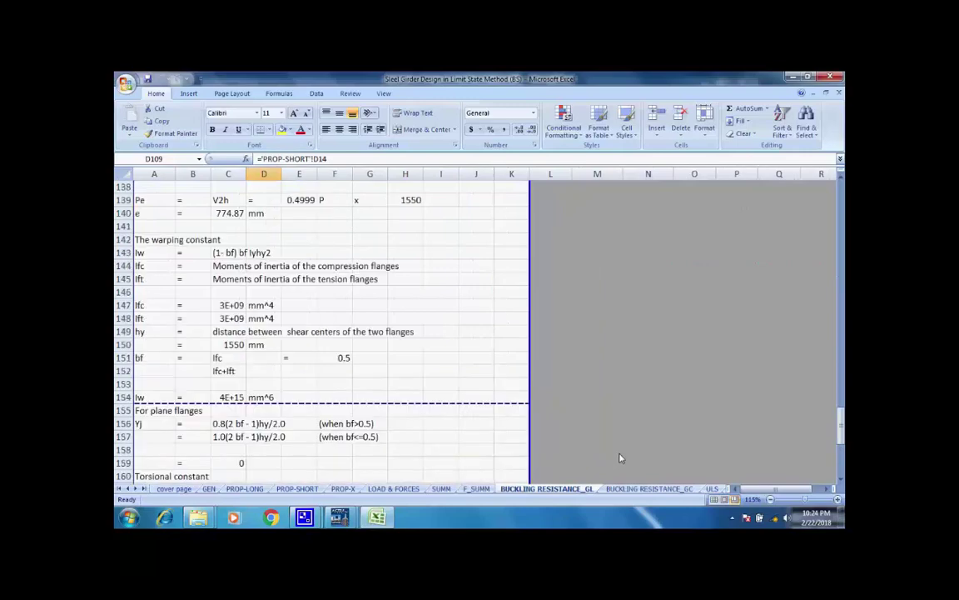
scroll(626, 453, "up", 18)
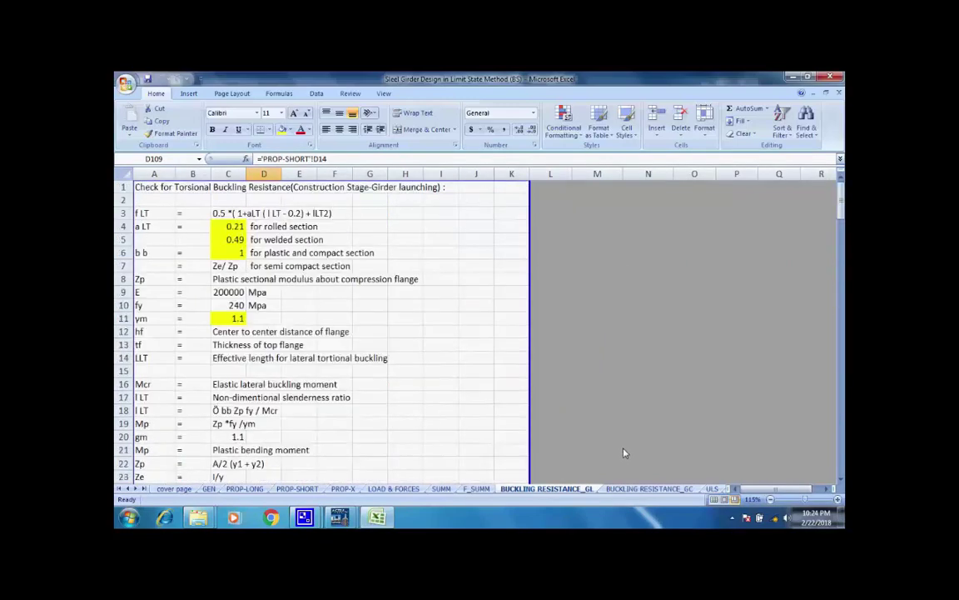
left_click(631, 489)
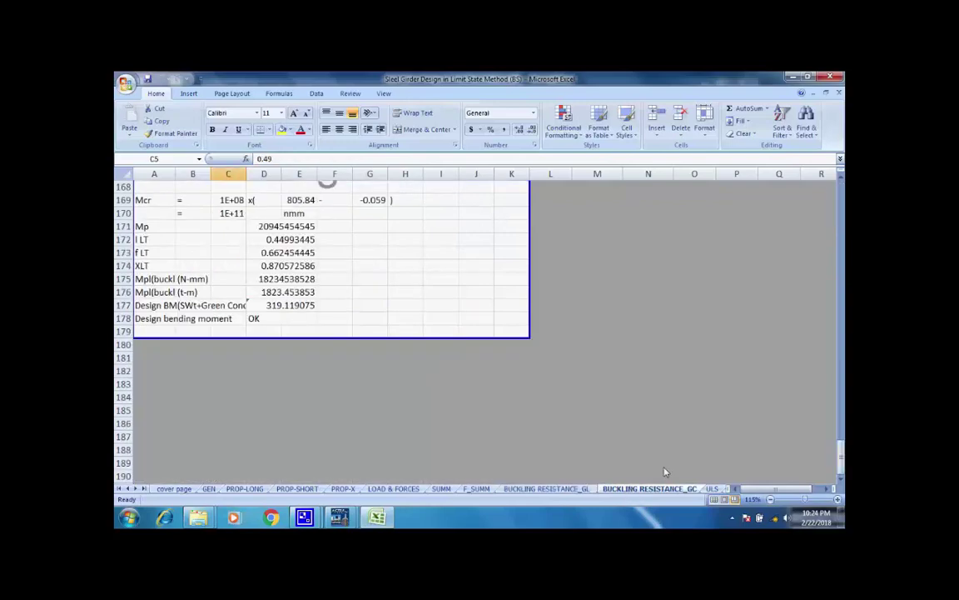
scroll(623, 412, "up", 15)
scroll(619, 417, "up", 20)
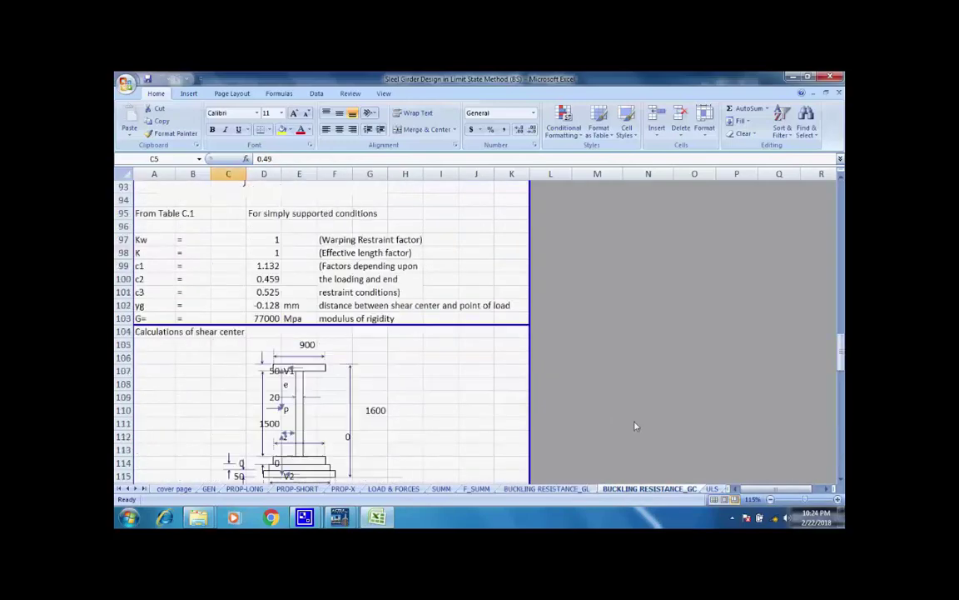
scroll(690, 434, "up", 13)
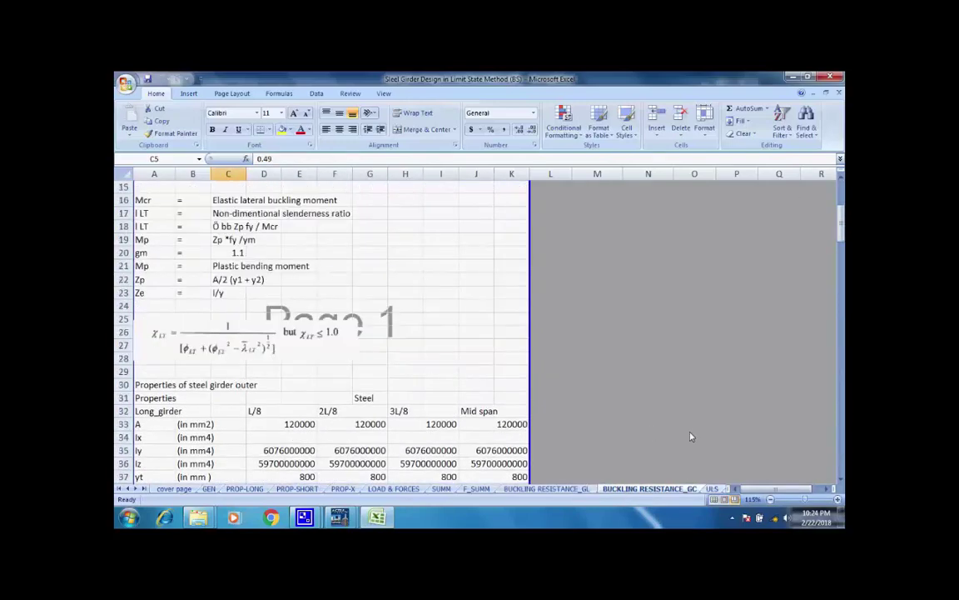
Review the effective width, plastic neutral axis position and moment capacity calculations in the ULS sheet
left_click(712, 488)
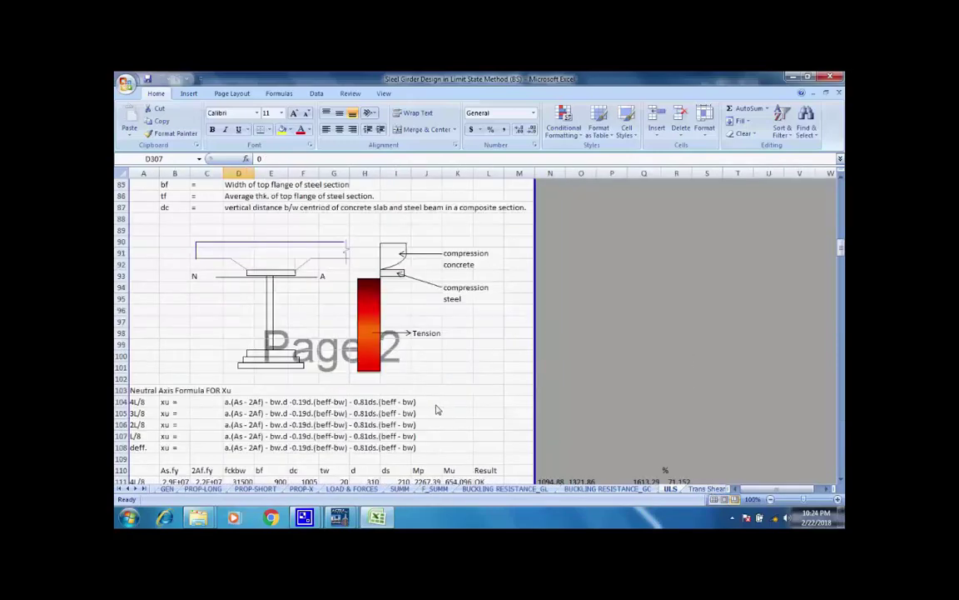
scroll(437, 410, "up", 11)
scroll(442, 412, "up", 17)
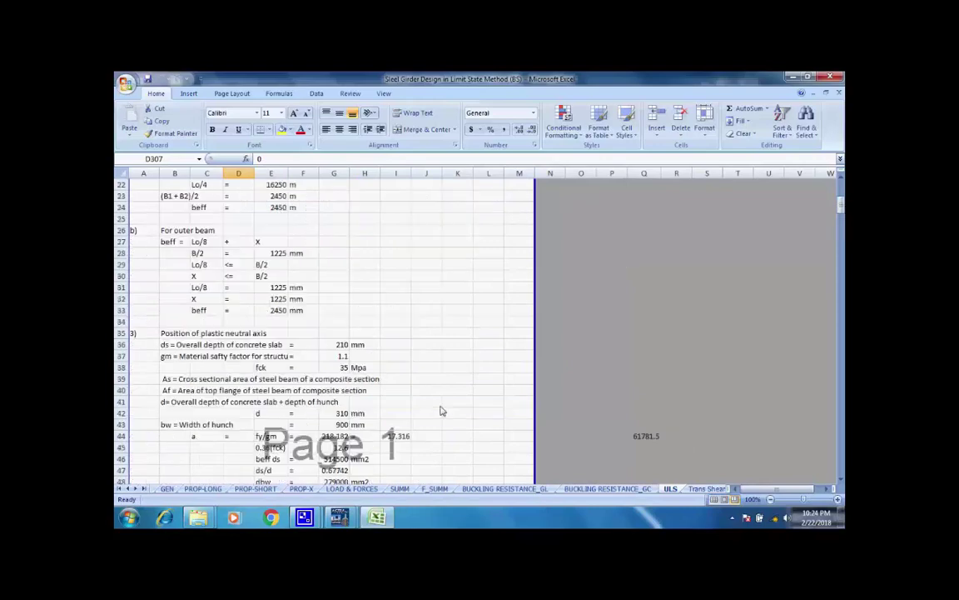
scroll(443, 408, "down", 14)
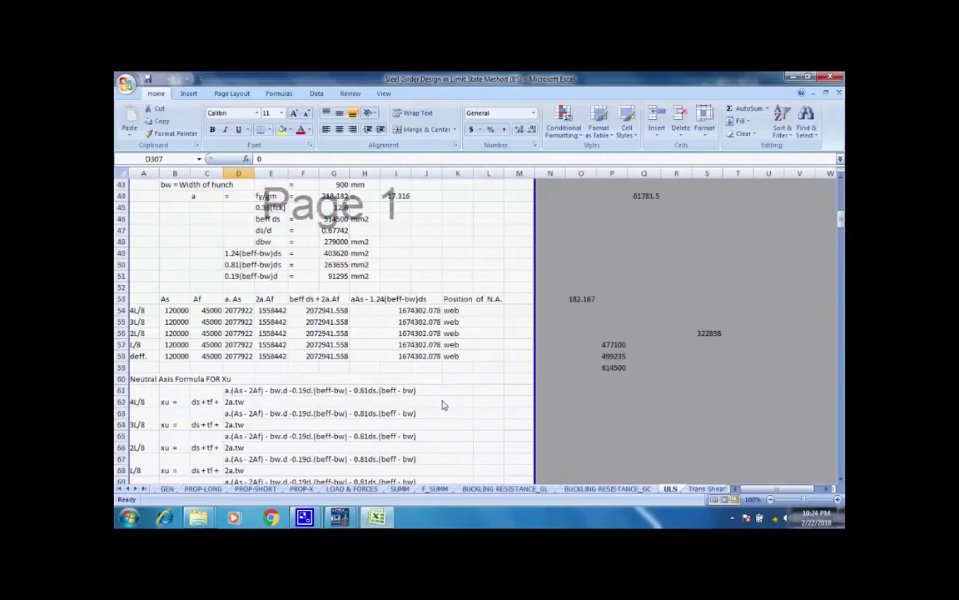
scroll(444, 405, "down", 13)
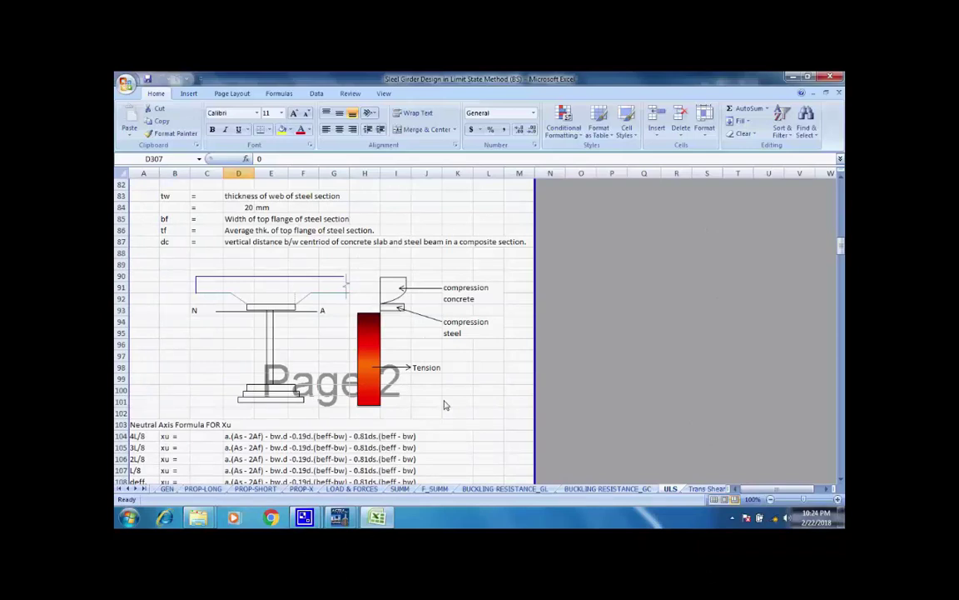
scroll(443, 405, "down", 1)
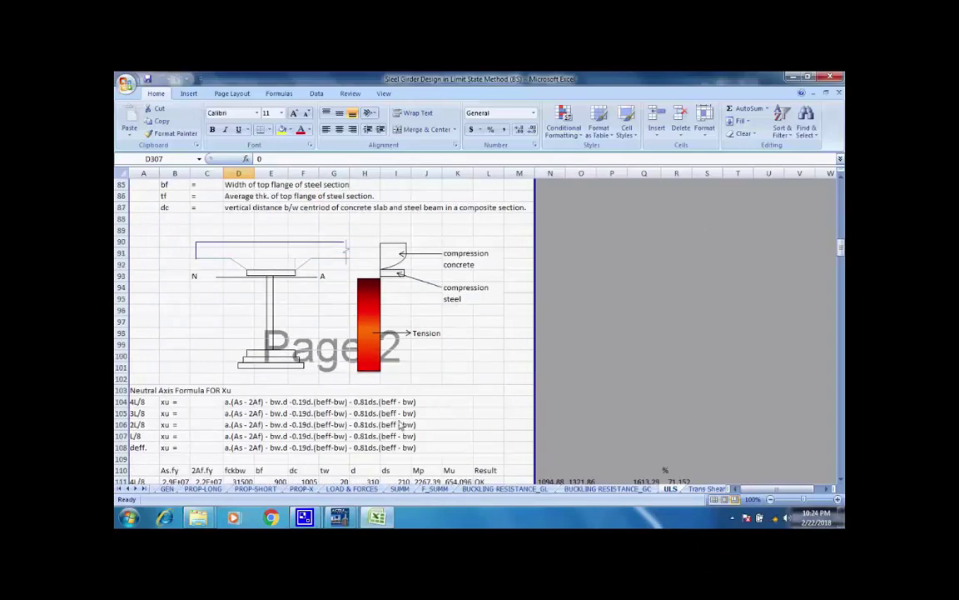
Review the transverse shear check for shear planes 1-1 and 2-2 in the Trans Shear sheet
left_click(137, 490)
left_click(137, 490)
left_click(137, 490)
left_click(137, 489)
left_click(137, 489)
left_click(137, 489)
left_click(136, 490)
left_click(137, 490)
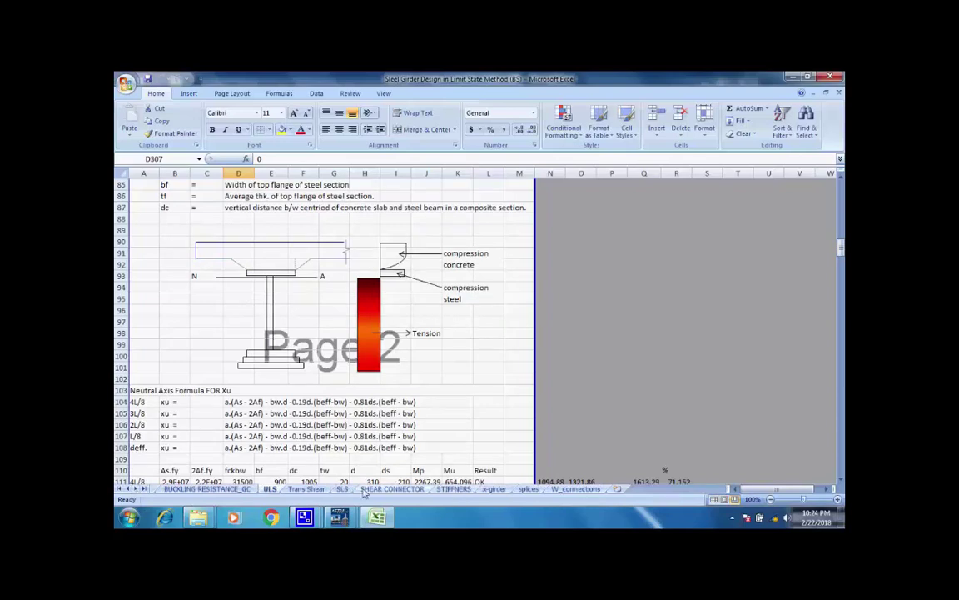
left_click(305, 490)
scroll(428, 439, "down", 1)
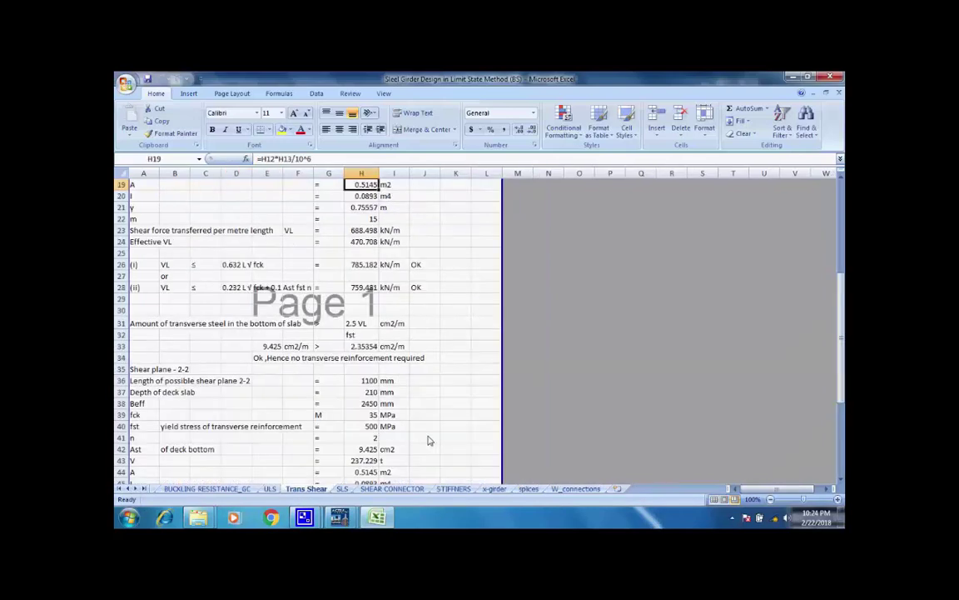
scroll(430, 439, "up", 7)
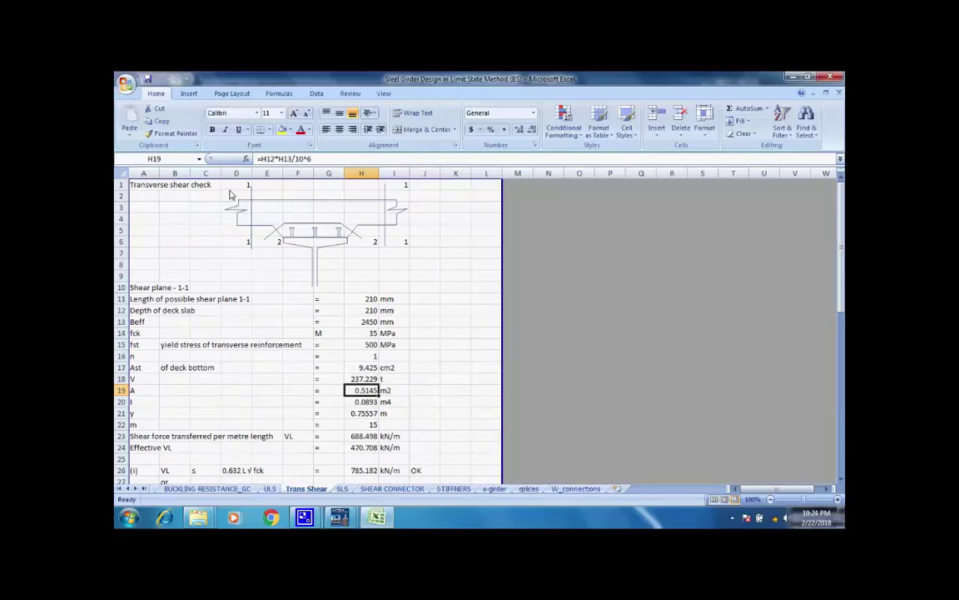
Examine the serviceability limit state checks in the SLS sheet, including the fatigue assessment, girder stress tables and minimum web thickness
left_click(342, 489)
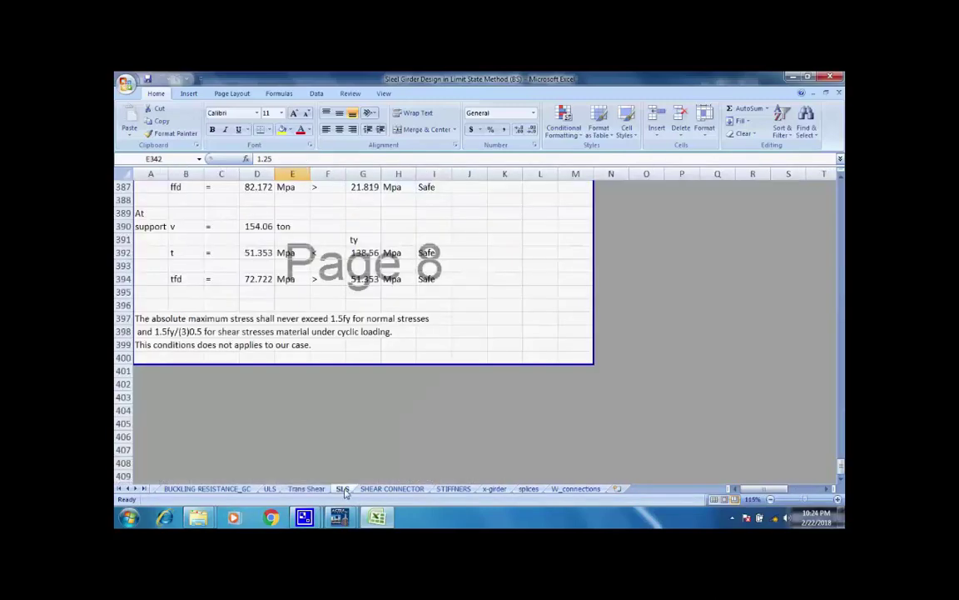
scroll(412, 445, "up", 18)
scroll(420, 449, "up", 20)
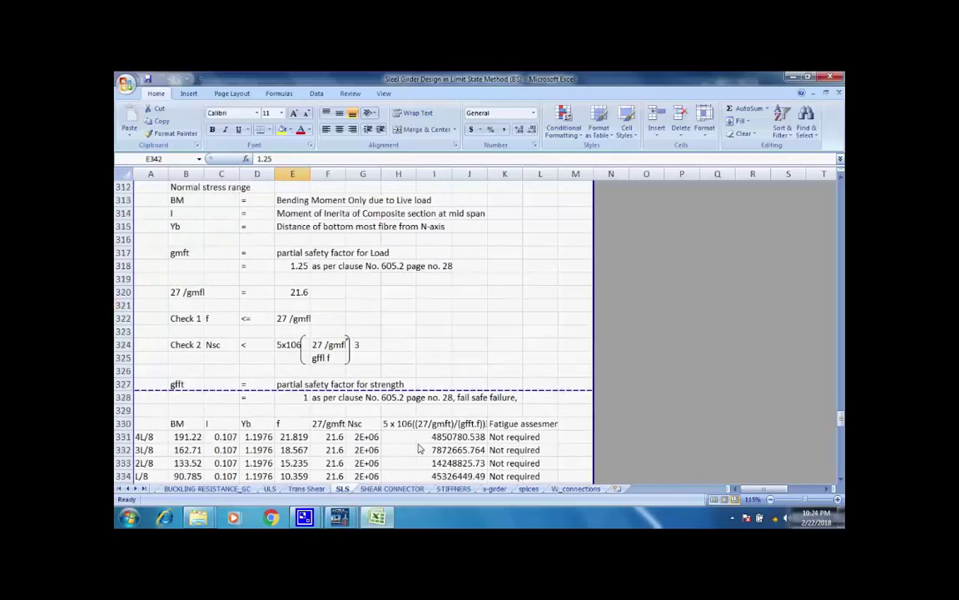
scroll(434, 455, "up", 20)
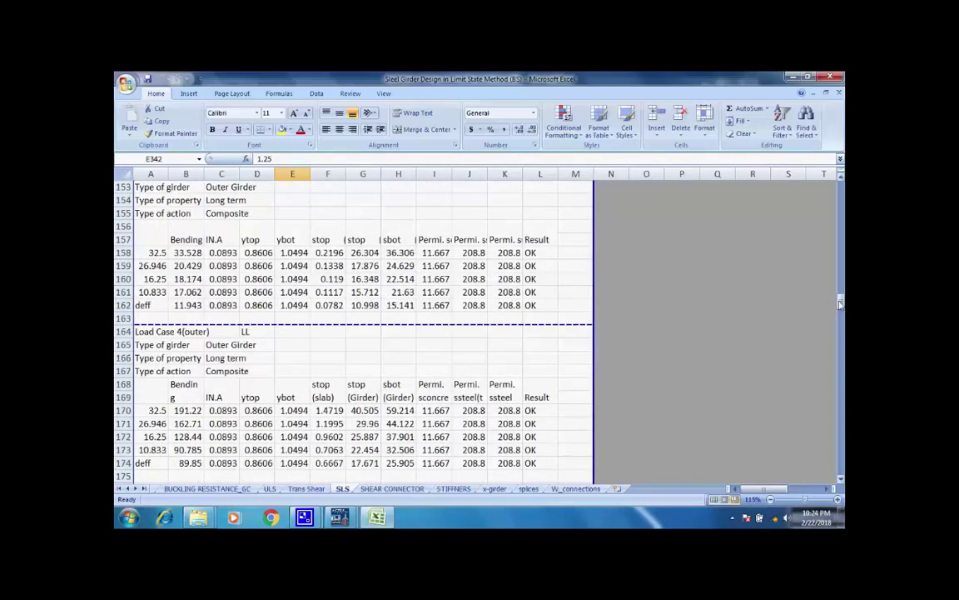
left_click_drag(840, 301, 840, 190)
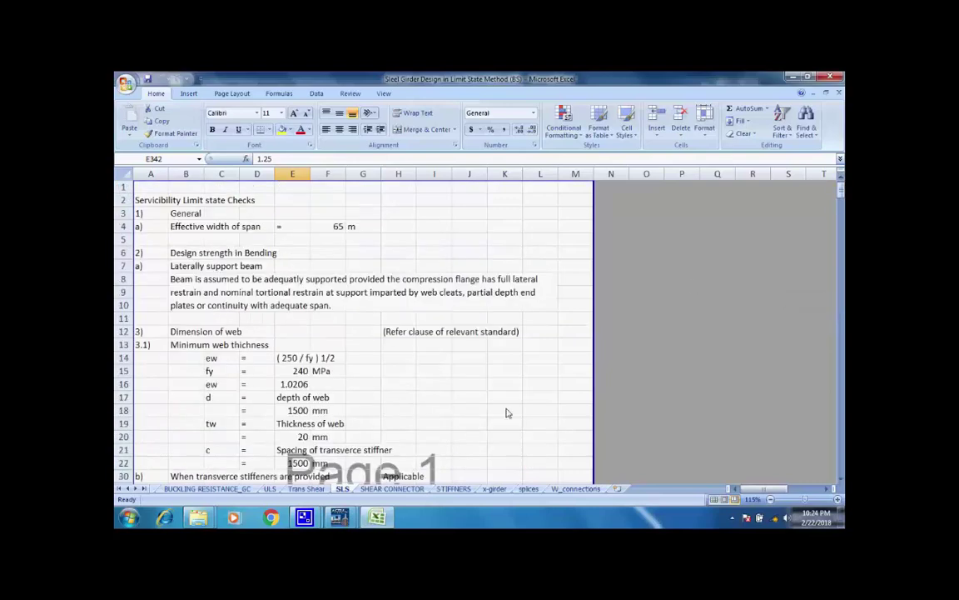
Review the shear connector design in the SHEAR CONNECTOR sheet, from the ultimate limit state formulas to the spacing summary
key("ctrl+Page_Down")
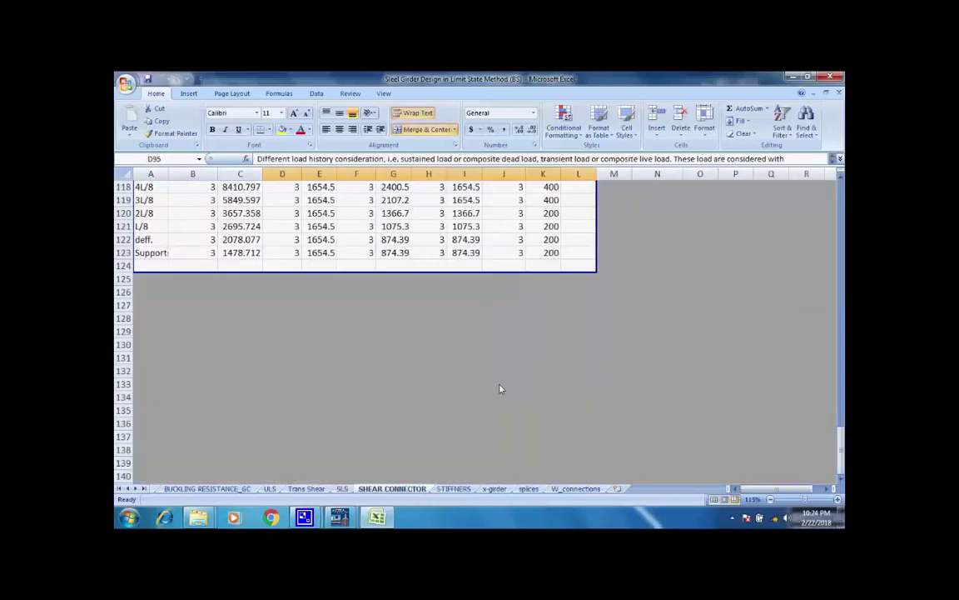
scroll(504, 387, "up", 20)
scroll(503, 363, "up", 6)
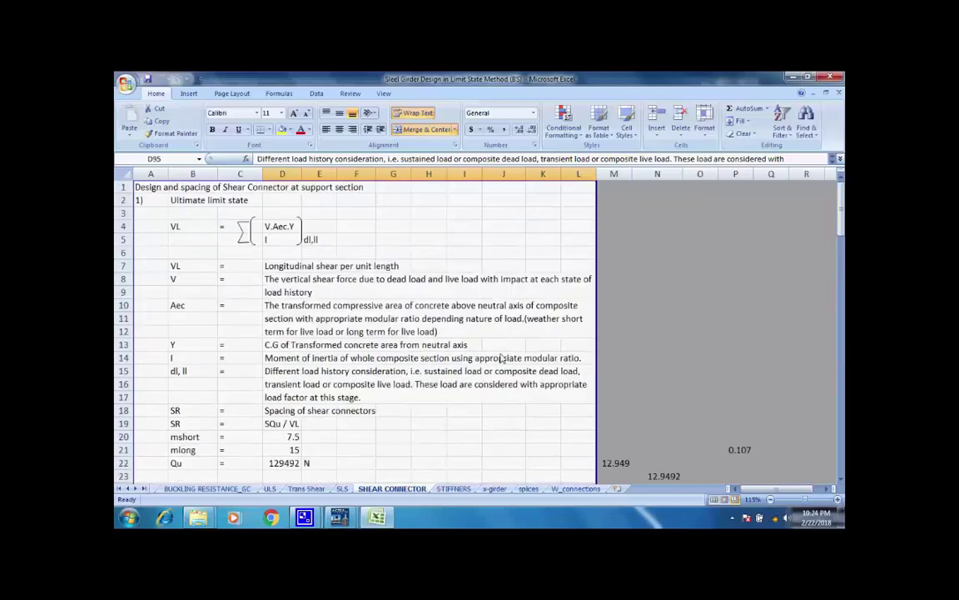
scroll(433, 338, "down", 4)
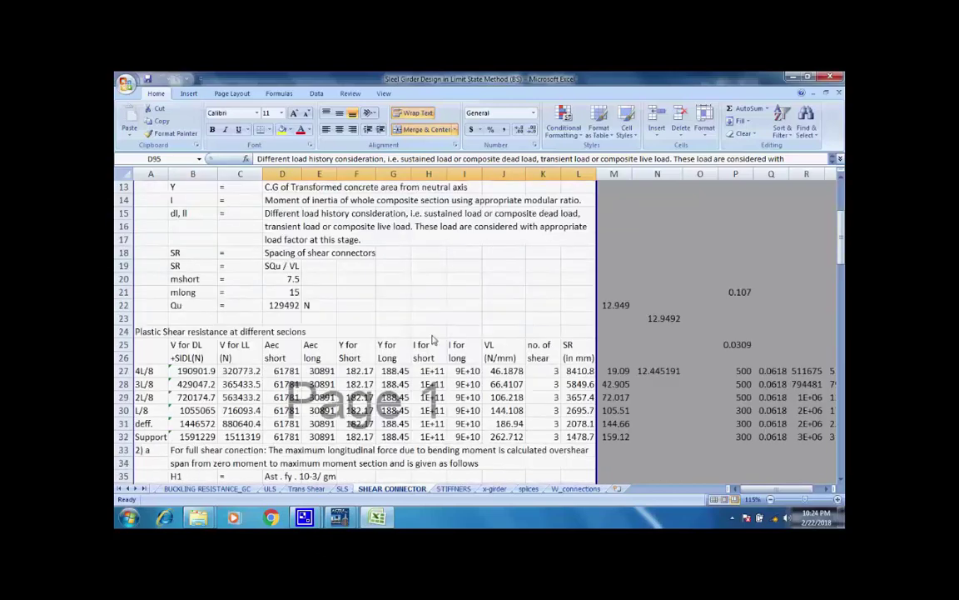
scroll(432, 338, "down", 12)
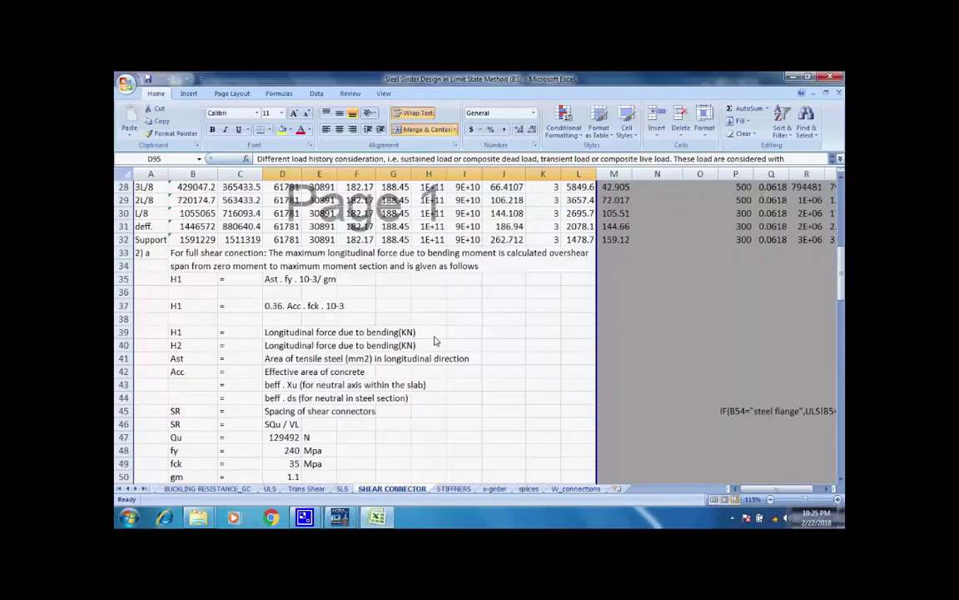
scroll(433, 338, "down", 8)
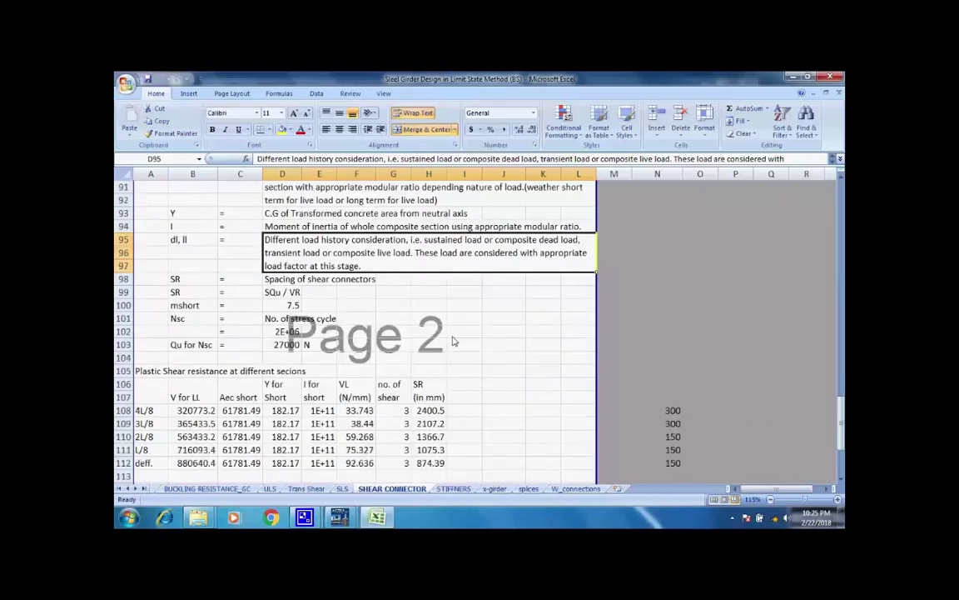
scroll(455, 339, "down", 4)
scroll(455, 340, "down", 1)
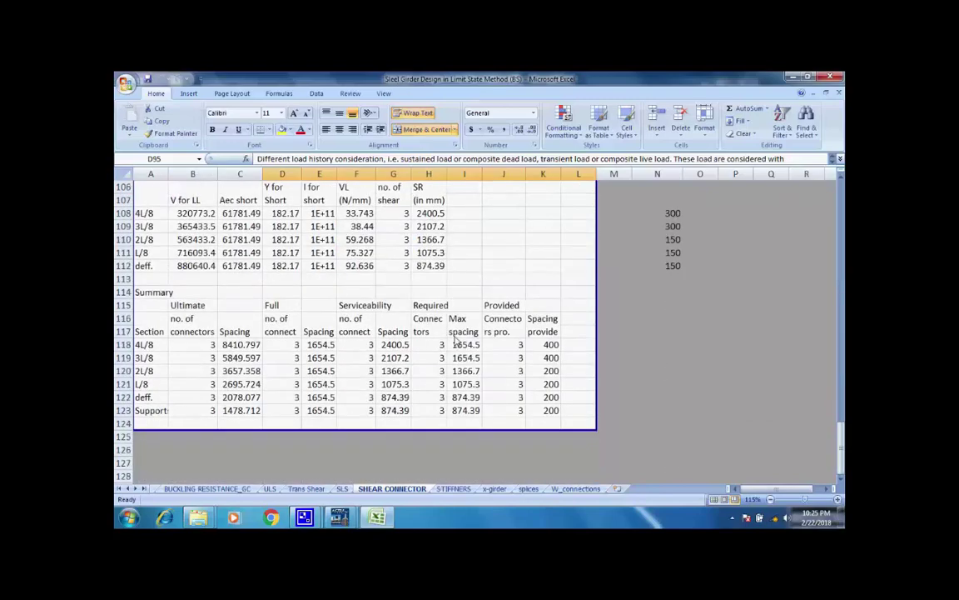
scroll(454, 340, "up", 1)
Examine the intermediate transverse web stiffener and load carrying stiffener designs in the STIFFNERS sheet
left_click(454, 488)
scroll(492, 395, "up", 8)
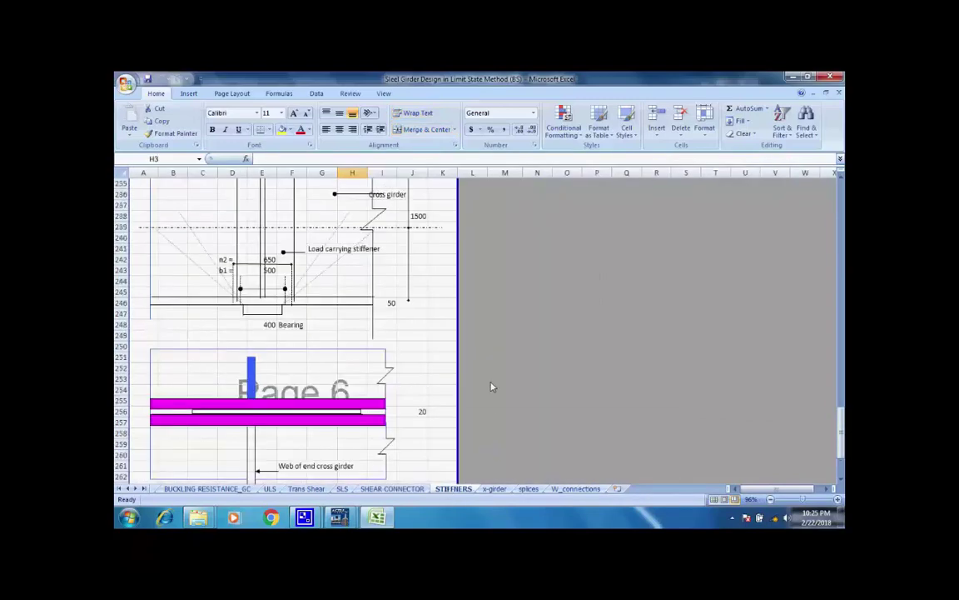
scroll(493, 383, "down", 4)
scroll(495, 381, "up", 3)
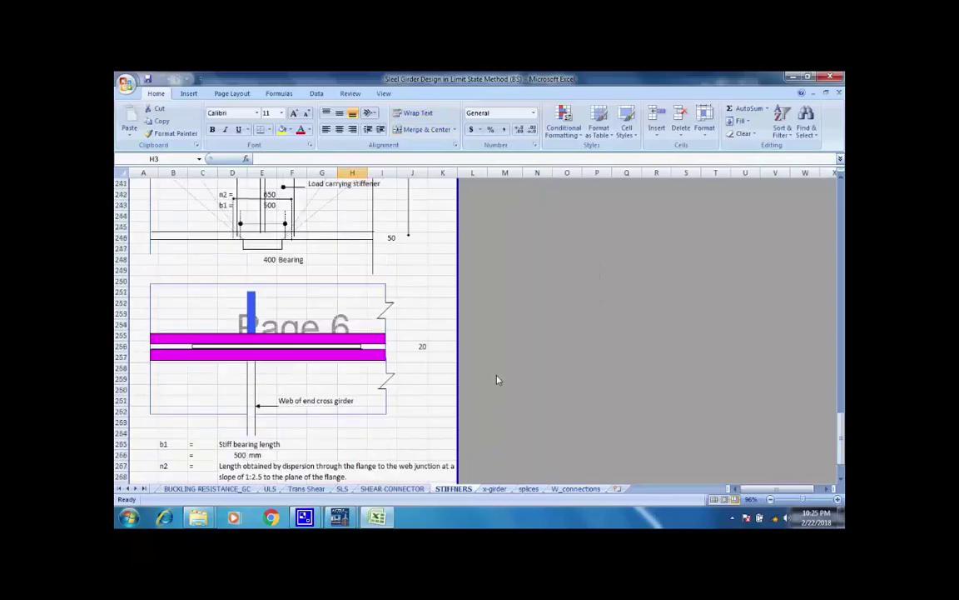
scroll(500, 373, "up", 4)
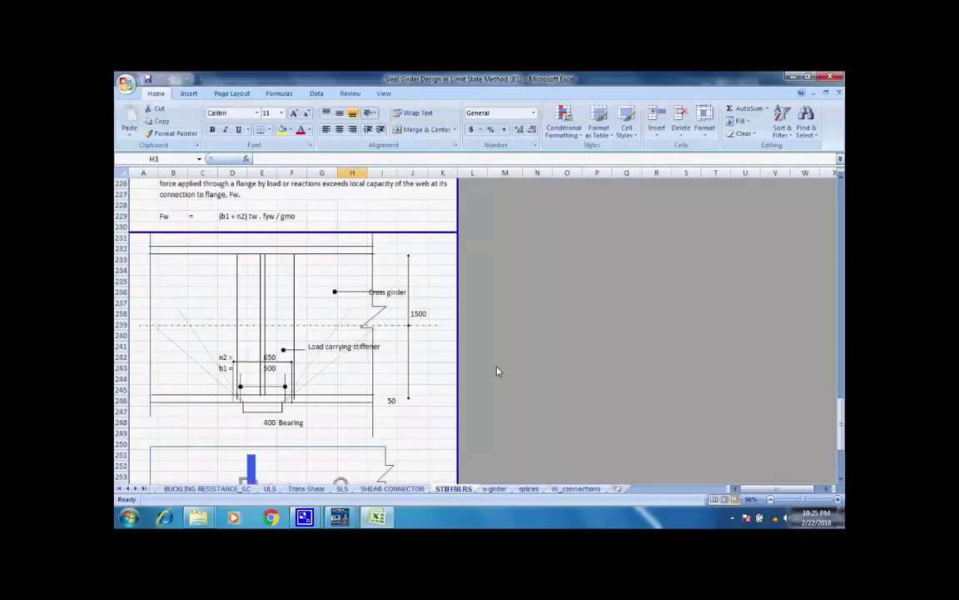
scroll(497, 370, "up", 20)
scroll(501, 368, "up", 8)
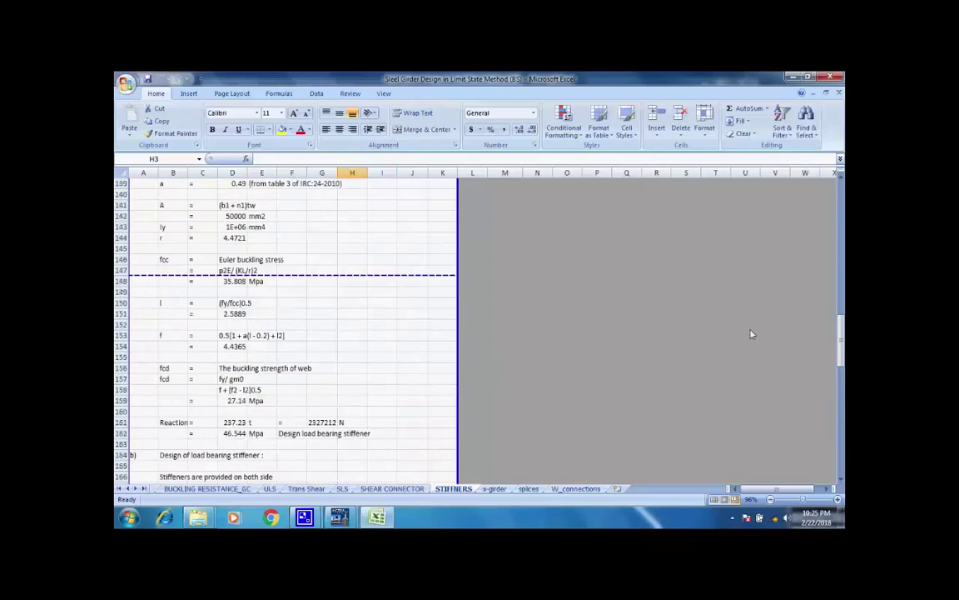
left_click_drag(841, 335, 833, 172)
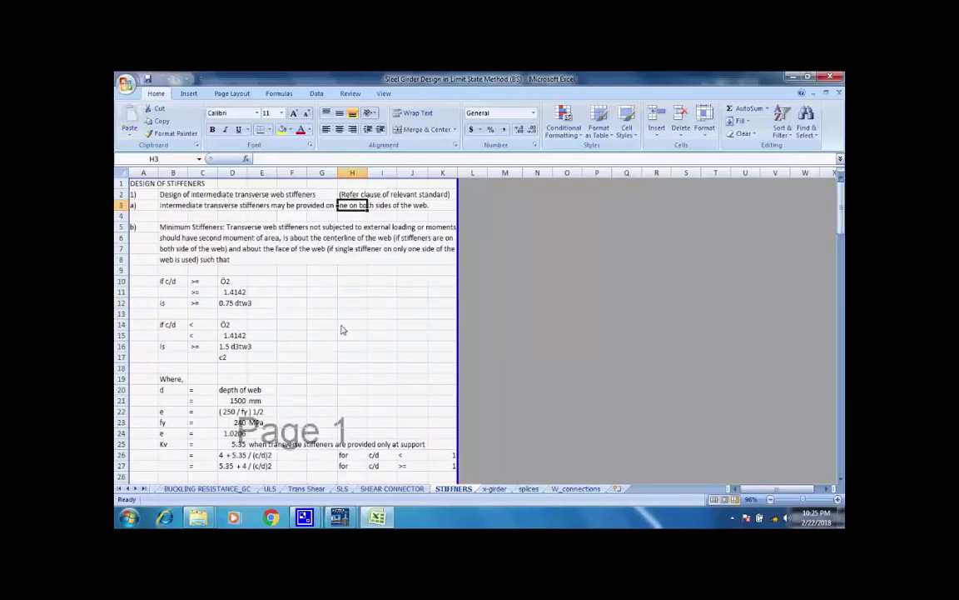
scroll(340, 329, "down", 12)
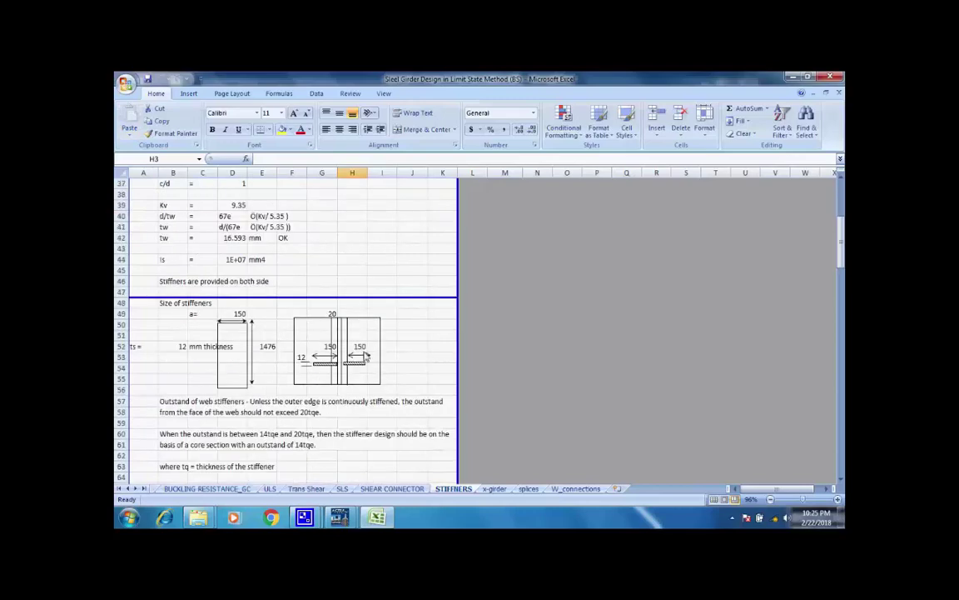
scroll(365, 356, "down", 13)
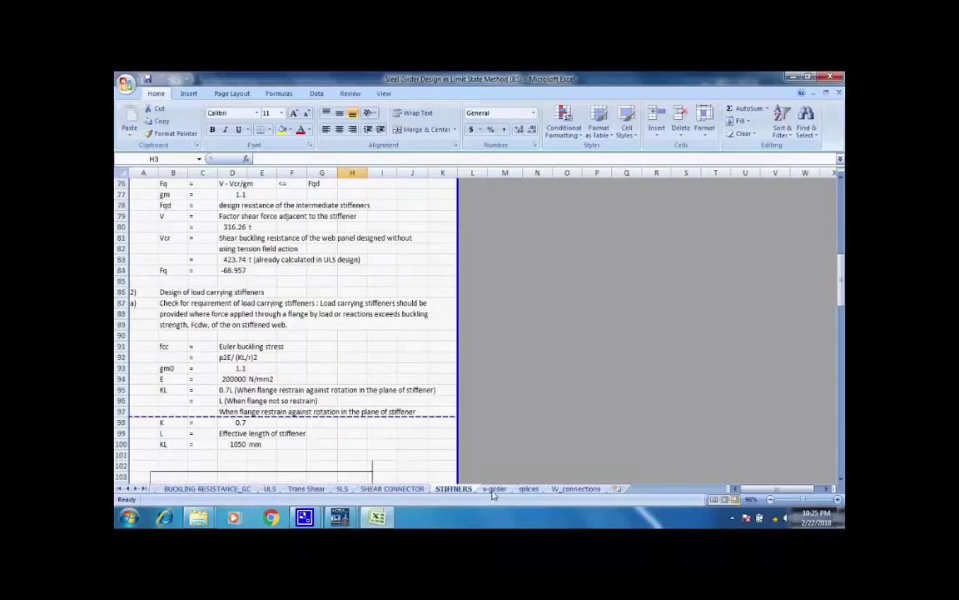
Review the end cross girder's buckling checks, jacking stiffener diagram and design forces in the x-girder sheet
left_click(495, 489)
scroll(554, 391, "up", 15)
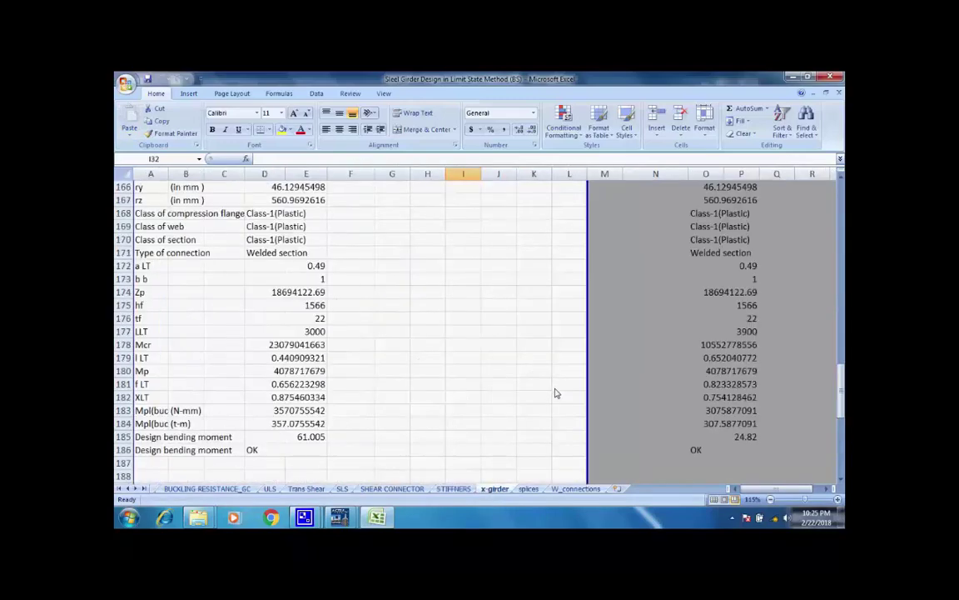
scroll(557, 393, "down", 12)
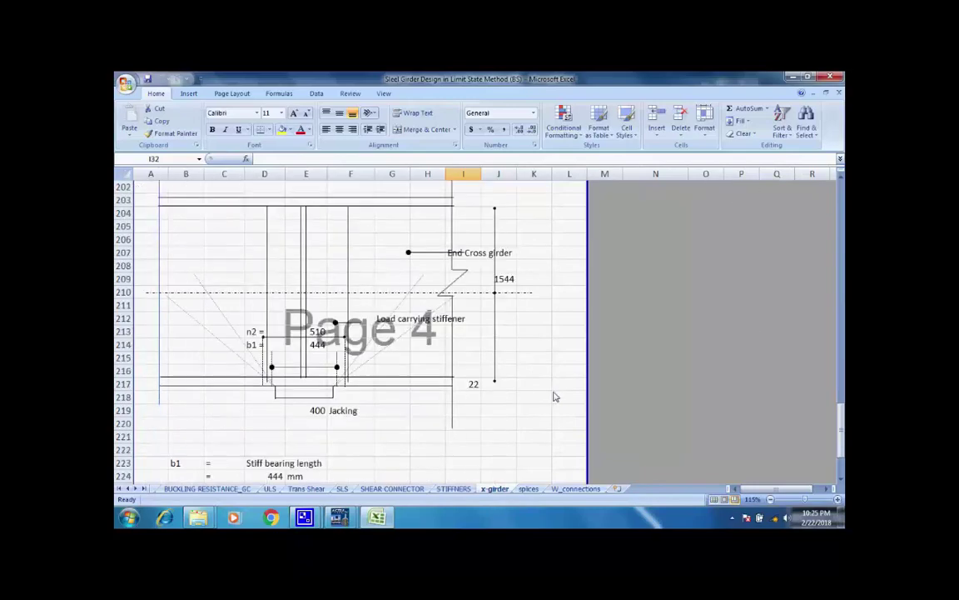
scroll(556, 397, "up", 20)
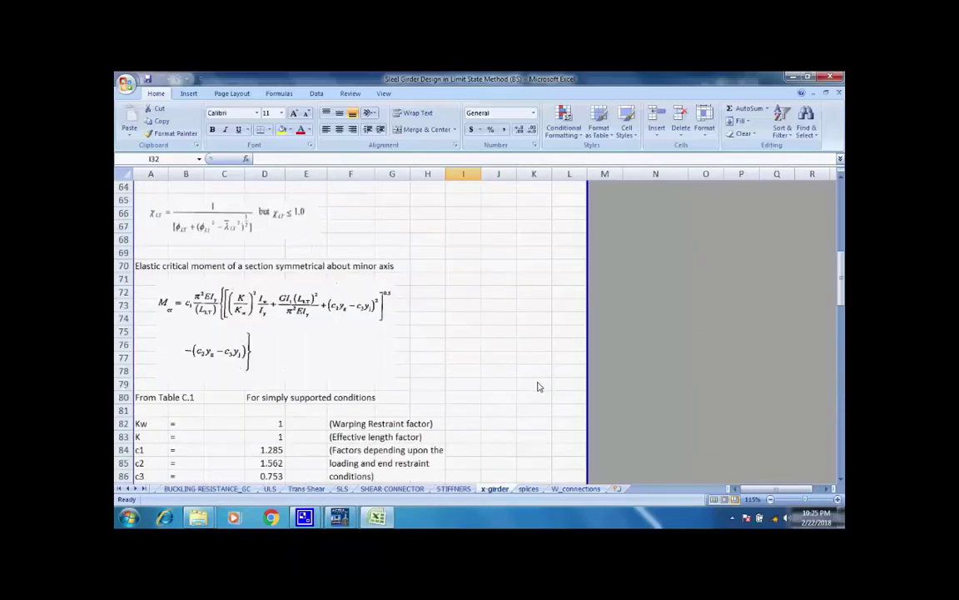
scroll(538, 386, "up", 18)
scroll(539, 389, "down", 4)
scroll(541, 391, "up", 5)
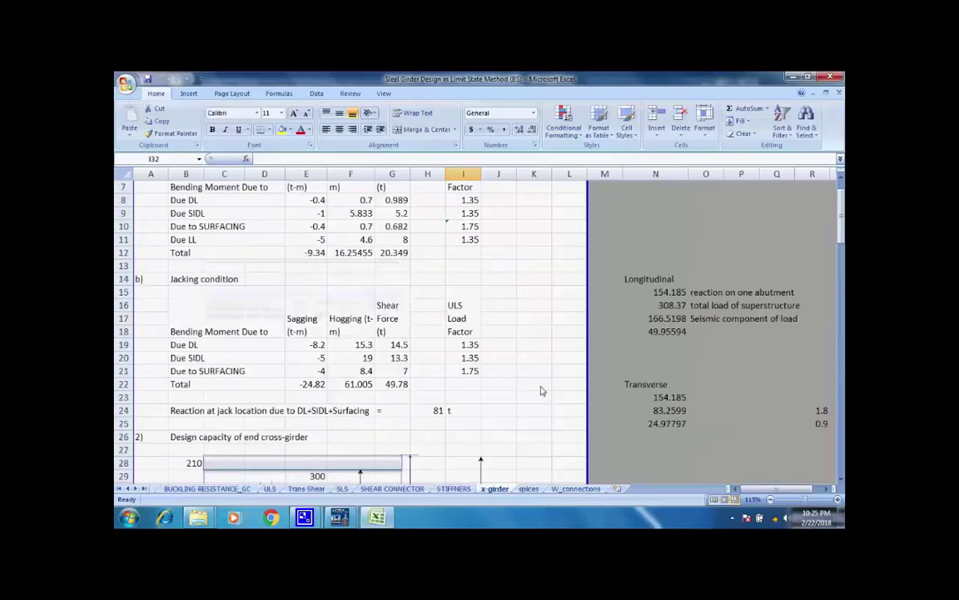
scroll(541, 389, "up", 2)
Examine the web splice and bolt capacity calculations in the splices sheet and the welded connection design in the W_connections sheet
left_click(528, 489)
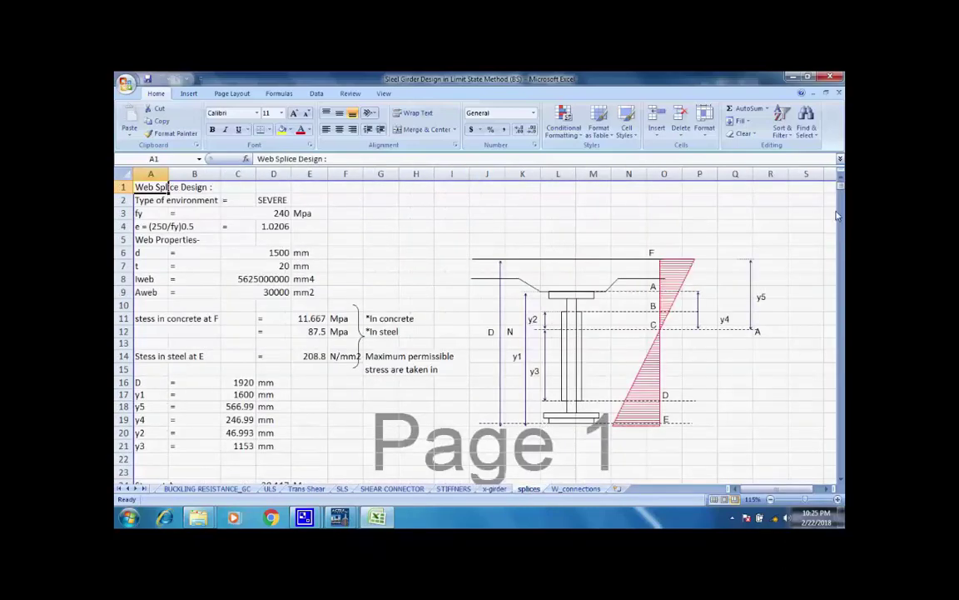
left_click_drag(841, 187, 842, 217)
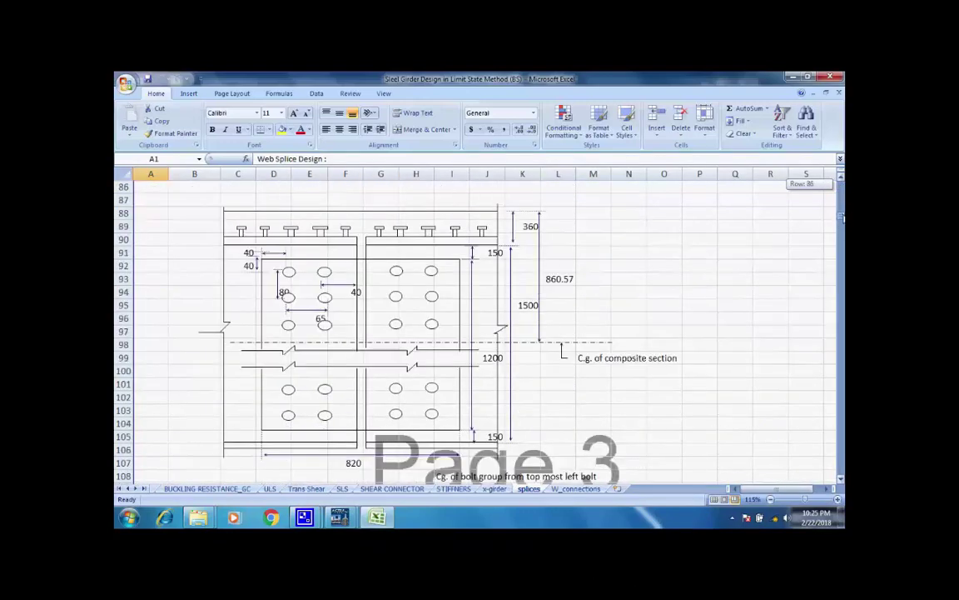
left_click_drag(841, 216, 843, 425)
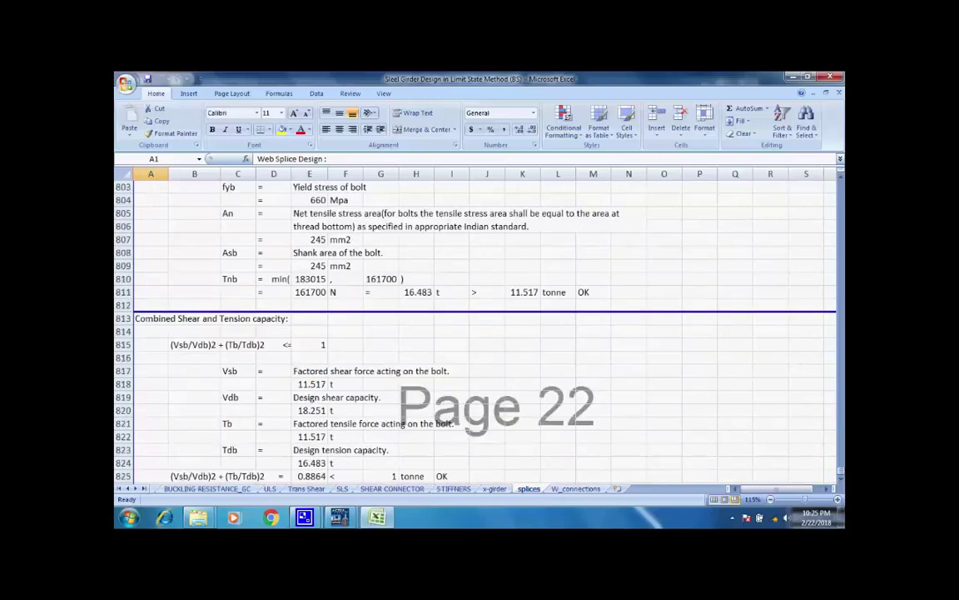
left_click(576, 489)
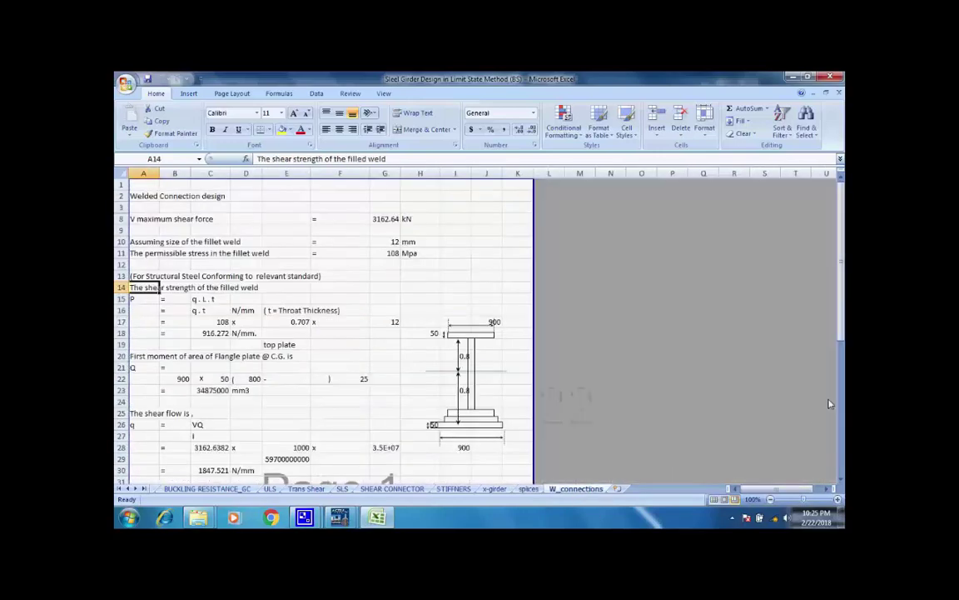
left_click_drag(843, 350, 845, 121)
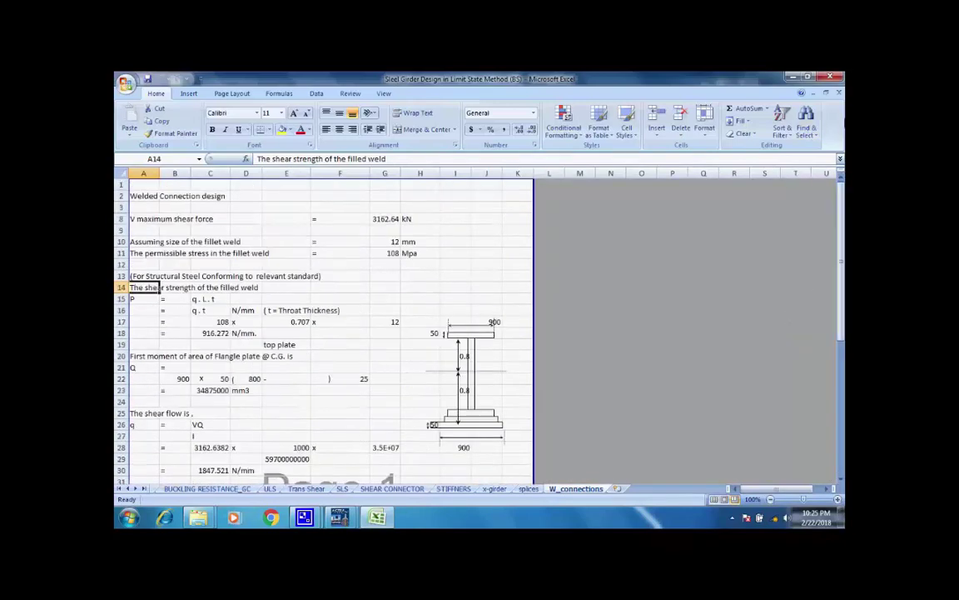
Close the steel girder limit state design workbook without saving the changes
left_click(831, 78)
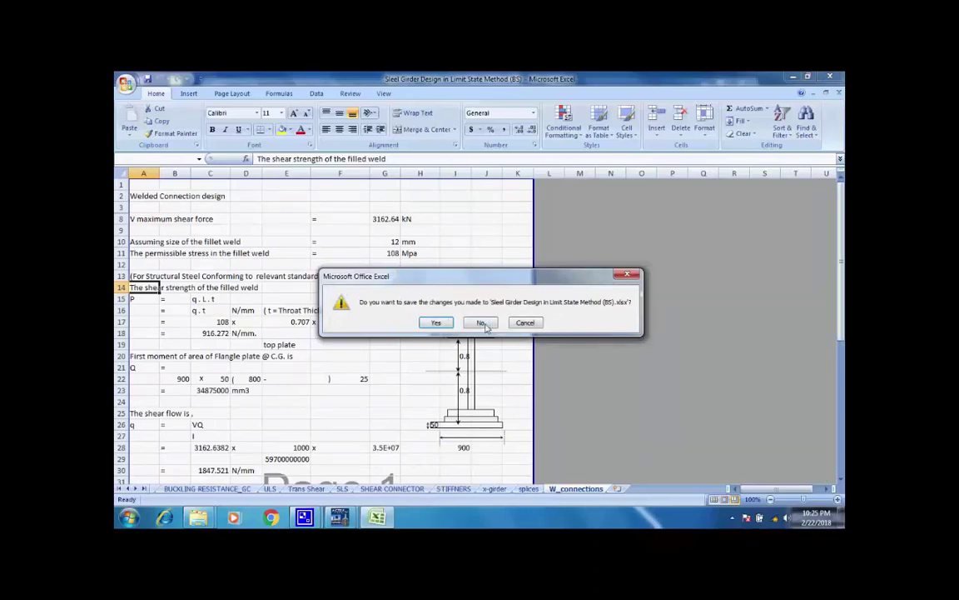
left_click(481, 323)
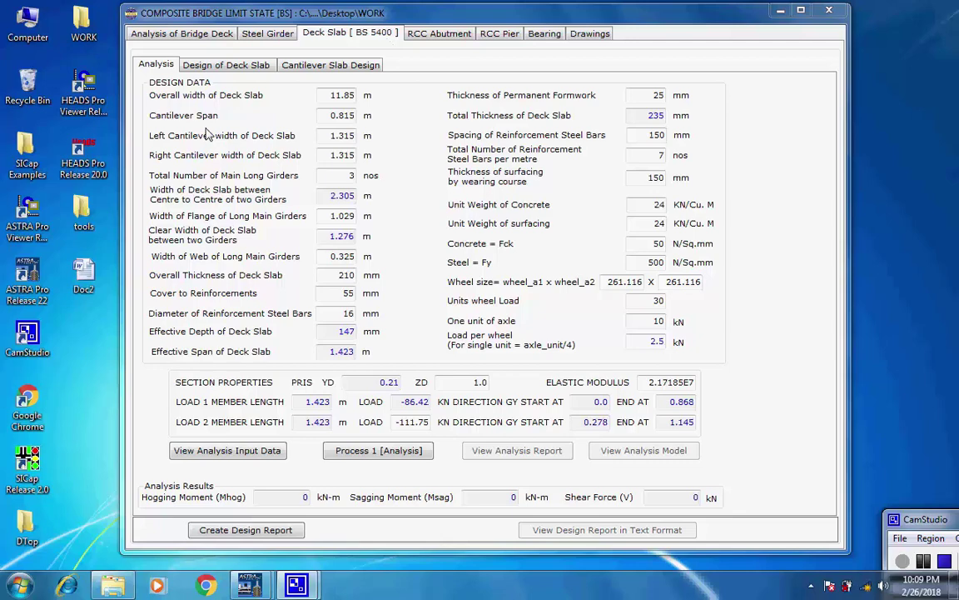
Look over the deck slab design and cantilever slab inputs, and run the BS 5400 deck slab analysis for both load cases
left_click(220, 66)
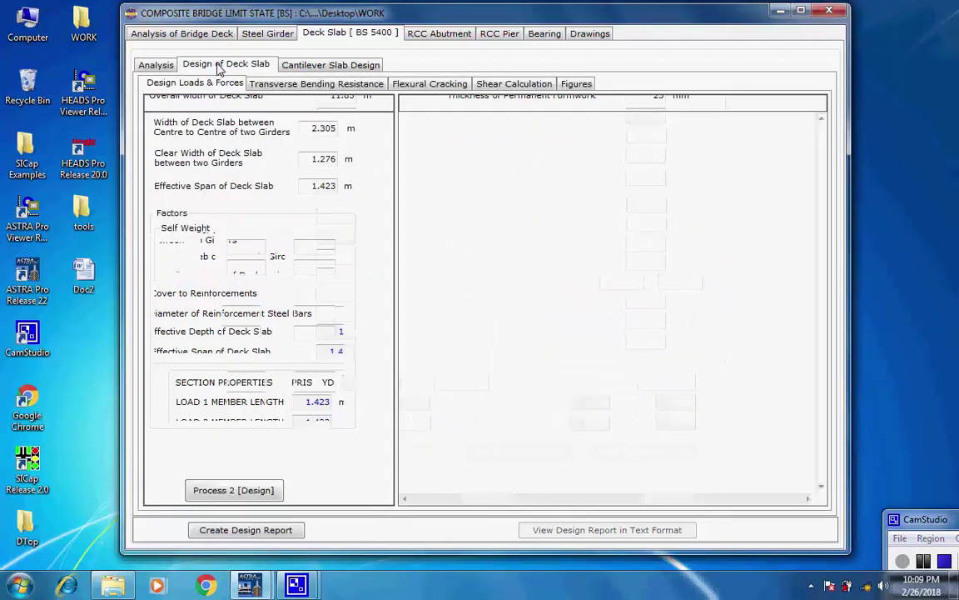
left_click(311, 67)
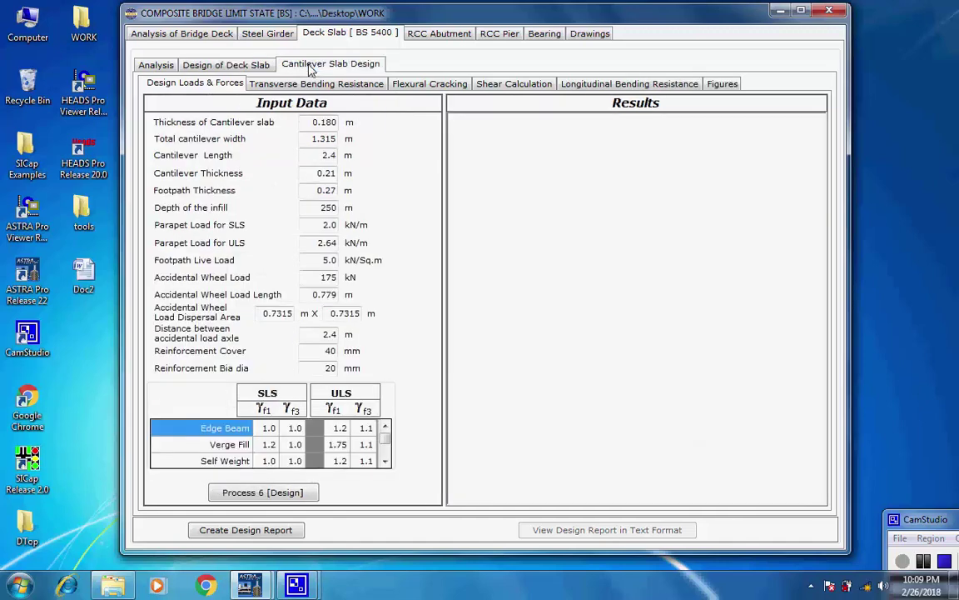
left_click(147, 66)
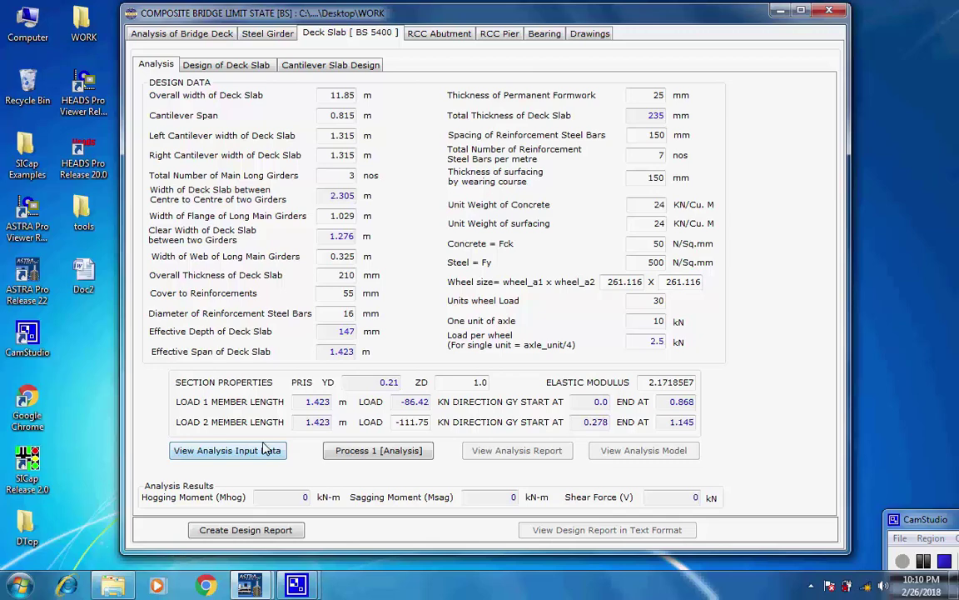
left_click(351, 454)
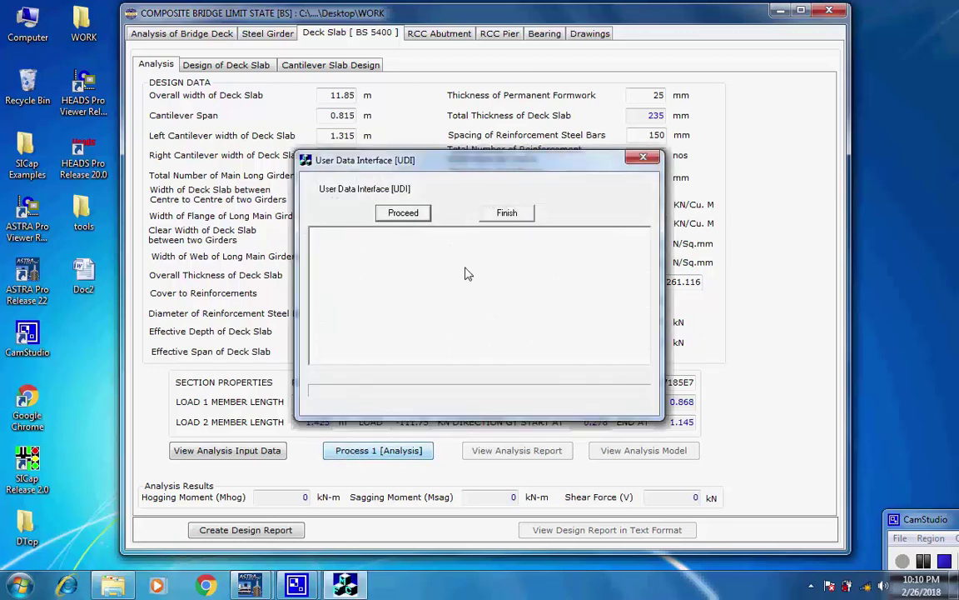
left_click(422, 215)
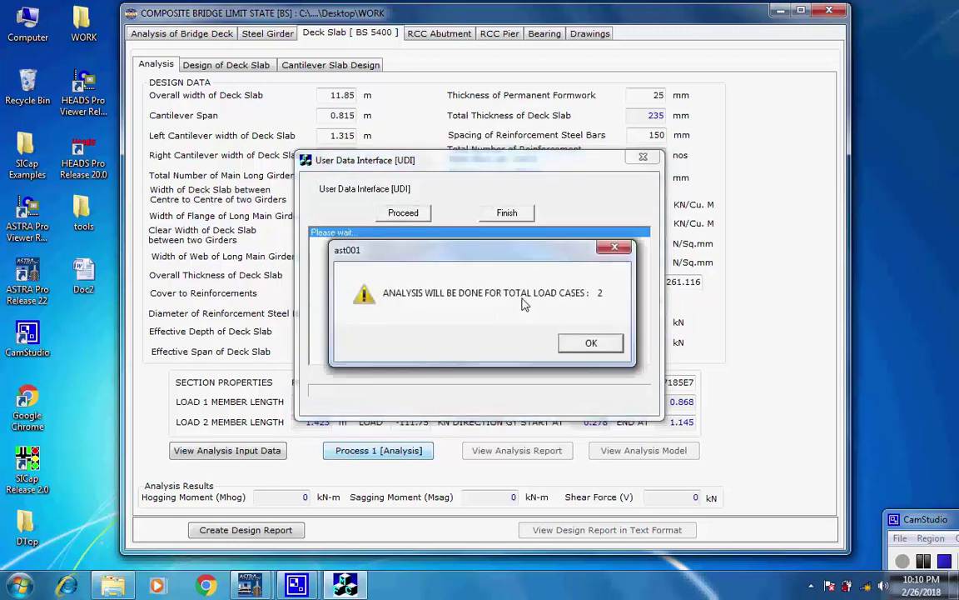
left_click(587, 346)
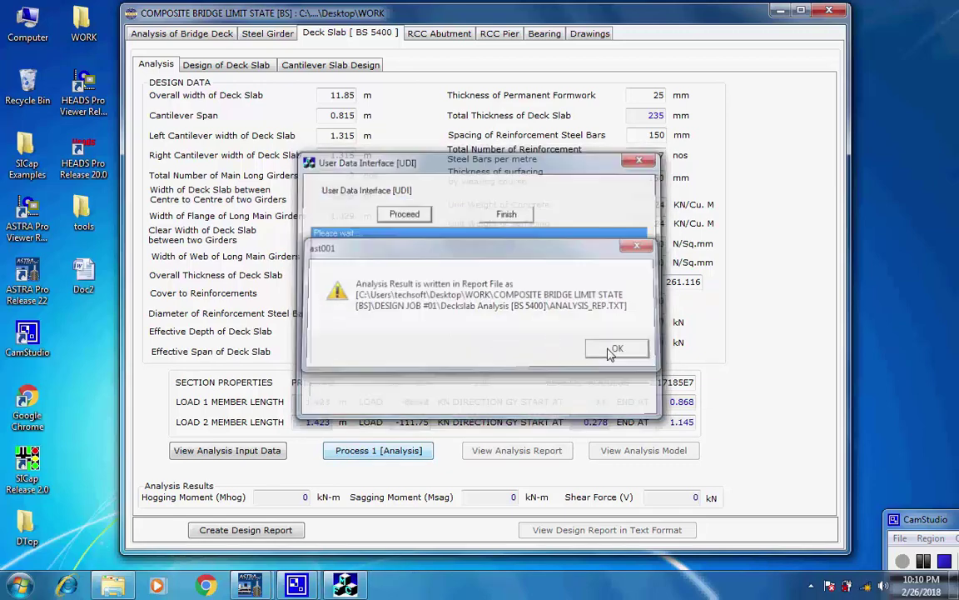
left_click(612, 350)
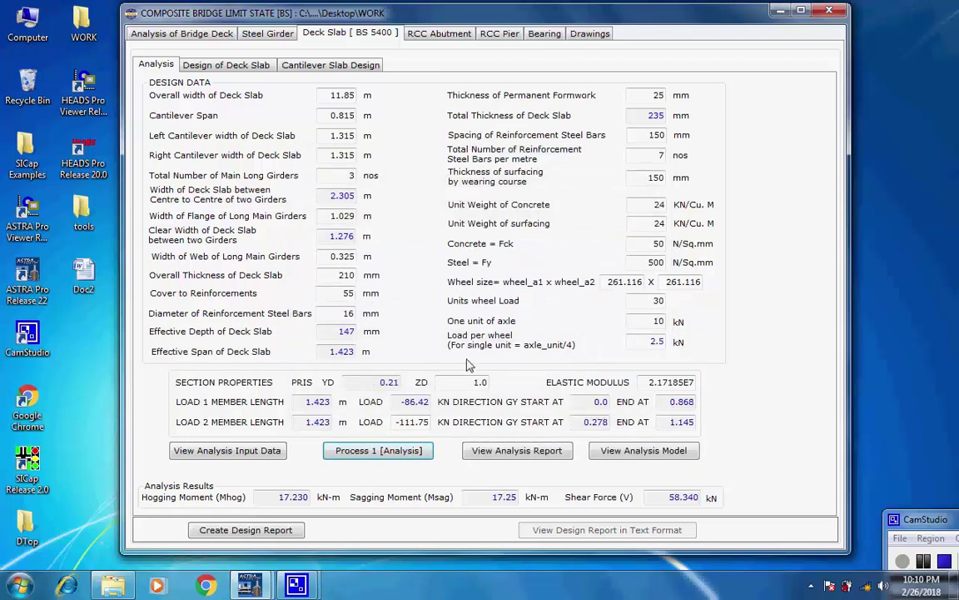
Process the deck slab's design loads and forces and view the start of the results
left_click(202, 65)
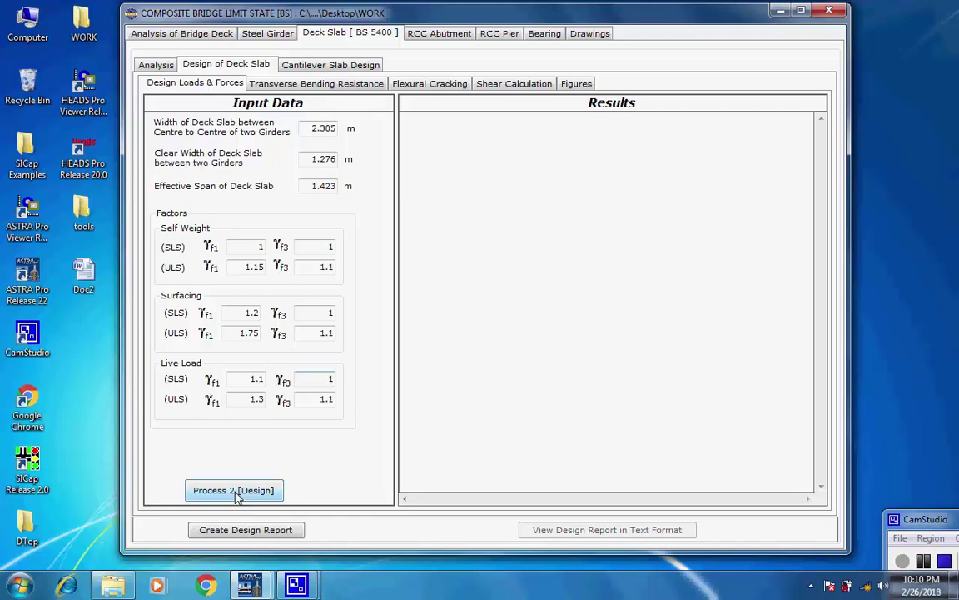
left_click(235, 492)
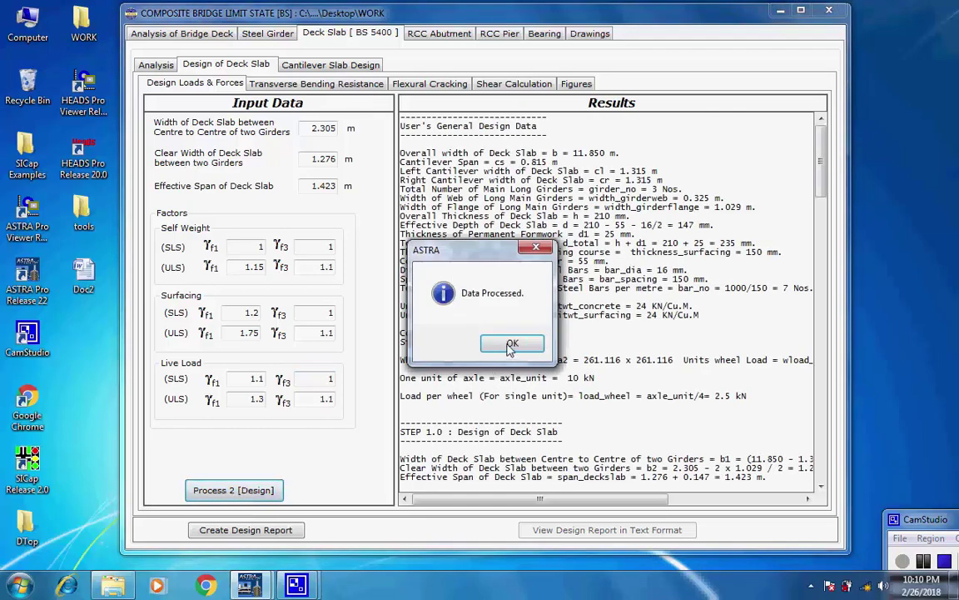
left_click(511, 344)
left_click_drag(822, 160, 820, 122)
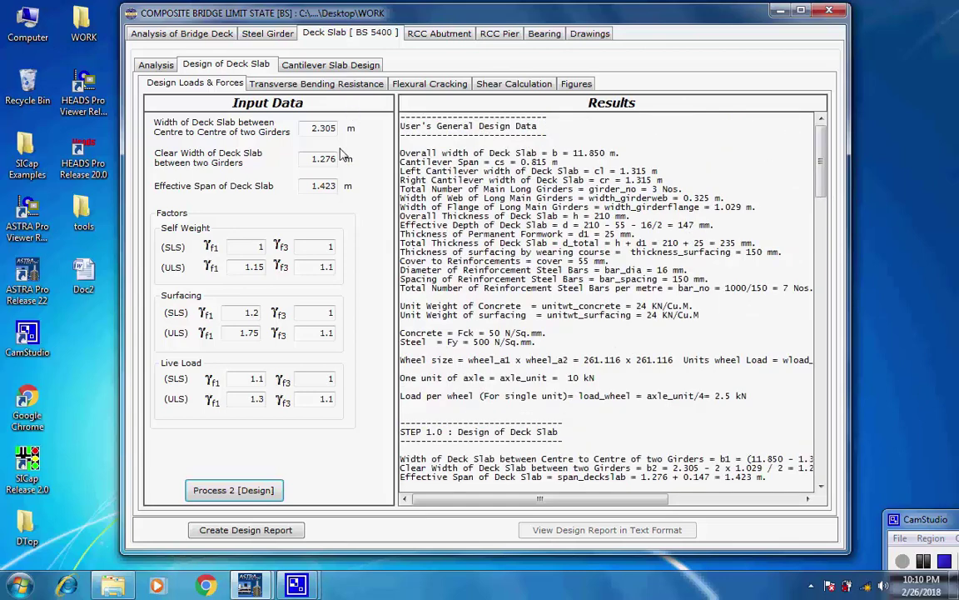
Process the deck slab's transverse bending resistance design and review the STEP 1.3 check in the results
left_click(294, 83)
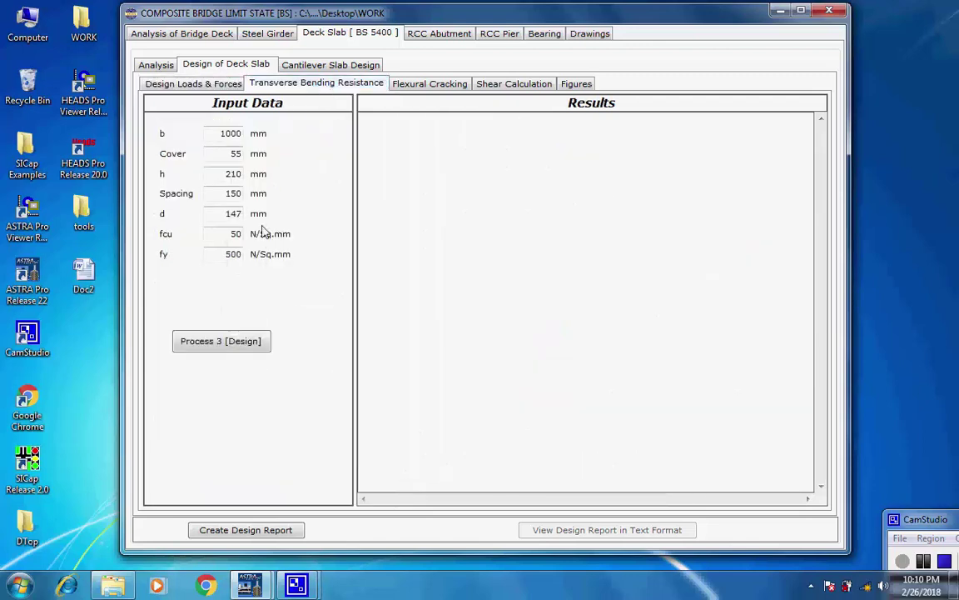
left_click(223, 349)
left_click(533, 252)
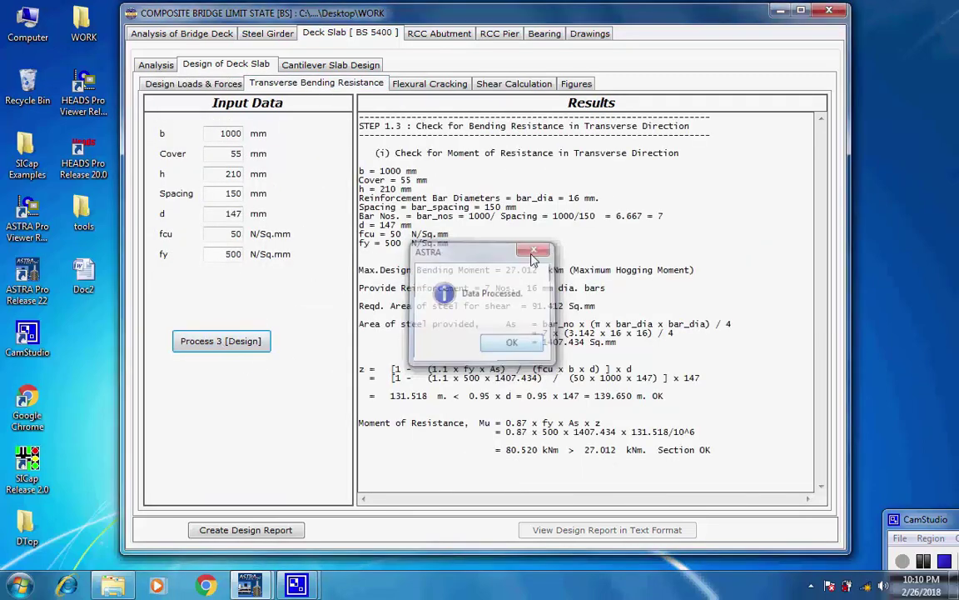
left_click_drag(417, 127, 490, 128)
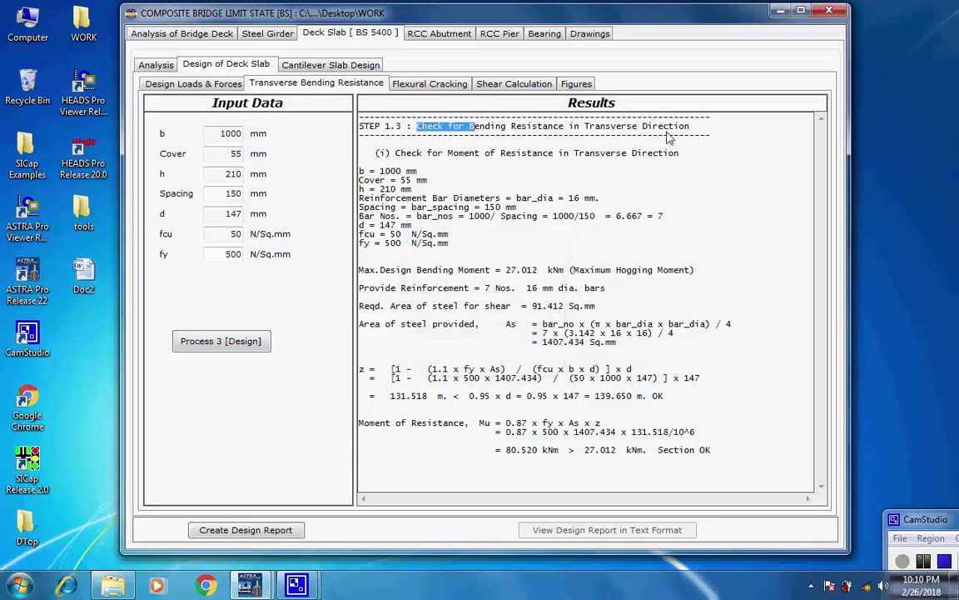
left_click_drag(669, 139, 696, 136)
left_click(700, 128)
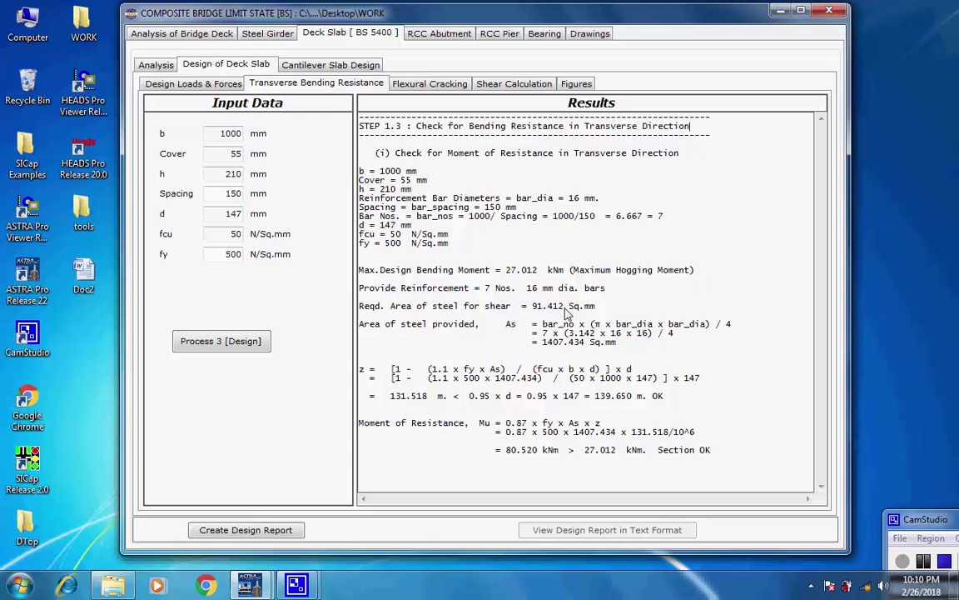
Process the deck slab's flexural cracking design and review the STEP 1.4 results down to the crack width check
left_click(423, 85)
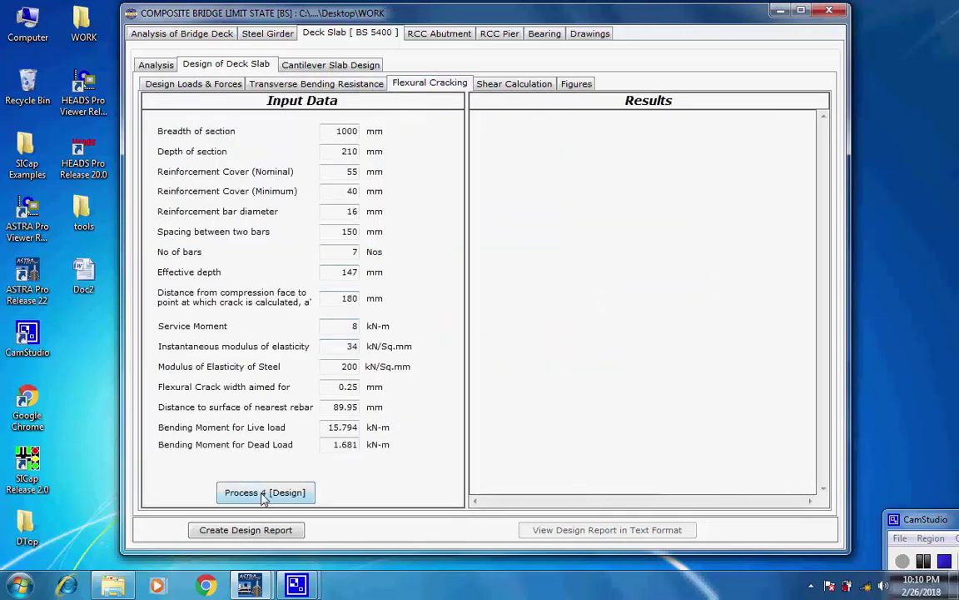
left_click(263, 493)
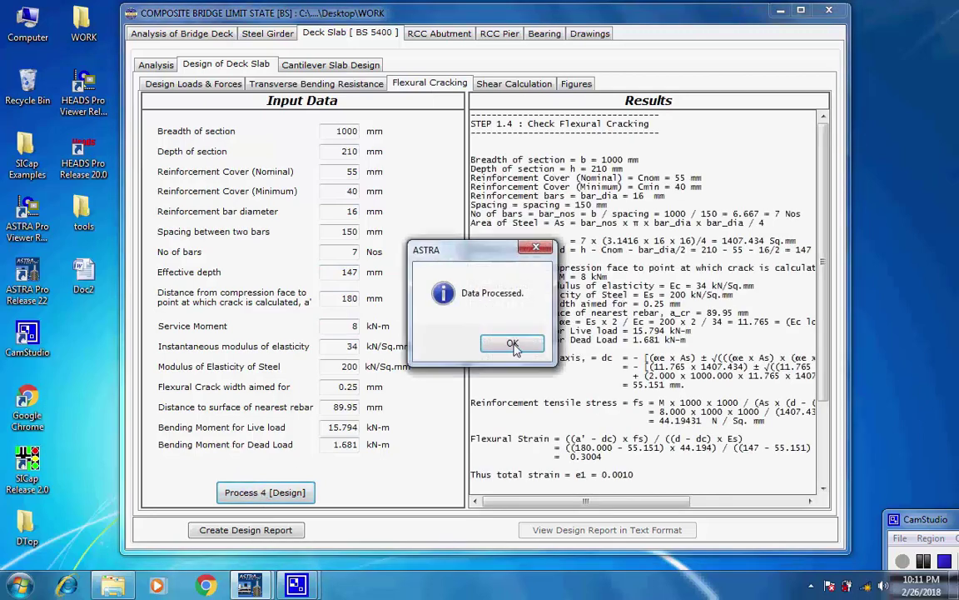
left_click(512, 344)
left_click_drag(660, 126, 478, 114)
left_click(646, 132)
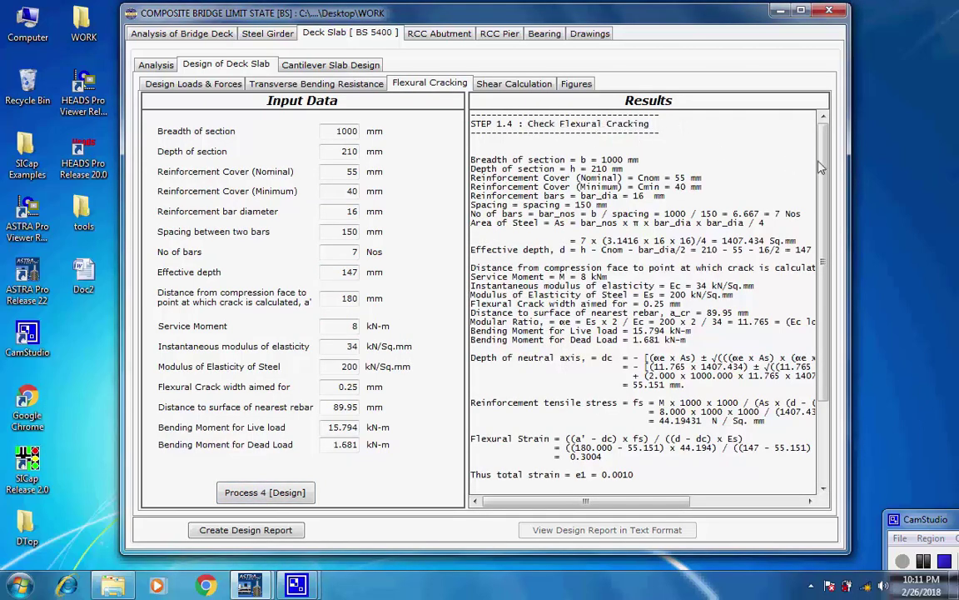
scroll(813, 283, "down", 4)
scroll(813, 283, "up", 1)
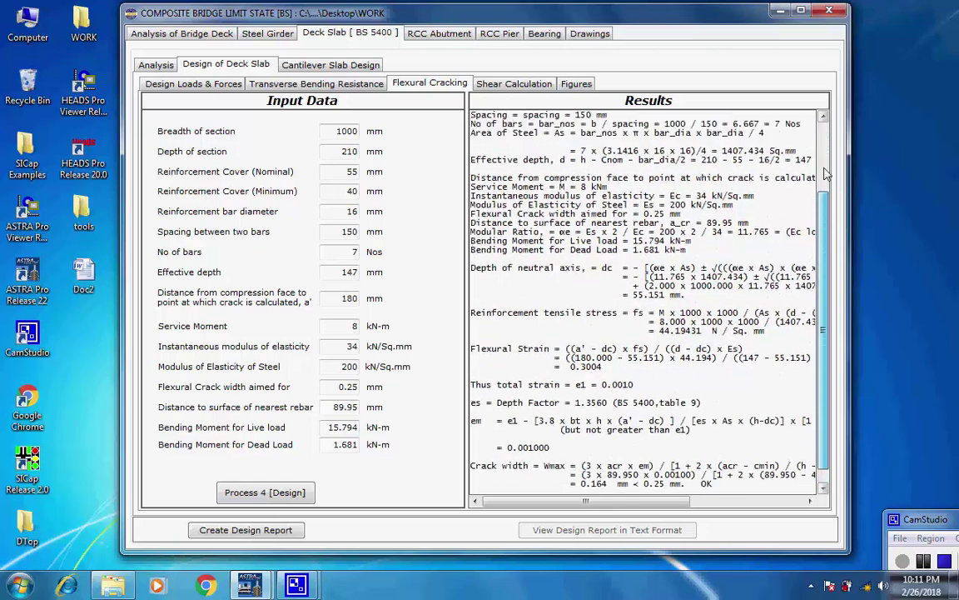
scroll(824, 308, "down", 1)
scroll(813, 288, "up", 4)
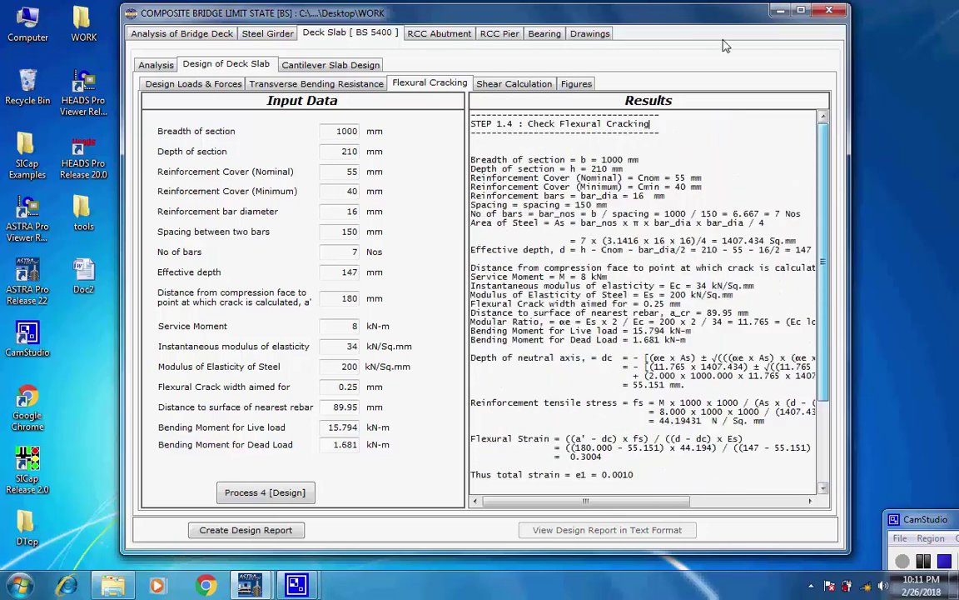
Process the deck slab's shear calculation, review the STEP 1.5 results and view the deck slab load and dispersion figures
left_click(500, 85)
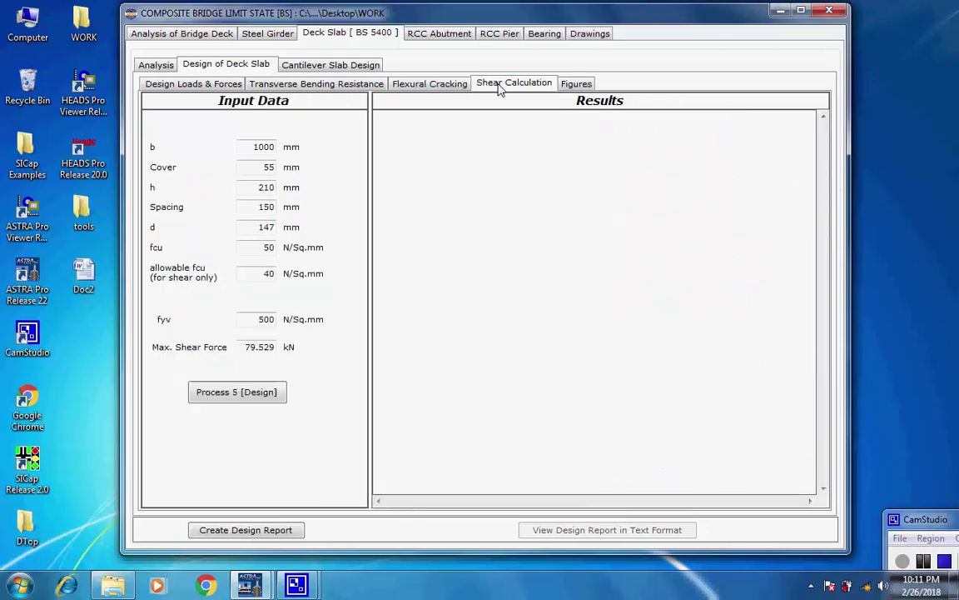
left_click(239, 394)
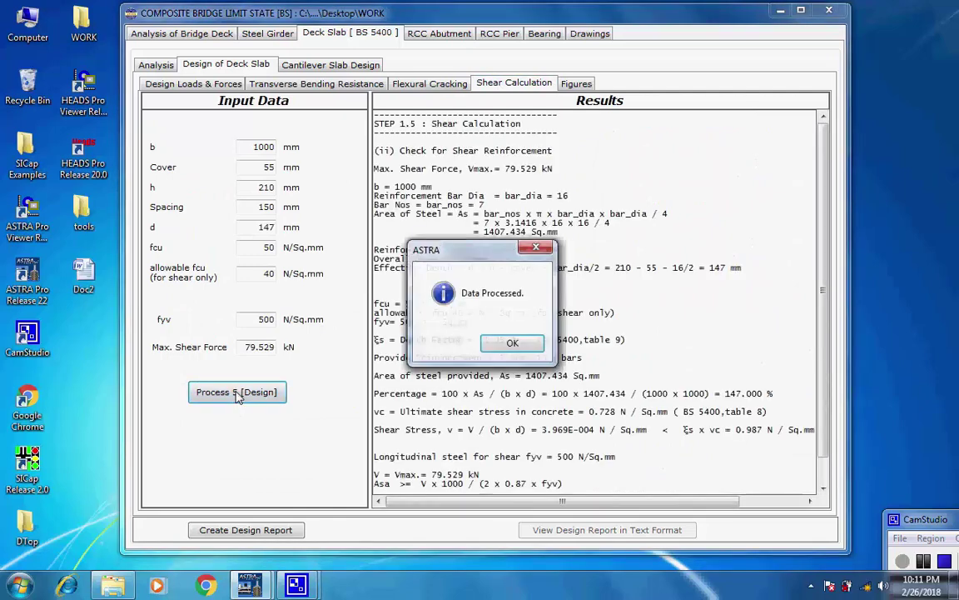
left_click(508, 342)
left_click_drag(524, 124, 341, 131)
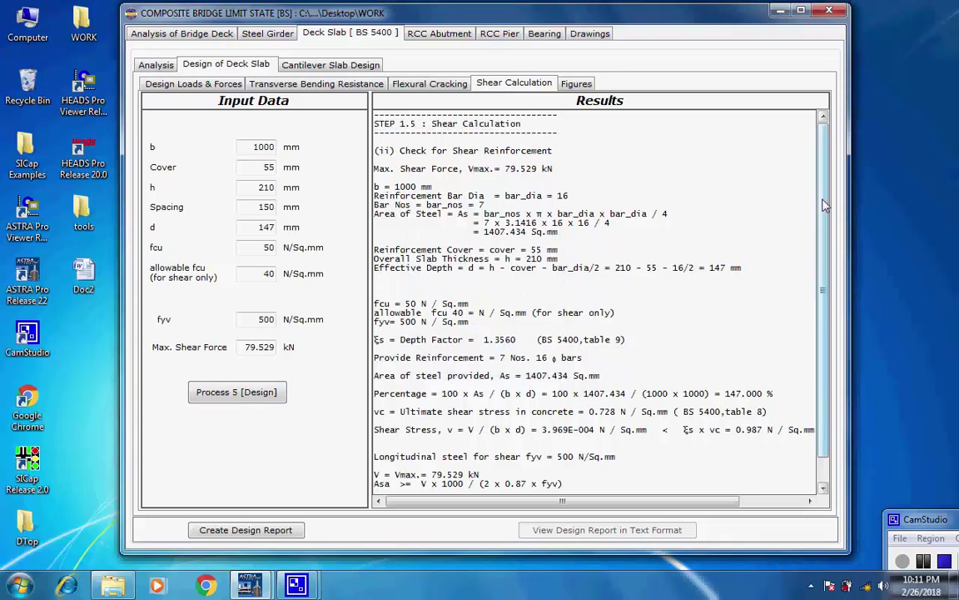
scroll(824, 291, "down", 1)
scroll(831, 292, "up", 1)
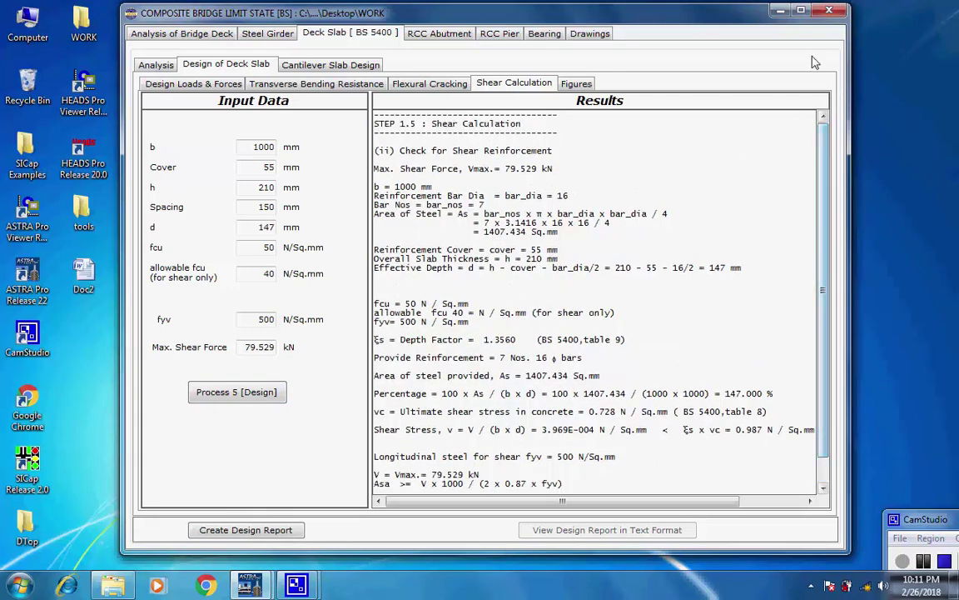
left_click(574, 84)
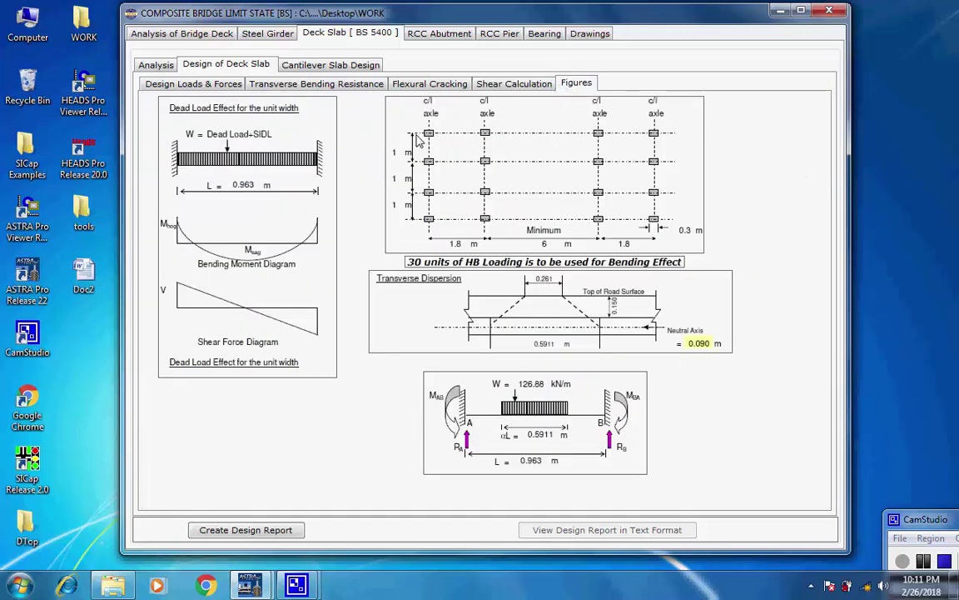
Process the cantilever slab's design loads and forces and review the results from the design data through the self weight calculation
left_click(309, 66)
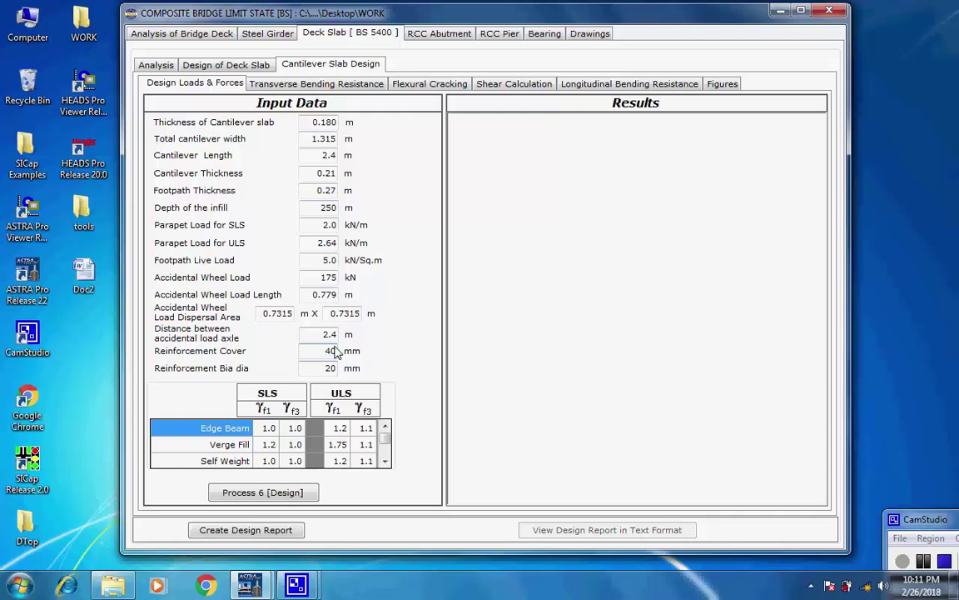
left_click(262, 496)
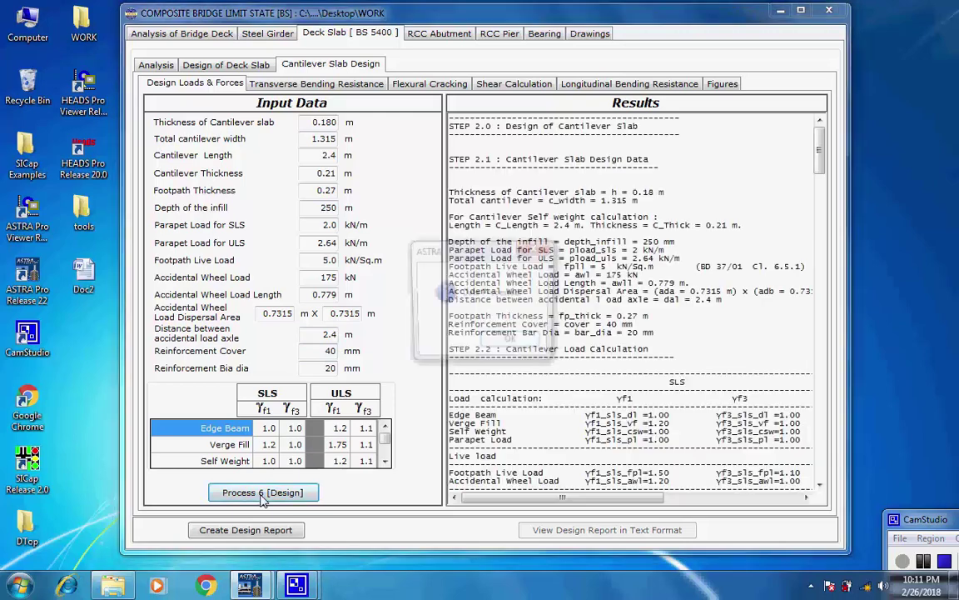
left_click(512, 345)
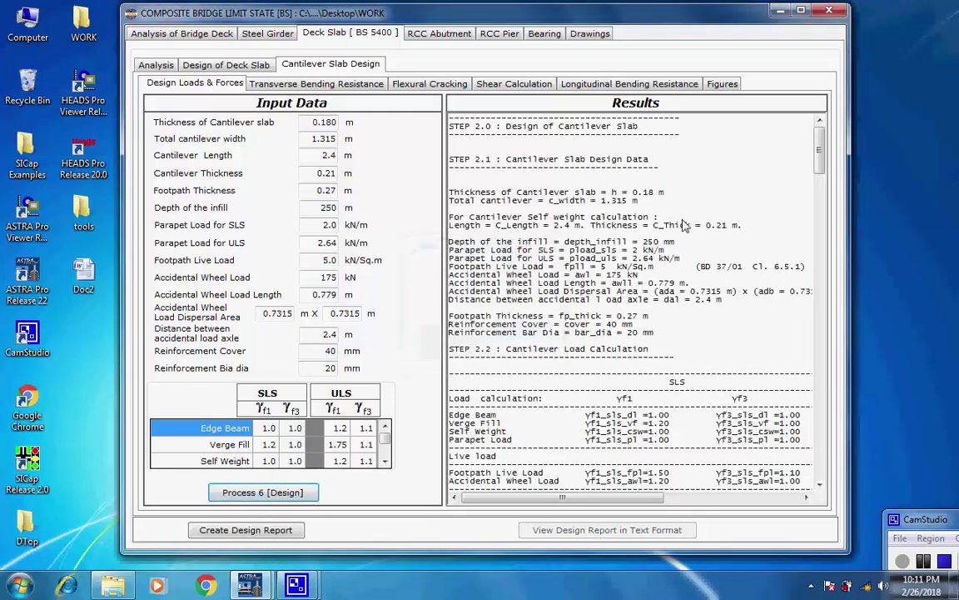
left_click(640, 127)
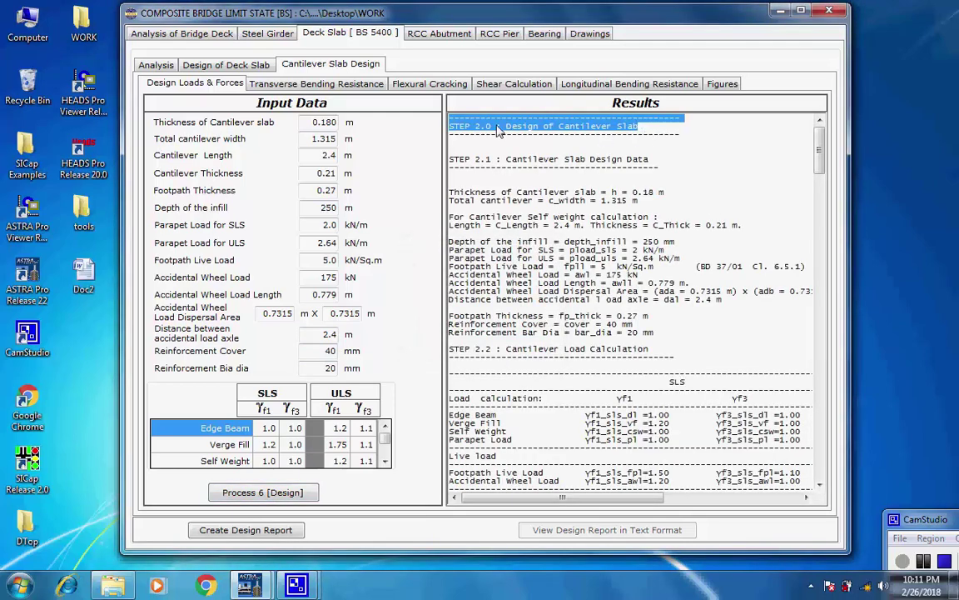
left_click(626, 148)
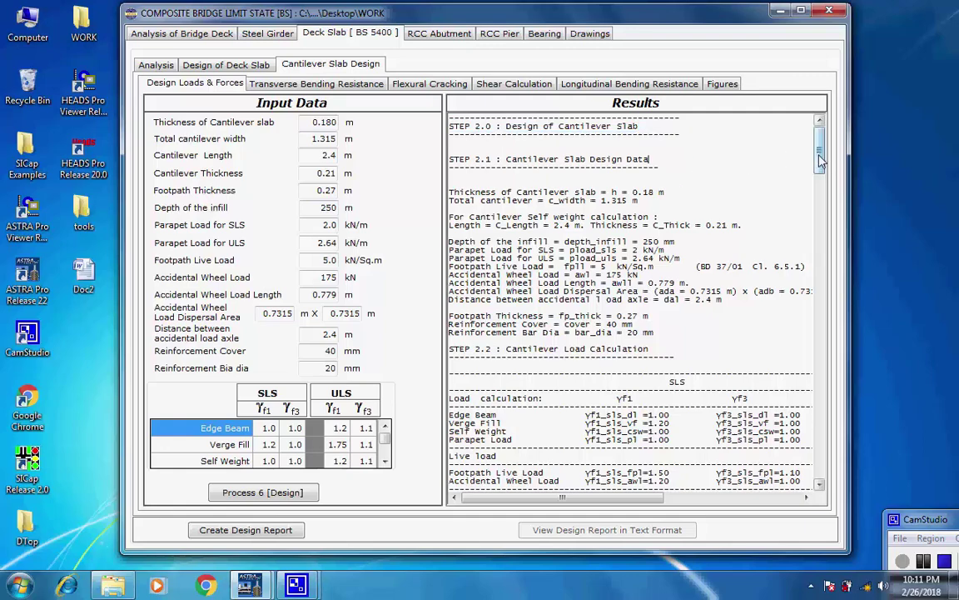
left_click_drag(820, 159, 828, 254)
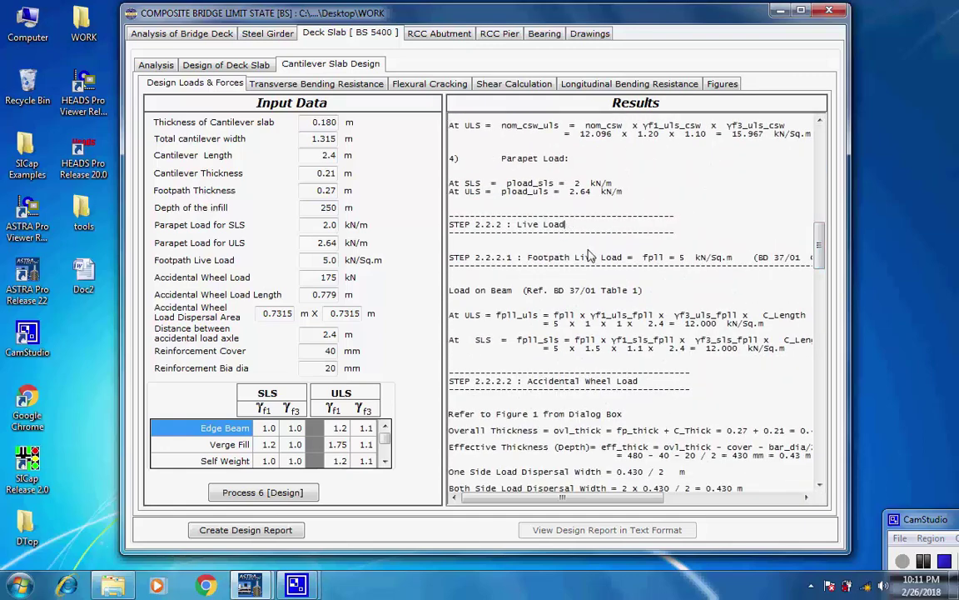
left_click(646, 385)
left_click_drag(819, 267, 823, 338)
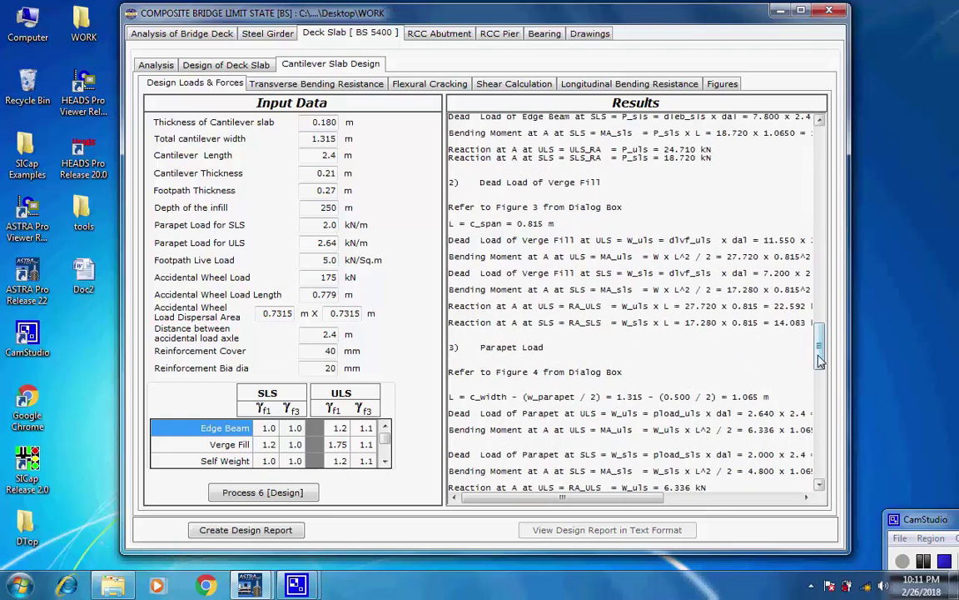
left_click_drag(821, 357, 823, 391)
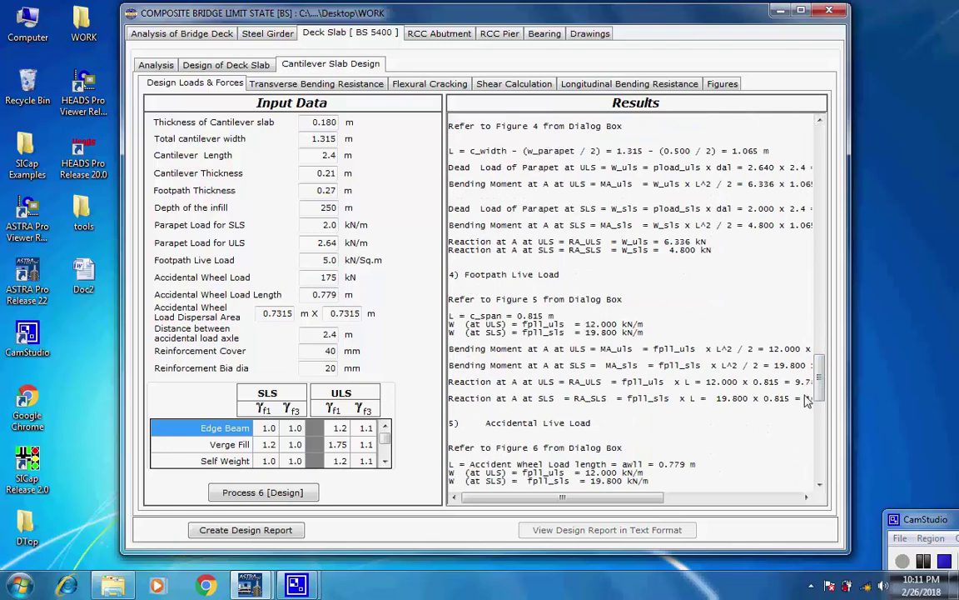
left_click_drag(821, 385, 821, 451)
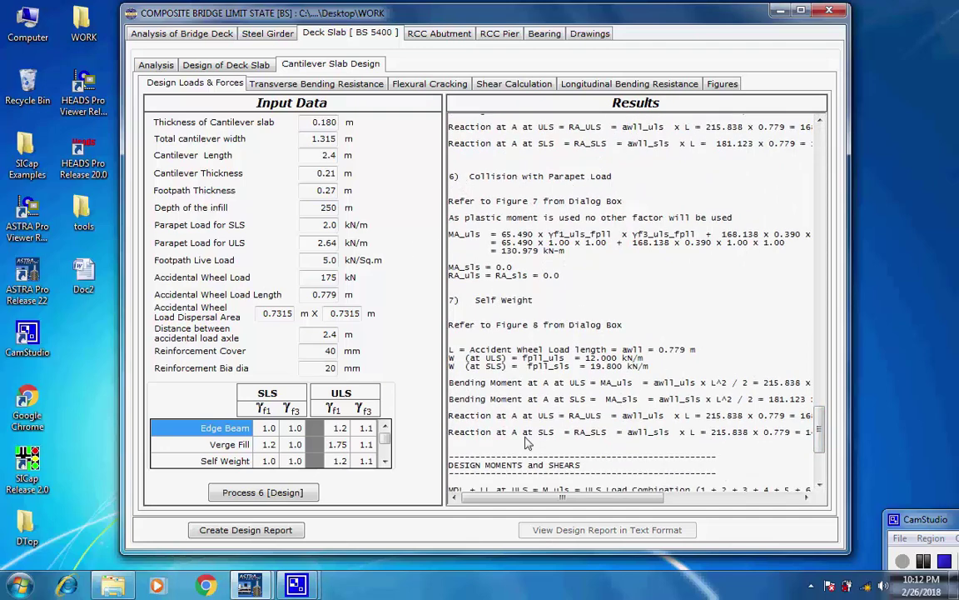
Review the DESIGN MOMENTS and SHEARS section at the end of the cantilever slab's design loads and forces results
left_click_drag(821, 451, 821, 471)
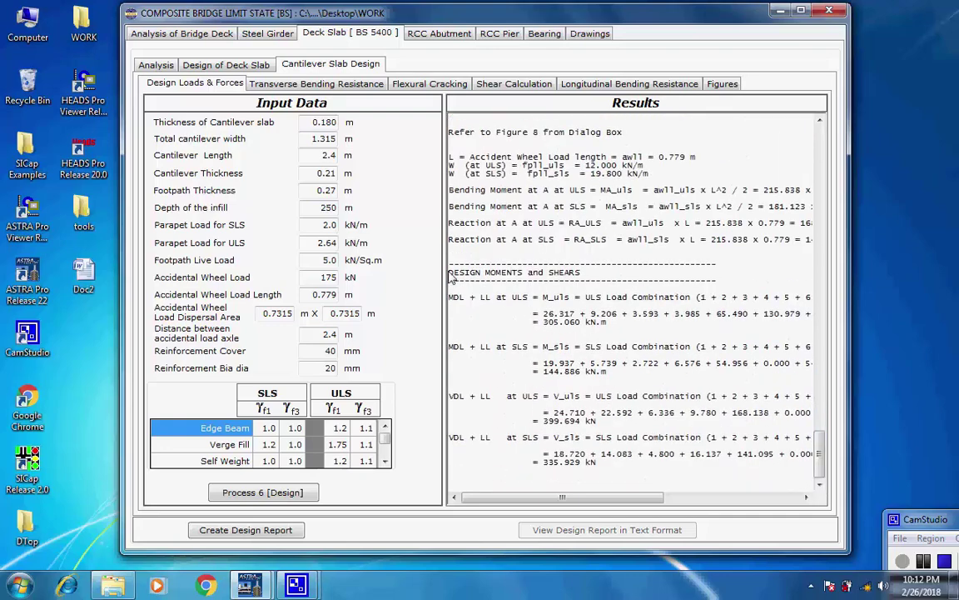
left_click_drag(450, 273, 583, 273)
left_click(604, 277)
Process the cantilever slab's transverse bending resistance design to produce the STEP 2.3 moment of resistance check
left_click(329, 88)
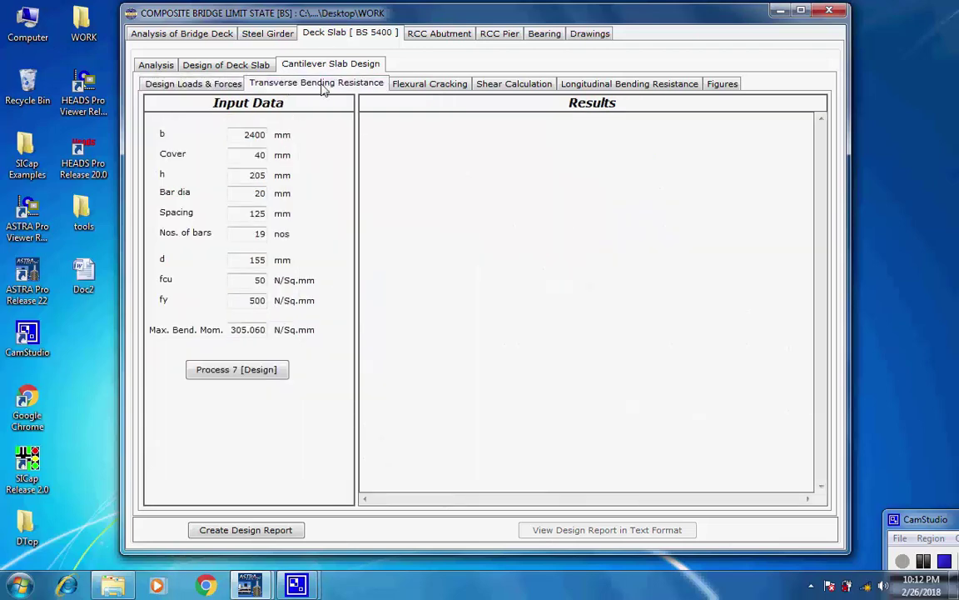
left_click(247, 373)
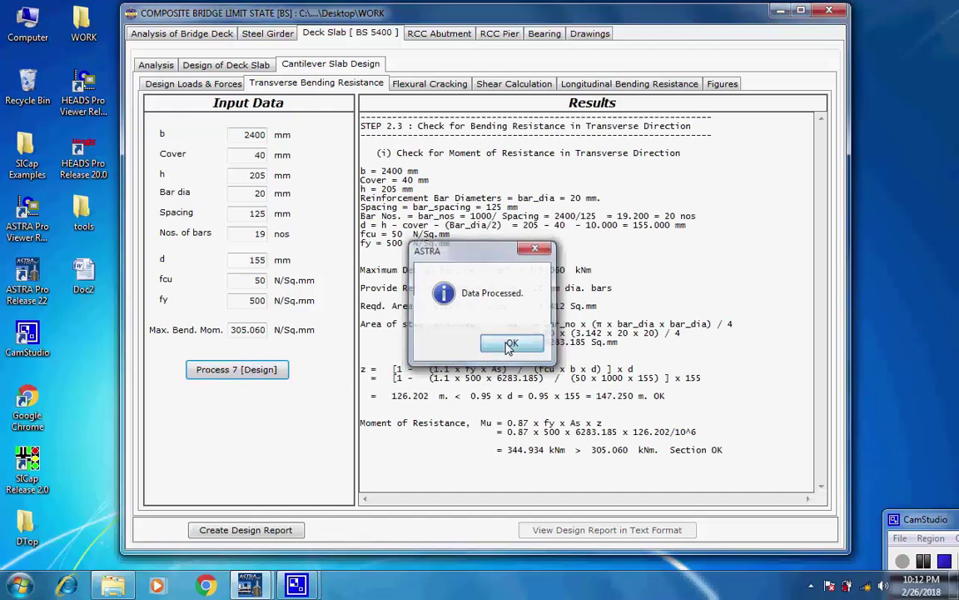
left_click(509, 344)
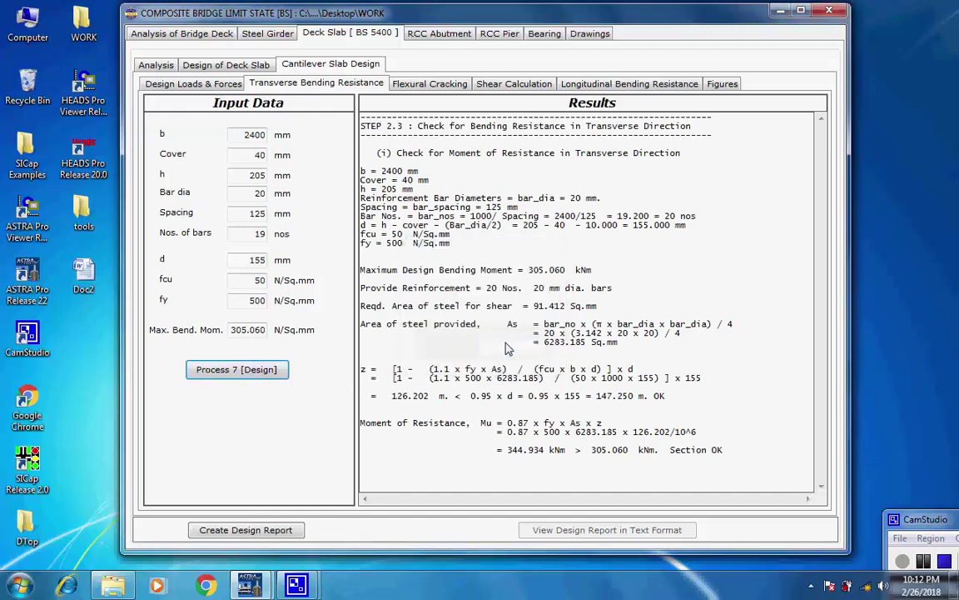
Process the cantilever slab's flexural cracking design and review the STEP 2.4 results down to the crack width check
left_click(427, 85)
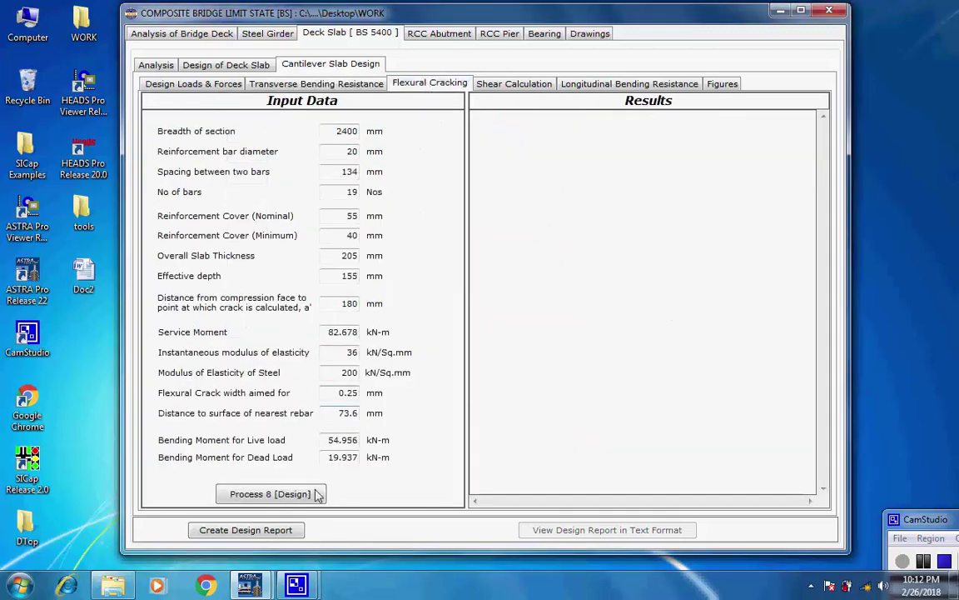
left_click(270, 495)
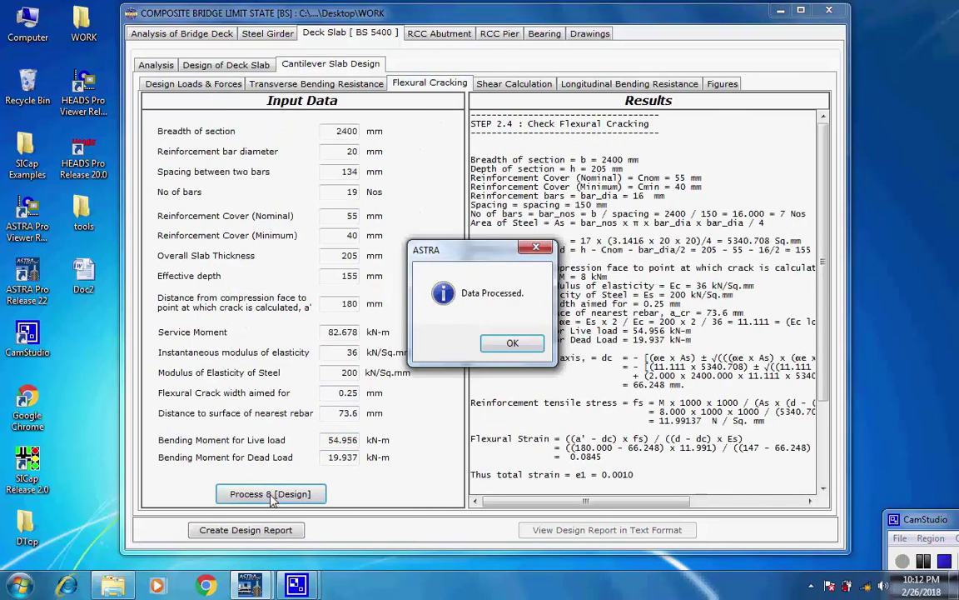
left_click(513, 344)
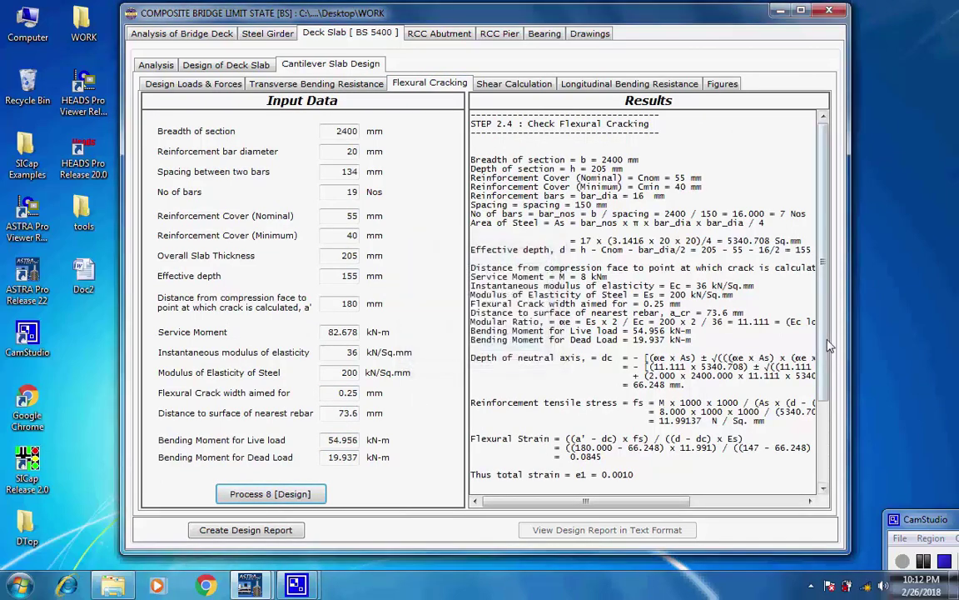
scroll(825, 346, "down", 3)
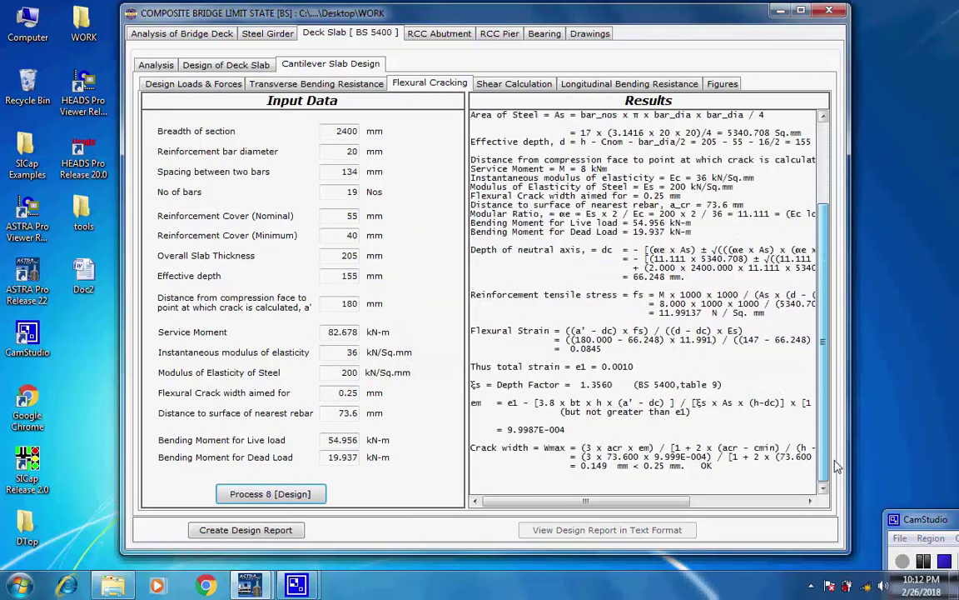
scroll(745, 333, "up", 3)
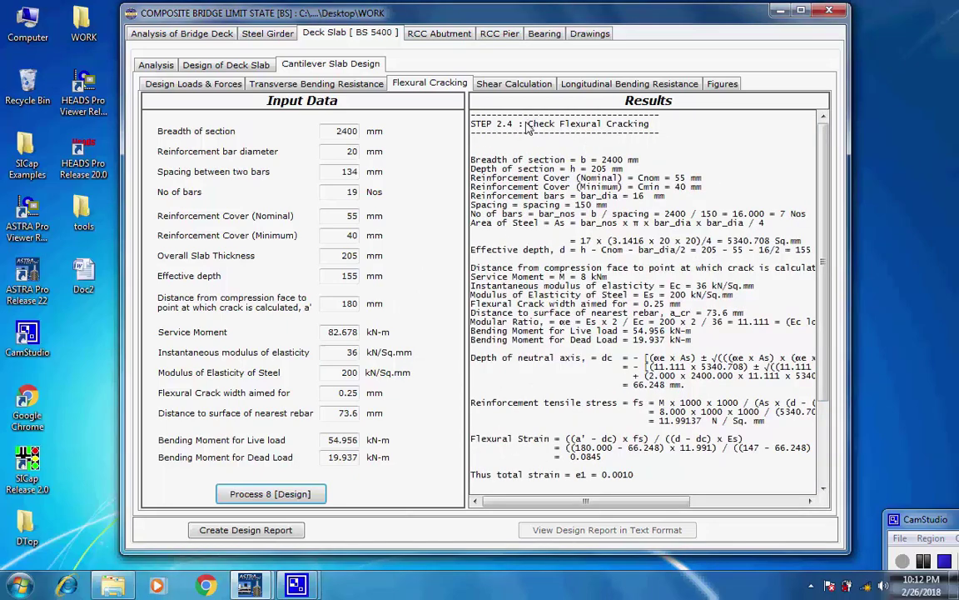
Process the cantilever slab's shear calculation design and review the Step 2.5 results
left_click_drag(526, 125, 667, 126)
left_click(631, 123)
left_click(526, 87)
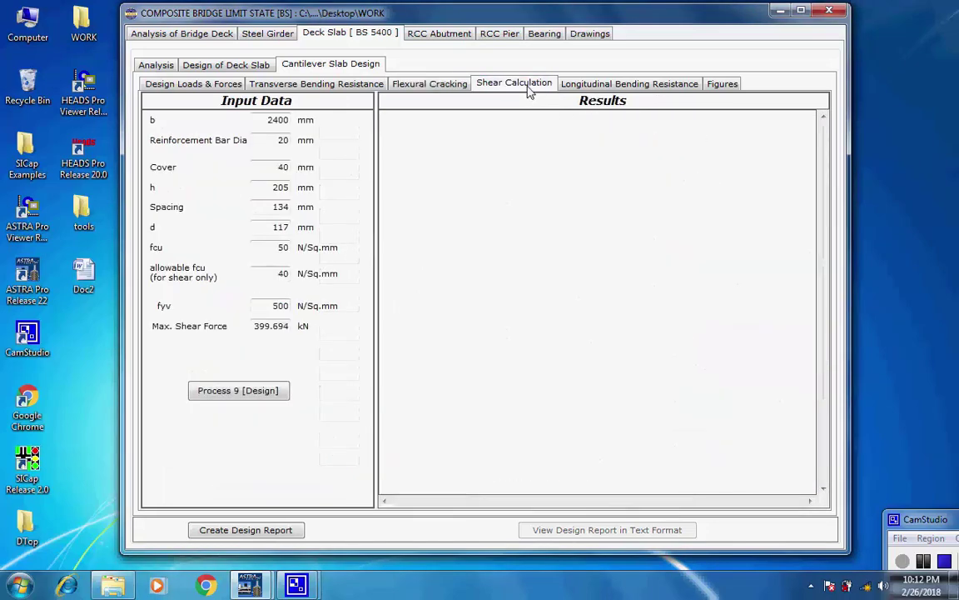
left_click(243, 388)
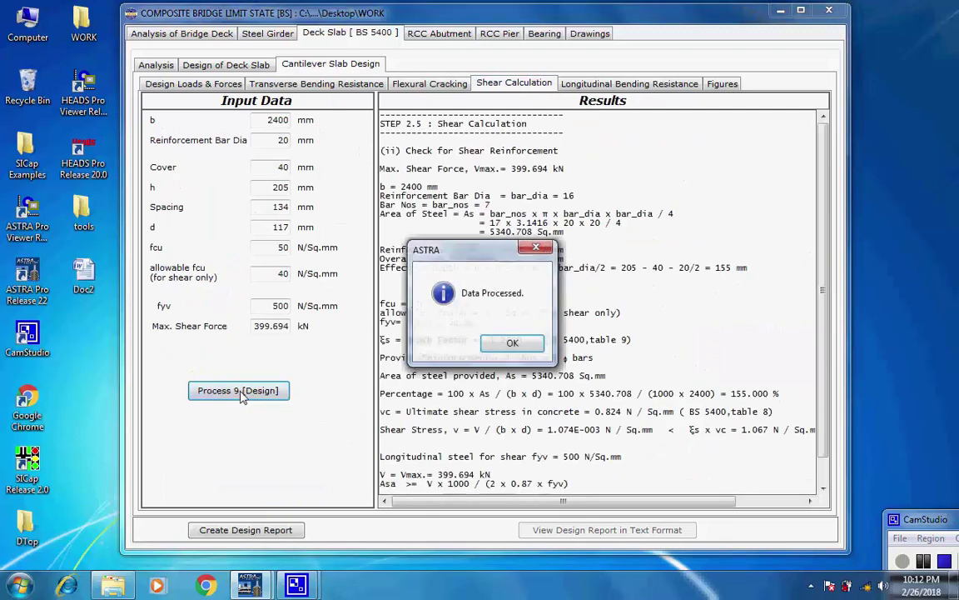
left_click(512, 344)
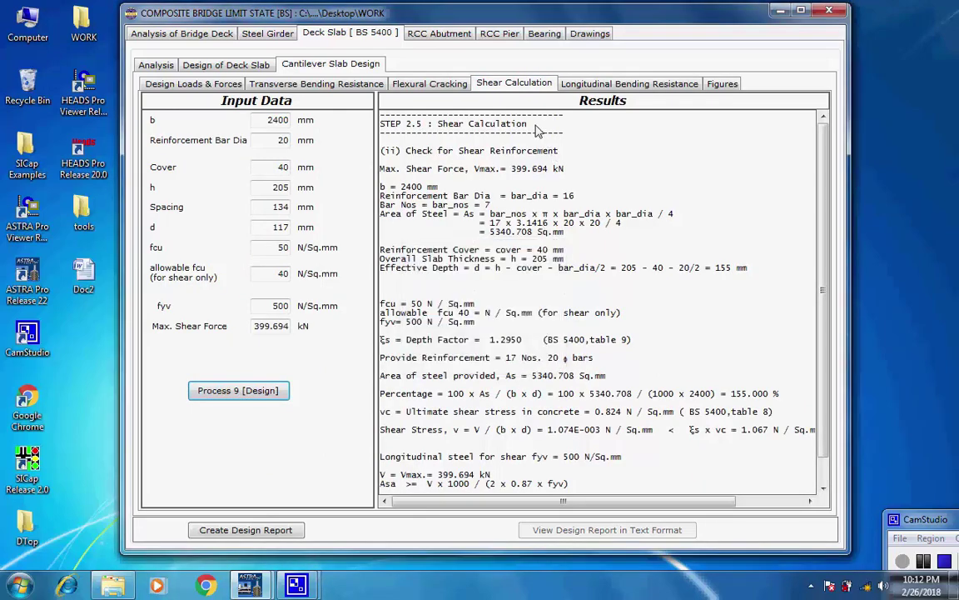
left_click_drag(530, 125, 371, 125)
left_click(576, 161)
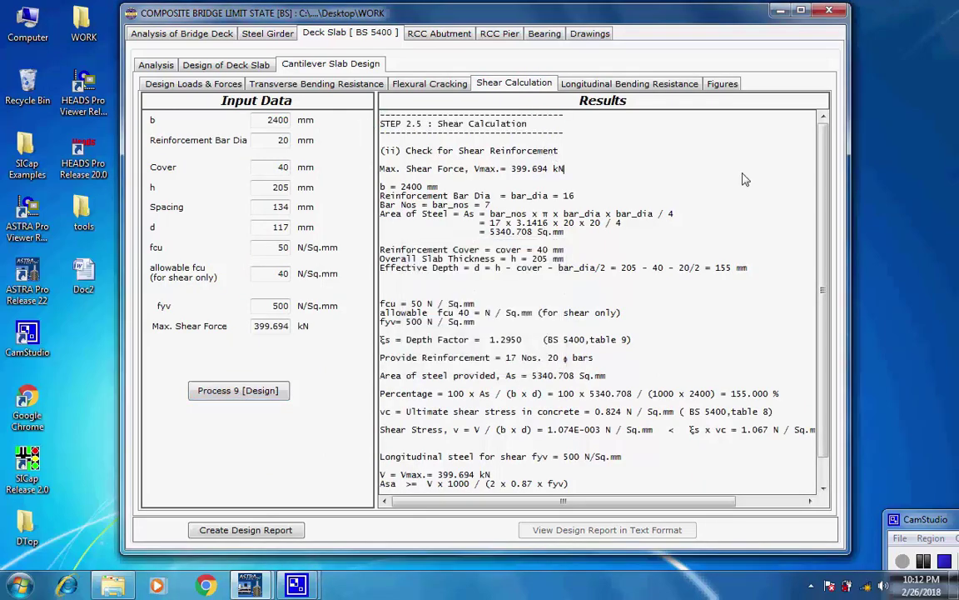
scroll(821, 292, "down", 1)
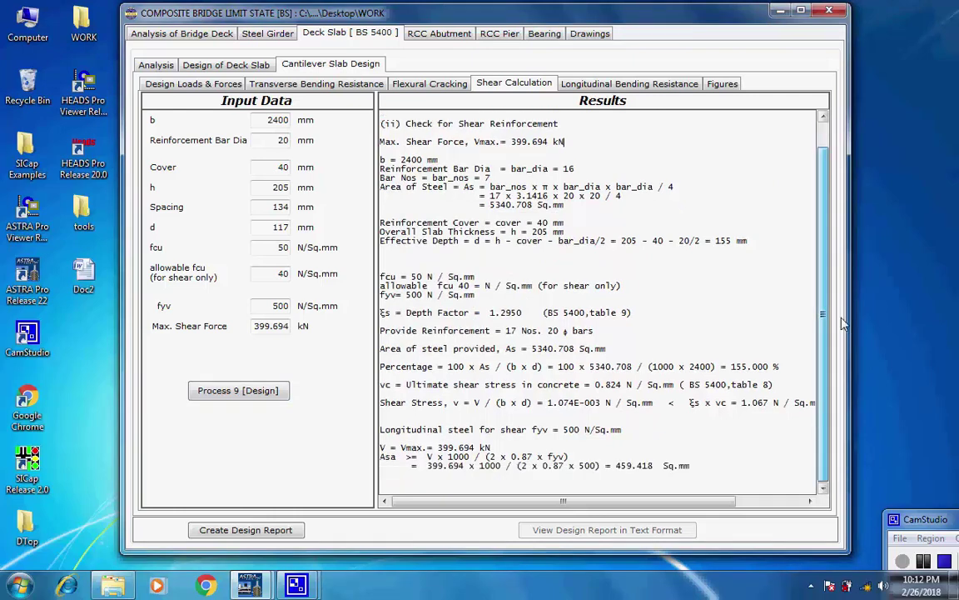
scroll(812, 283, "up", 1)
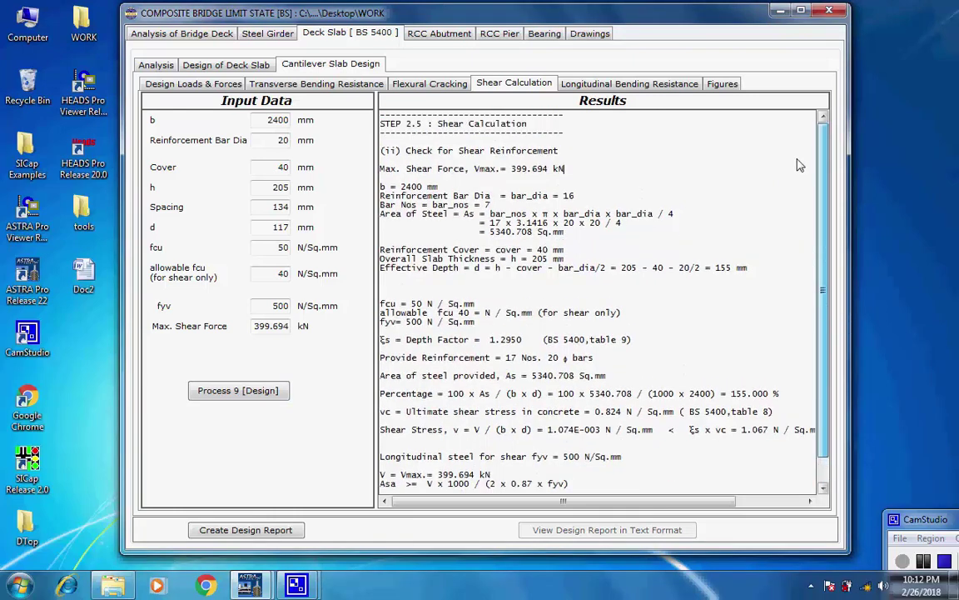
Process the cantilever slab's longitudinal bending resistance design and view the cantilever slab's design figures
left_click(577, 85)
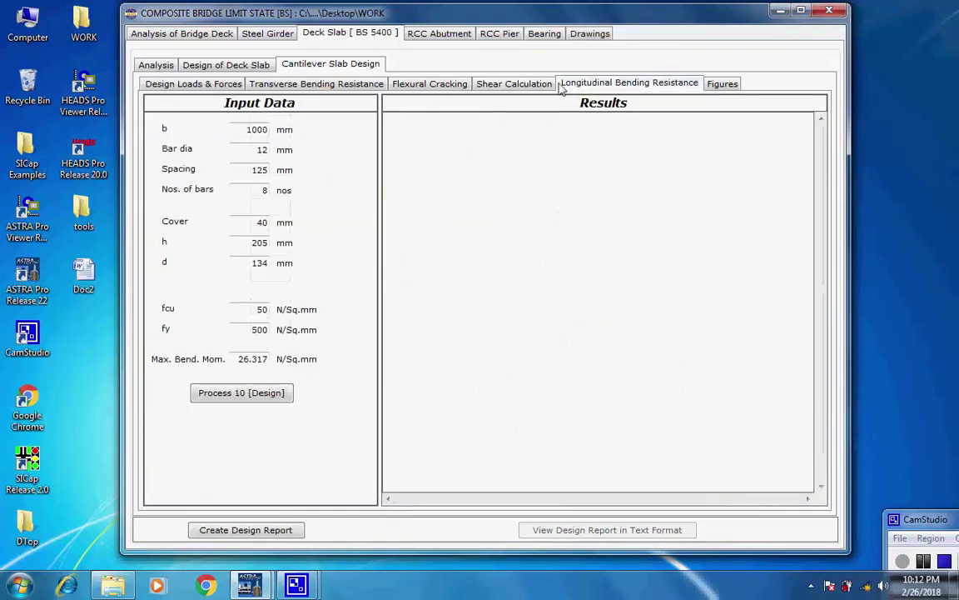
left_click(240, 394)
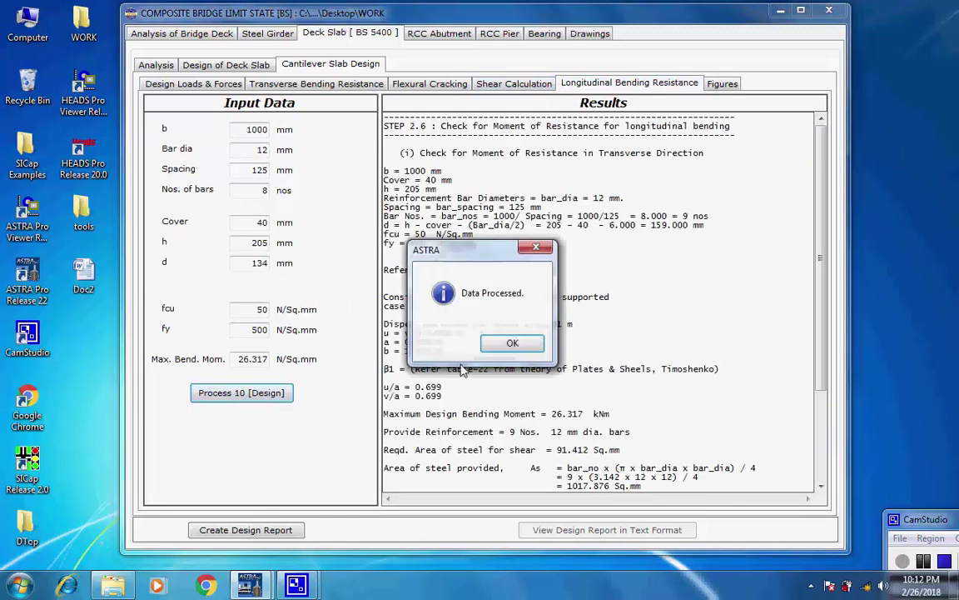
left_click(508, 346)
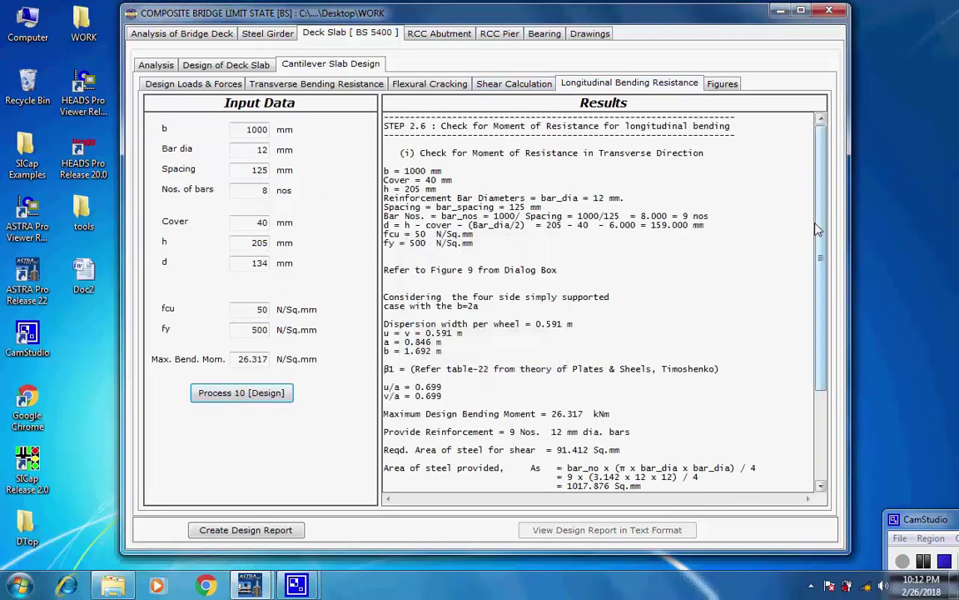
left_click_drag(821, 250, 803, 187)
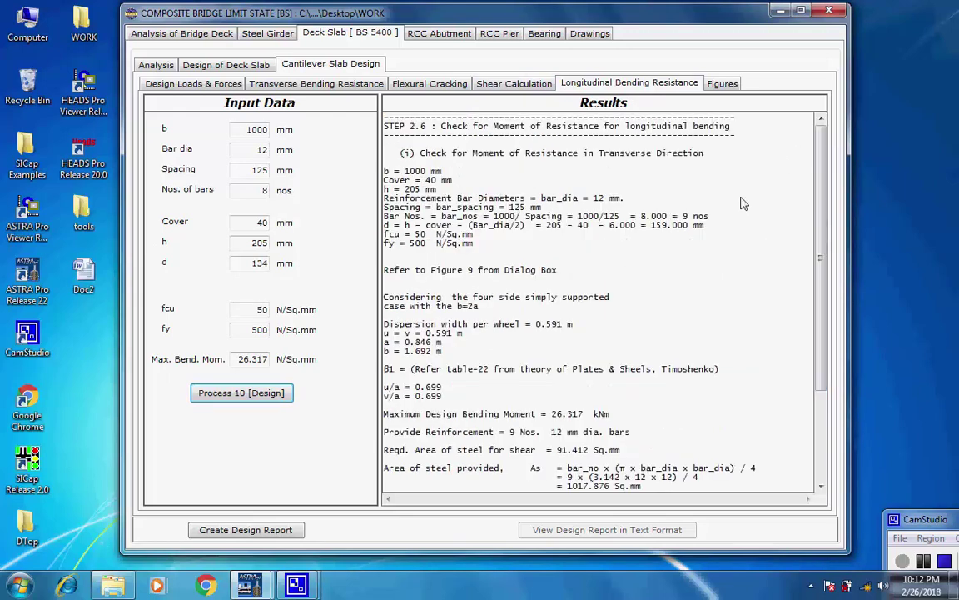
left_click(718, 85)
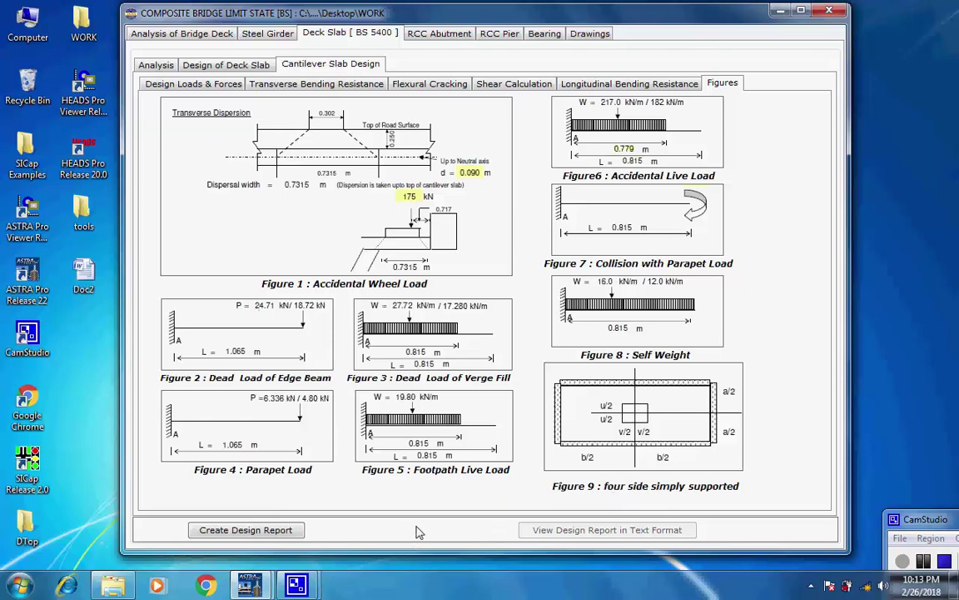
Create the deck slab design report, view its Step 1.0 and Step 2.0 sections, and close it
left_click(244, 531)
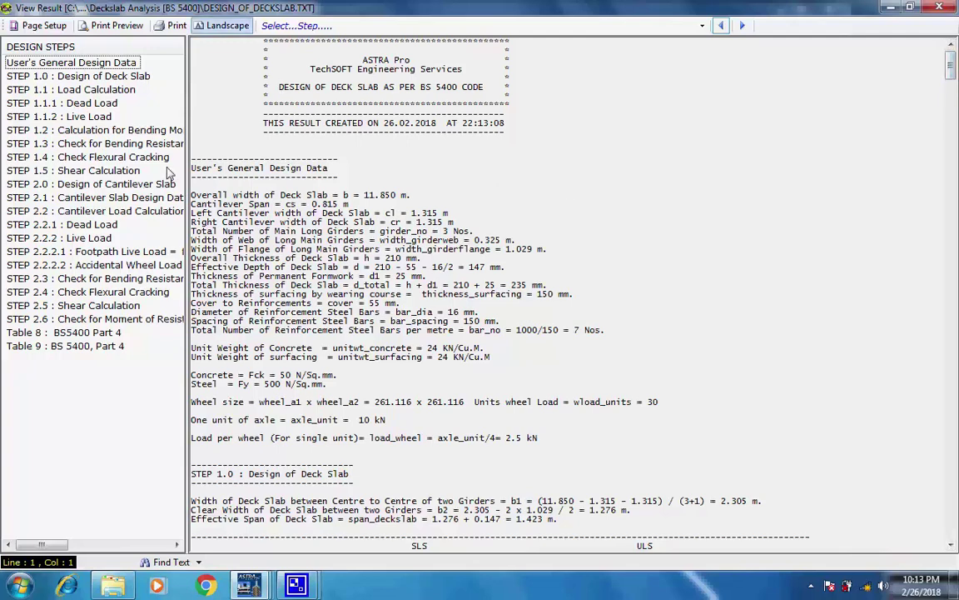
left_click(79, 79)
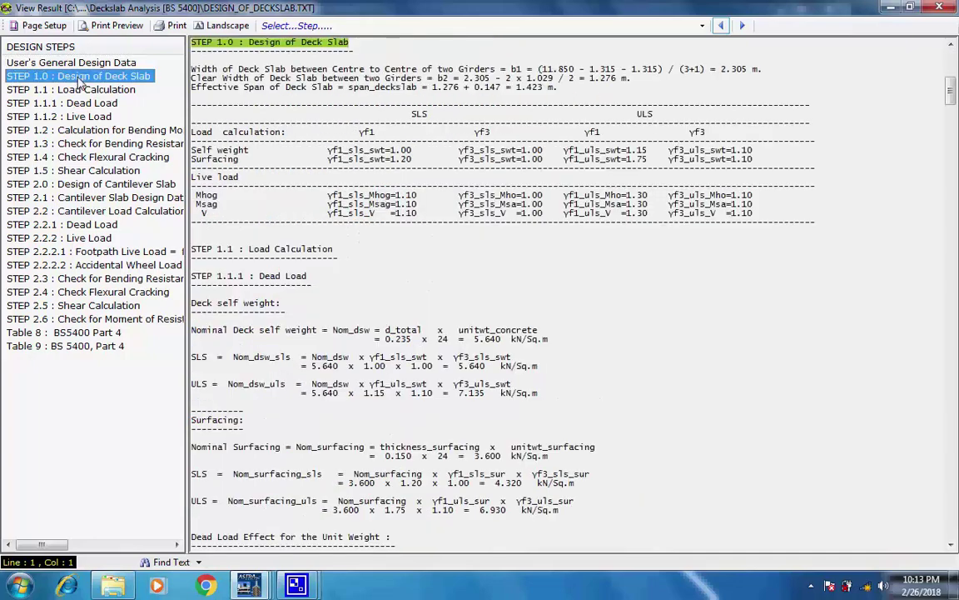
left_click(121, 185)
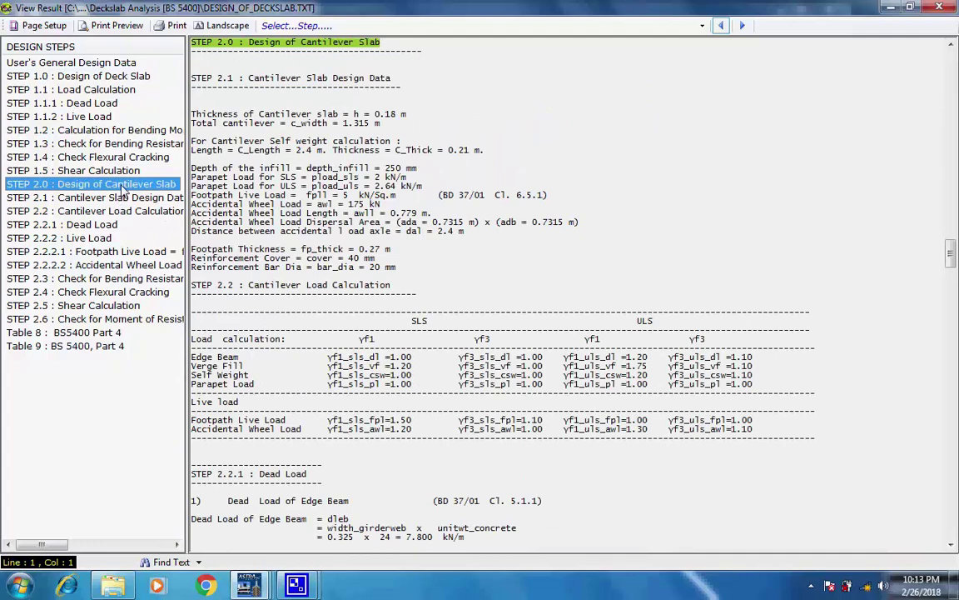
left_click(940, 8)
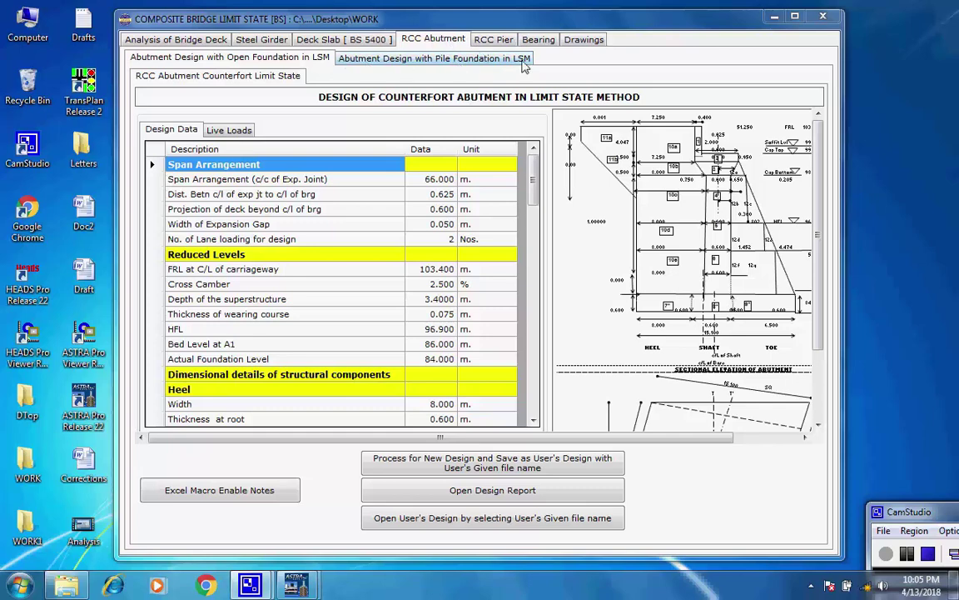
Examine the input data for the abutment design with pile foundation, from girder cross-section and superstructure loads through return wall details
left_click(446, 60)
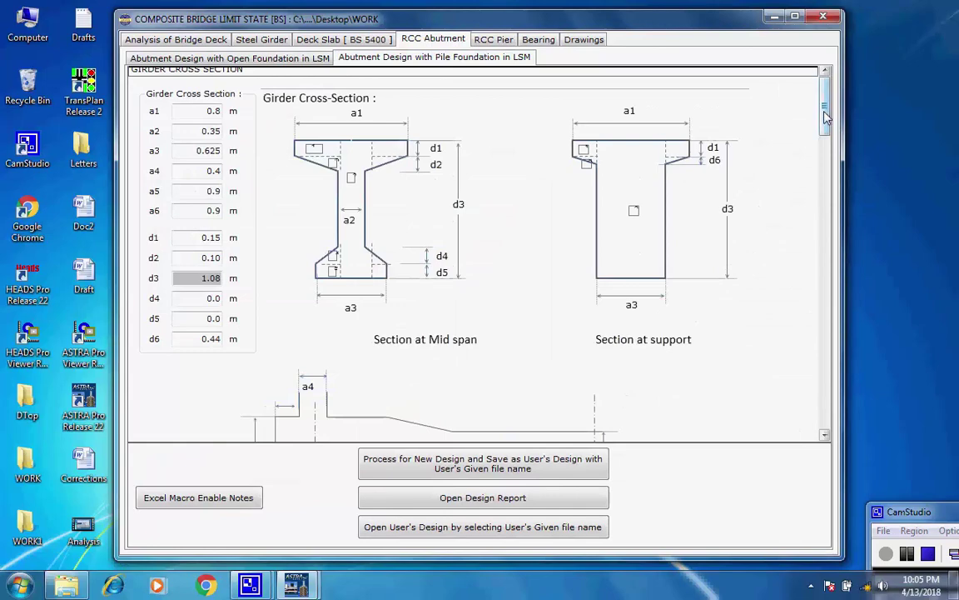
left_click_drag(825, 117, 822, 268)
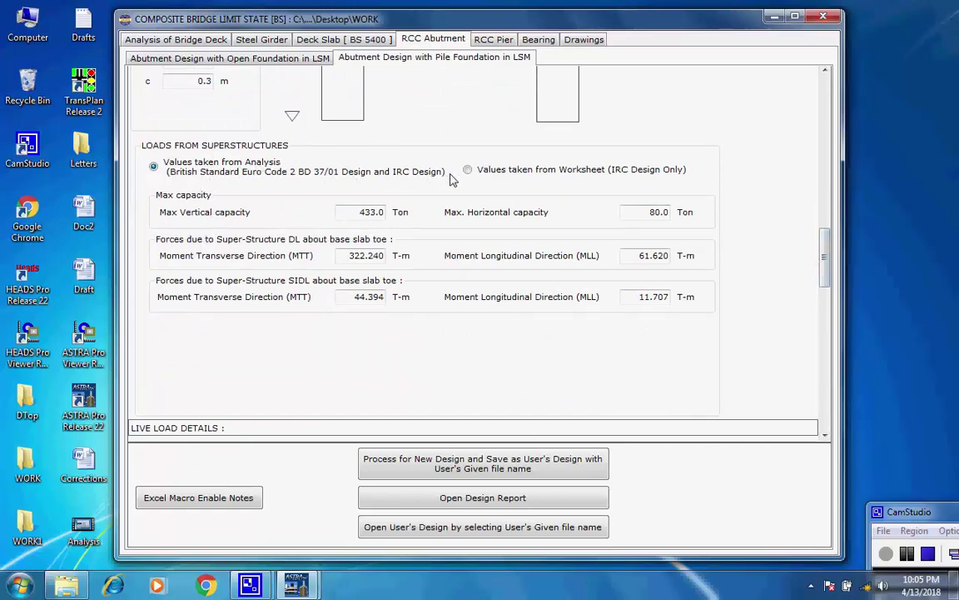
double_click(361, 214)
left_click_drag(350, 255, 390, 263)
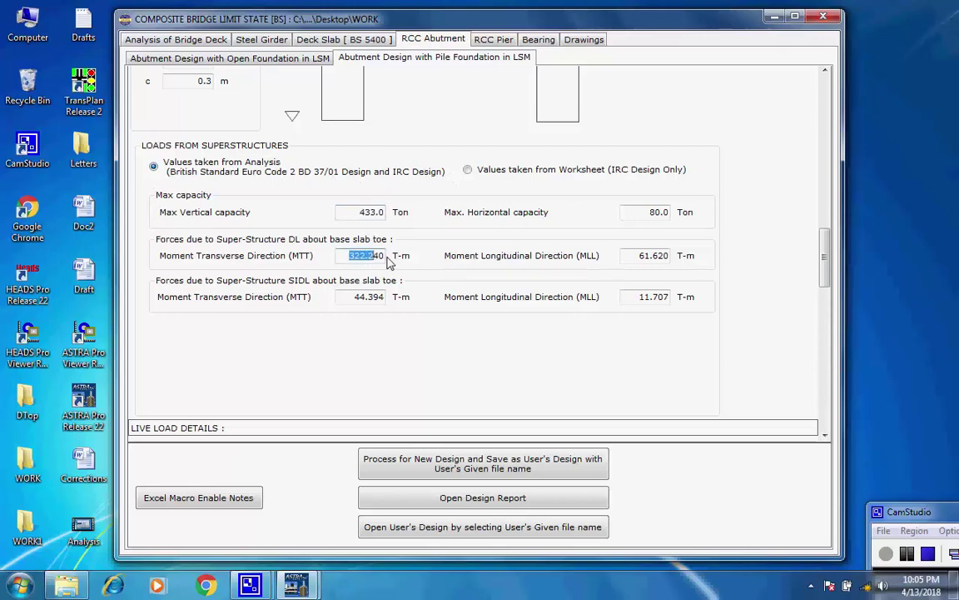
left_click_drag(357, 298, 395, 301)
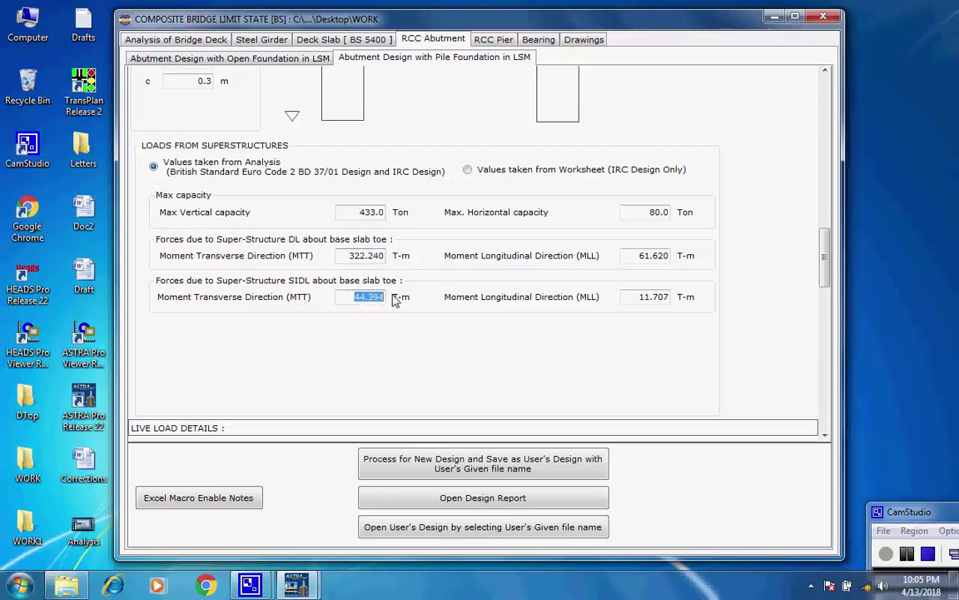
left_click(388, 302)
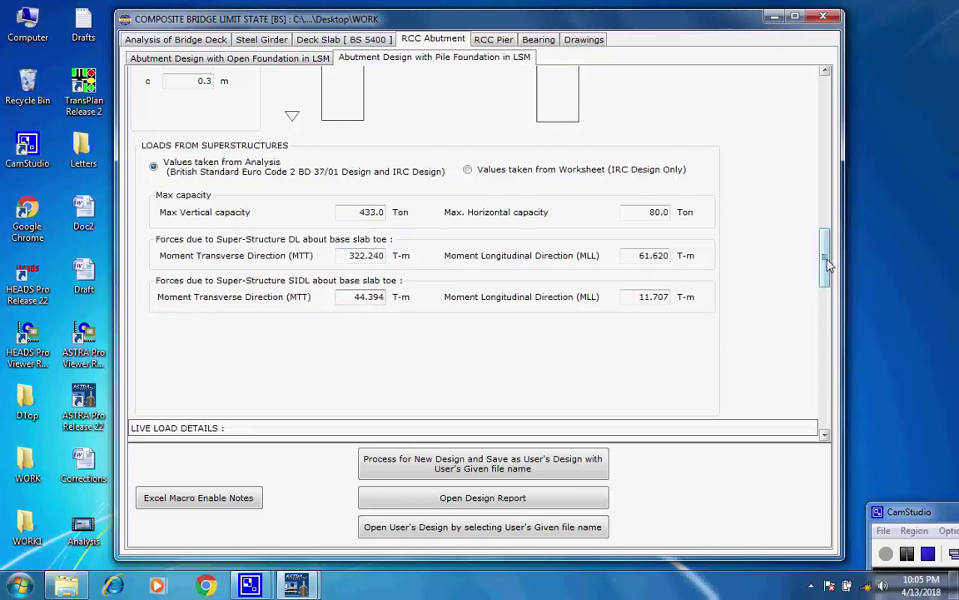
left_click_drag(829, 265, 827, 328)
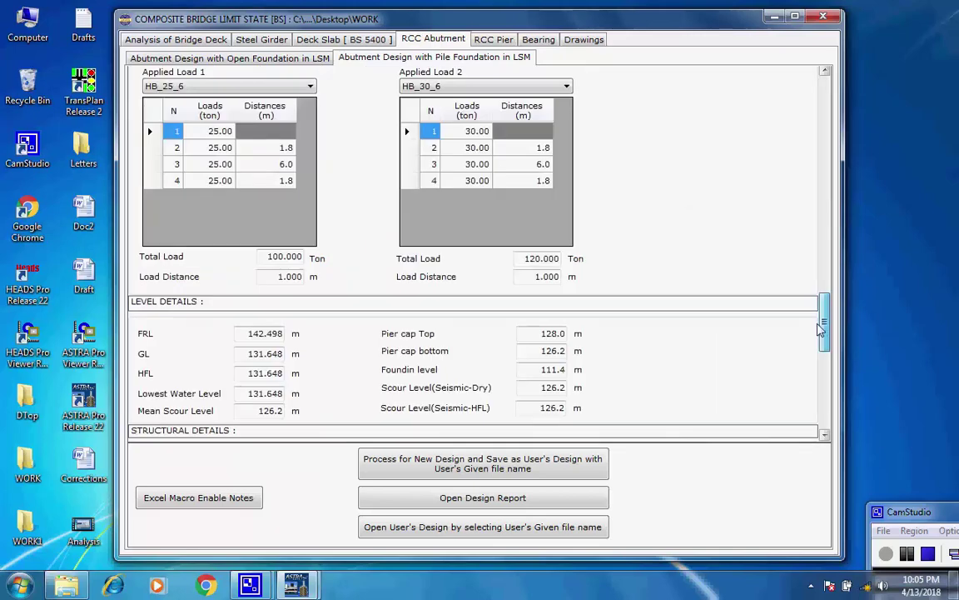
left_click(827, 425)
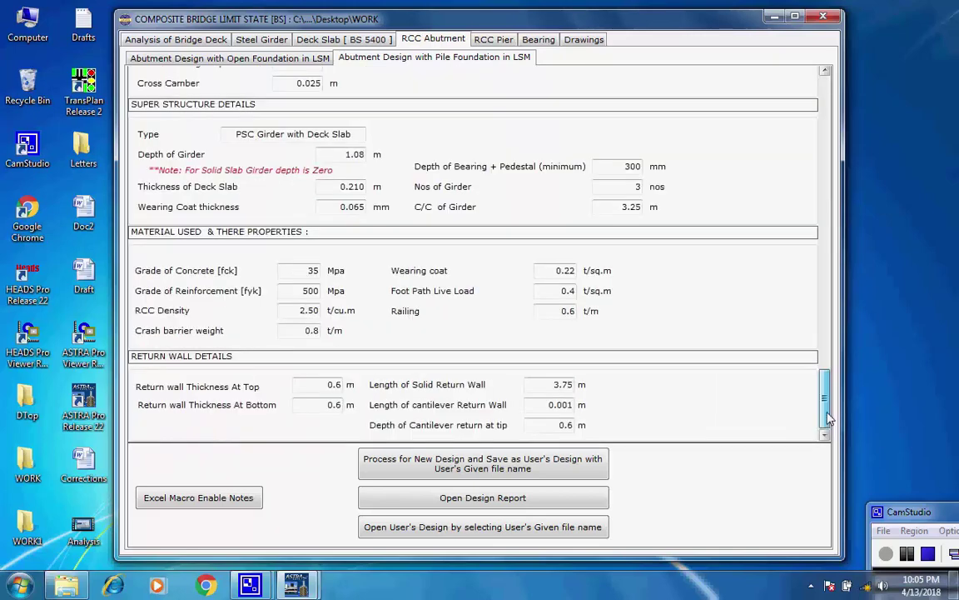
left_click_drag(825, 390, 824, 290)
scroll(806, 104, "up", 10)
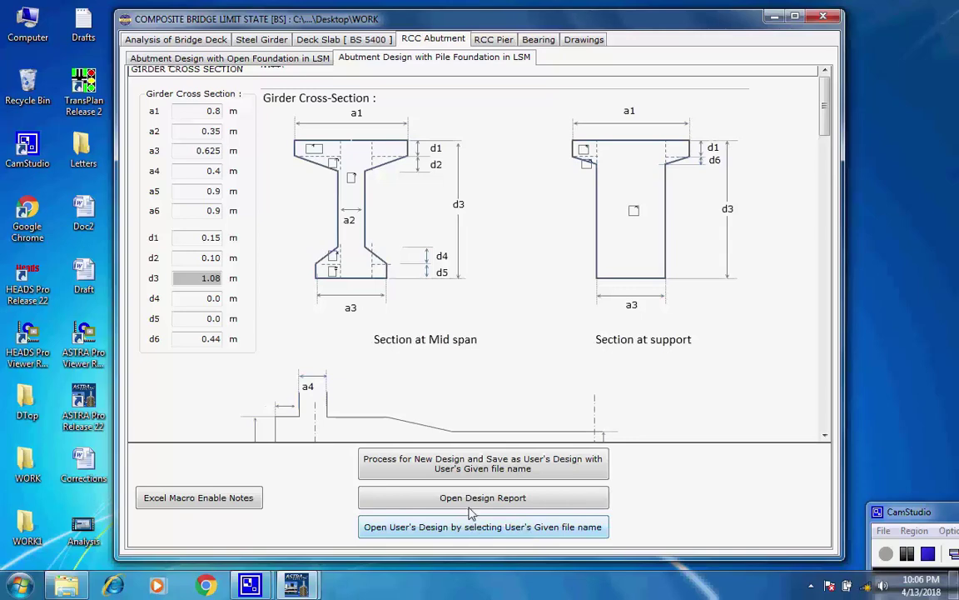
Process the pile-foundation abutment as a new design and switch to its Excel design report
left_click(491, 464)
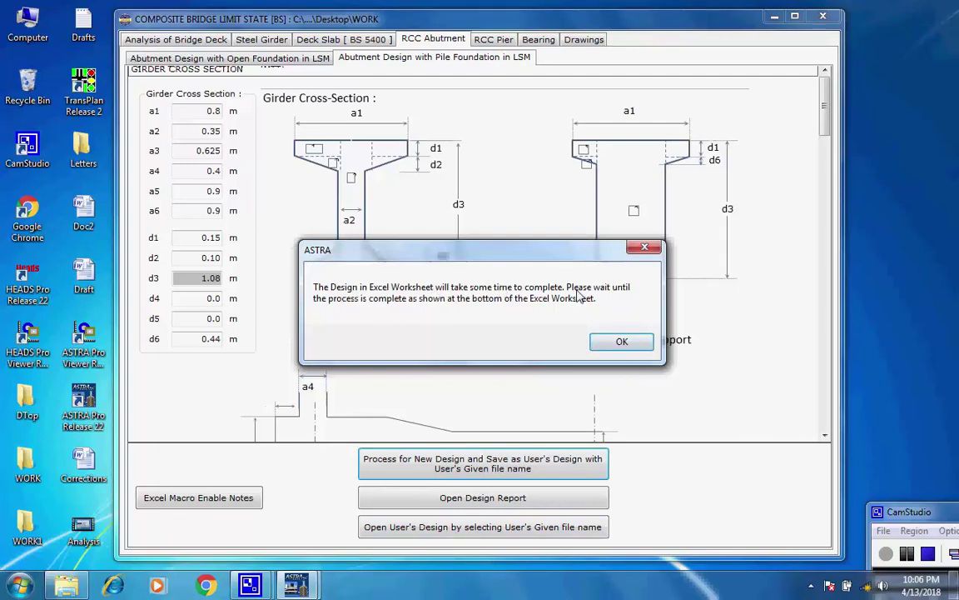
left_click(617, 342)
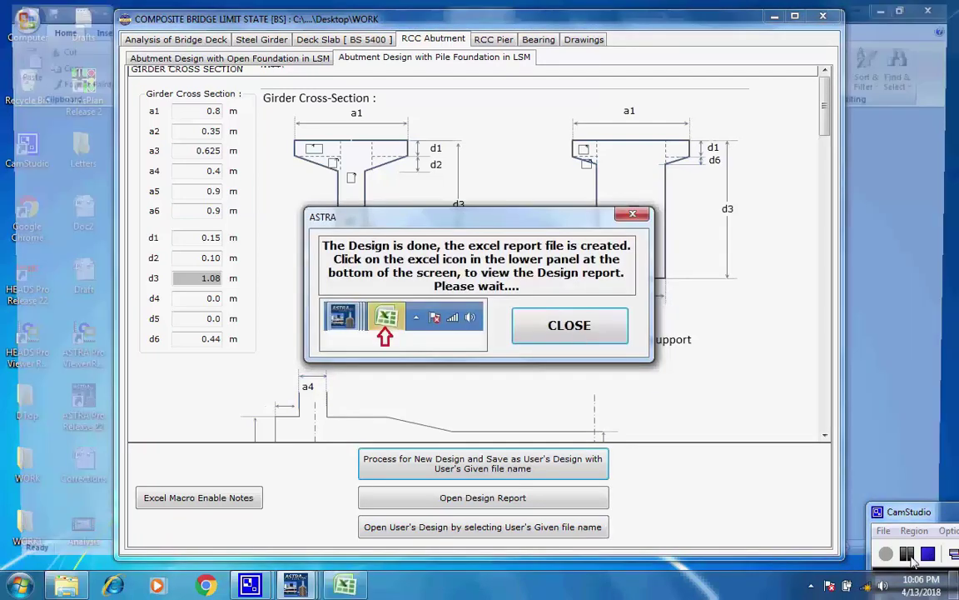
left_click(577, 335)
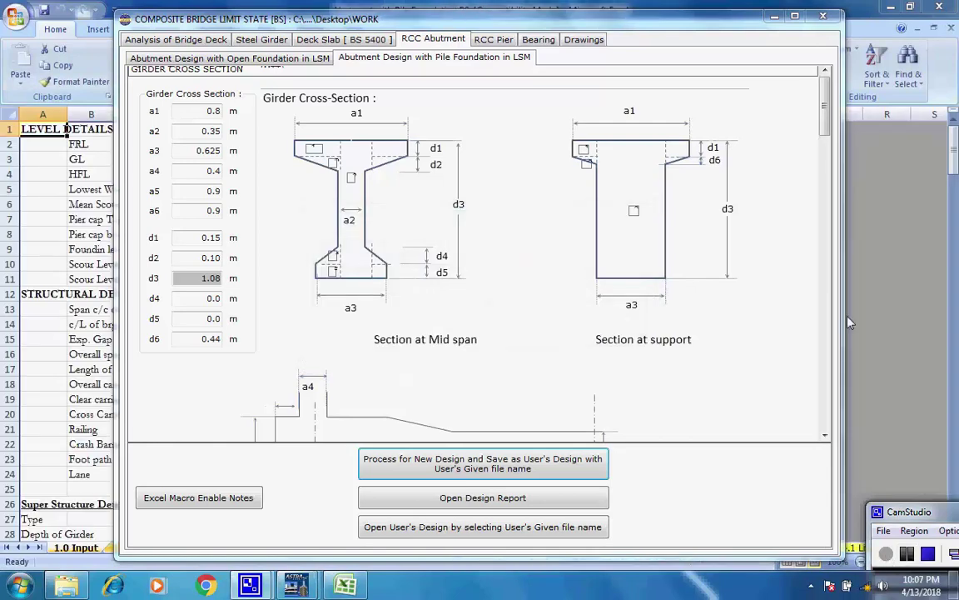
left_click(880, 288)
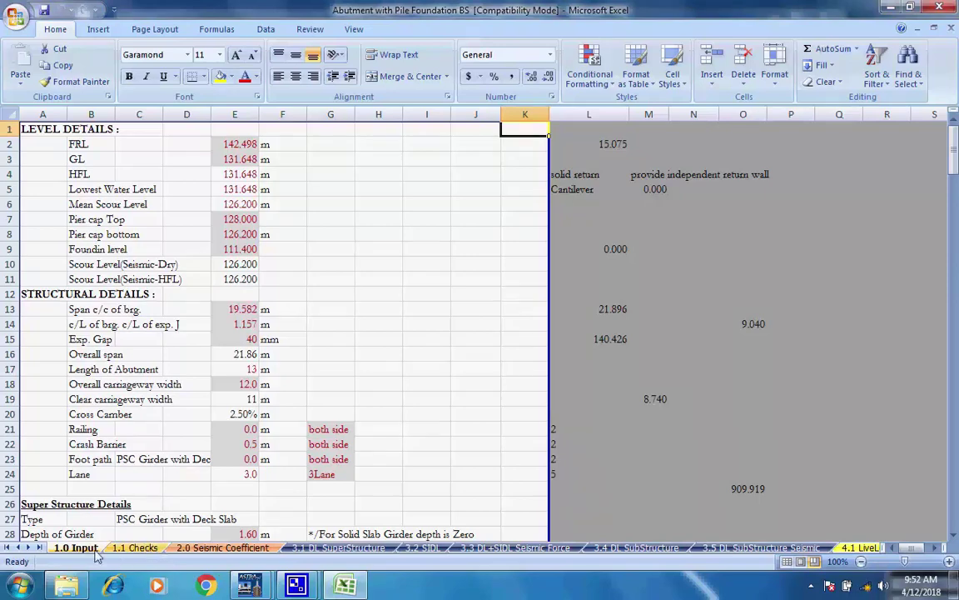
Examine the 1.1 Checks sheet's abutment shaft design, vertical reinforcement details and the BS EN 1992-1-1:2004 clause for distribution reinforcement
left_click(142, 548)
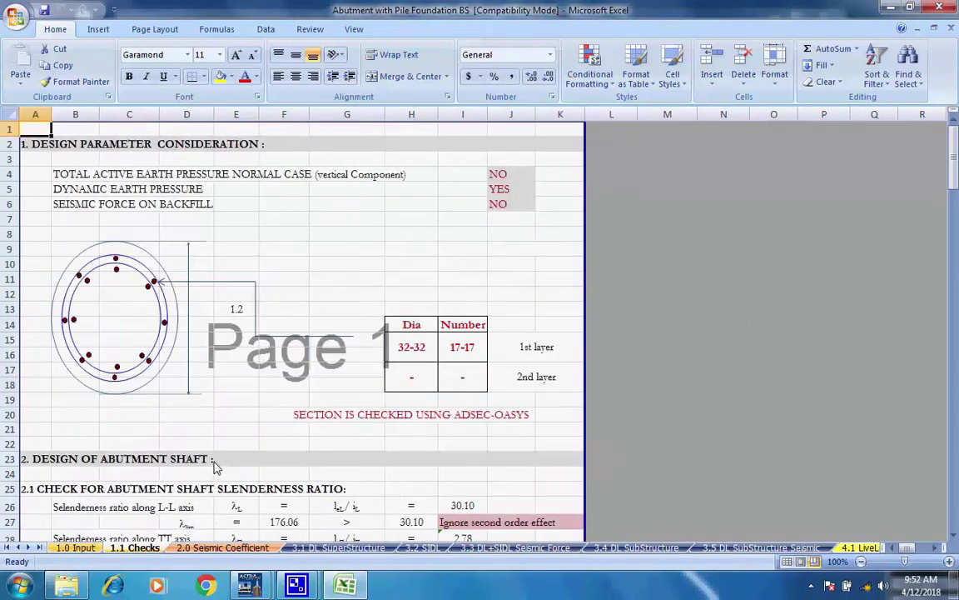
scroll(268, 421, "down", 3)
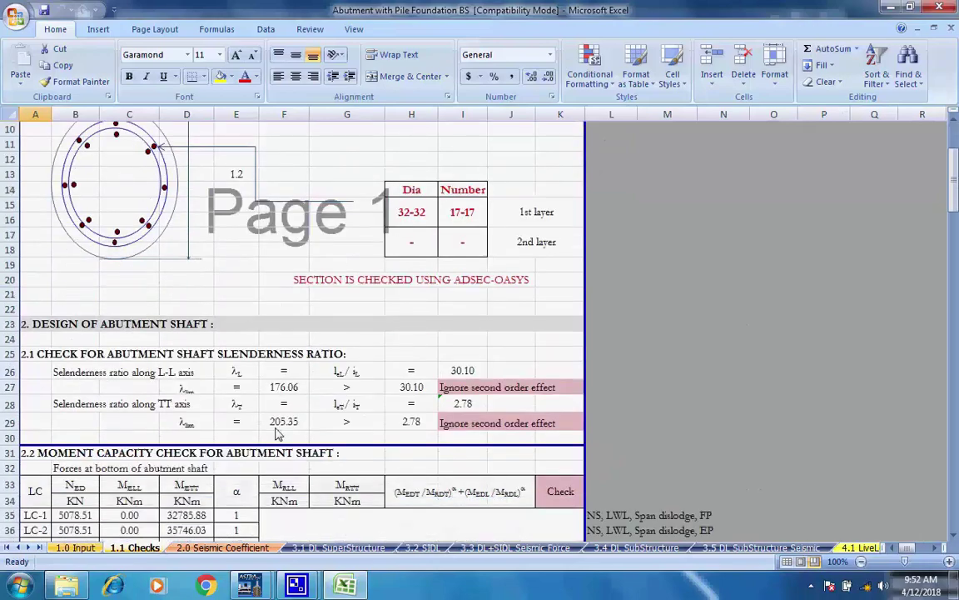
scroll(279, 432, "down", 14)
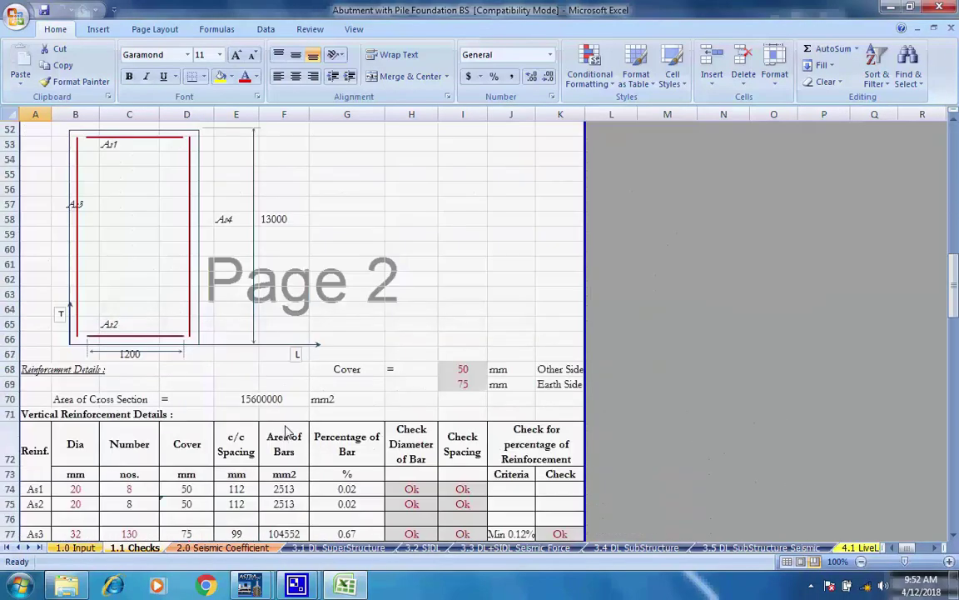
scroll(289, 430, "down", 6)
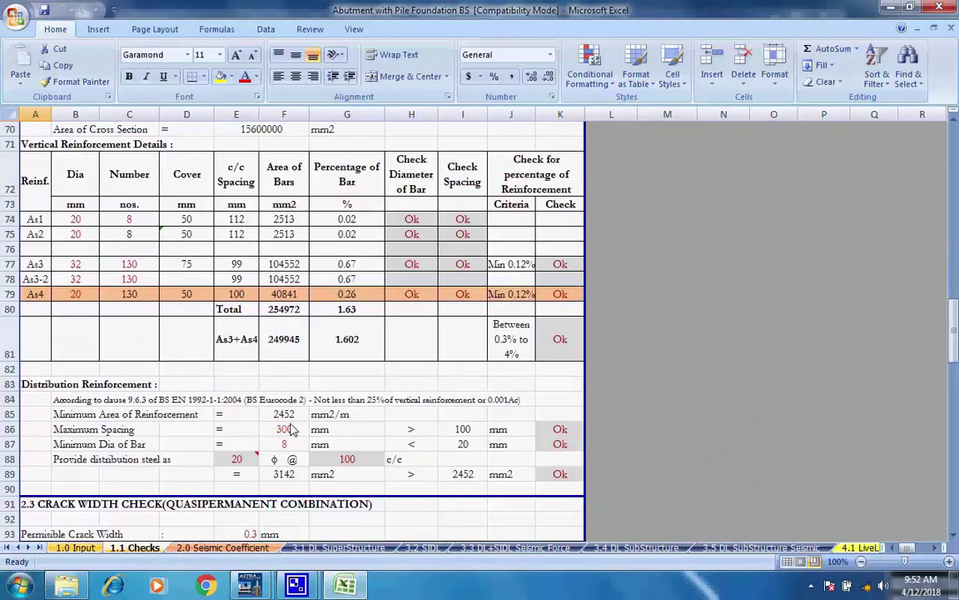
left_click(221, 401)
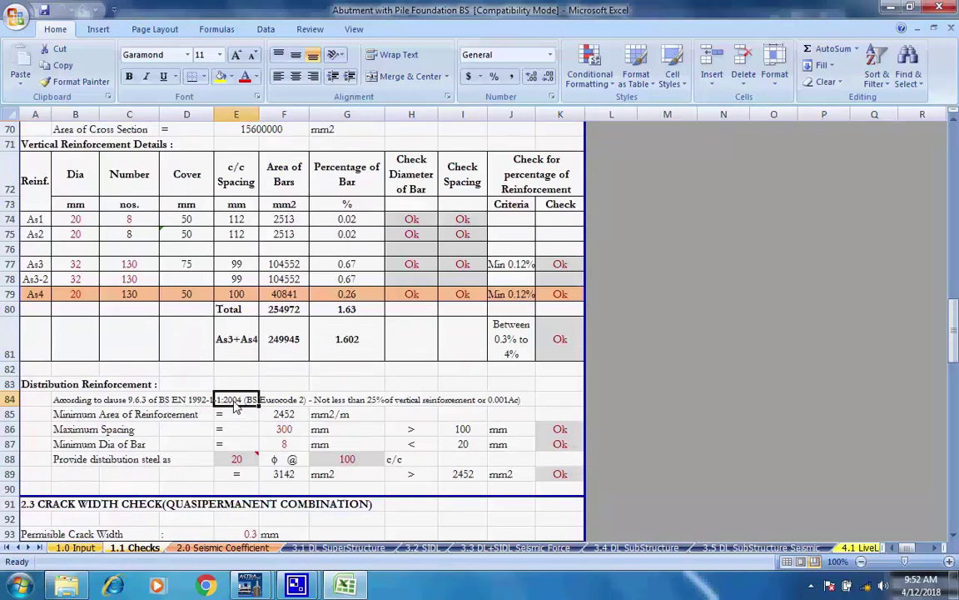
key("Right")
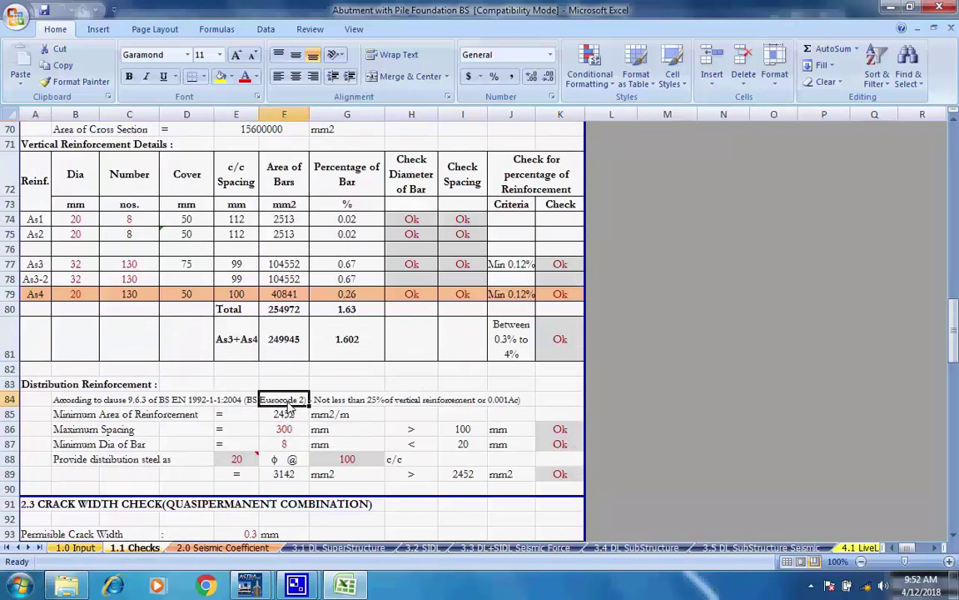
left_click(563, 401)
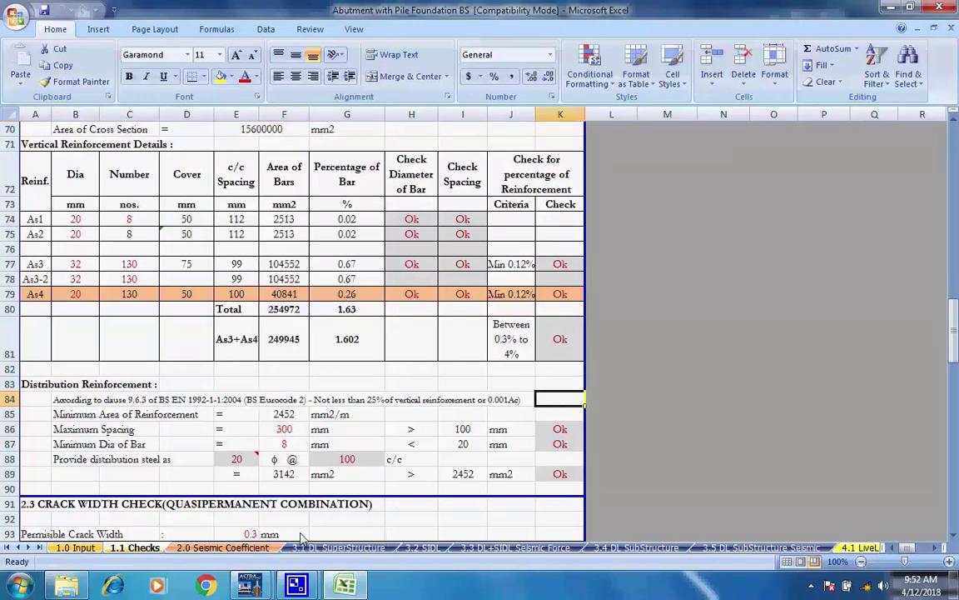
left_click(137, 400)
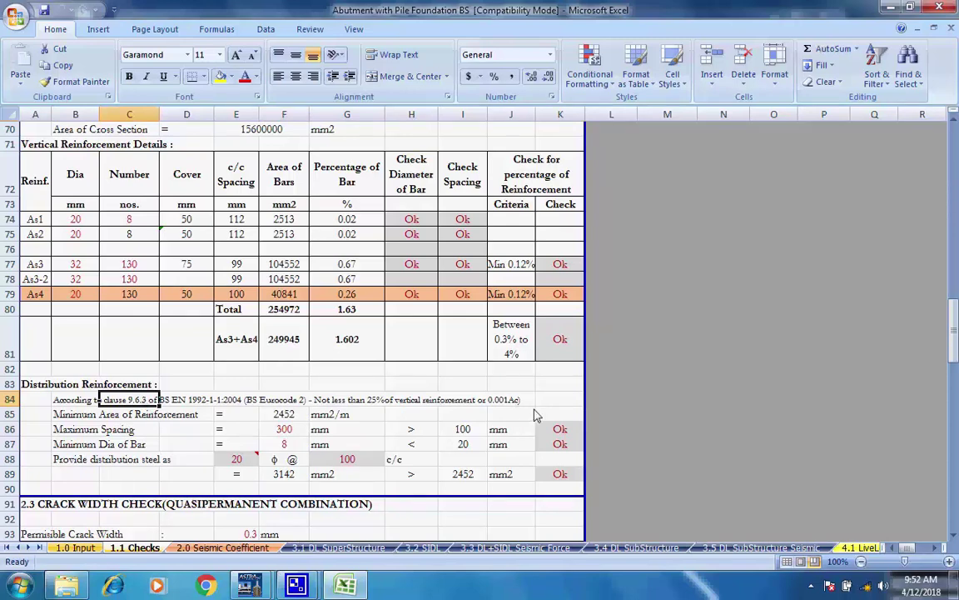
Examine the seismic force calculation on the 2.0 Seismic Coefficient sheet and the dead loads on 3.1 DL SuperStructure
key("Right")
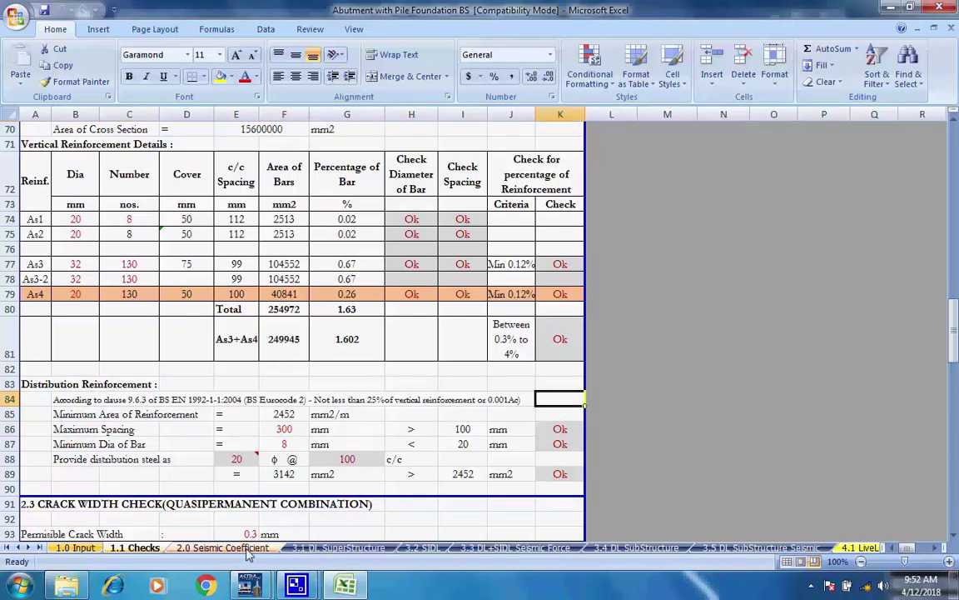
key("ctrl+Page_Down")
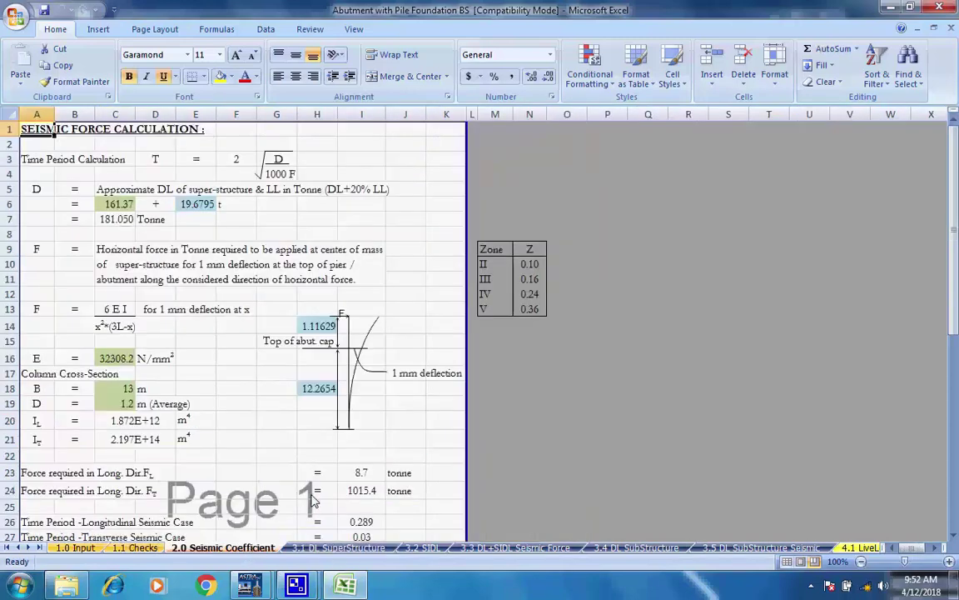
scroll(313, 498, "down", 10)
scroll(317, 505, "up", 10)
left_click(346, 551)
scroll(397, 491, "up", 20)
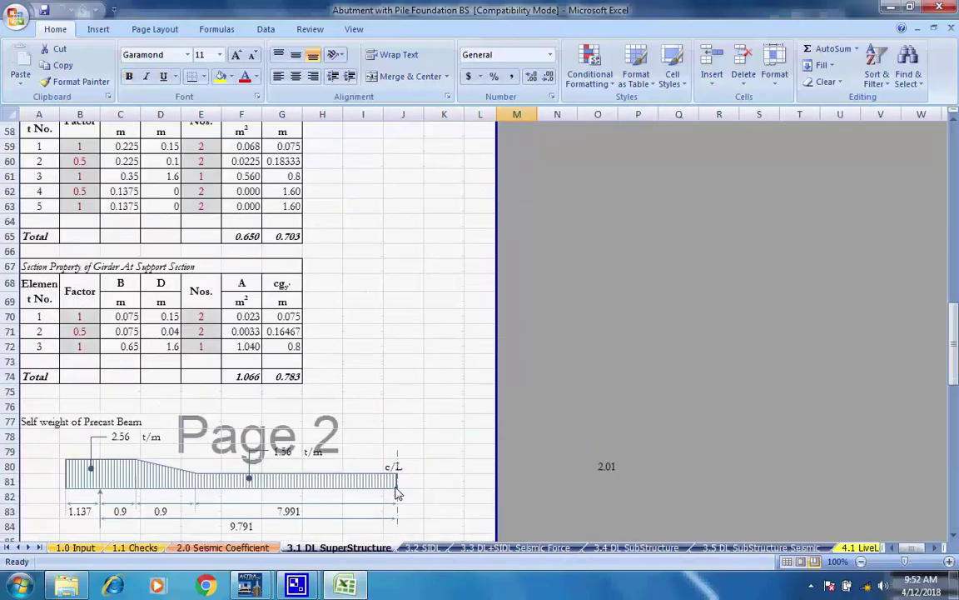
scroll(396, 495, "up", 1)
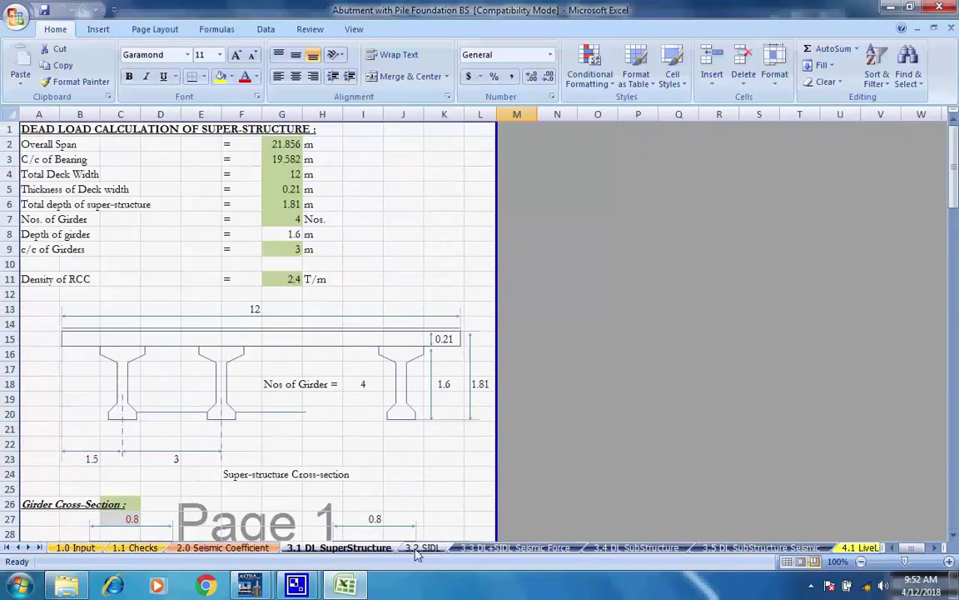
View the 3.2 SIDL, 3.3 DL+SIDL Seismic Force, 3.4 DL SubStructure and 3.5 DL SubStructure Seismic sheets in turn
key("ctrl+Page_Down")
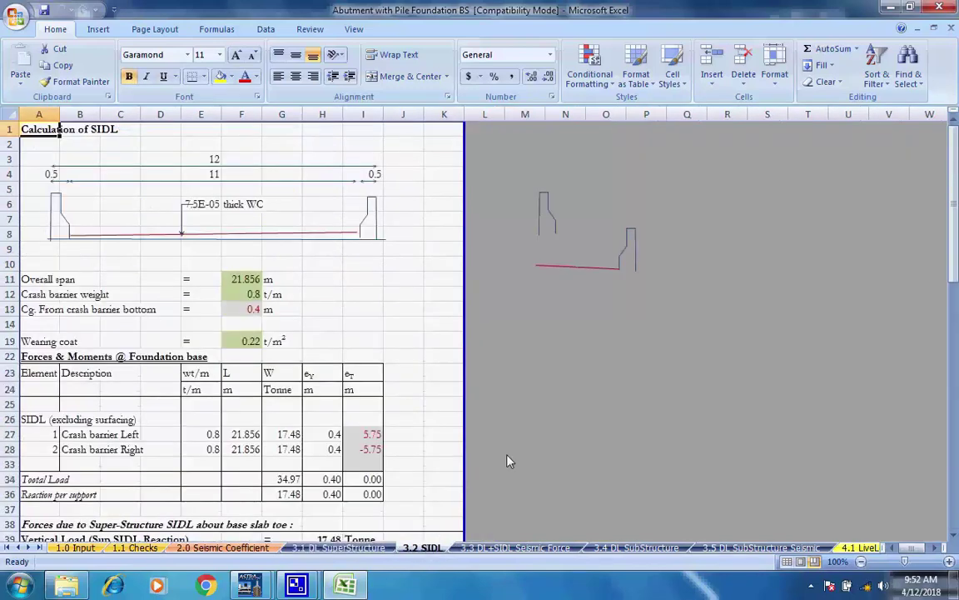
left_click(517, 549)
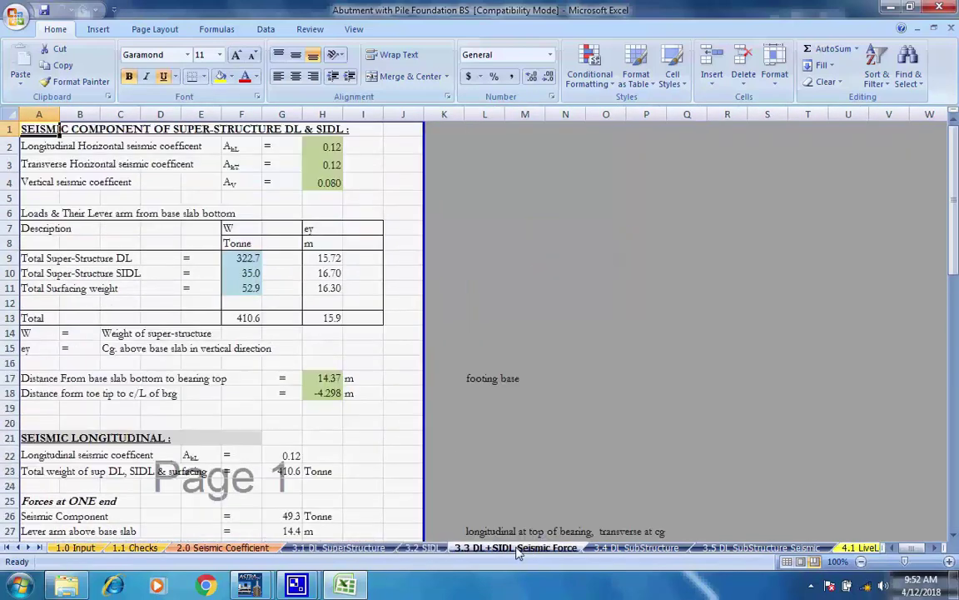
left_click(606, 547)
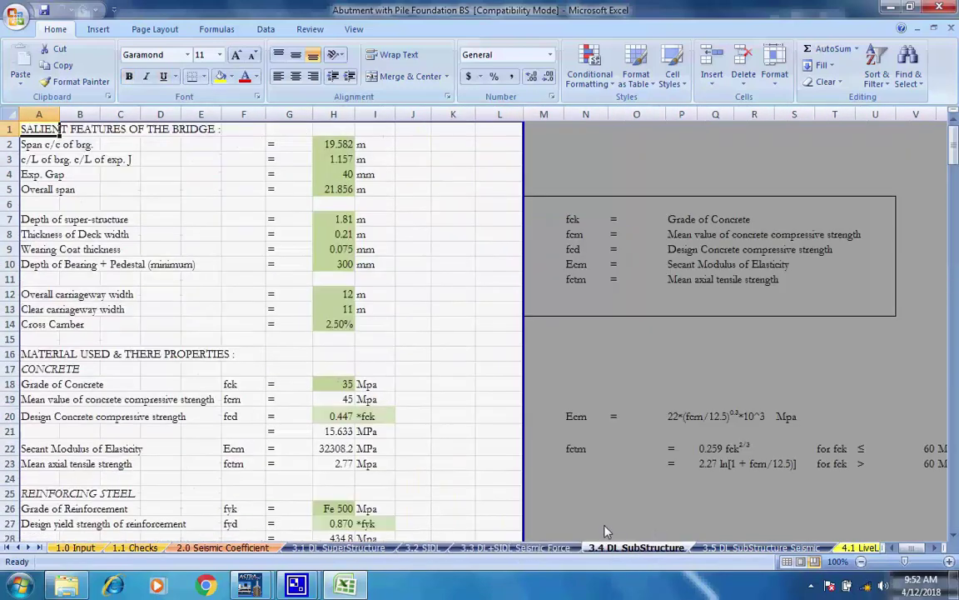
left_click(758, 547)
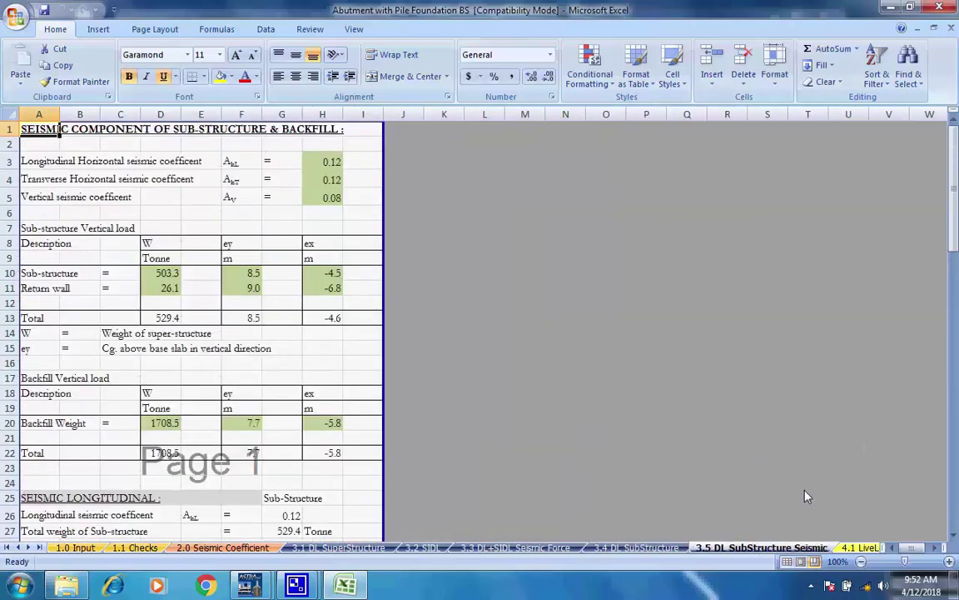
View the live load sheets 4.1 to 4.3 and the longitudinal force calculation on 5.1 Horizontal Force POTPTFE
key("ctrl+Page_Down")
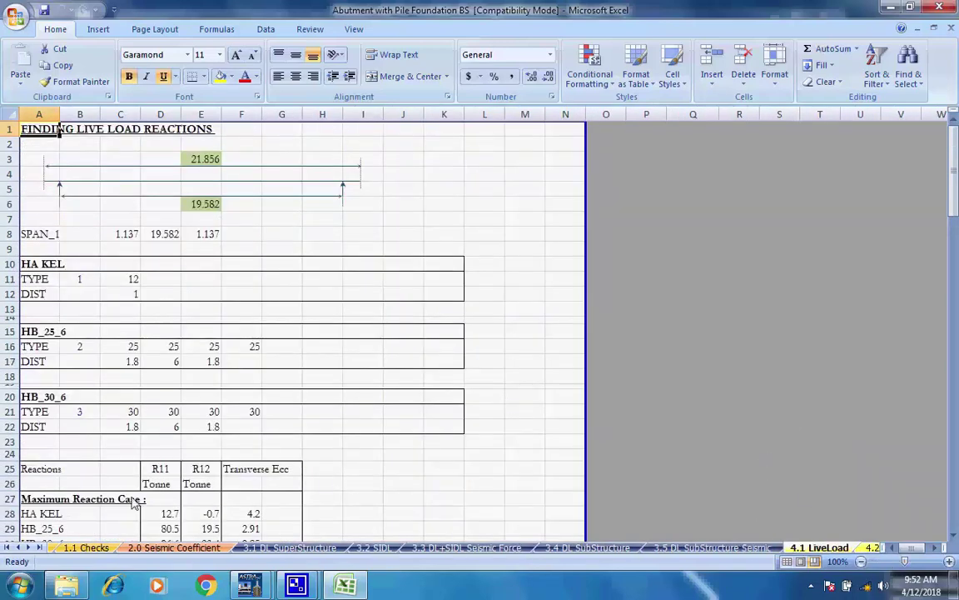
left_click(27, 548)
left_click(27, 548)
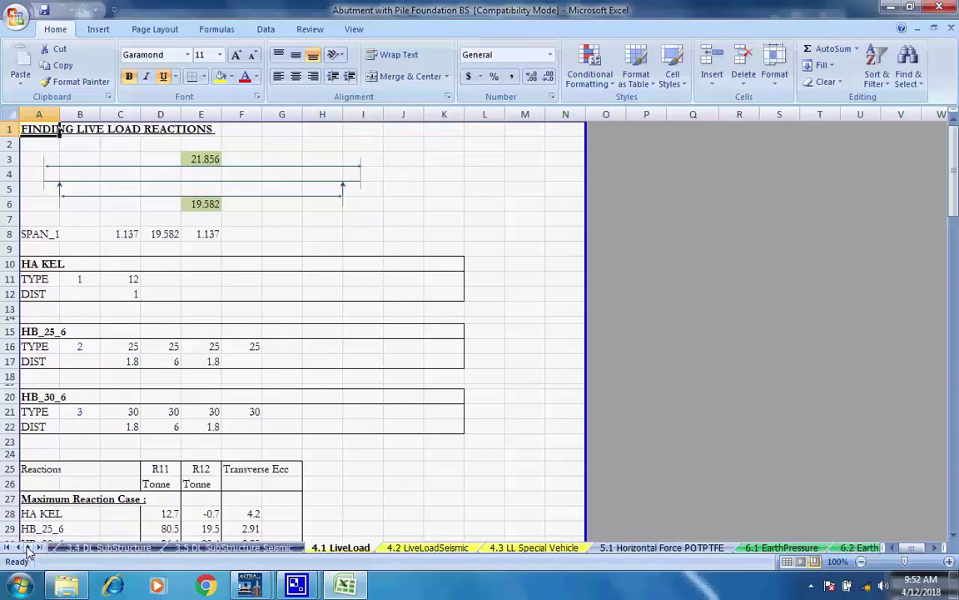
left_click(27, 548)
left_click(193, 547)
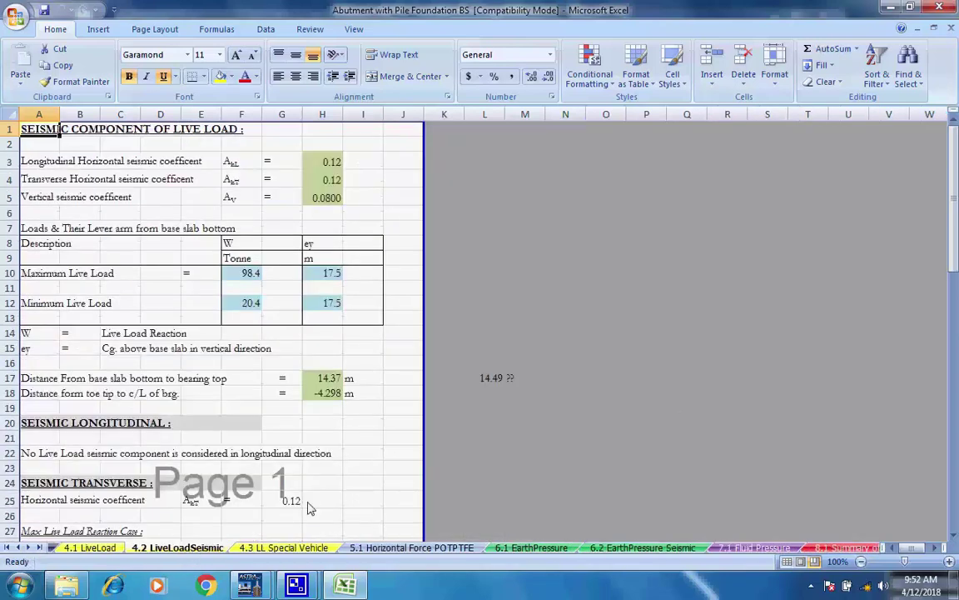
left_click(252, 549)
left_click(397, 548)
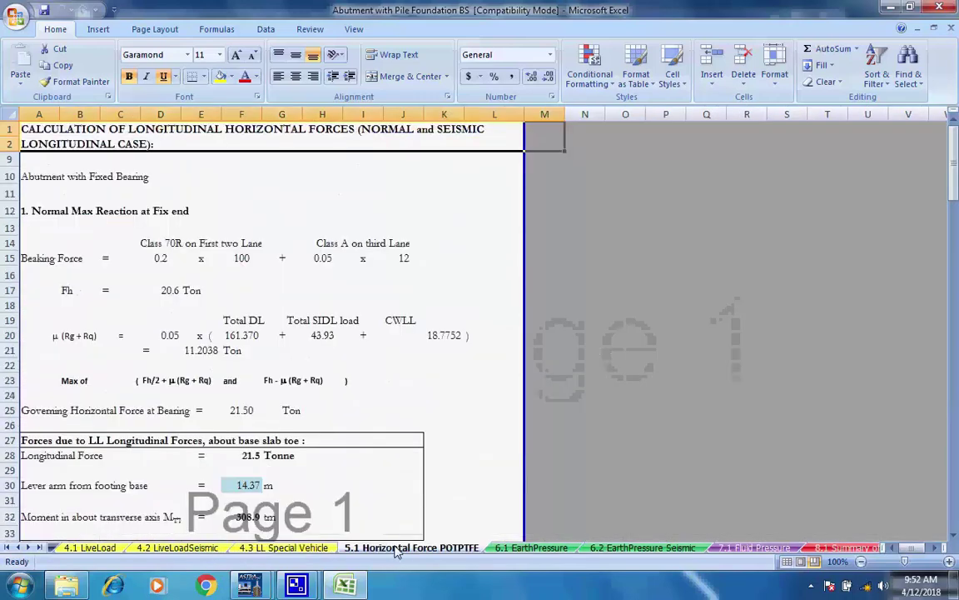
Examine the active earth pressure on the 6.1 EarthPressure sheet and the dynamic earth pressure calculations on 6.2 EarthPressure Seismic
left_click(529, 548)
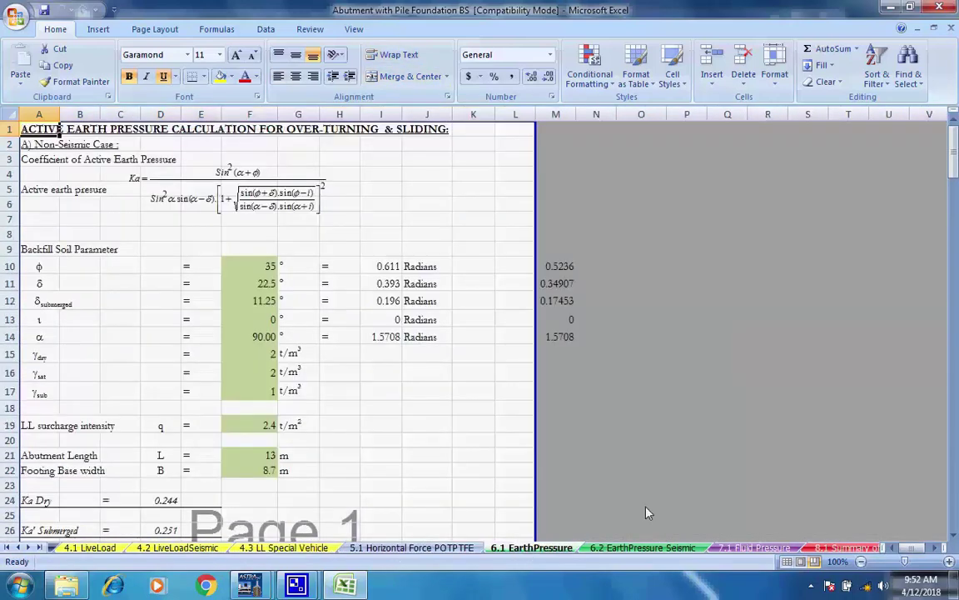
left_click(668, 549)
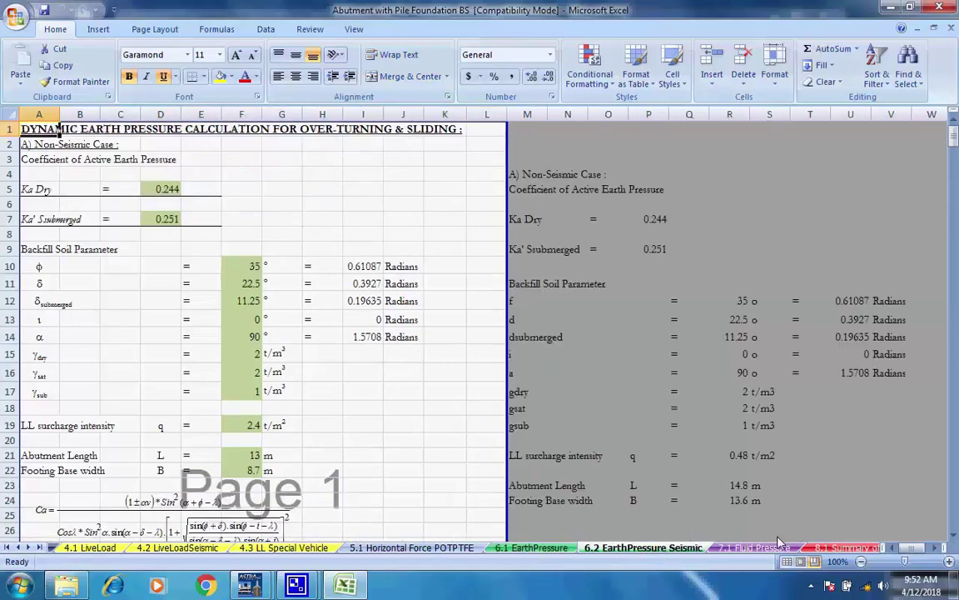
scroll(466, 386, "down", 6)
scroll(519, 443, "down", 6)
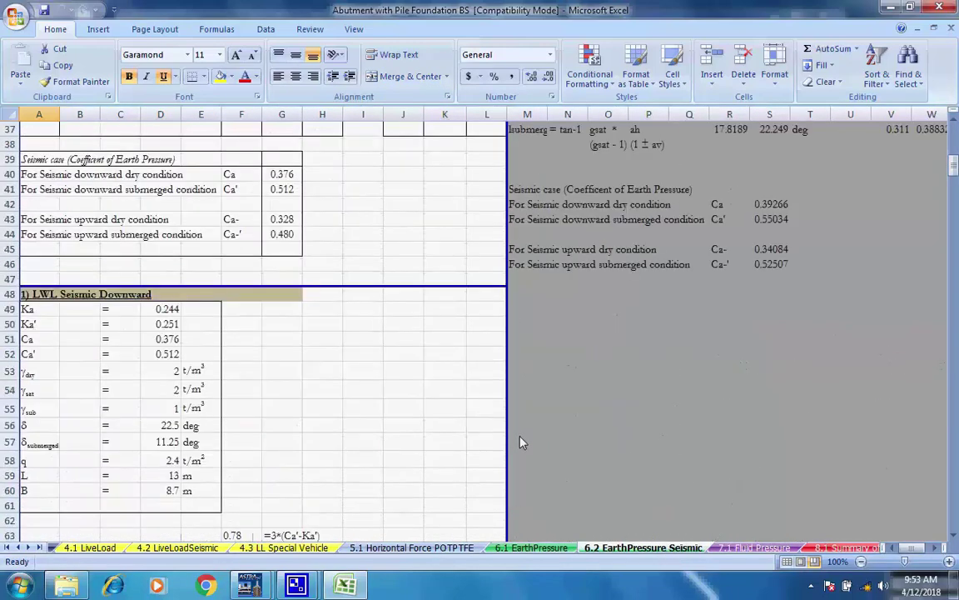
scroll(520, 443, "down", 10)
scroll(525, 450, "down", 7)
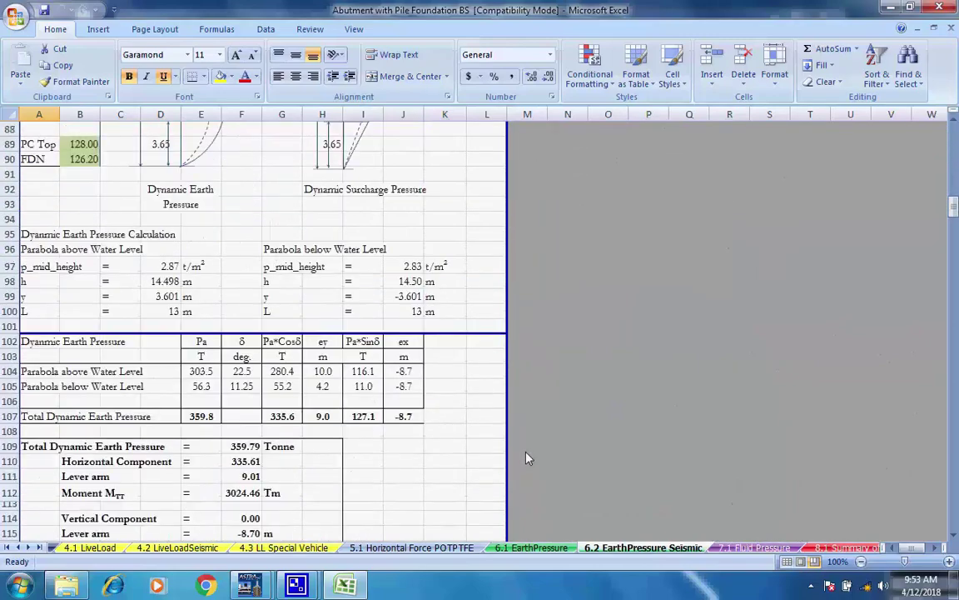
scroll(508, 458, "down", 20)
Examine the fluid pressure calculation on the 7.1 Fluid Pressure sheet and the foundation force summary on sheet 8.1
left_click(741, 547)
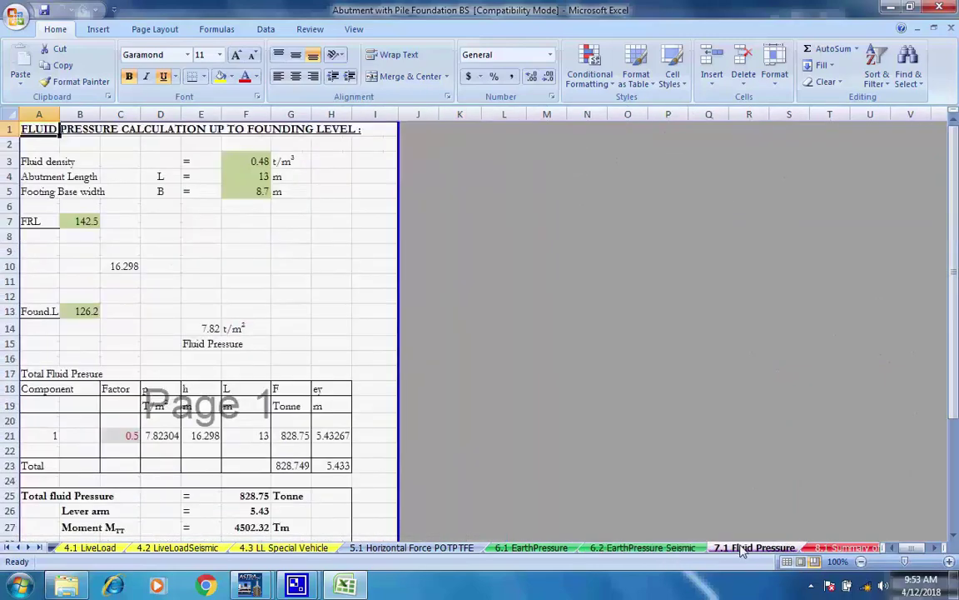
scroll(558, 408, "down", 8)
scroll(567, 420, "up", 8)
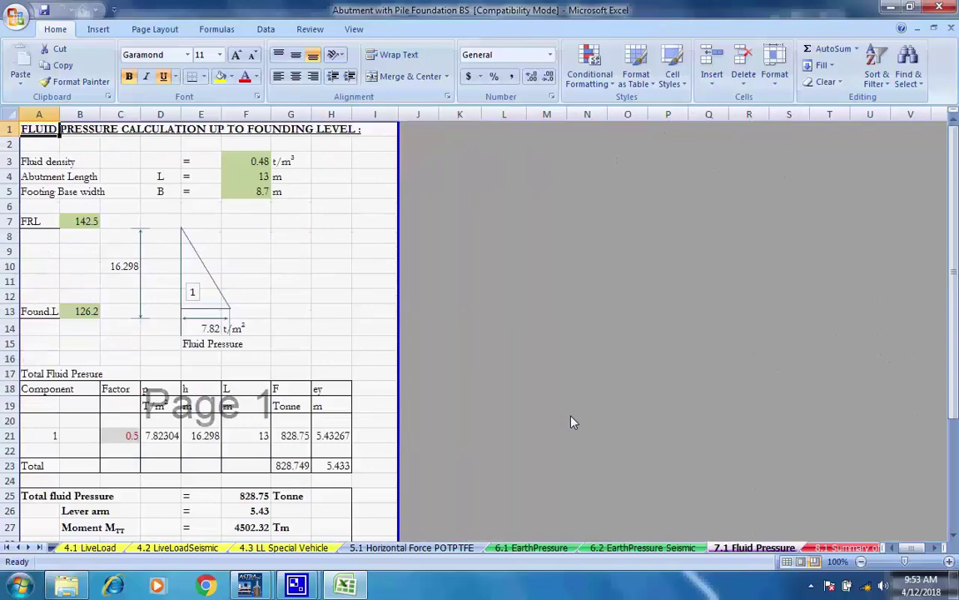
left_click(842, 547)
scroll(545, 412, "down", 6)
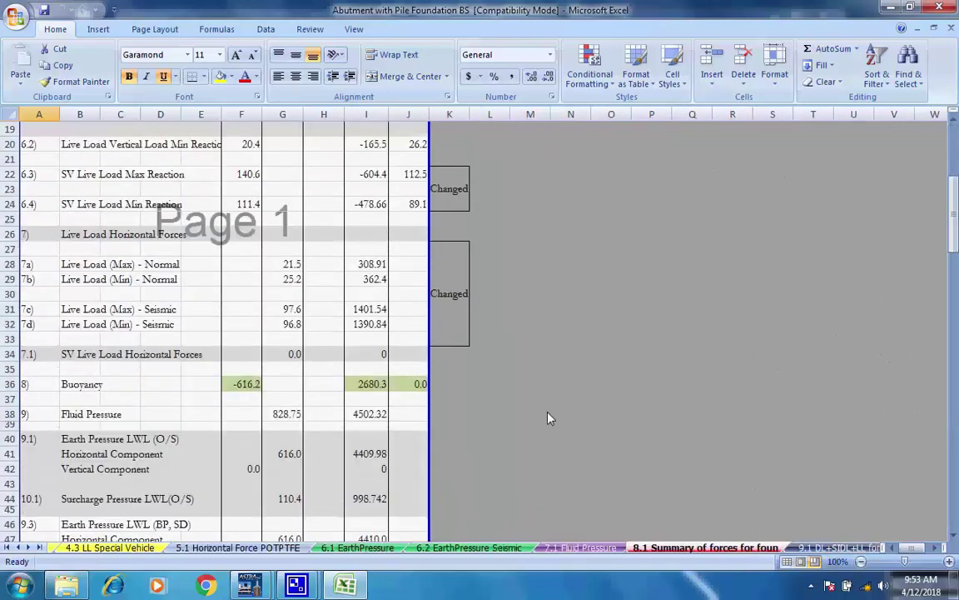
scroll(551, 419, "down", 11)
scroll(547, 417, "up", 17)
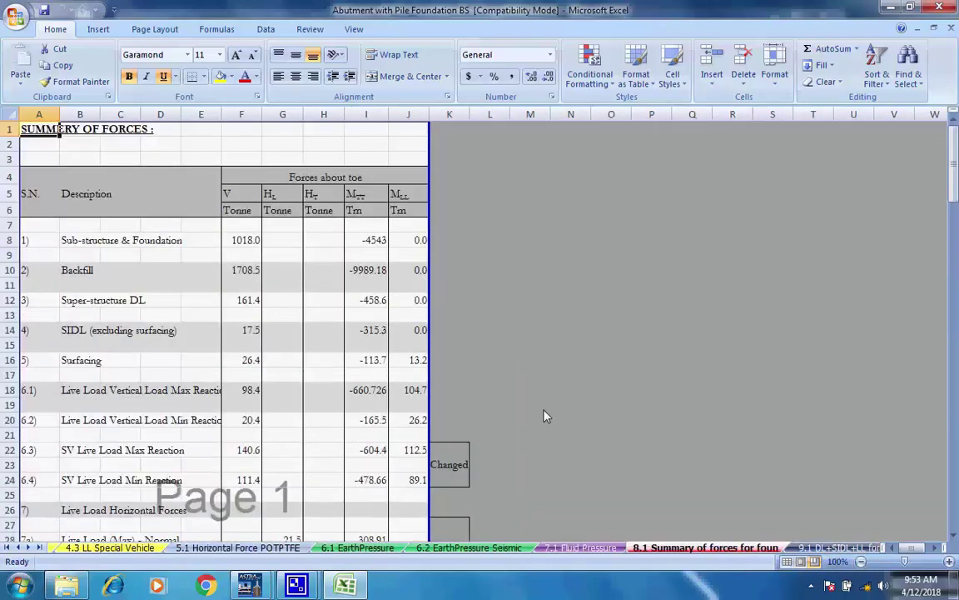
Examine the unfactored shaft design forces and sub-structure self-weight calculation on the 9.1 DL+SIDL+LL for Shaft sheet
left_click(814, 546)
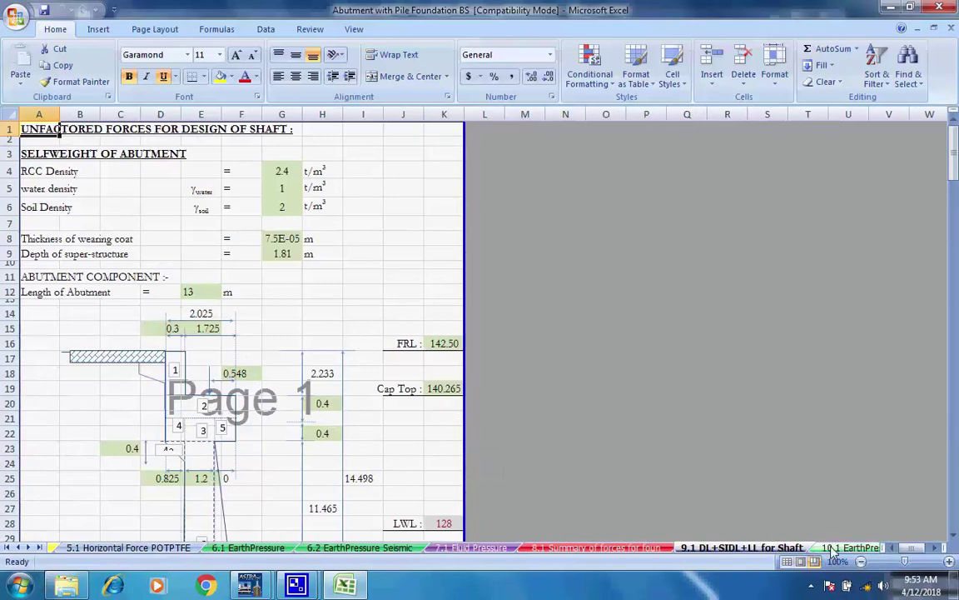
left_click(403, 253)
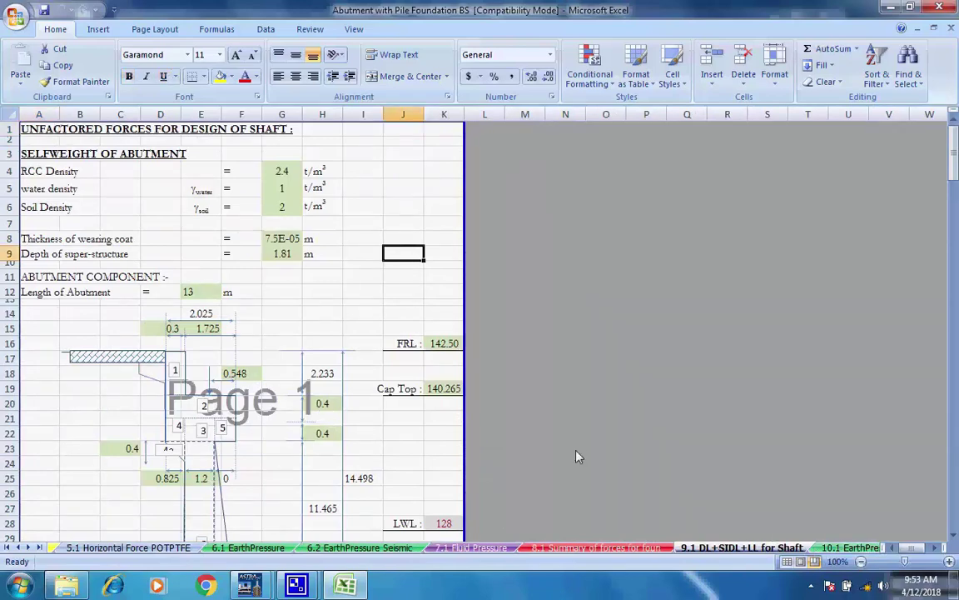
scroll(502, 432, "down", 12)
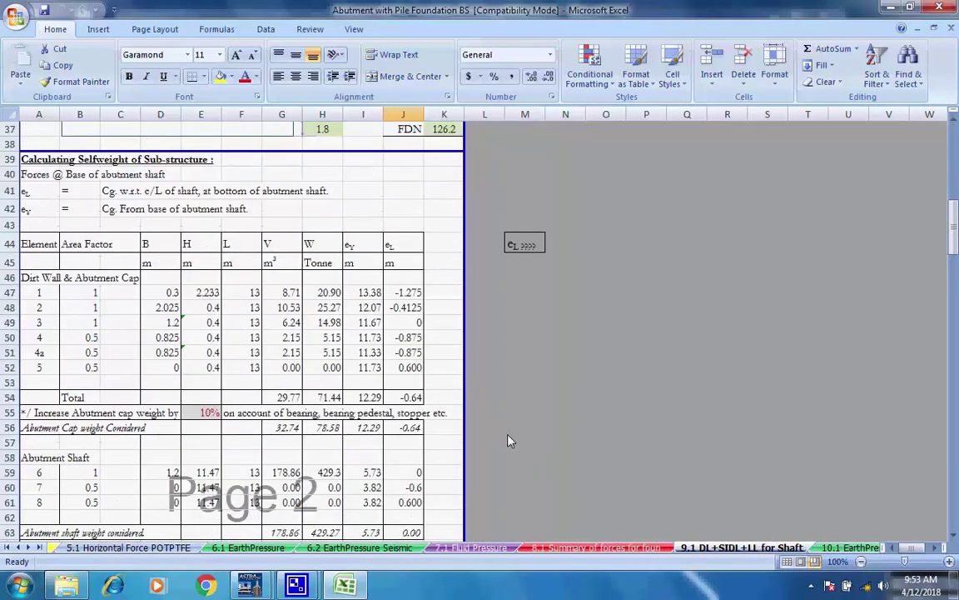
scroll(509, 442, "down", 4)
scroll(629, 485, "up", 16)
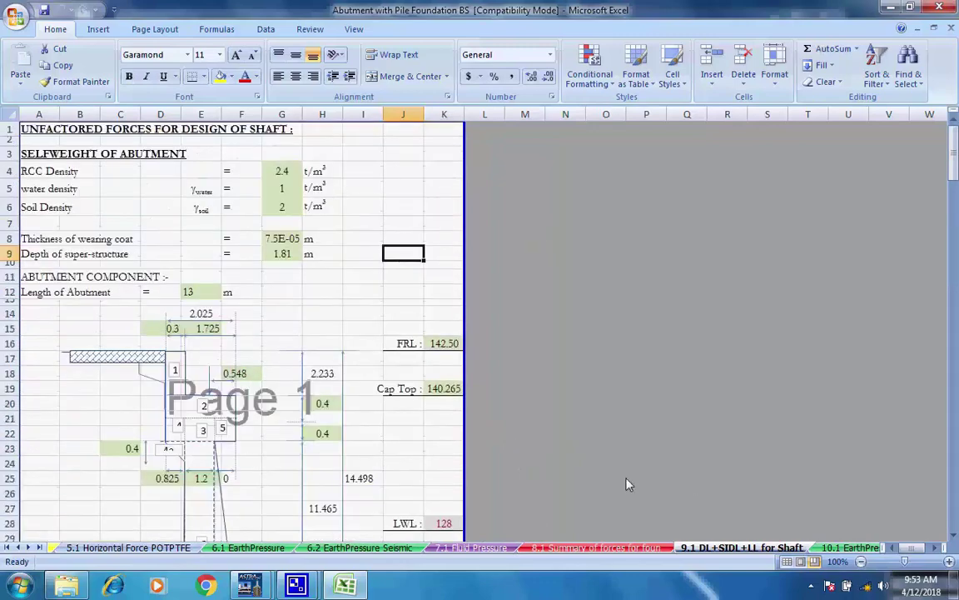
View the shaft earth pressure sheets 10.1 and 10.2, 11.1 FluidPressureShaft and the 12.0 shaft force summary
left_click(854, 548)
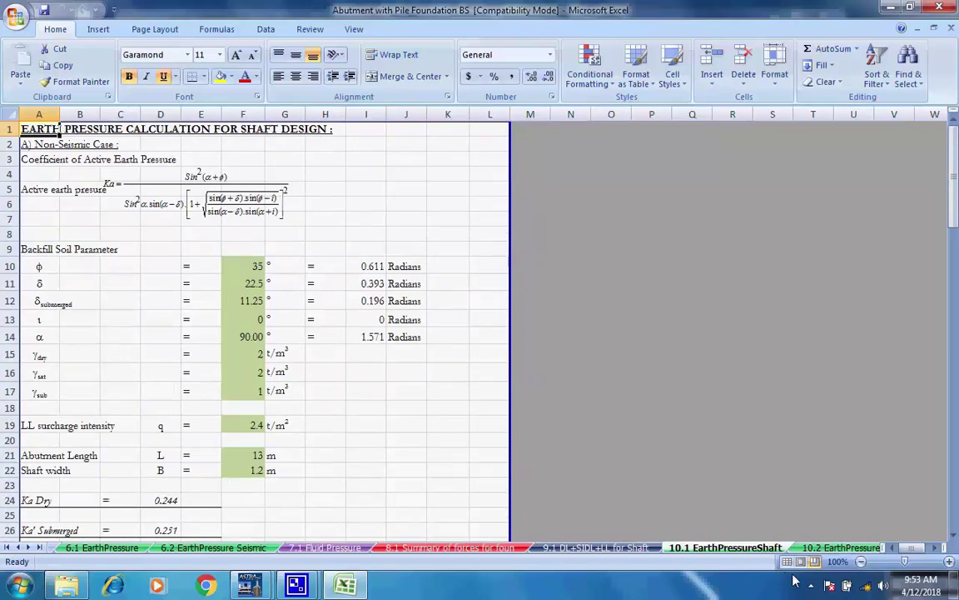
left_click(29, 548)
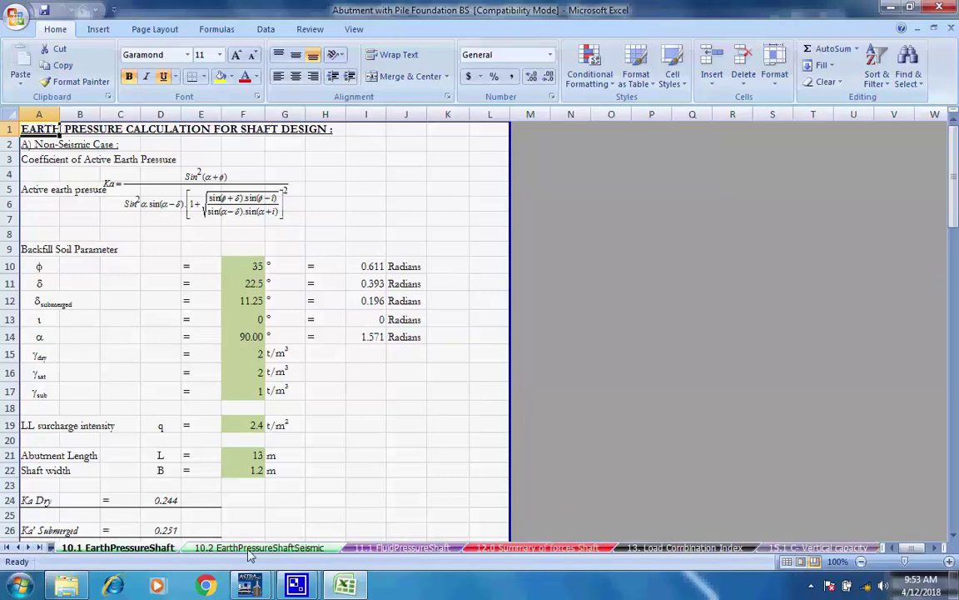
left_click(250, 548)
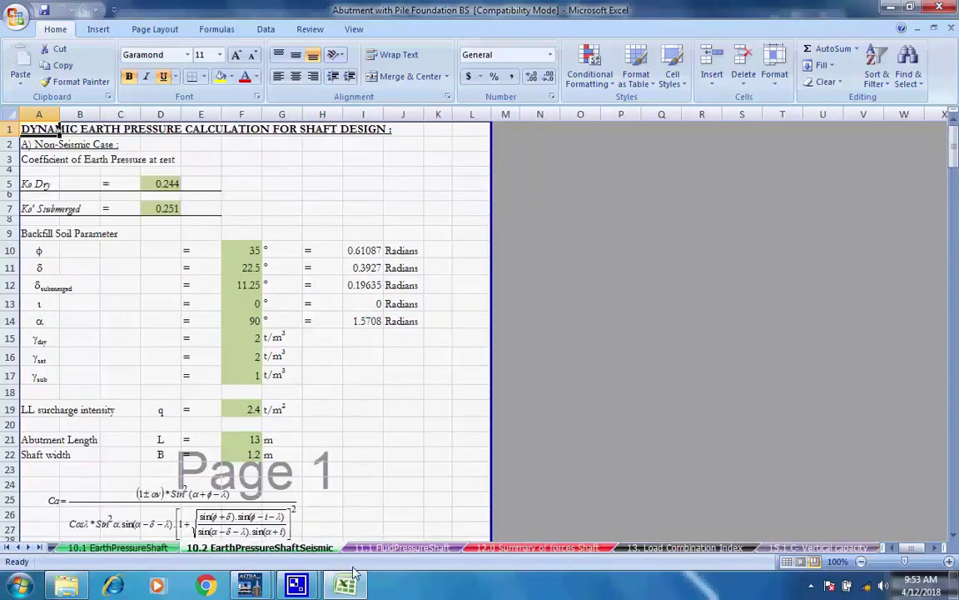
left_click(407, 549)
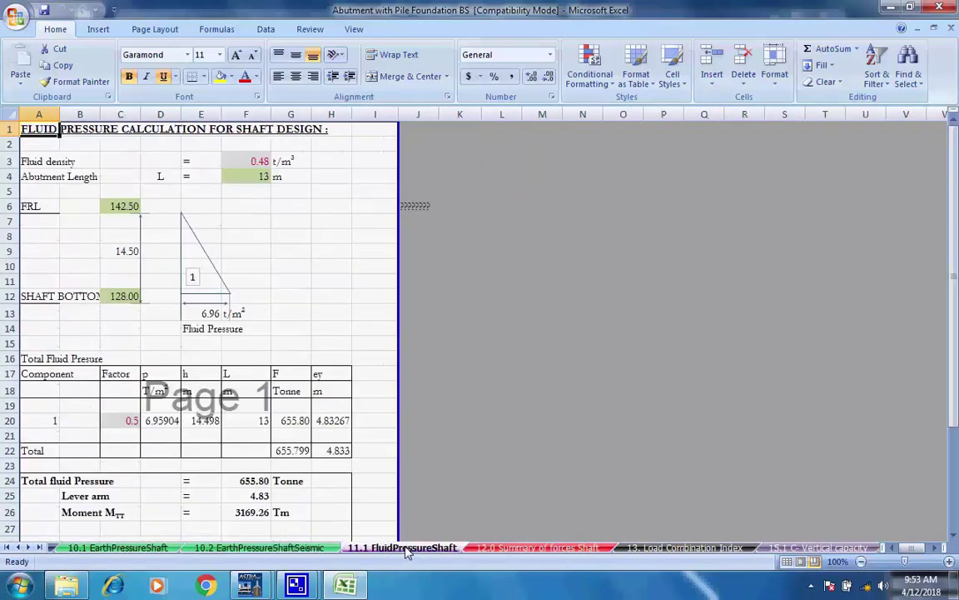
left_click(549, 548)
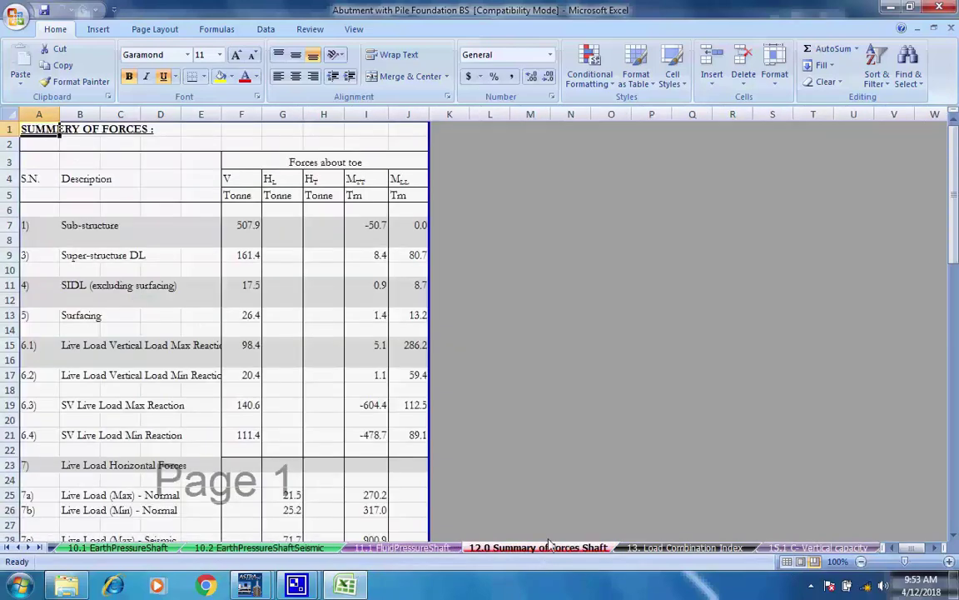
View the 13. Load Combination Index sheet and the vertical capacity calculations and check on sheets 15.1 and 15.2
left_click(681, 549)
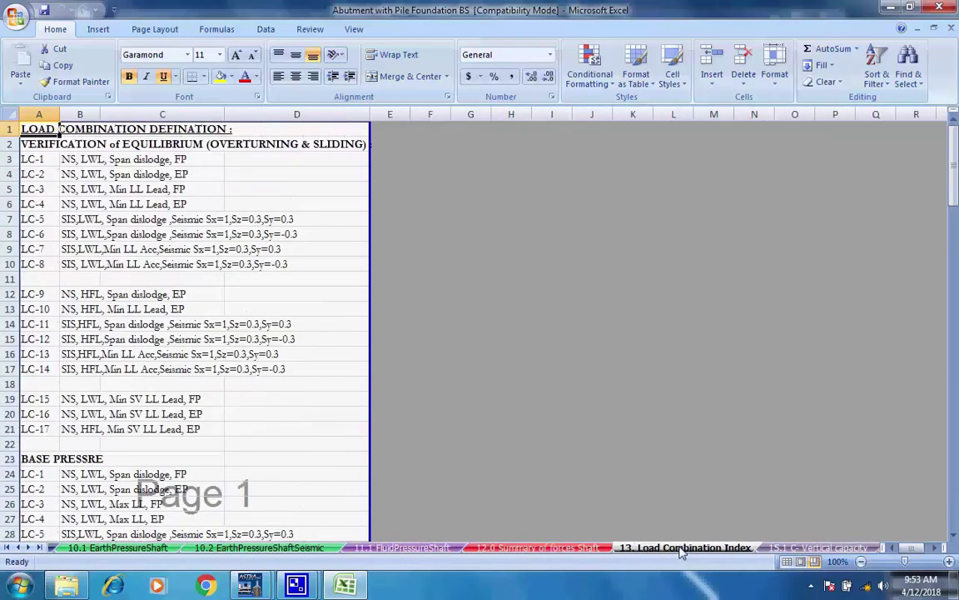
left_click(808, 549)
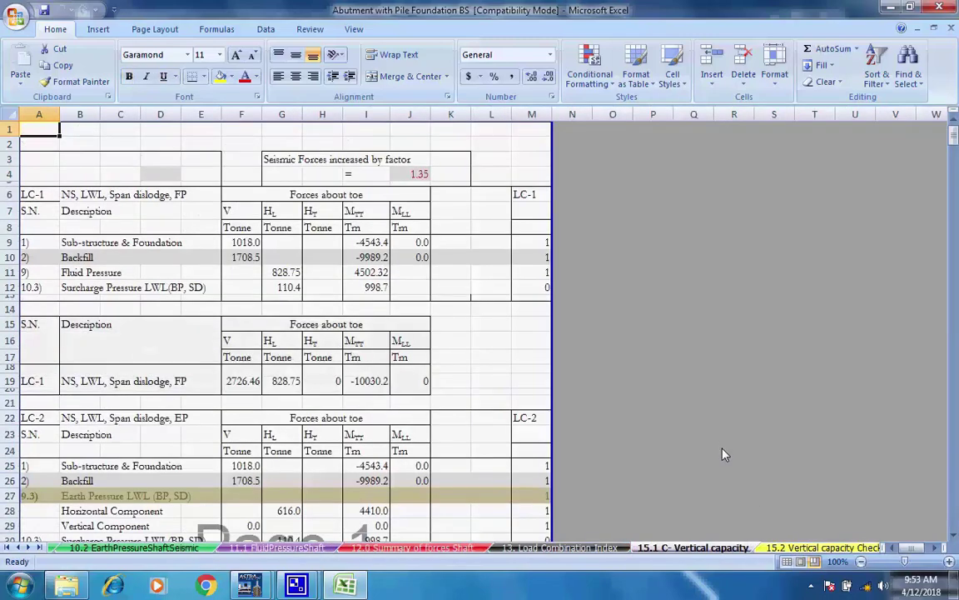
scroll(724, 454, "down", 9)
scroll(724, 456, "up", 9)
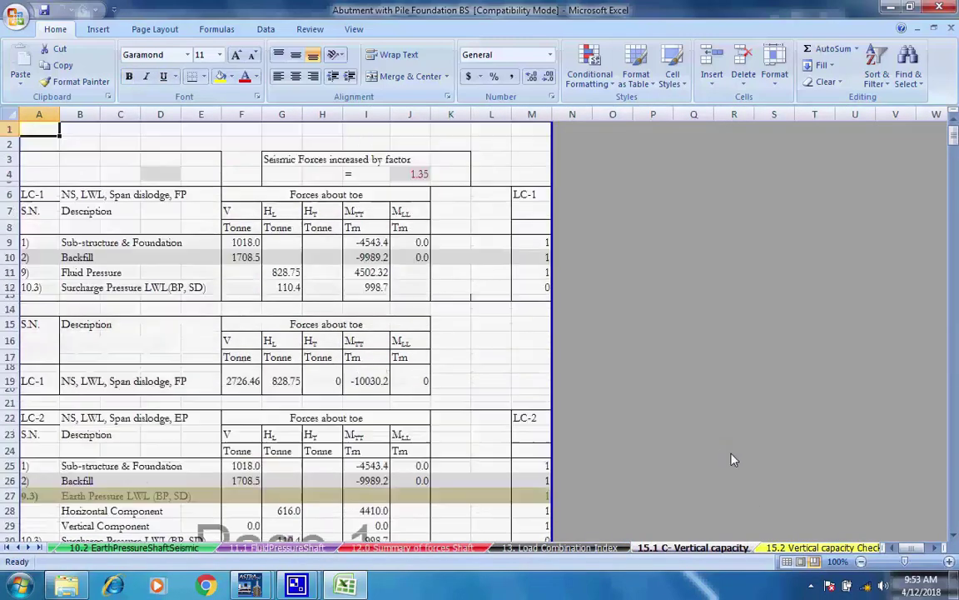
left_click(825, 549)
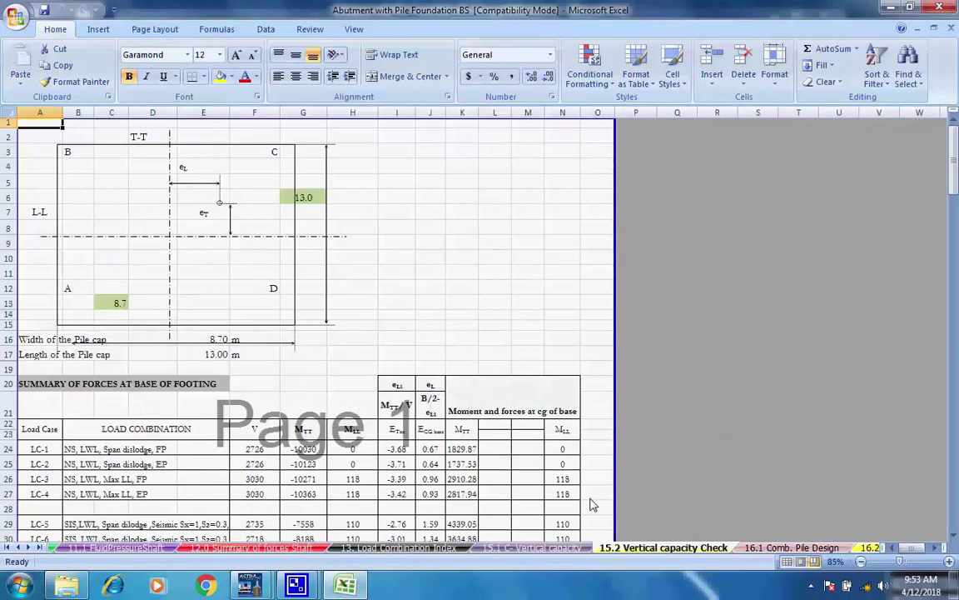
View the pile load combinations and design forces on sheets 16.1 to 16.3U_DF_PC and the longitudinal pile cap design on 16.4D_PC_L
left_click(30, 548)
left_click(29, 548)
left_click(29, 548)
left_click(29, 548)
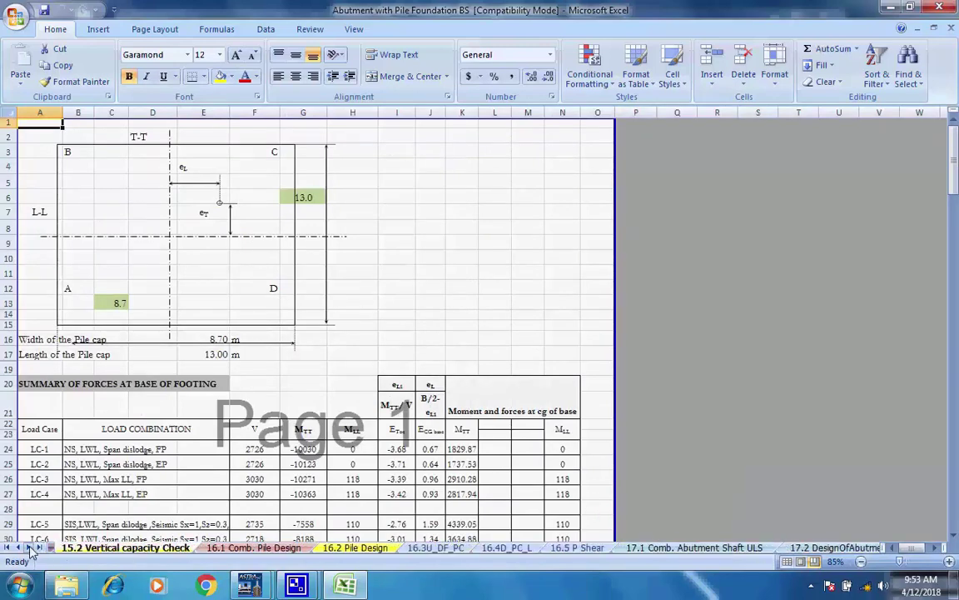
left_click(31, 548)
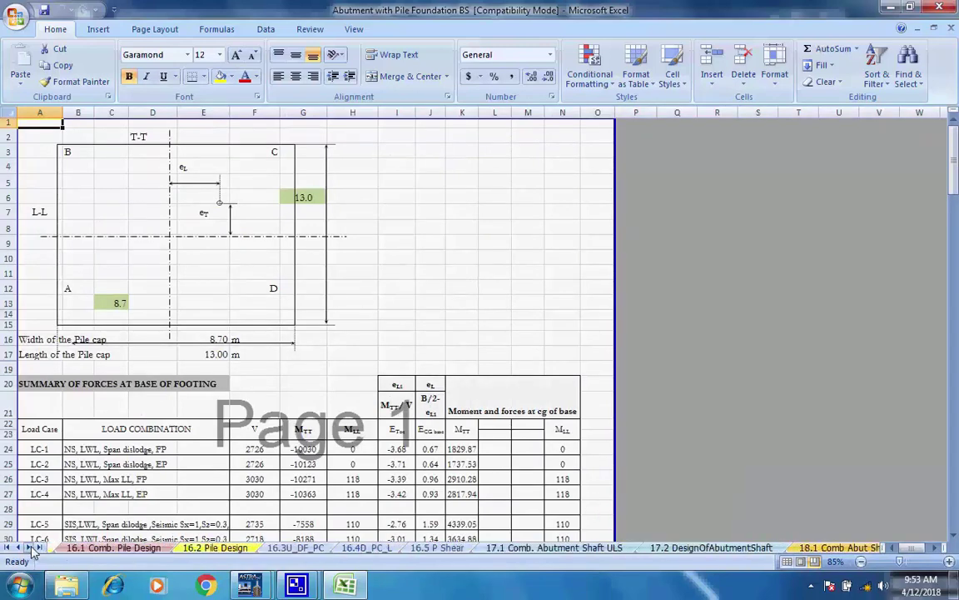
left_click(125, 548)
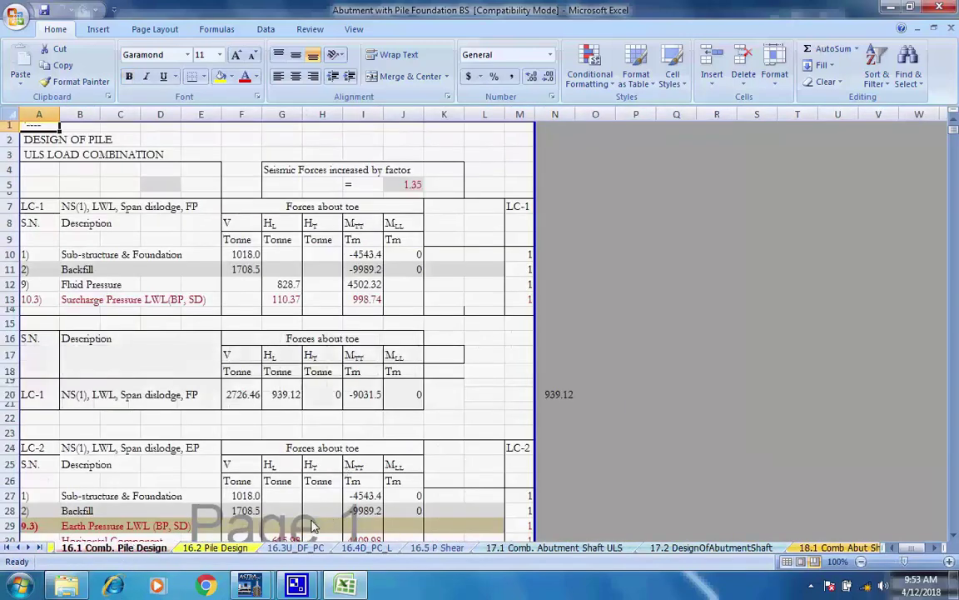
left_click(222, 548)
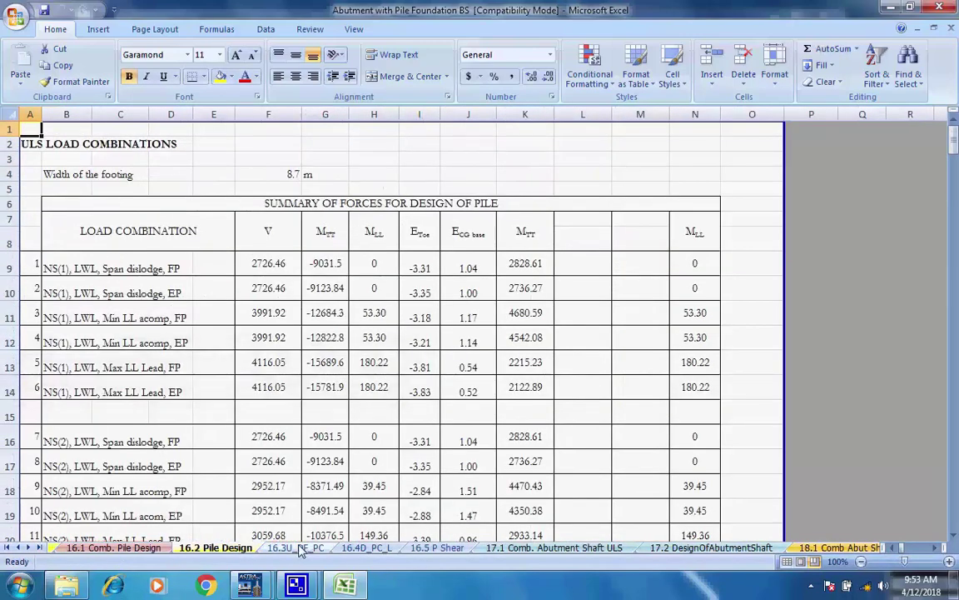
left_click(301, 549)
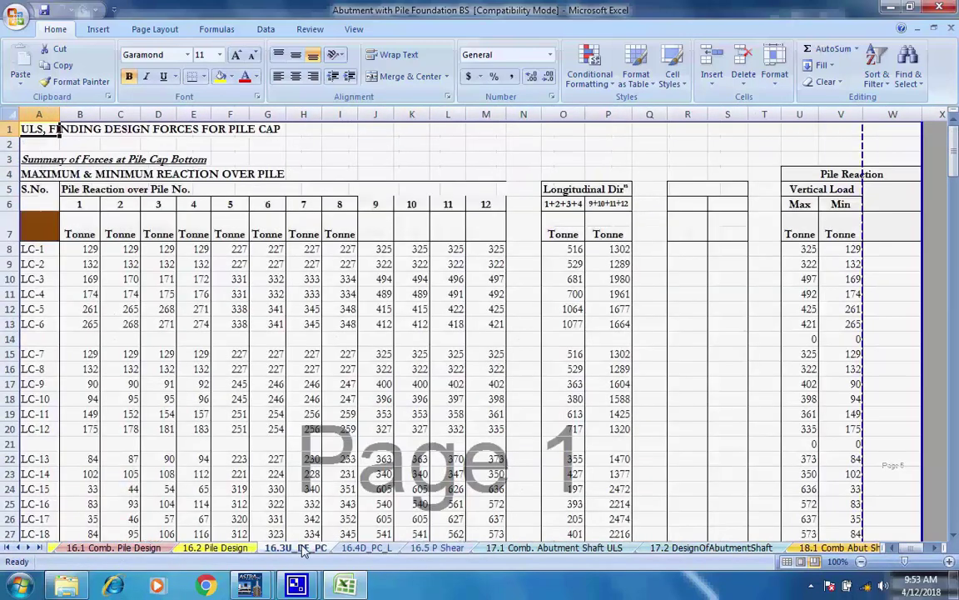
left_click(381, 549)
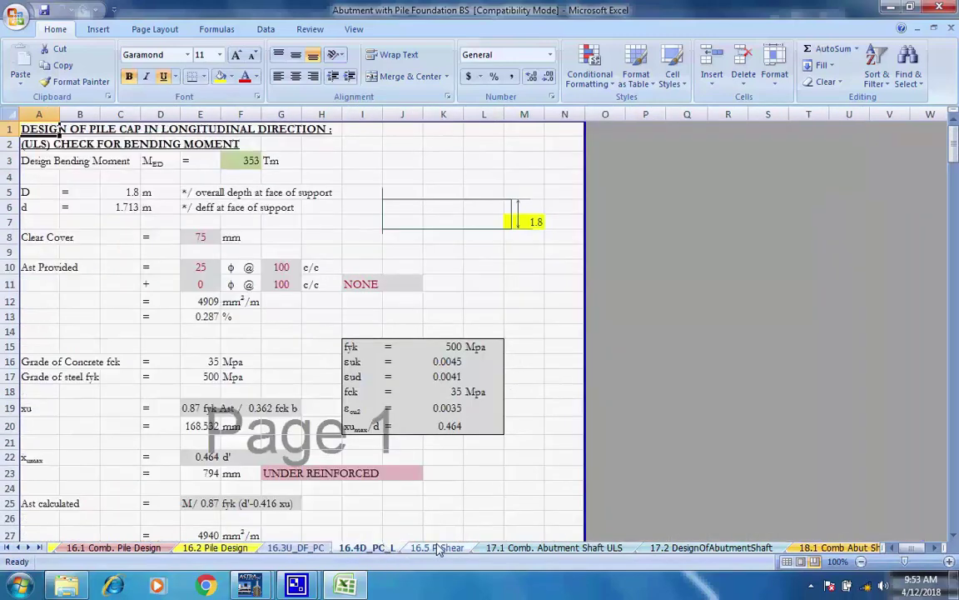
Examine the punching shear checks at control perimeter 2d and at the pile face on the 16.5 P Shear sheet
left_click(439, 549)
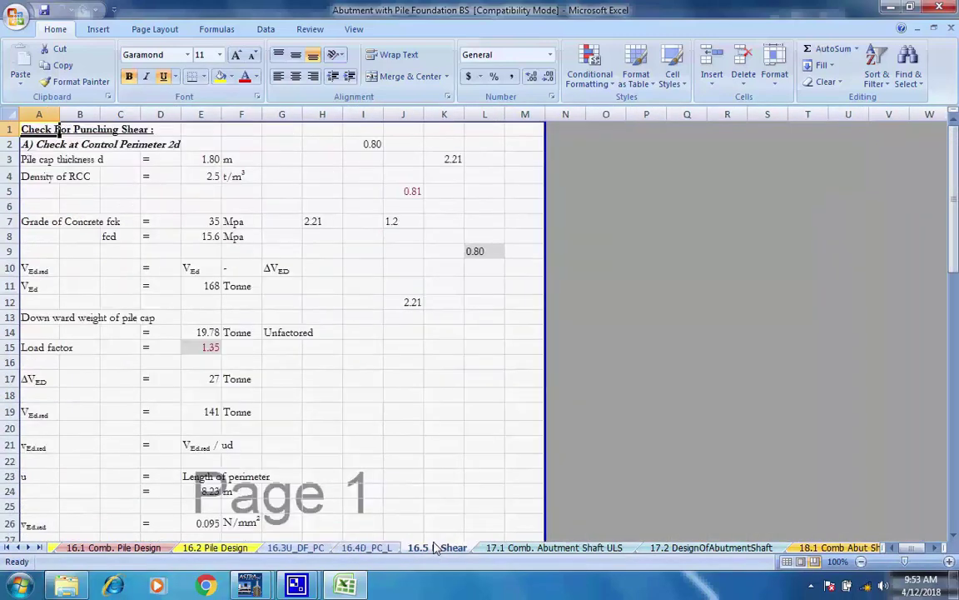
scroll(458, 470, "down", 13)
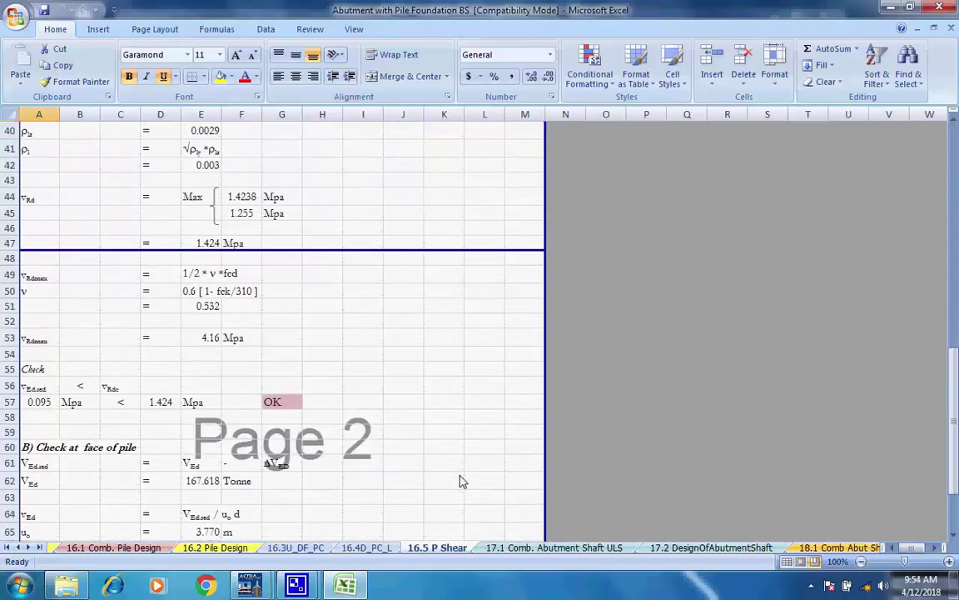
scroll(464, 482, "down", 7)
scroll(416, 432, "up", 17)
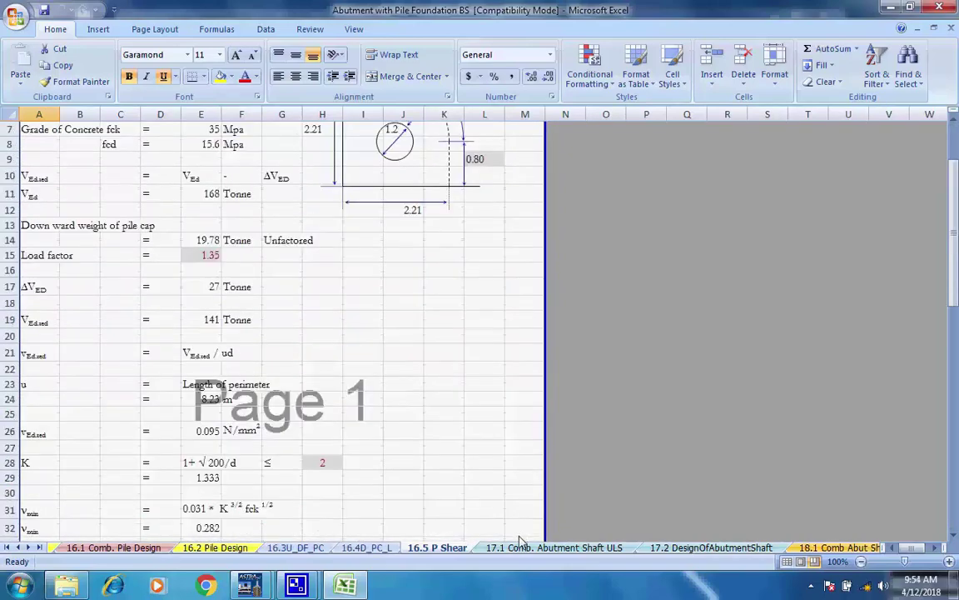
View the ULS shaft load combinations on sheet 17.1 and the moment capacity check table on 17.2 DesignOfAbutmentShaft
left_click(508, 549)
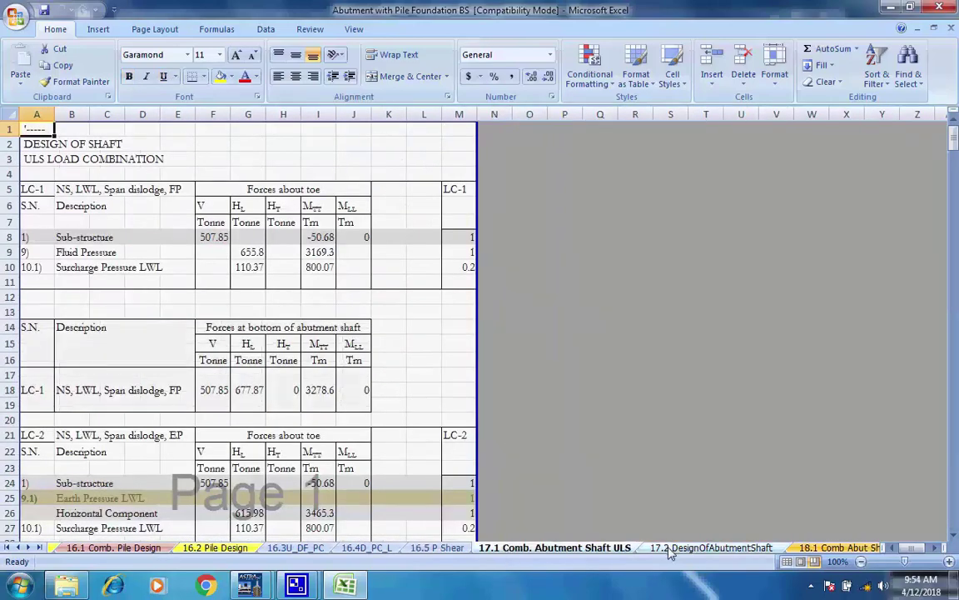
left_click(704, 548)
scroll(778, 524, "down", 6)
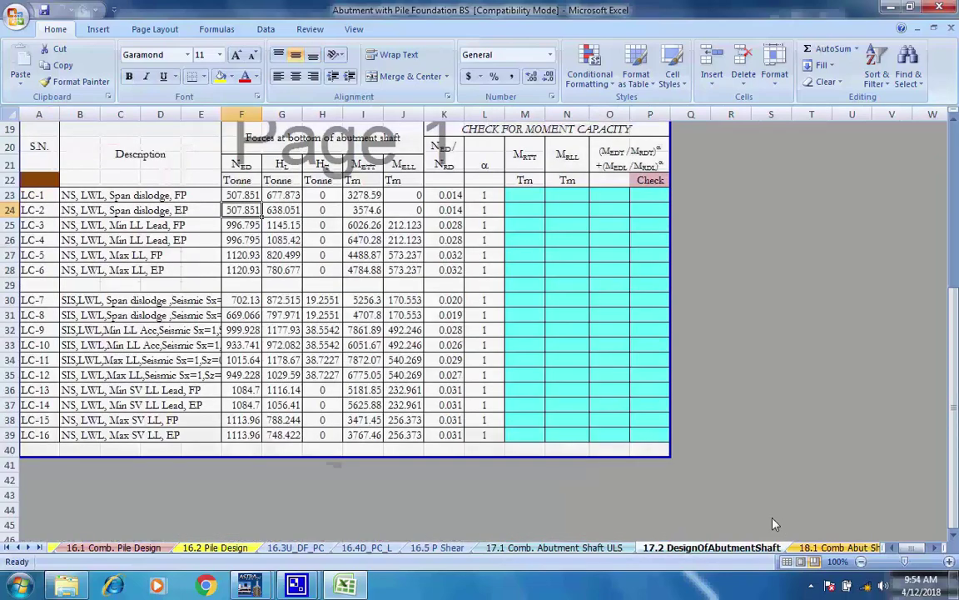
scroll(778, 524, "up", 6)
Review the SLS shaft load combinations on sheet 18.1 and their force summary on 18.2 CombAbutShaftSLS Summary
left_click(820, 548)
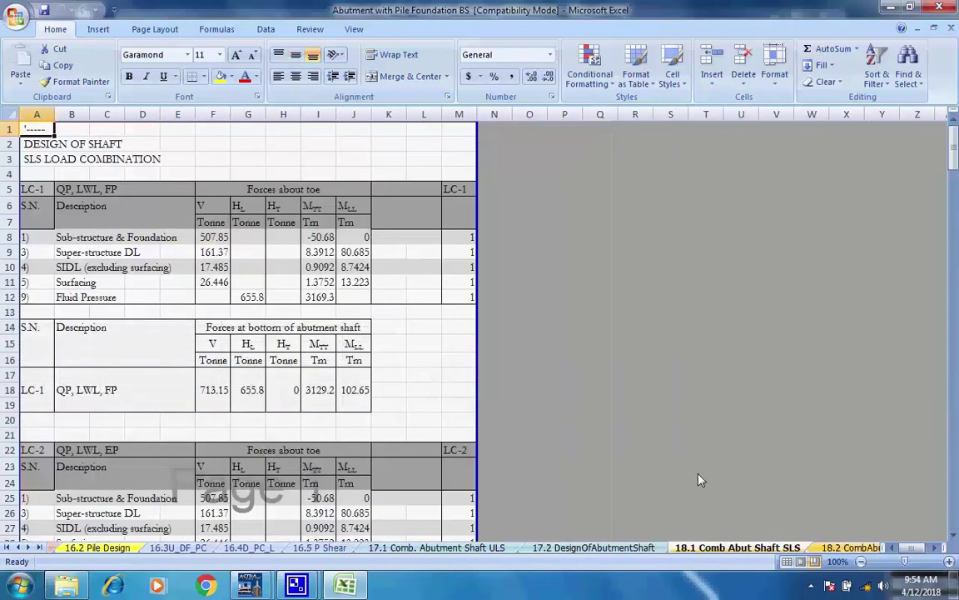
scroll(638, 459, "down", 14)
scroll(747, 518, "up", 8)
scroll(747, 518, "up", 6)
left_click(850, 547)
scroll(563, 454, "down", 7)
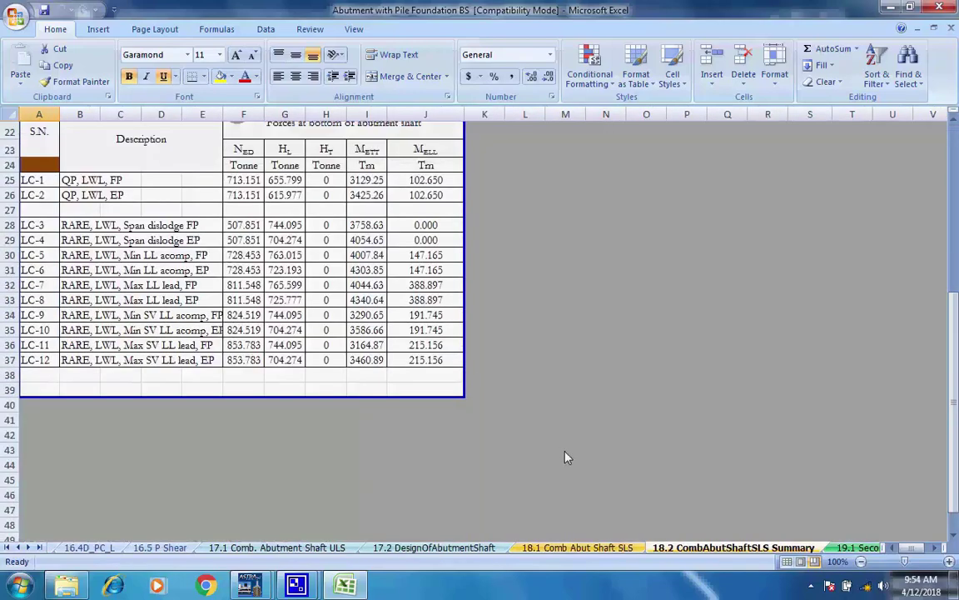
scroll(565, 453, "up", 7)
Examine the second order force check and its Eurocode 2 reference on sheet 19.1, and the abutment confinement reinforcement on 19.2 CONF Abut
left_click(858, 548)
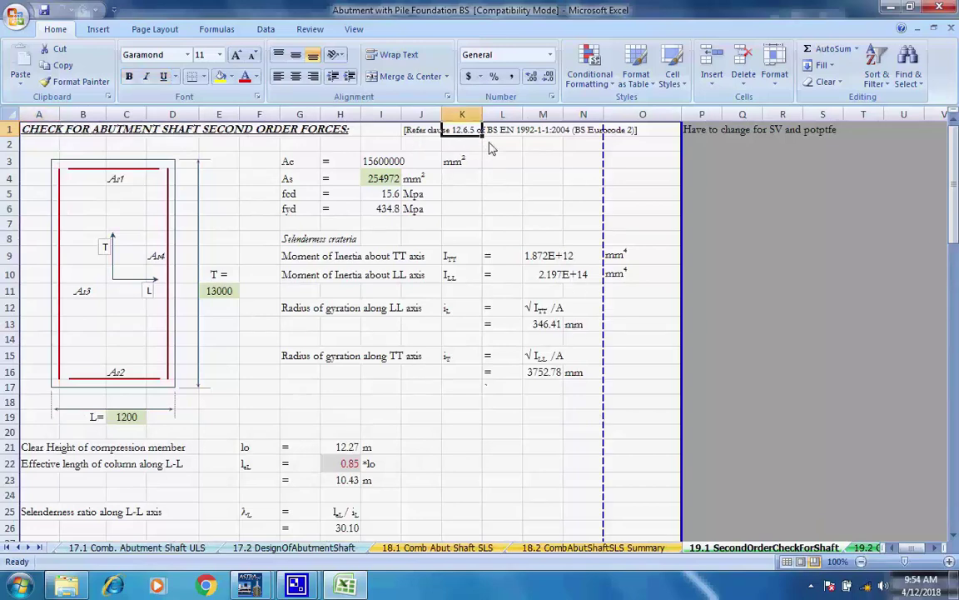
left_click(654, 139)
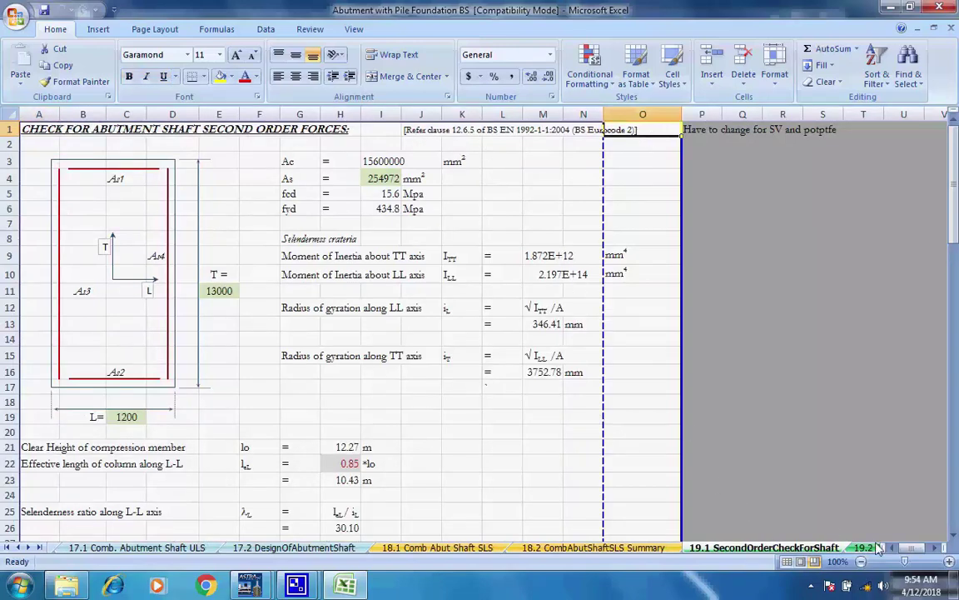
left_click(29, 548)
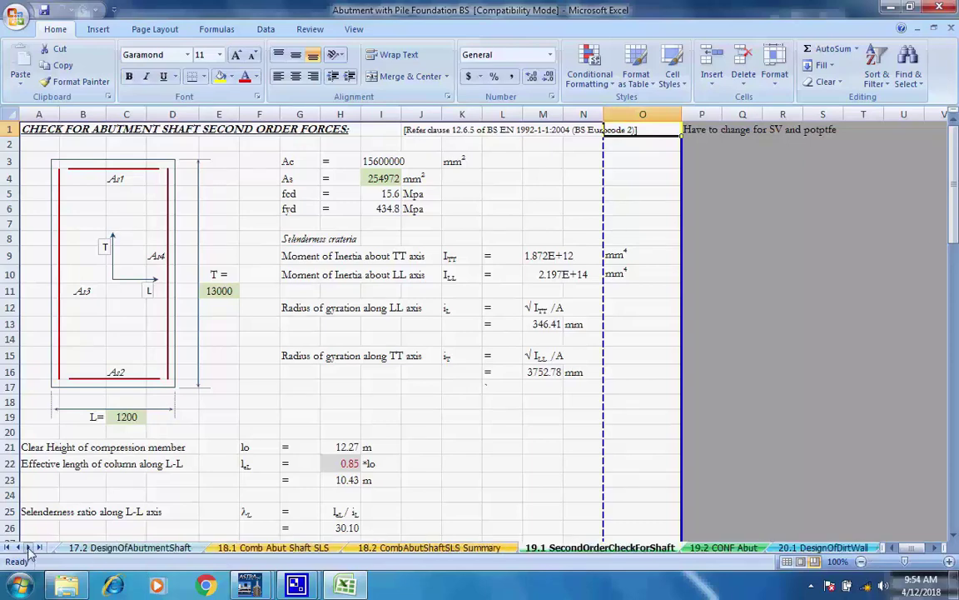
left_click(29, 548)
left_click(29, 548)
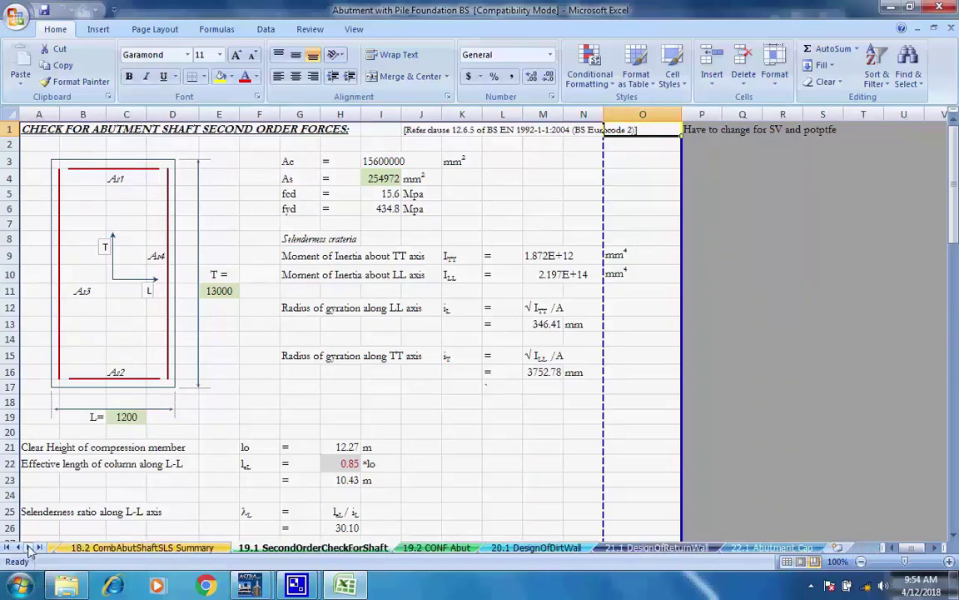
left_click(426, 549)
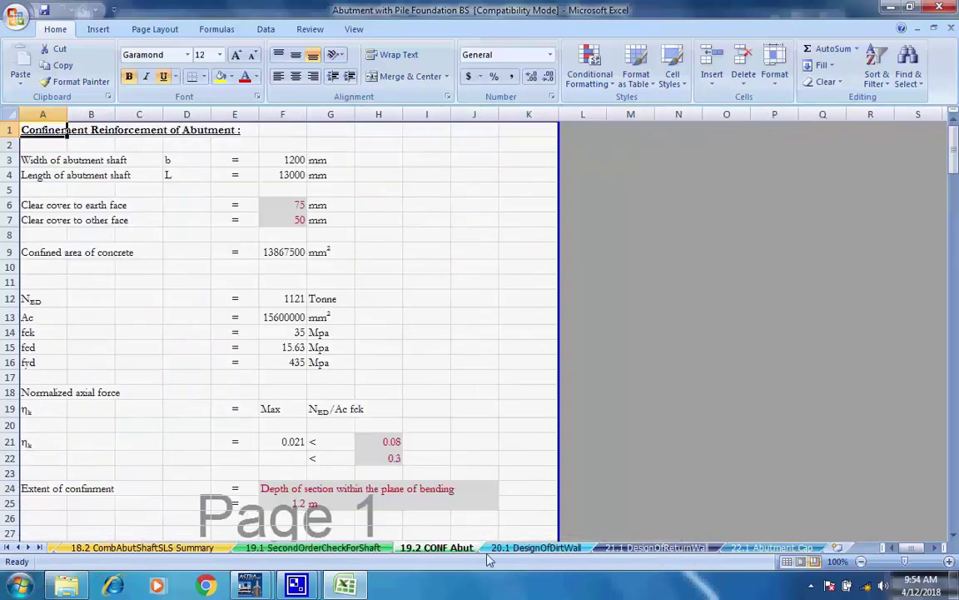
scroll(383, 450, "down", 8)
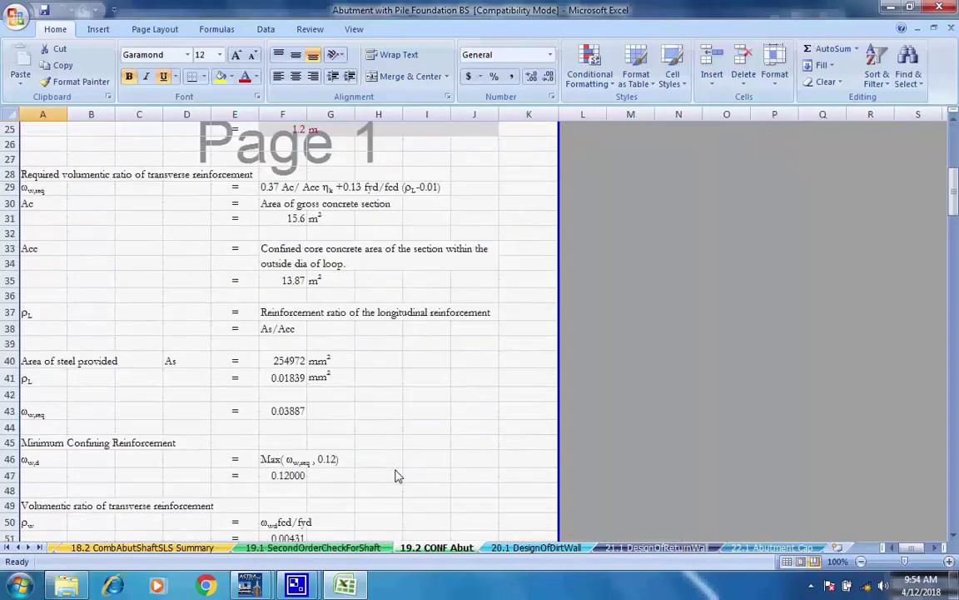
scroll(396, 475, "up", 8)
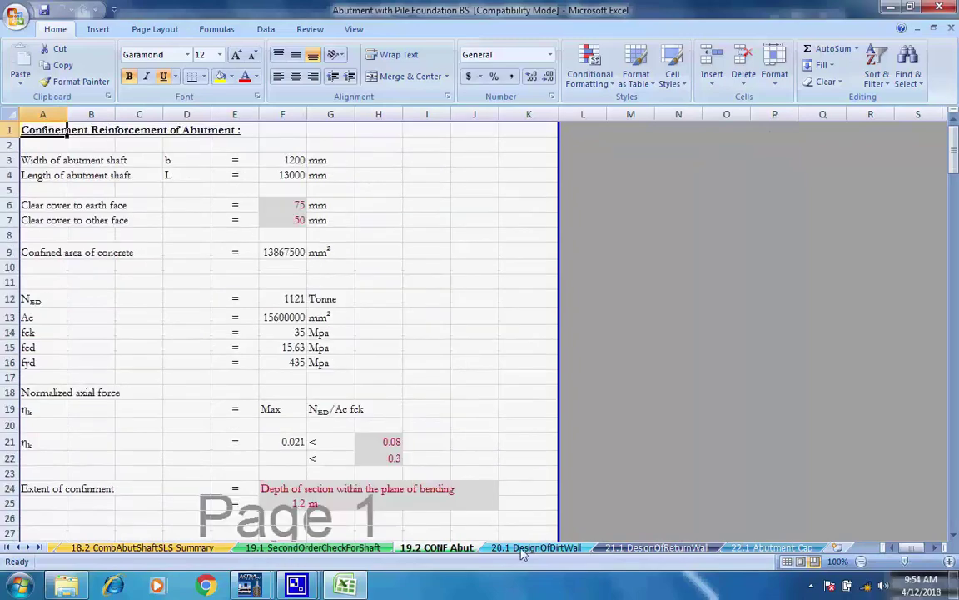
Examine the dirt wall design on the 20.1 DesignOfDirtWall sheet, down to the distribution reinforcement and its Eurocode 2 clause reference
left_click(552, 547)
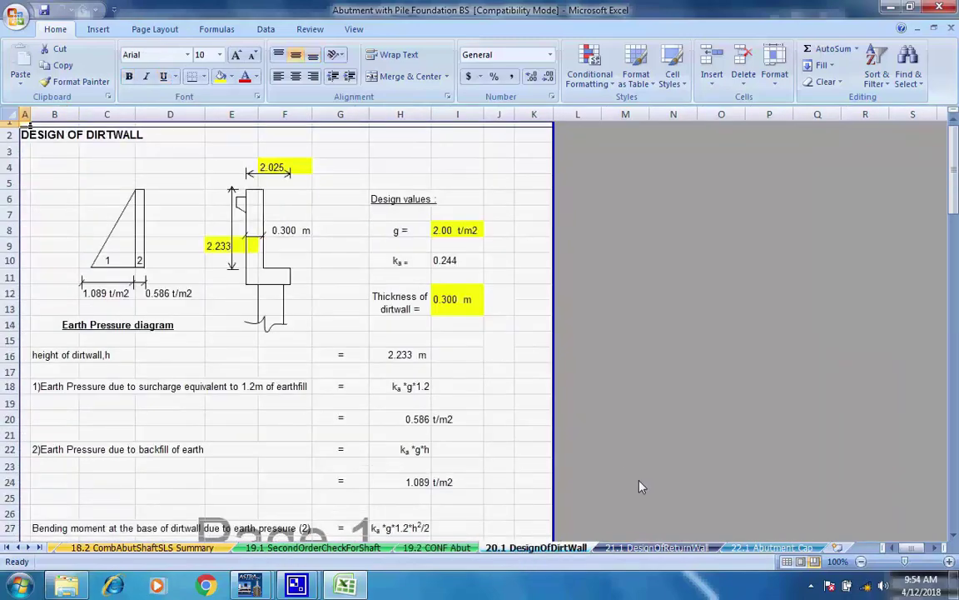
scroll(397, 442, "down", 4)
scroll(400, 440, "down", 16)
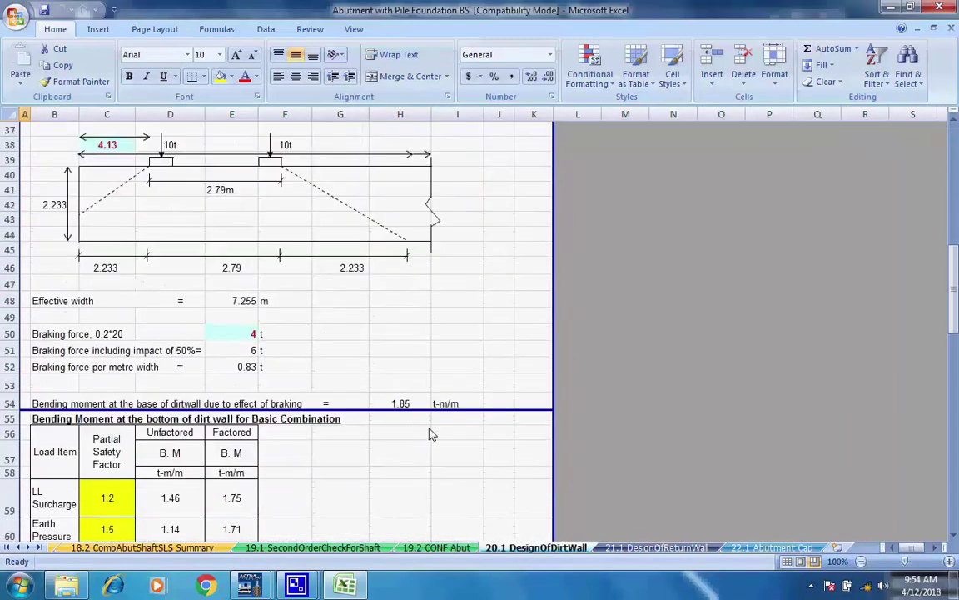
scroll(442, 429, "down", 9)
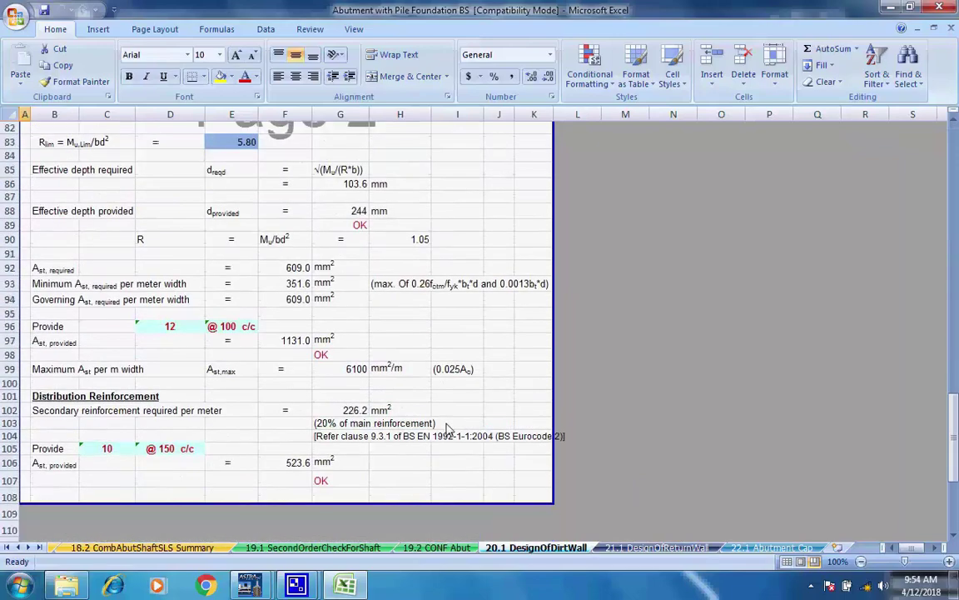
scroll(454, 429, "up", 9)
scroll(473, 426, "down", 9)
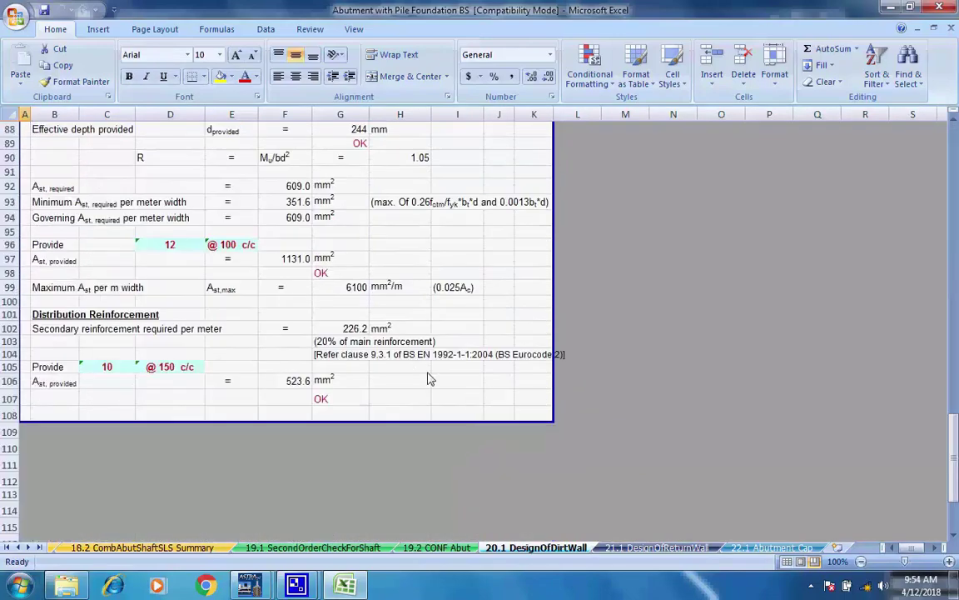
left_click(390, 354)
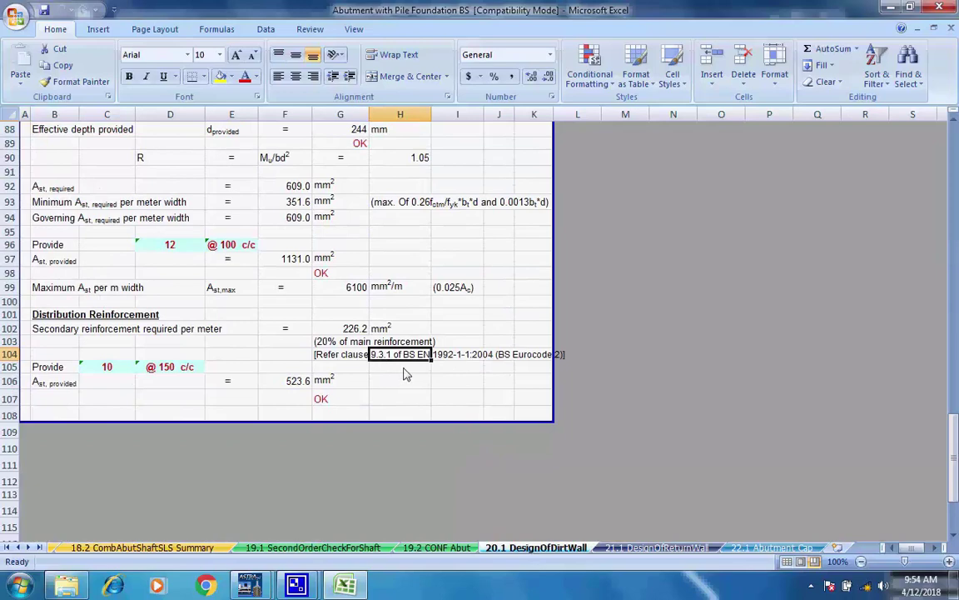
left_click(404, 369)
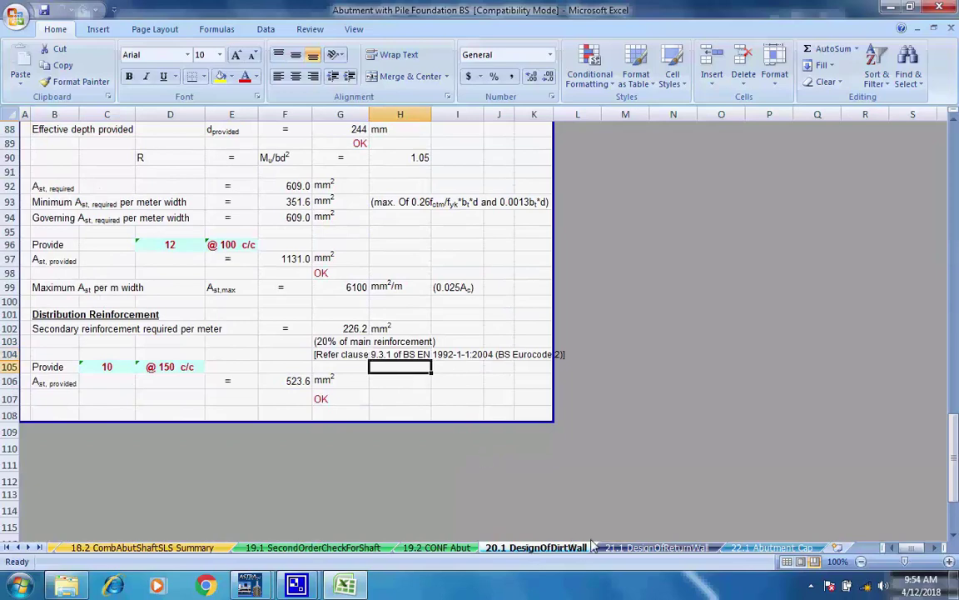
Examine the end return wall design, shear check and cantilever return wall calculations on the 21.1 DesignOfReturnWall sheet
left_click(664, 548)
scroll(591, 465, "down", 3)
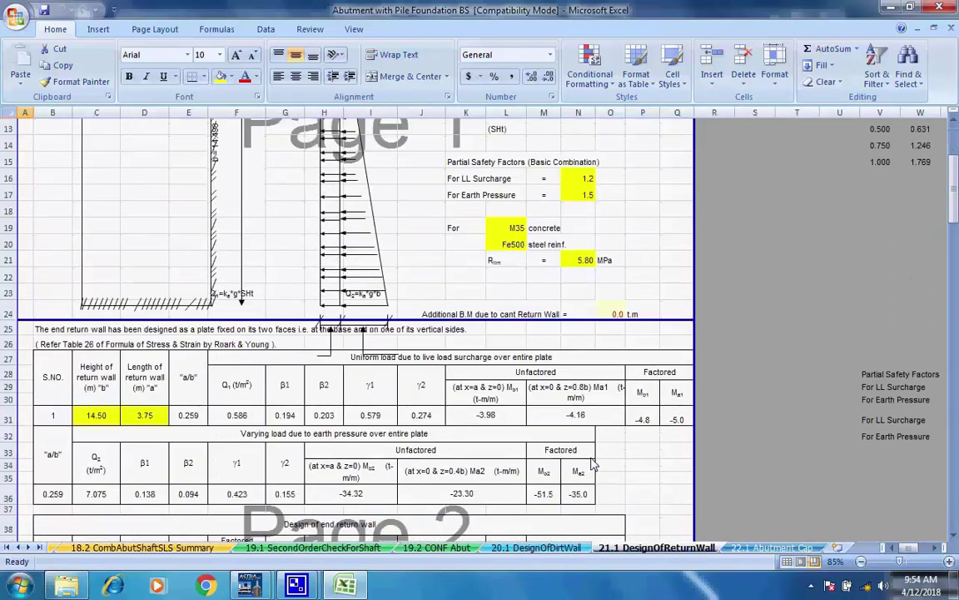
scroll(593, 464, "down", 4)
scroll(599, 463, "down", 5)
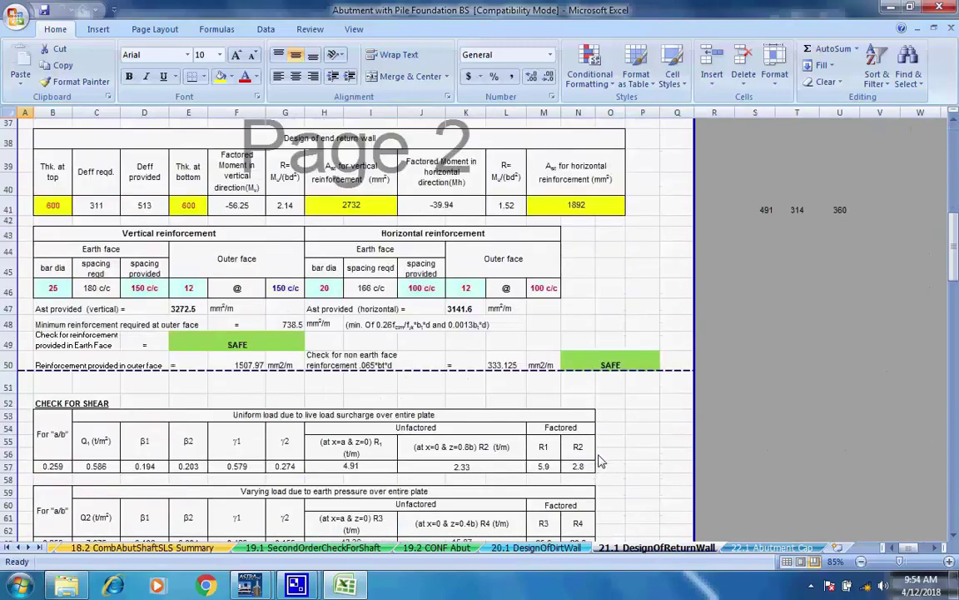
scroll(601, 462, "down", 17)
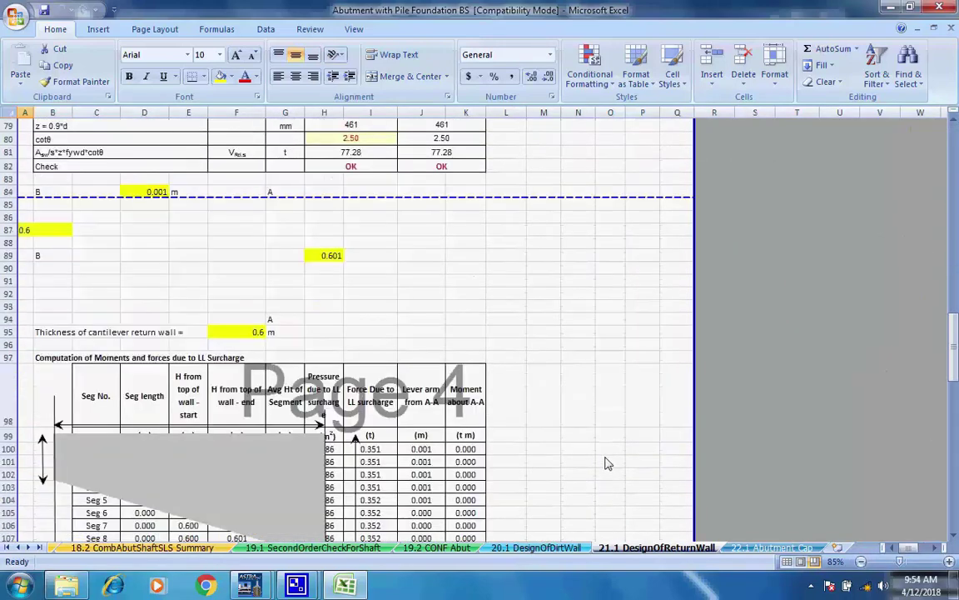
scroll(609, 466, "down", 18)
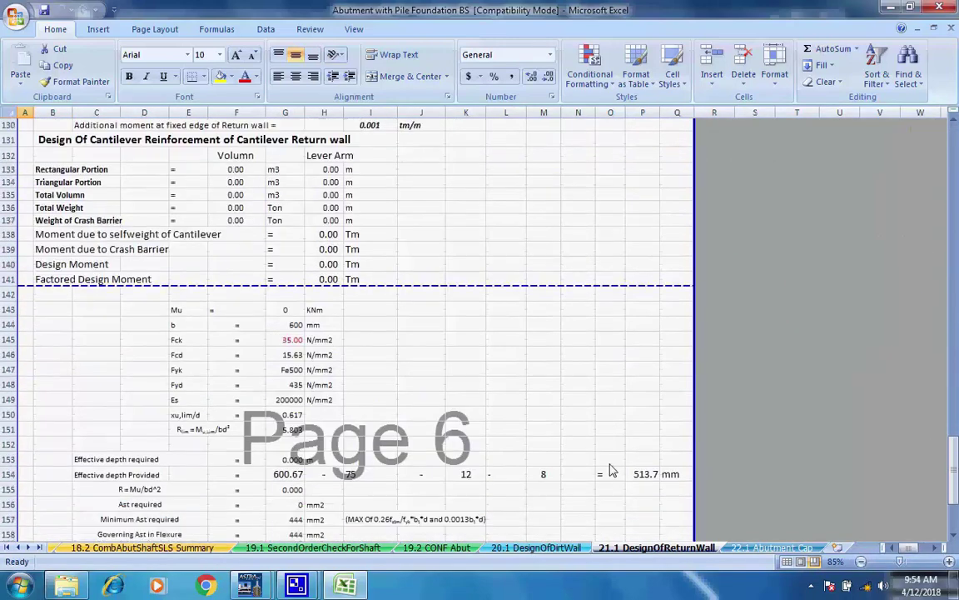
scroll(610, 471, "up", 20)
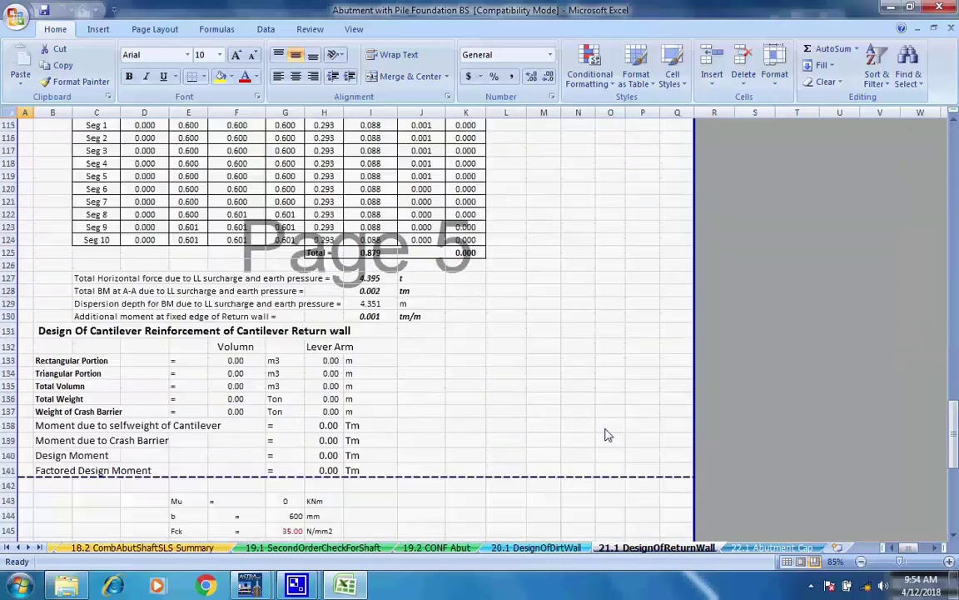
scroll(592, 380, "up", 1)
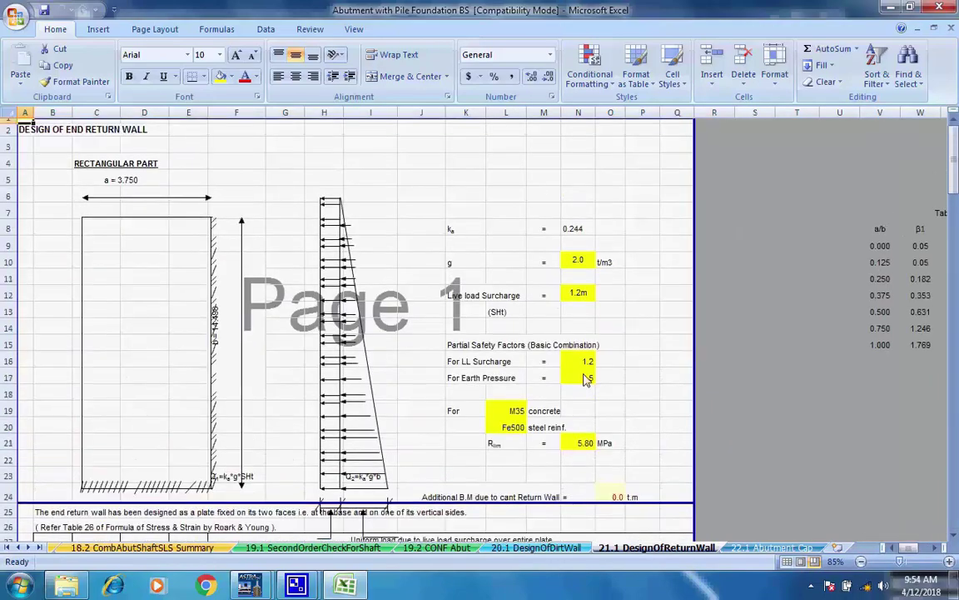
left_click(173, 127)
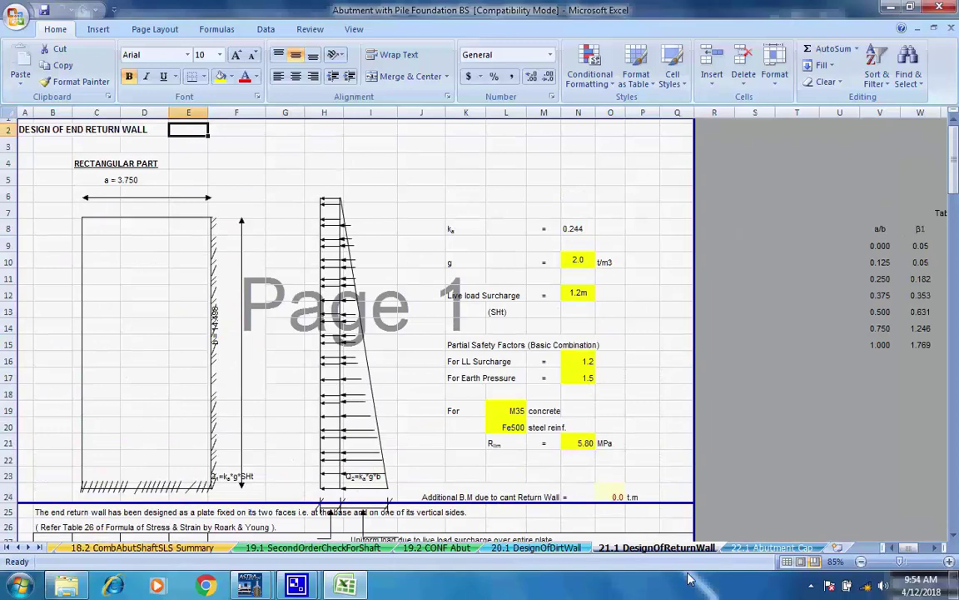
View the abutment cap dimensions and the stirrup and longitudinal bar calculations on the 22.1 Abutment Cap sheet
left_click(747, 550)
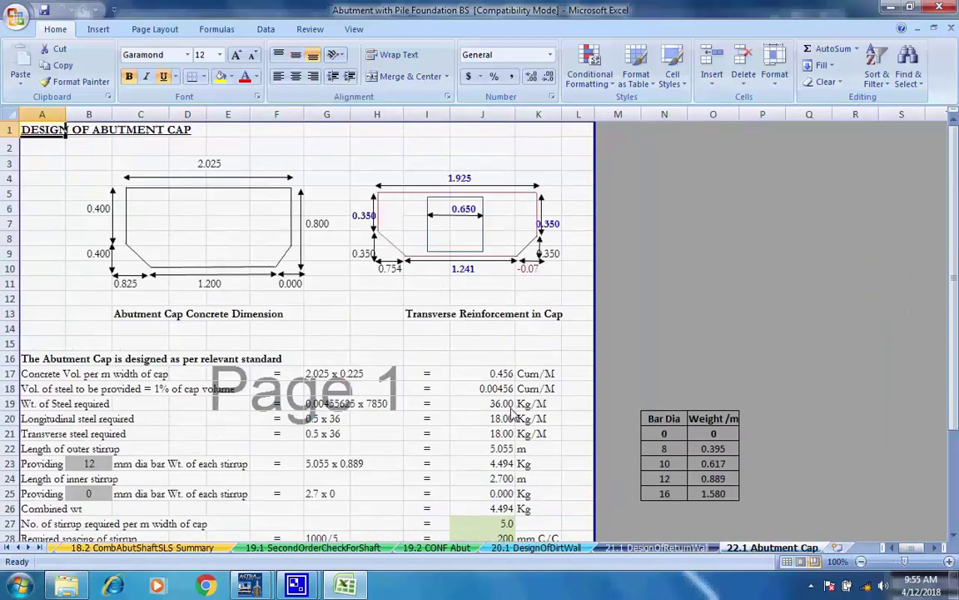
scroll(514, 414, "down", 6)
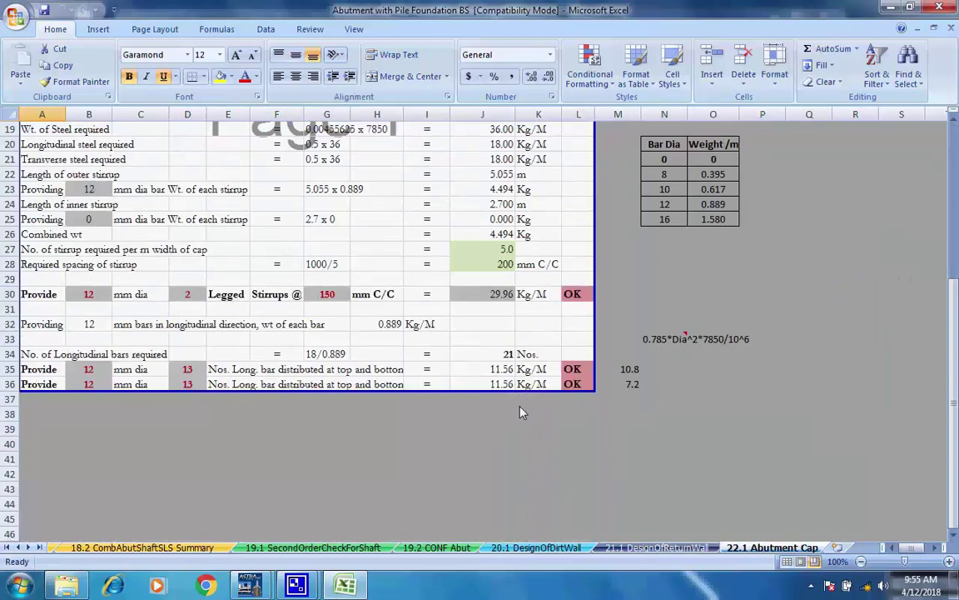
Go back over the abutment cap dimensions on the 22.1 Abutment Cap sheet and close the abutment design workbook
scroll(522, 412, "up", 6)
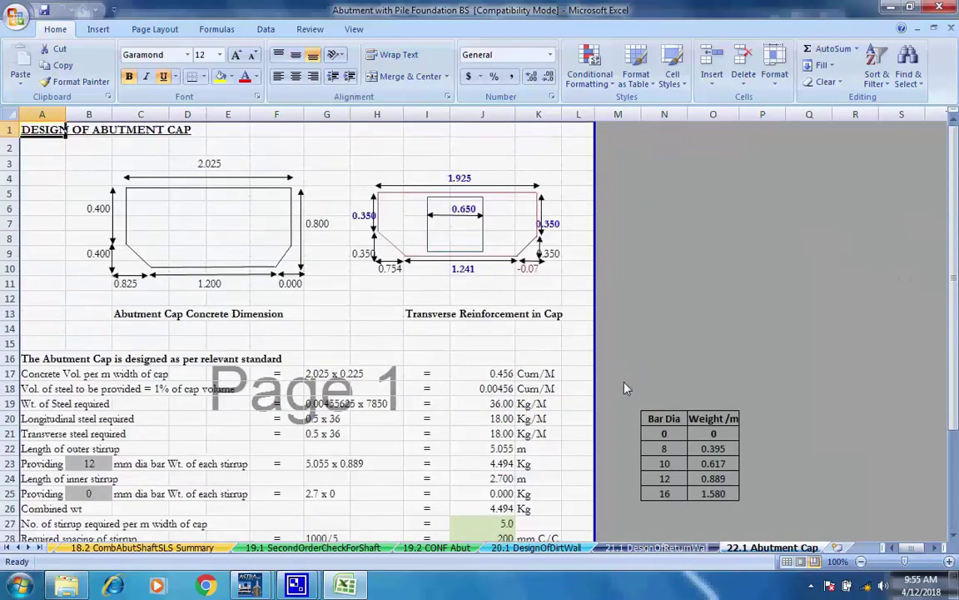
left_click(940, 8)
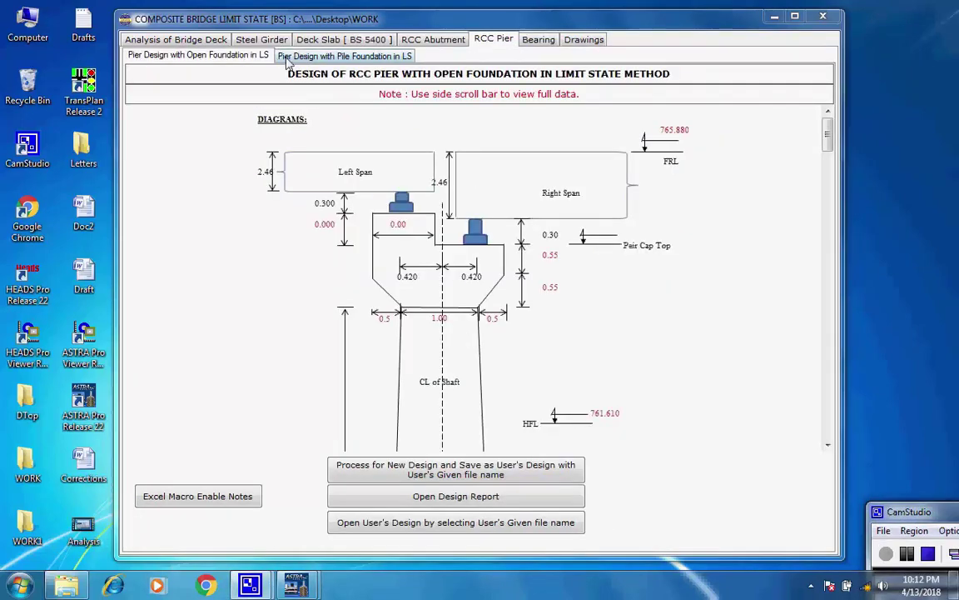
Open the RCC pier design with pile foundation in limit state and review its input data down to the design forces
left_click(408, 59)
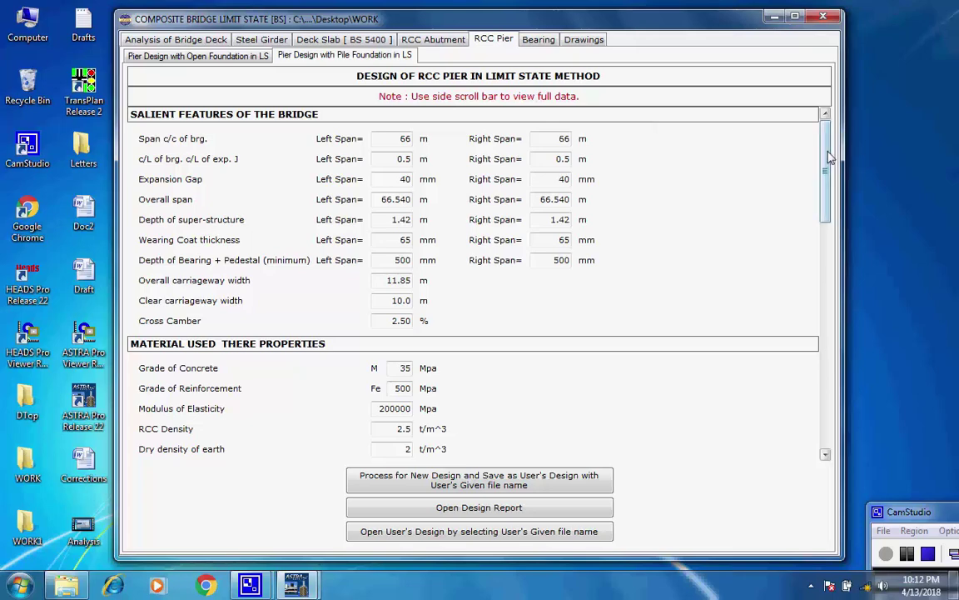
left_click_drag(829, 157, 824, 390)
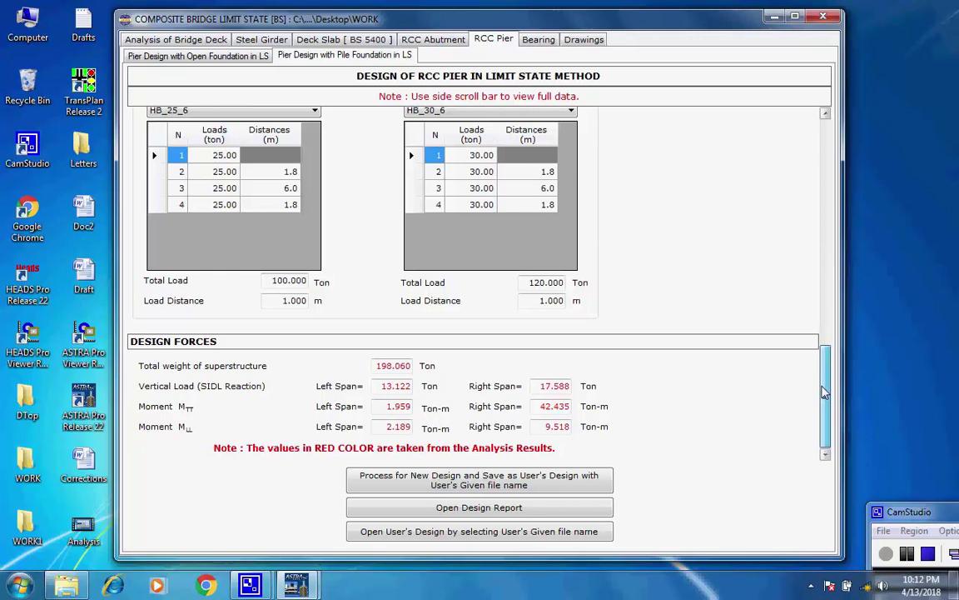
left_click_drag(823, 391, 724, 100)
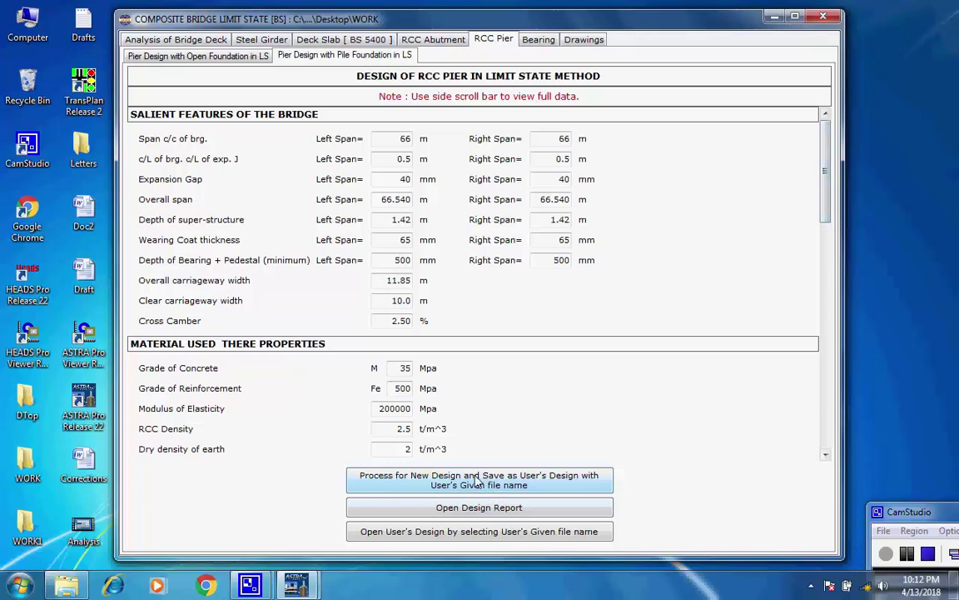
Process the pile-foundation pier as a new design, accepting the processing-time notice and Excel's privacy warning
left_click(490, 487)
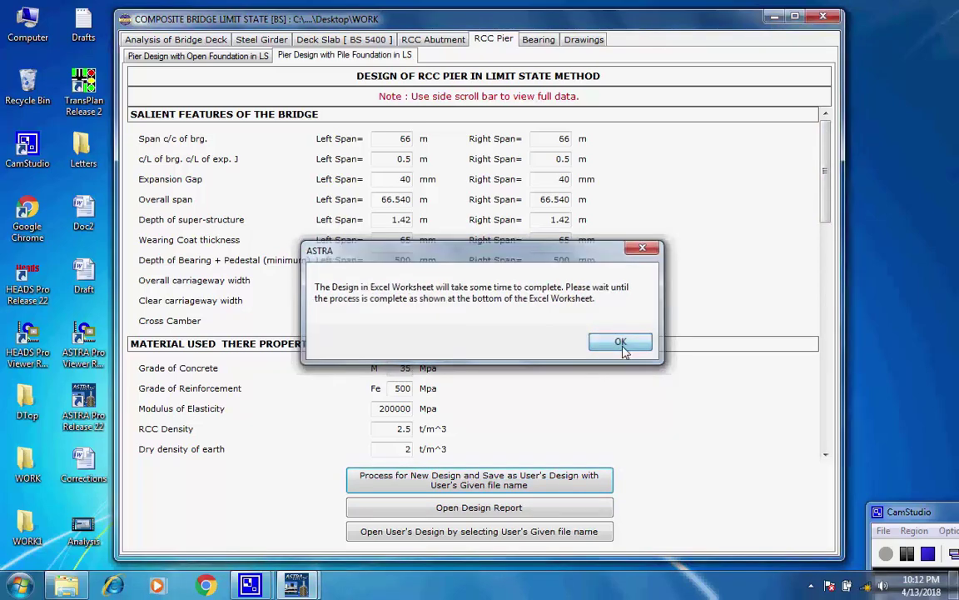
left_click(621, 344)
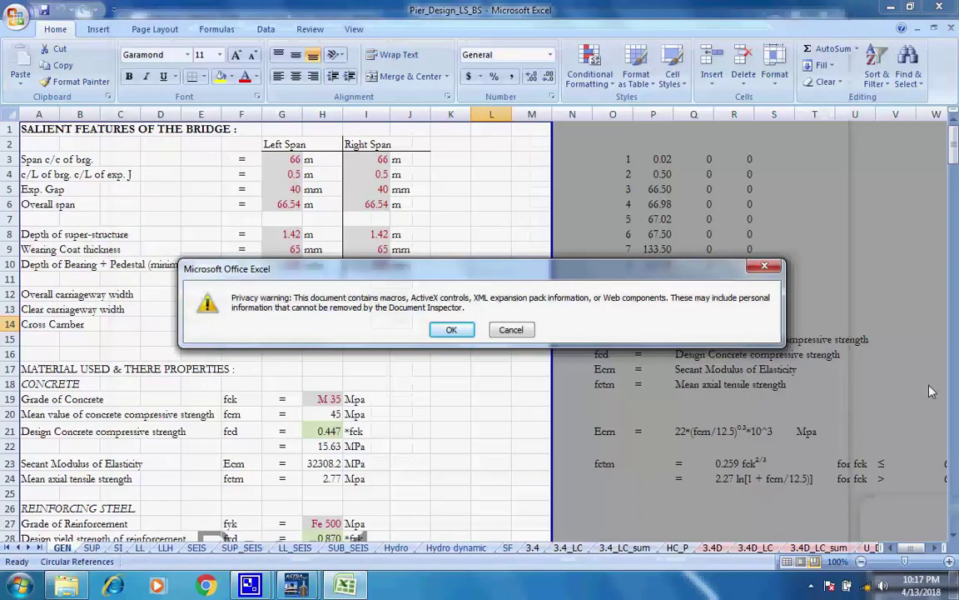
left_click(451, 330)
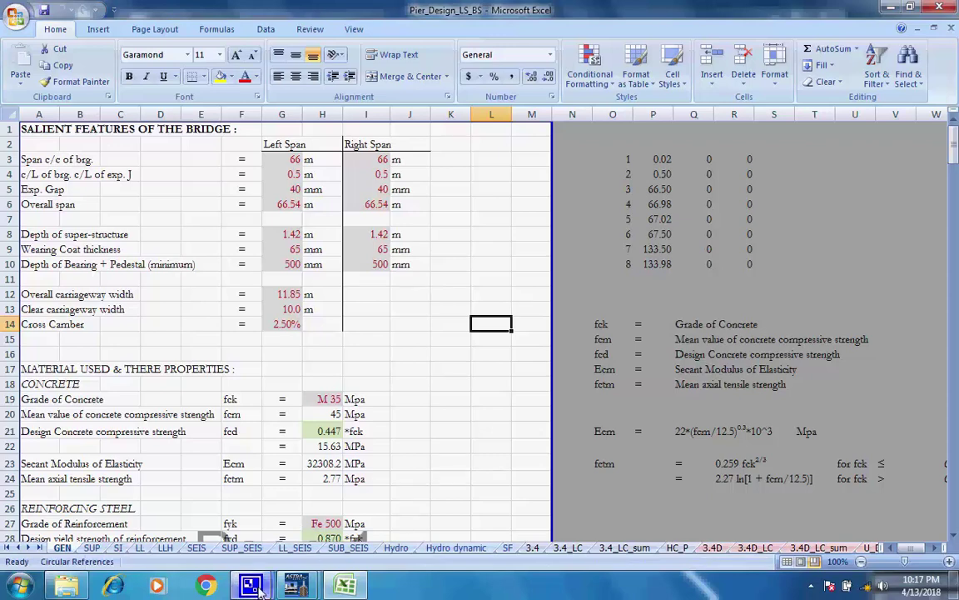
left_click(159, 466)
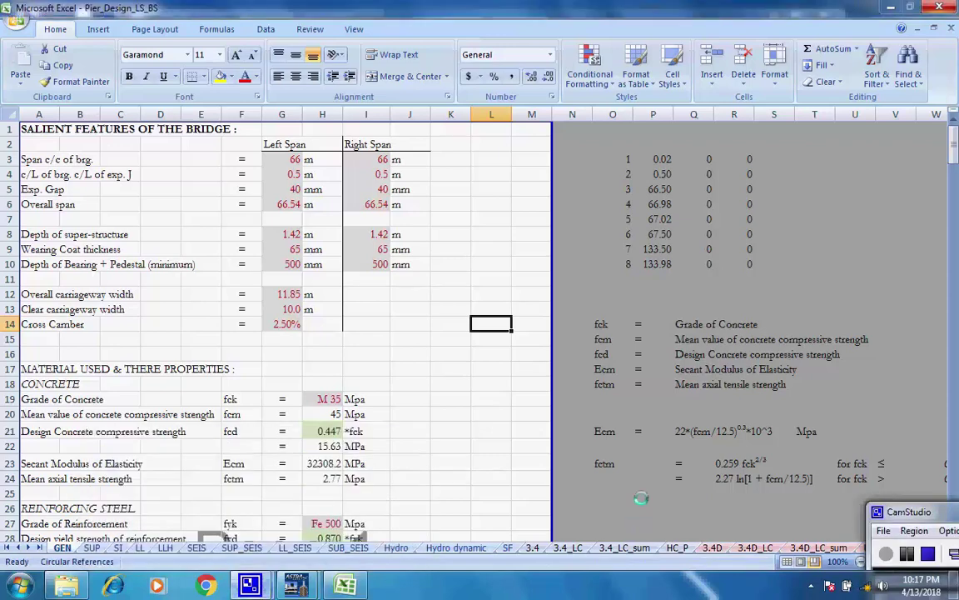
left_click(907, 556)
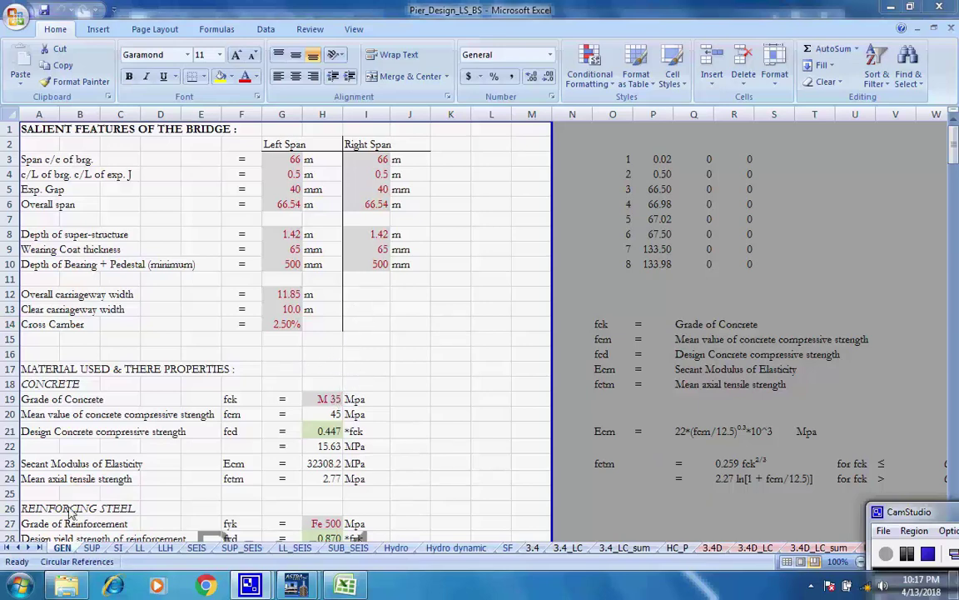
Examine the superstructure dead load, SIDL, live load reaction and longitudinal force calculations on the SUP, SI, LL and LLH sheets
left_click(94, 548)
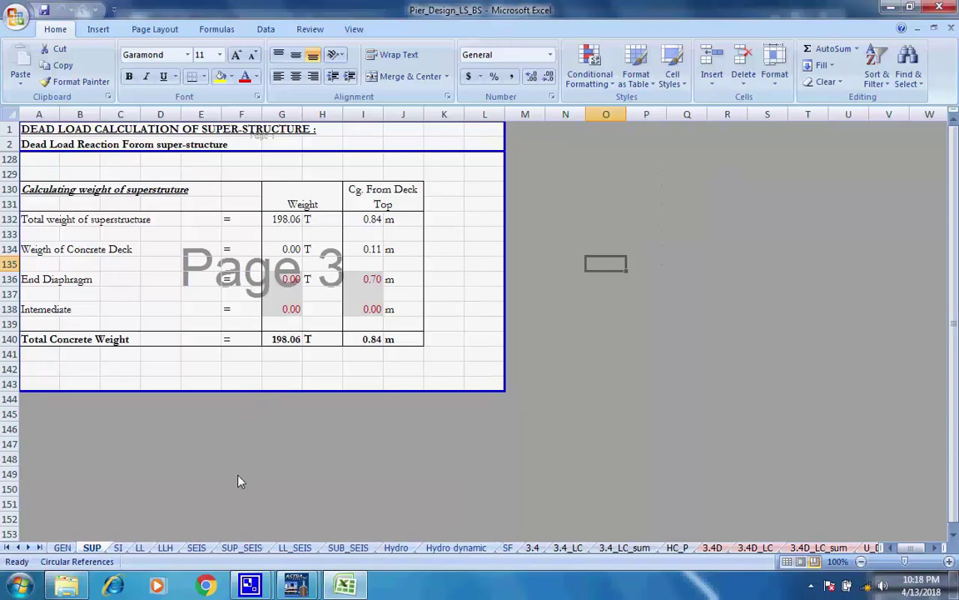
left_click(119, 548)
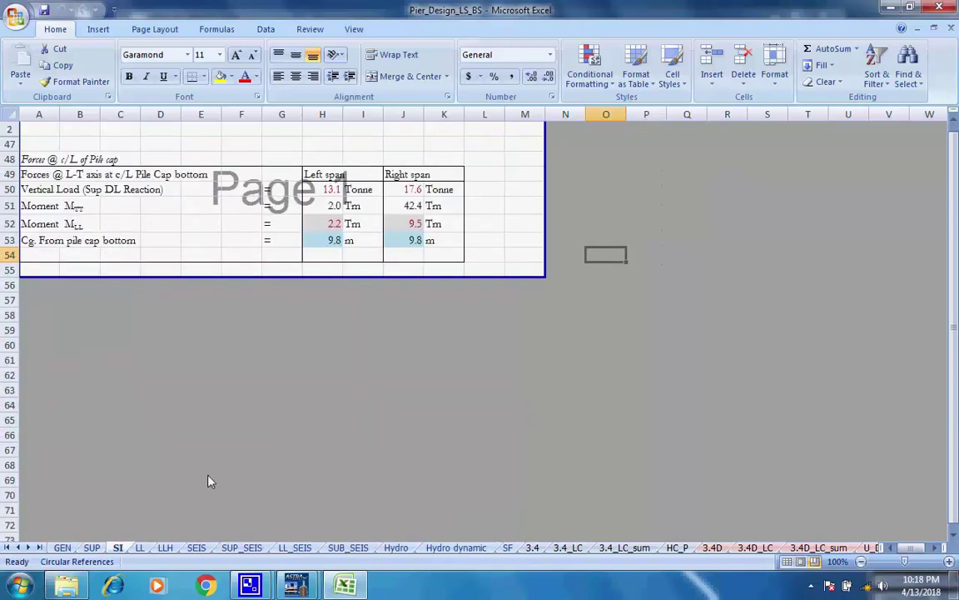
left_click(140, 549)
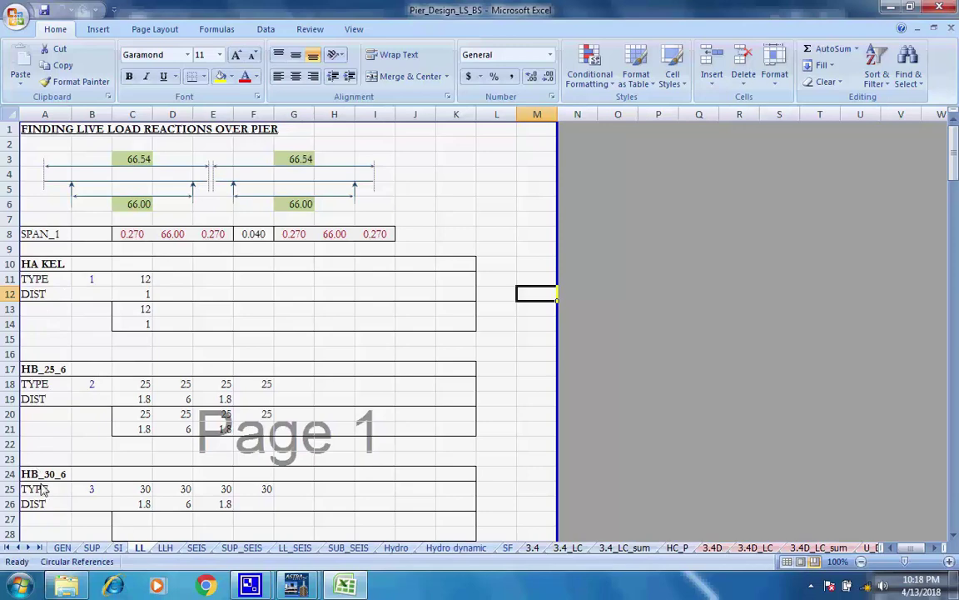
left_click(165, 548)
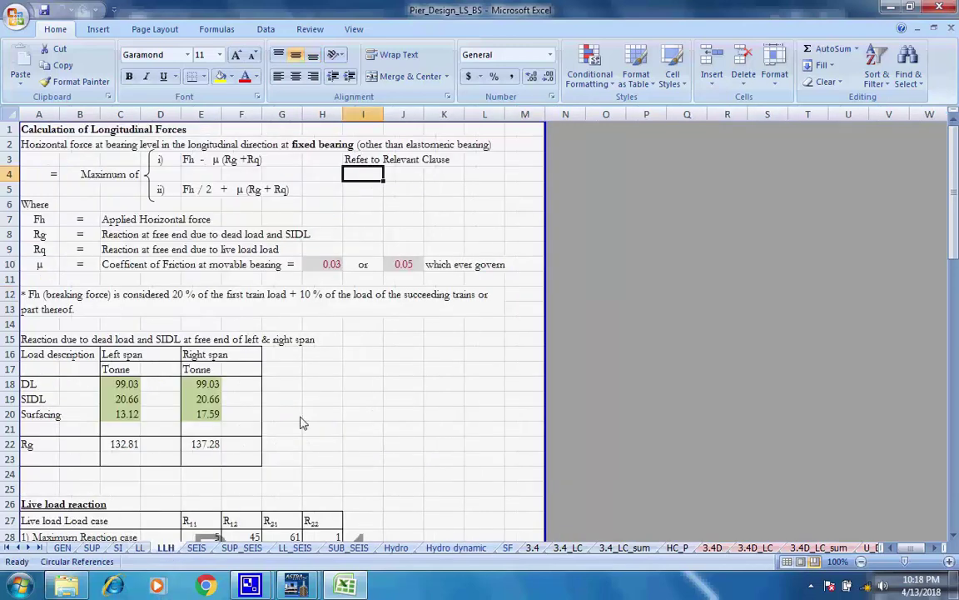
Examine the seismic force calculation on the SEIS sheet and the superstructure seismic components on the SUP_SEIS sheet
left_click(197, 547)
scroll(317, 417, "up", 8)
scroll(318, 416, "up", 4)
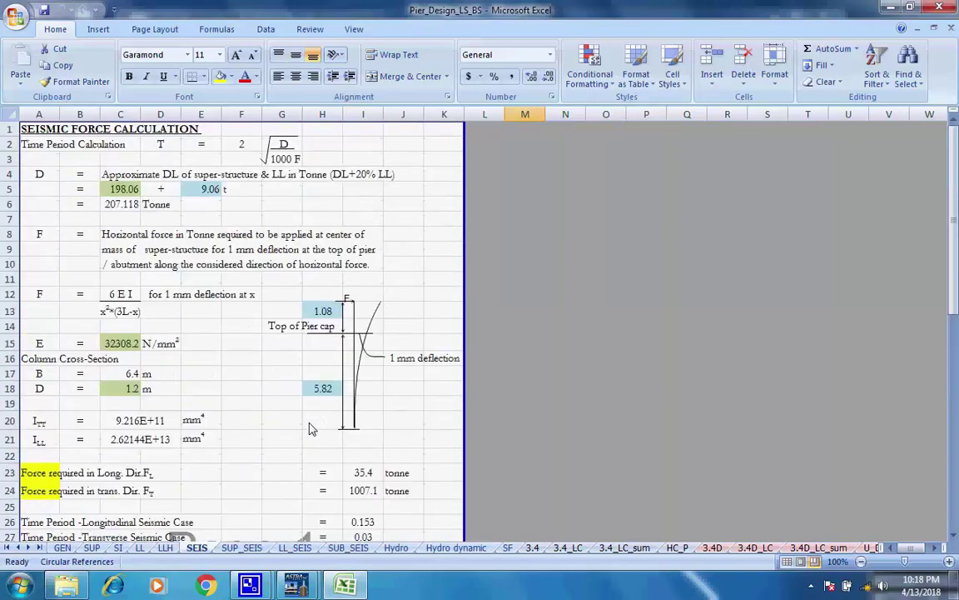
left_click(239, 548)
scroll(304, 387, "up", 19)
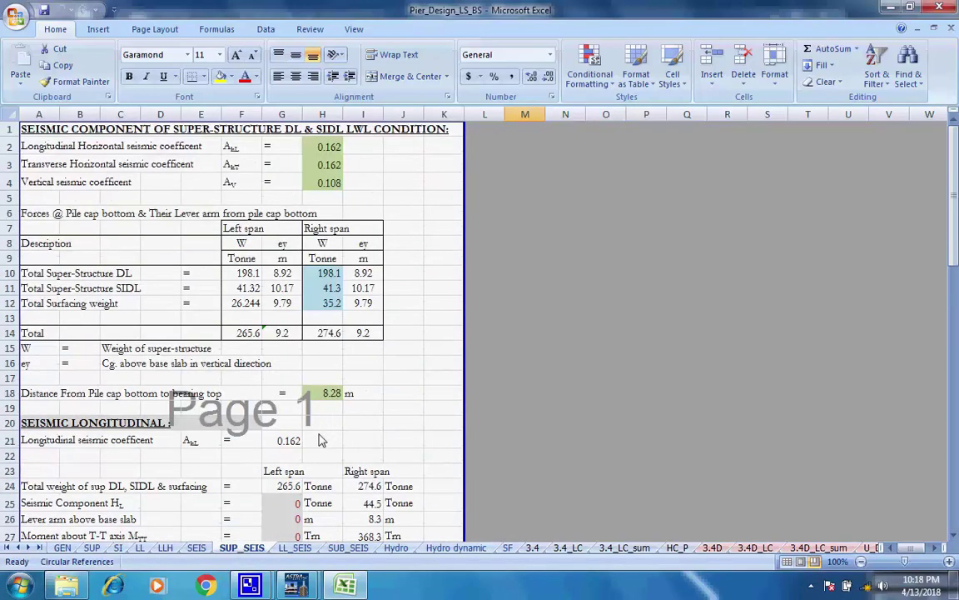
Examine the live load seismic components on the LL_SEIS sheet and the substructure seismic components on the SUB_SEIS sheet
left_click(295, 547)
scroll(354, 425, "up", 8)
scroll(354, 424, "up", 15)
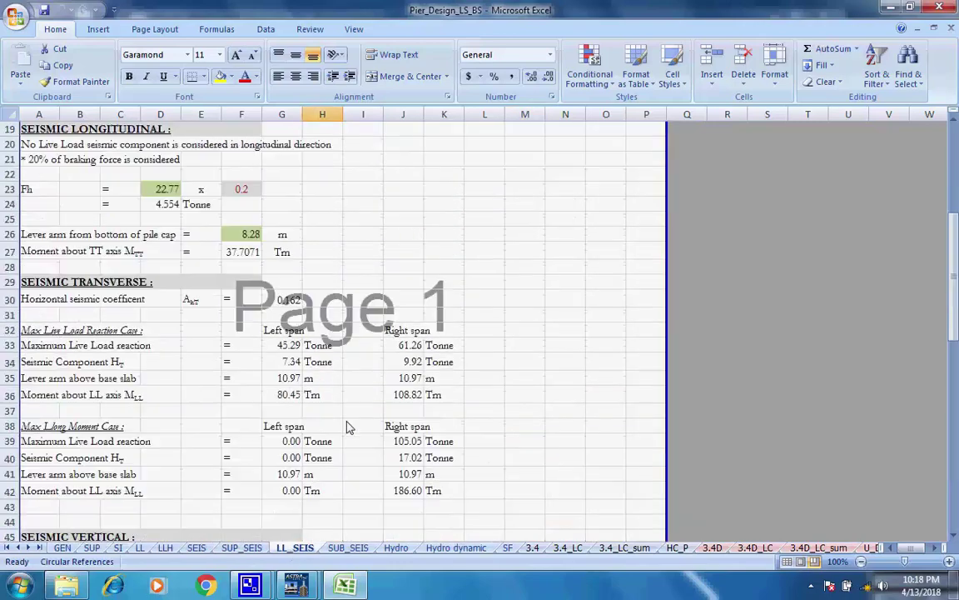
left_click(348, 547)
scroll(403, 394, "up", 9)
scroll(399, 390, "up", 6)
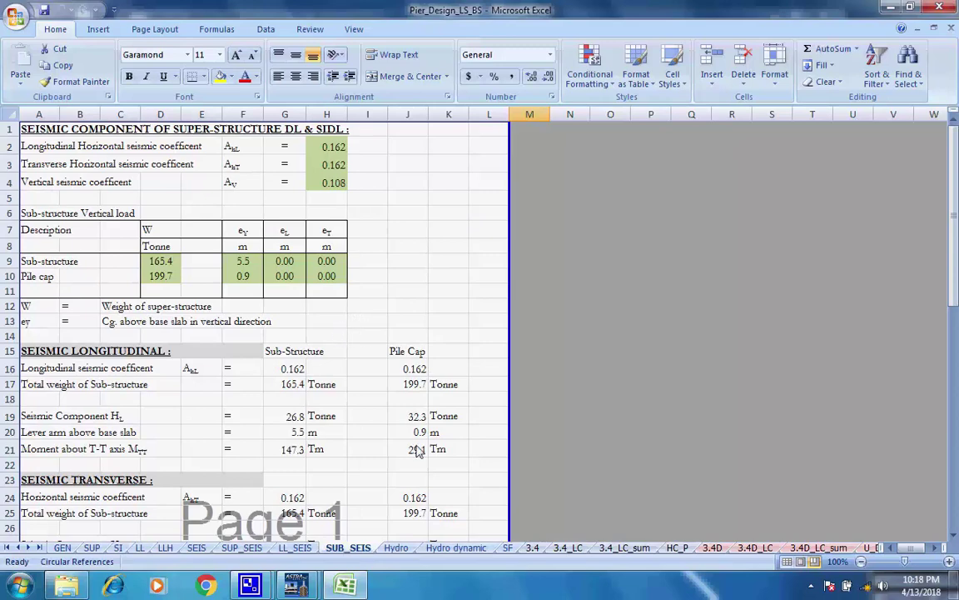
Examine the water current forces on the Hydro sheet and the hydrodynamic force calculation on the Hydro dynamic sheet
left_click(397, 548)
scroll(406, 412, "up", 20)
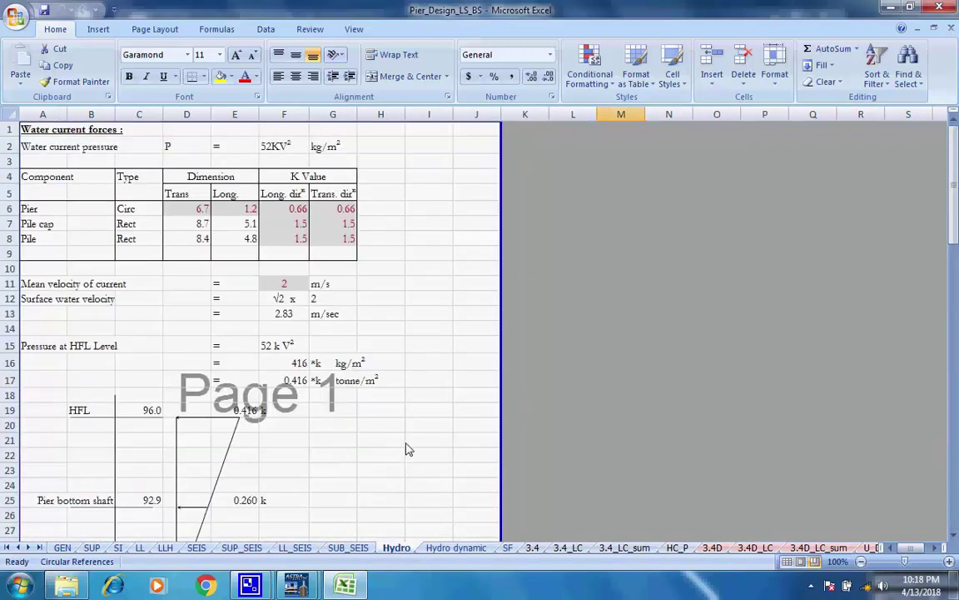
key("ctrl+Page_Down")
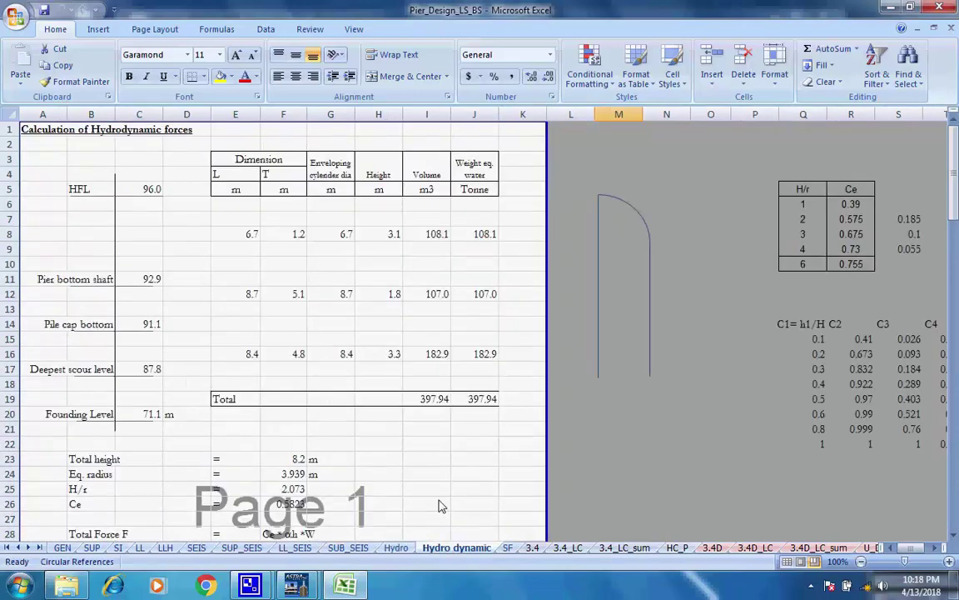
Review the summary of forces on the SF sheet and the load combination generation for pile capacity on the 3.4 sheet
key("ctrl+Page_Down")
scroll(469, 462, "up", 7)
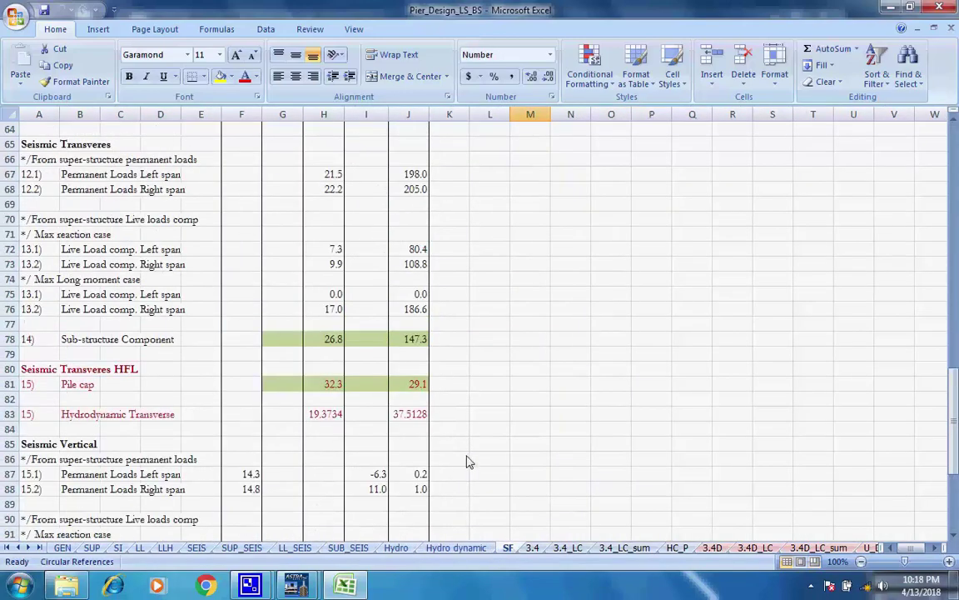
scroll(467, 458, "up", 20)
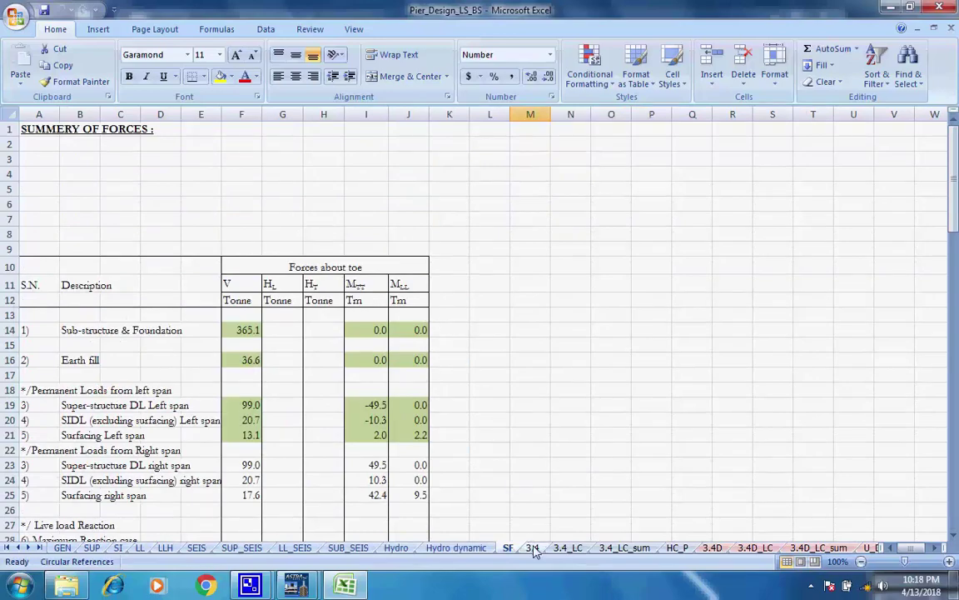
key("ctrl+Page_Down")
scroll(550, 429, "up", 9)
scroll(550, 429, "up", 20)
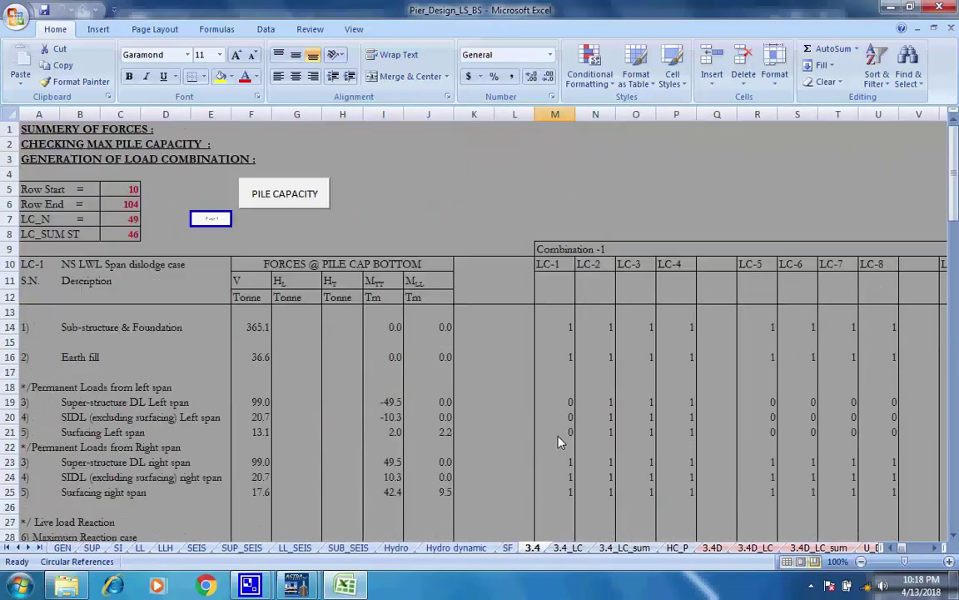
Review the maximum pile capacity load combinations on the 3.4_LC sheet, back up to LC-1
left_click(568, 548)
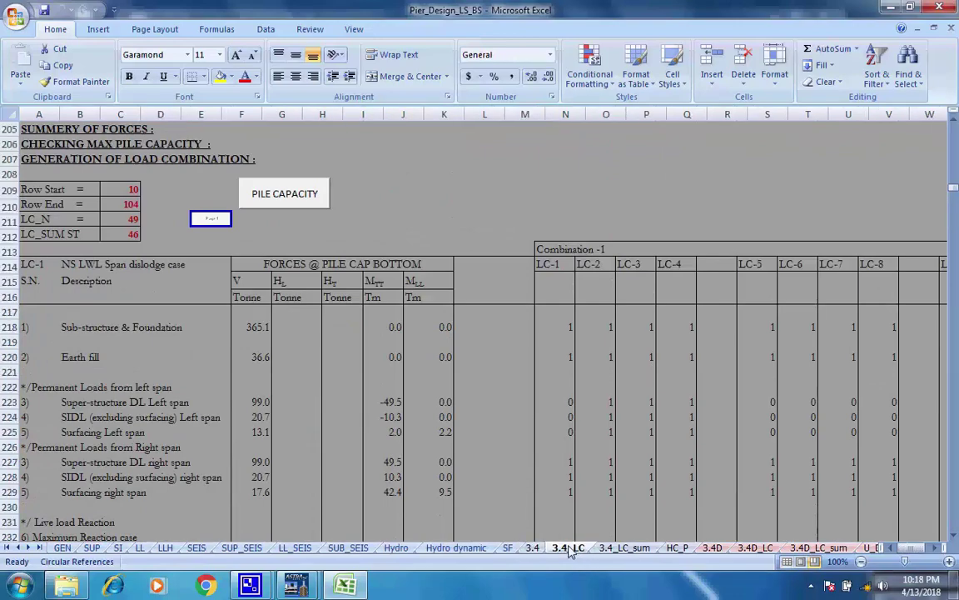
scroll(433, 379, "up", 20)
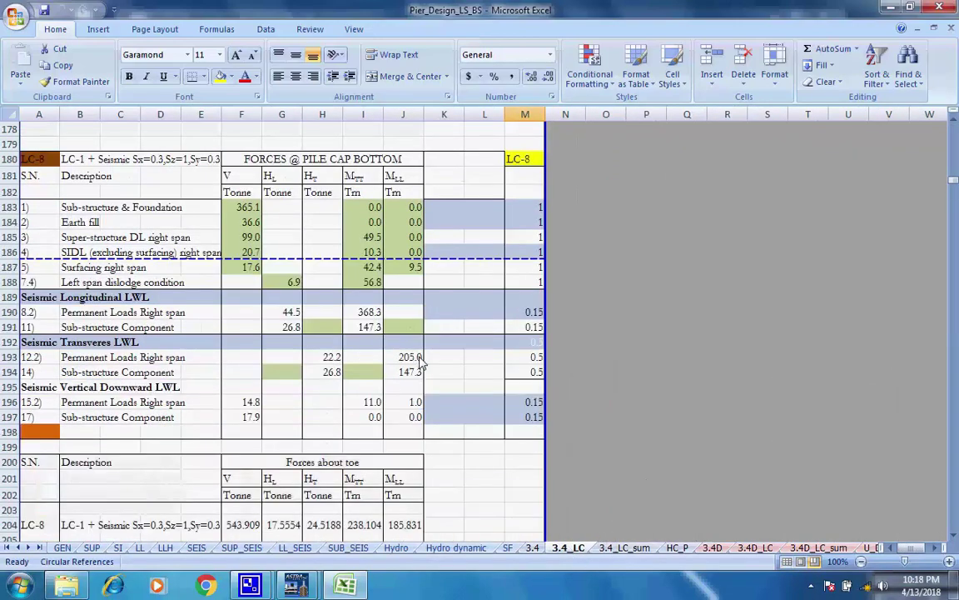
scroll(428, 375, "up", 20)
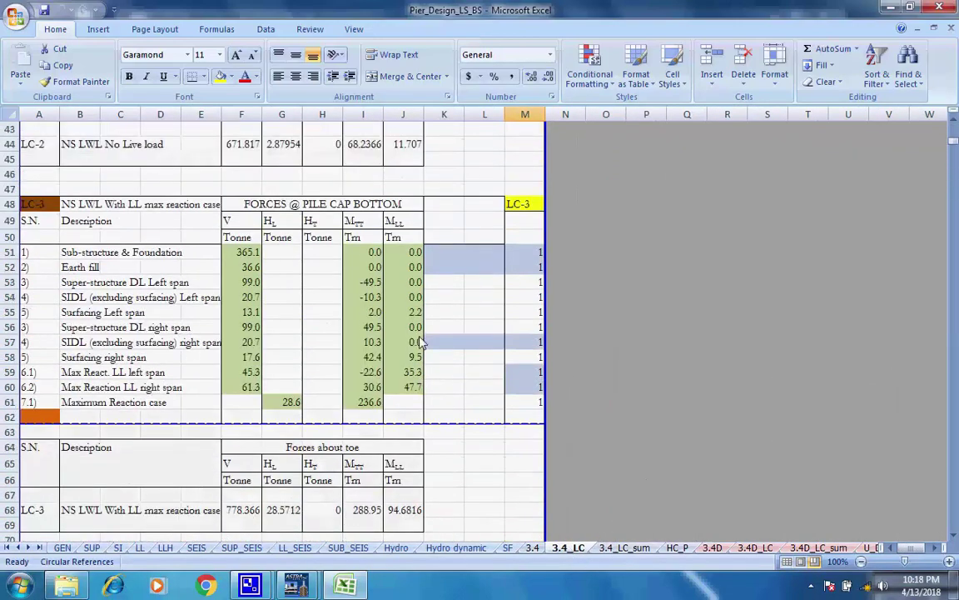
scroll(423, 355, "up", 5)
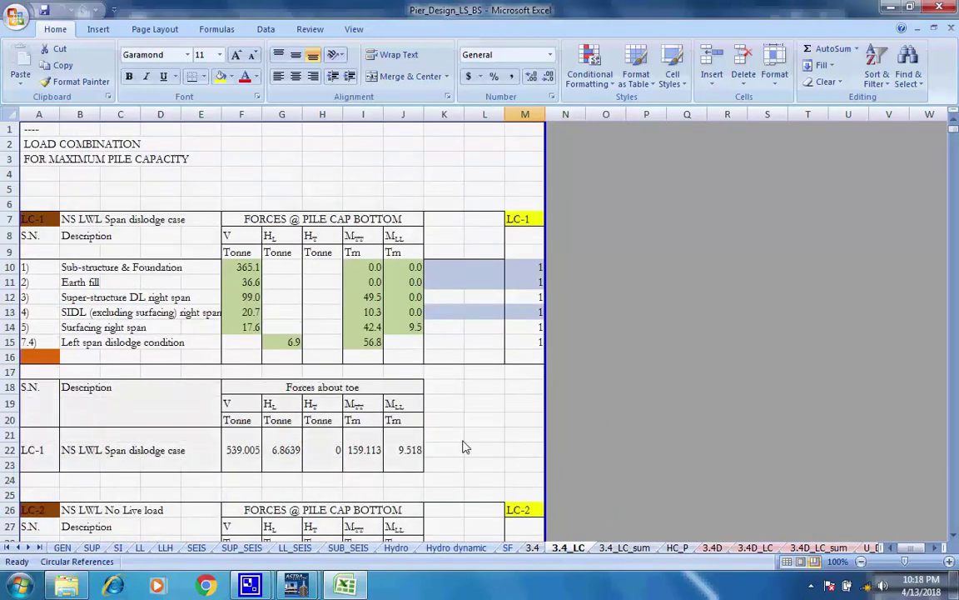
Examine the maximum and minimum pile reactions on the 3.4_LC_sum sheet and the horizontal pile capacity check on the HC_P sheet
left_click(620, 548)
scroll(503, 395, "up", 20)
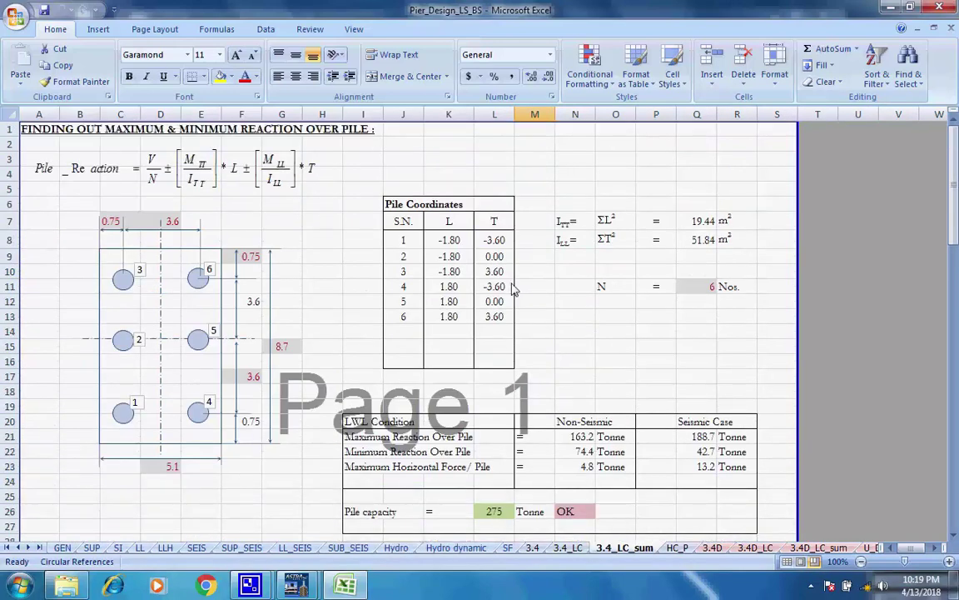
left_click(677, 547)
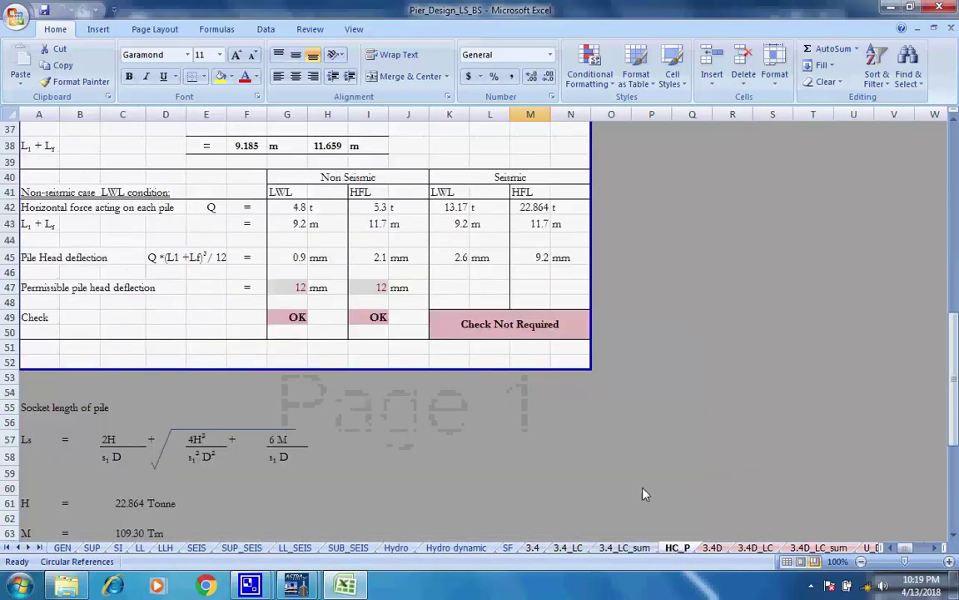
scroll(566, 392, "up", 12)
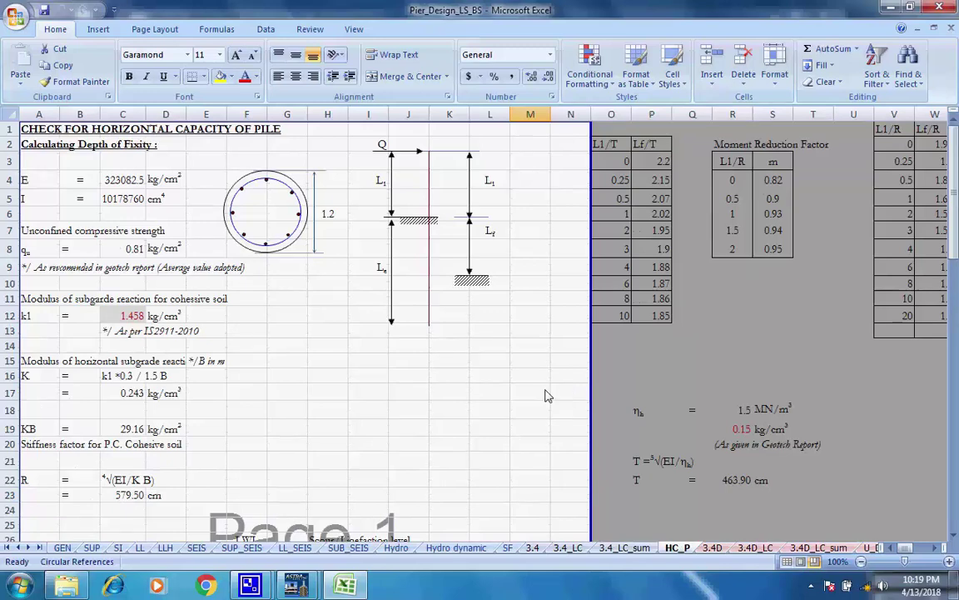
Examine the ULS pile and pile cap load combinations and force summary on the 3.4D, 3.4D_LC and 3.4D_LC_sum sheets
left_click(712, 547)
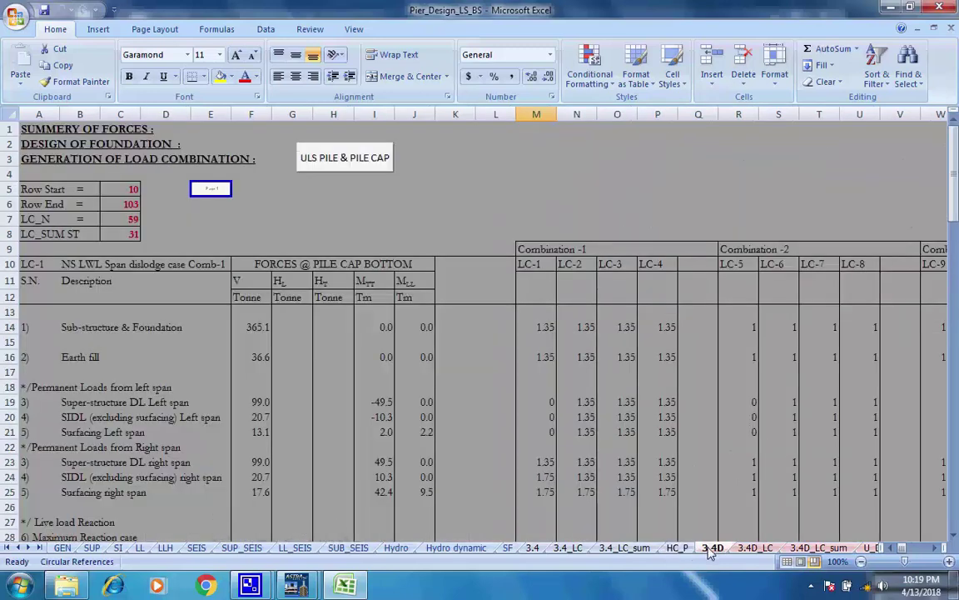
left_click(757, 549)
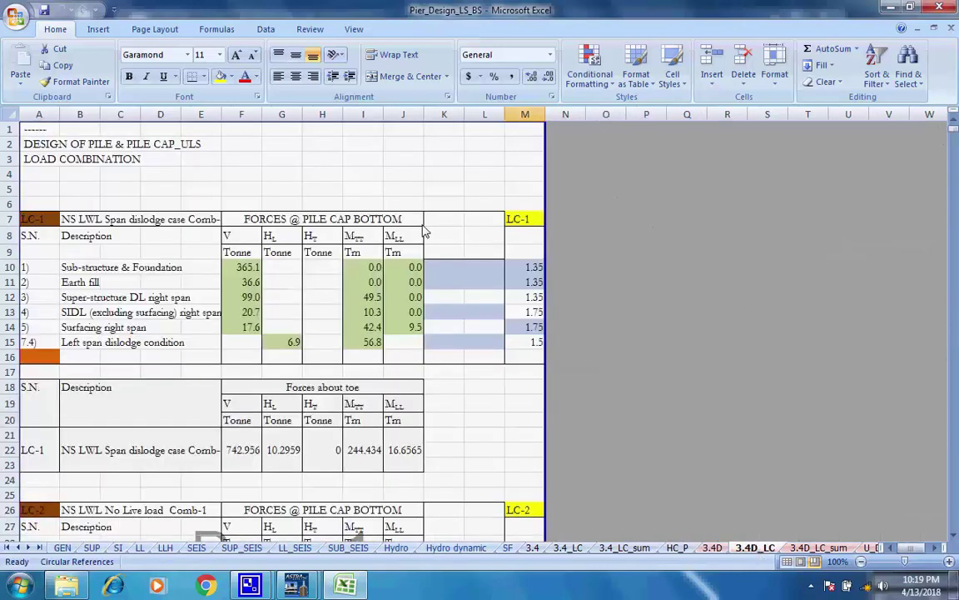
left_click(818, 547)
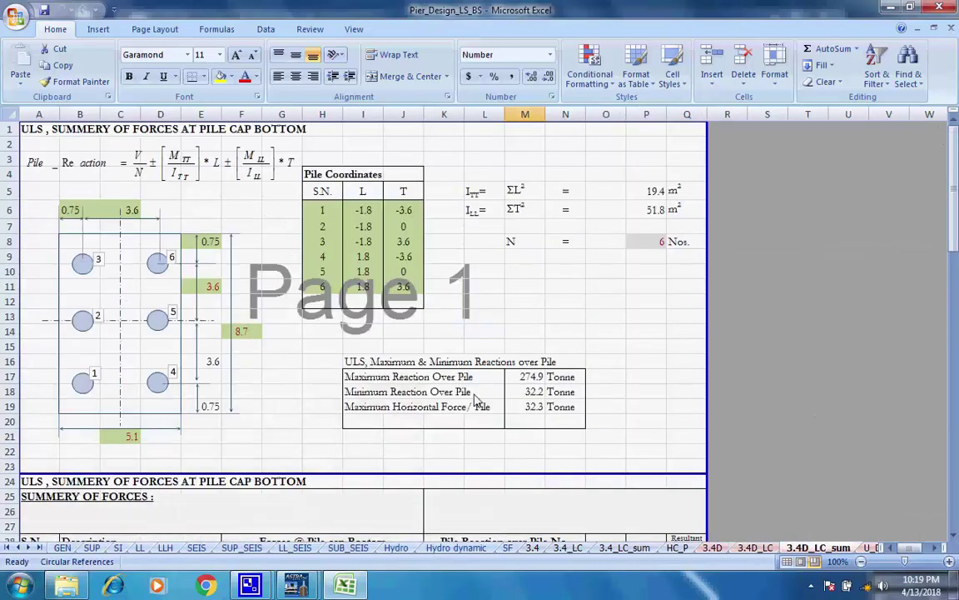
Review the ULS design forces for the pile cap on the U_DF_PC sheet, from the design shear up to the pile reaction table
left_click(873, 548)
scroll(702, 352, "up", 9)
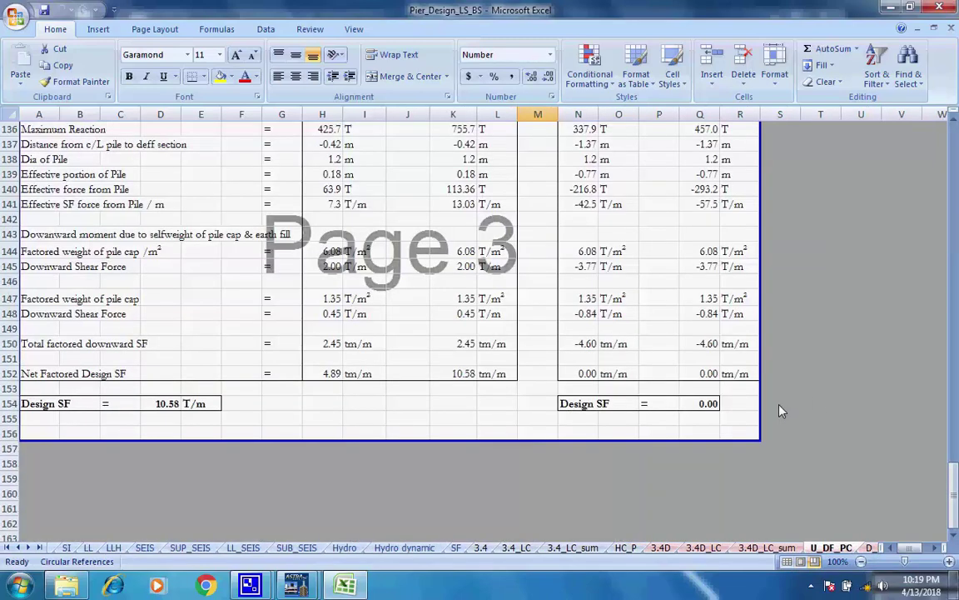
scroll(781, 410, "up", 20)
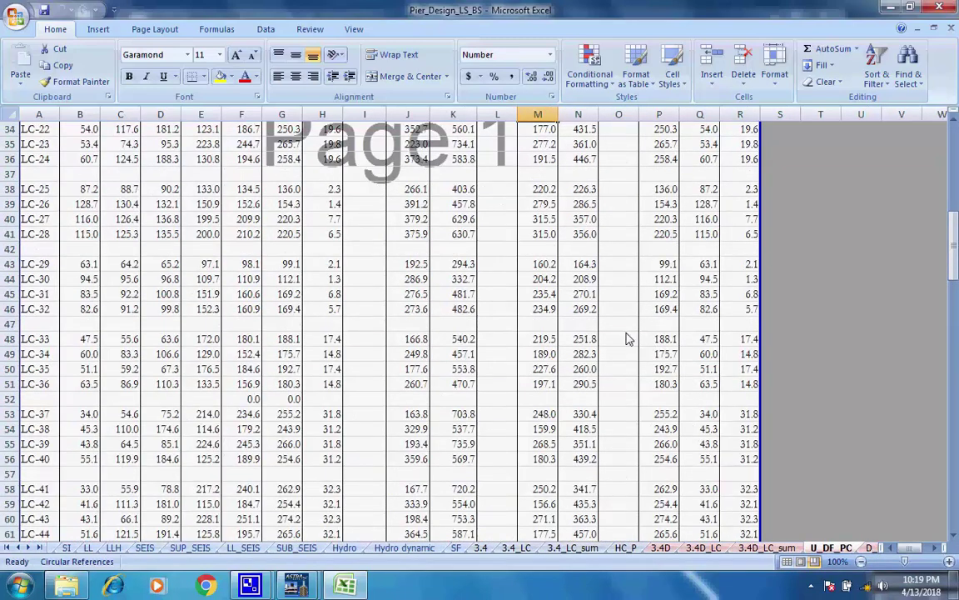
scroll(629, 339, "up", 11)
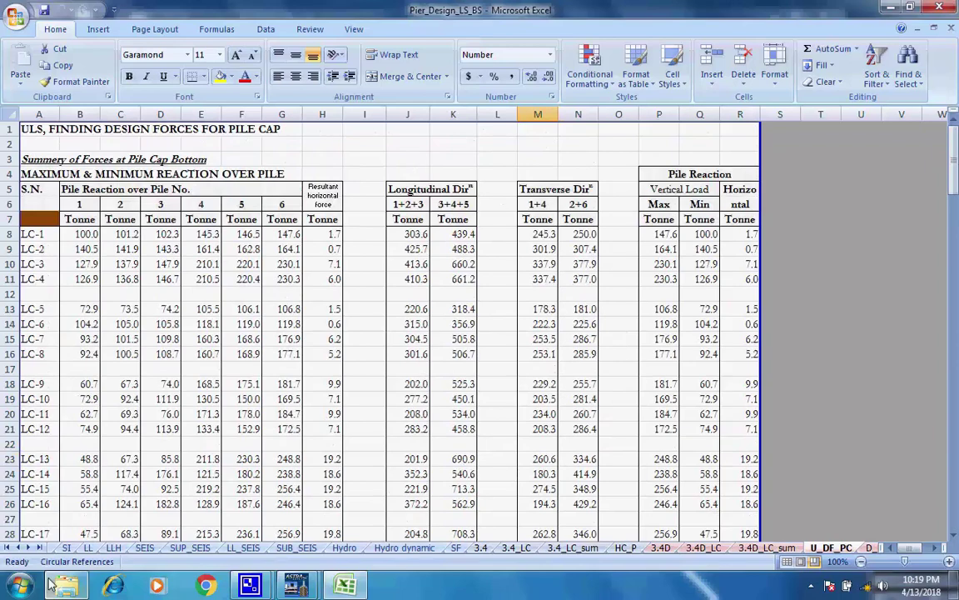
Examine the ULS shear force check of the pile cap on the D_PC_L sheet, including the Eurocode 2 Section 6.2.2 reference
left_click(869, 547)
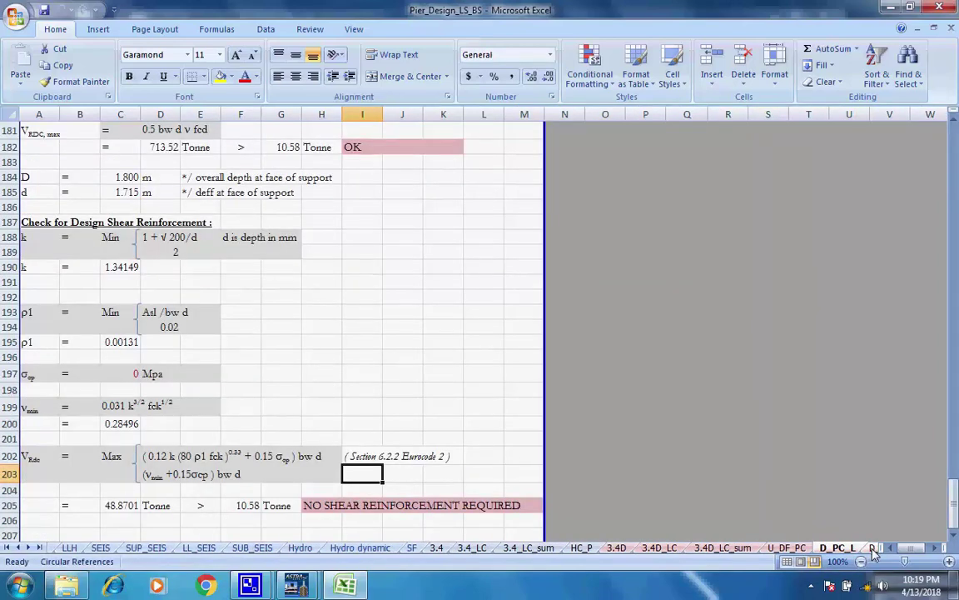
left_click(475, 458)
left_click(375, 456)
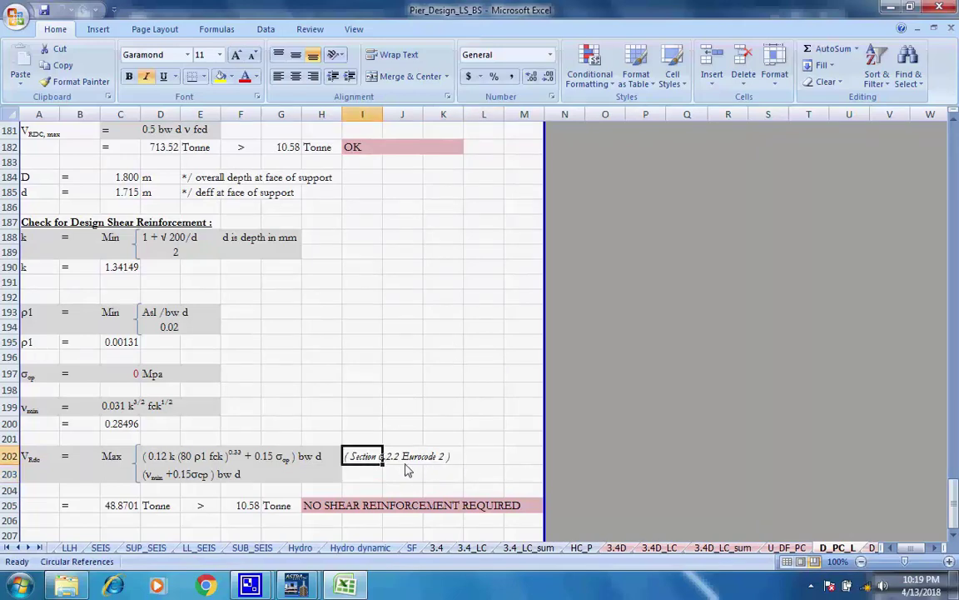
left_click(480, 457)
scroll(375, 348, "up", 8)
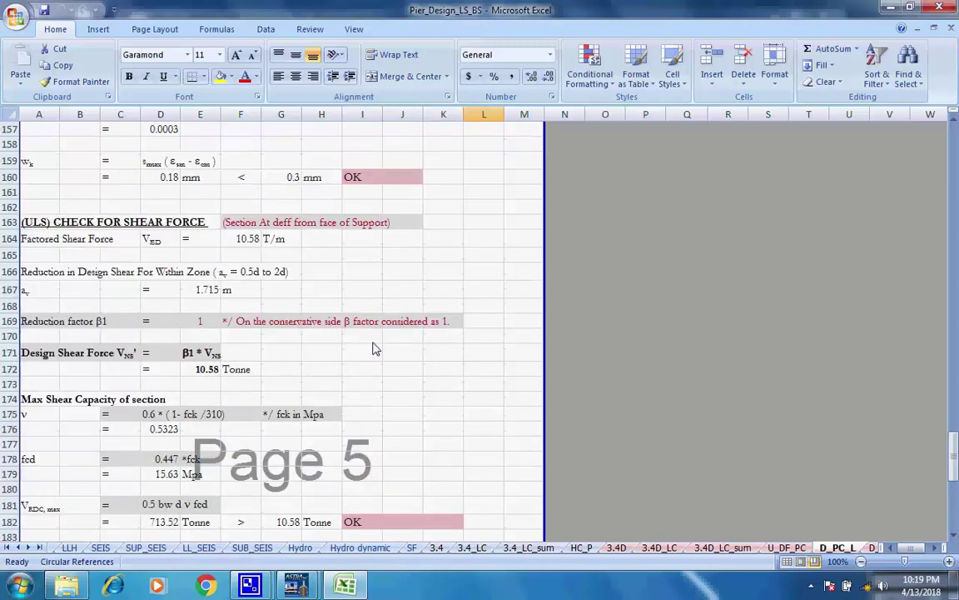
Review the crack width, minimum reinforcement, SLS stress and bending moment checks on the D_PC_L sheet, up to its heading
scroll(374, 348, "up", 9)
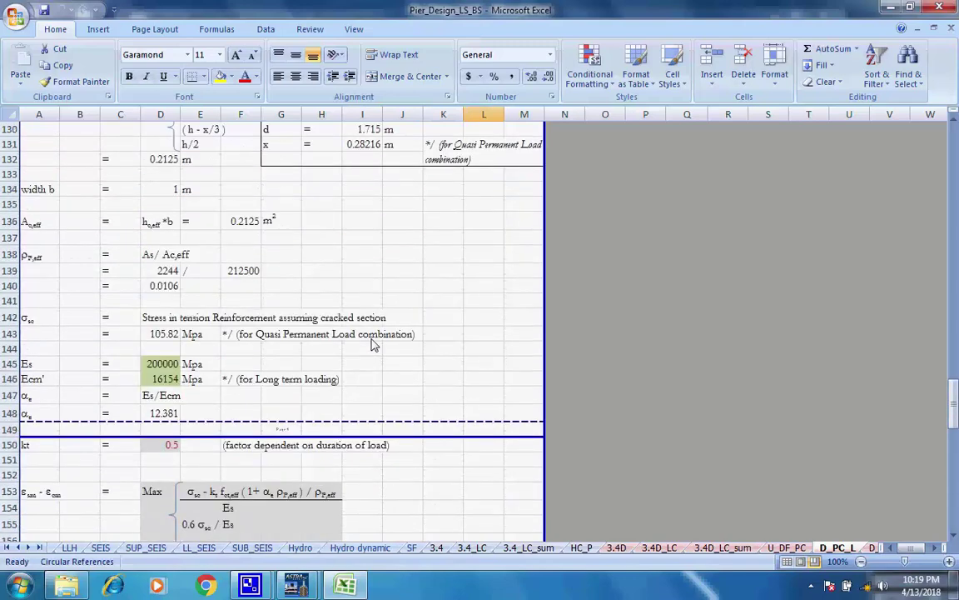
scroll(373, 345, "up", 3)
scroll(372, 345, "up", 4)
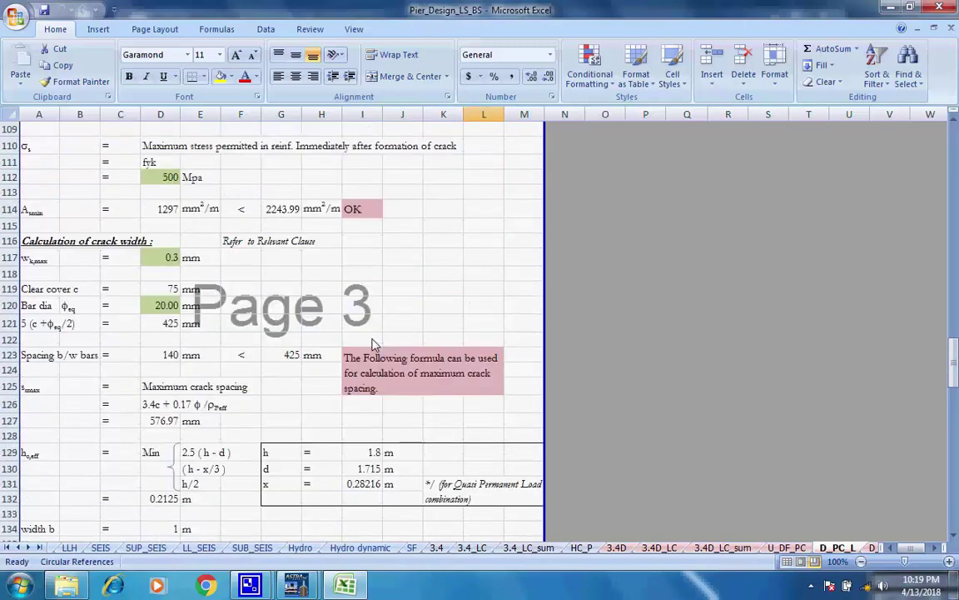
scroll(373, 345, "up", 11)
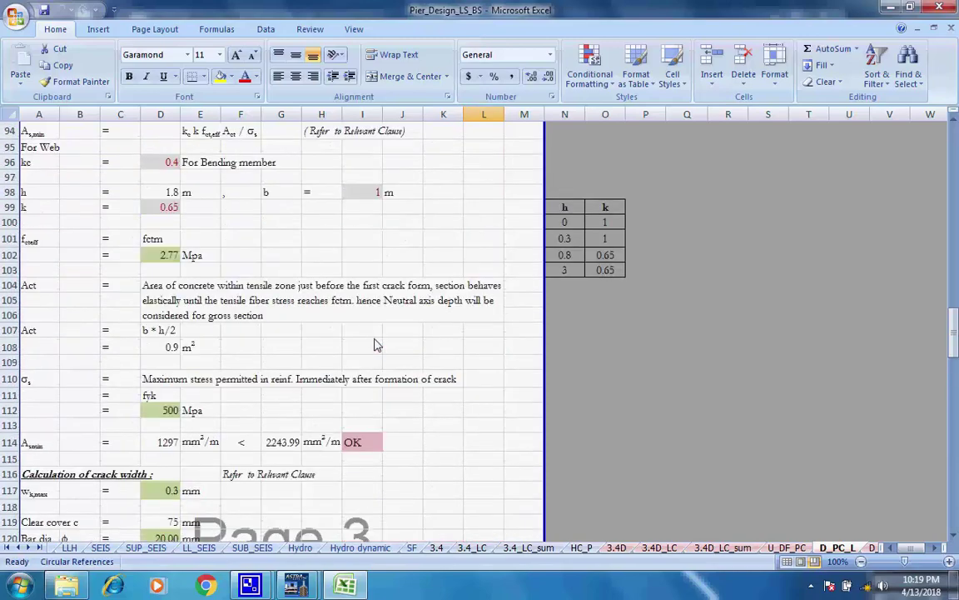
scroll(376, 345, "up", 6)
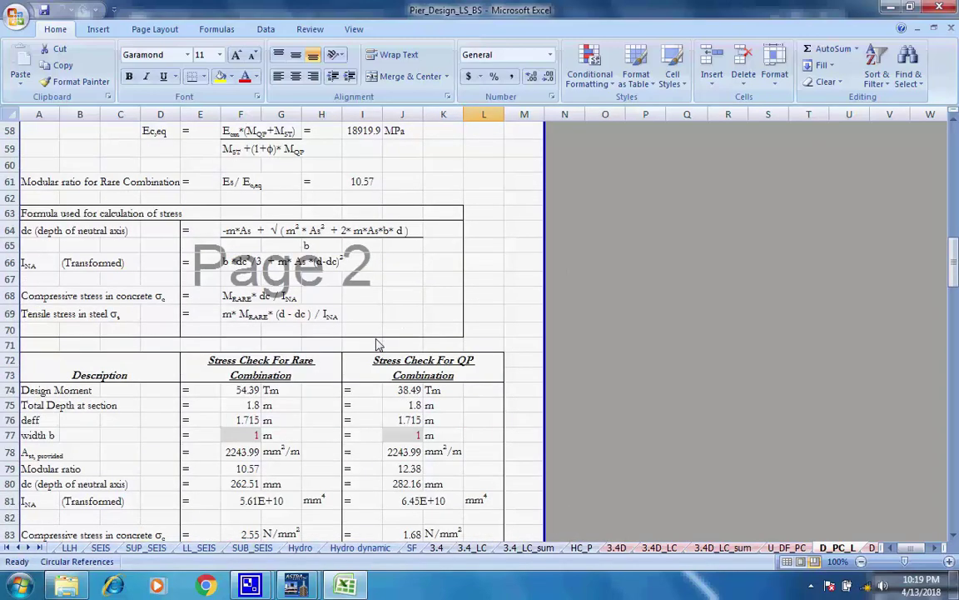
scroll(375, 345, "up", 6)
scroll(377, 338, "up", 13)
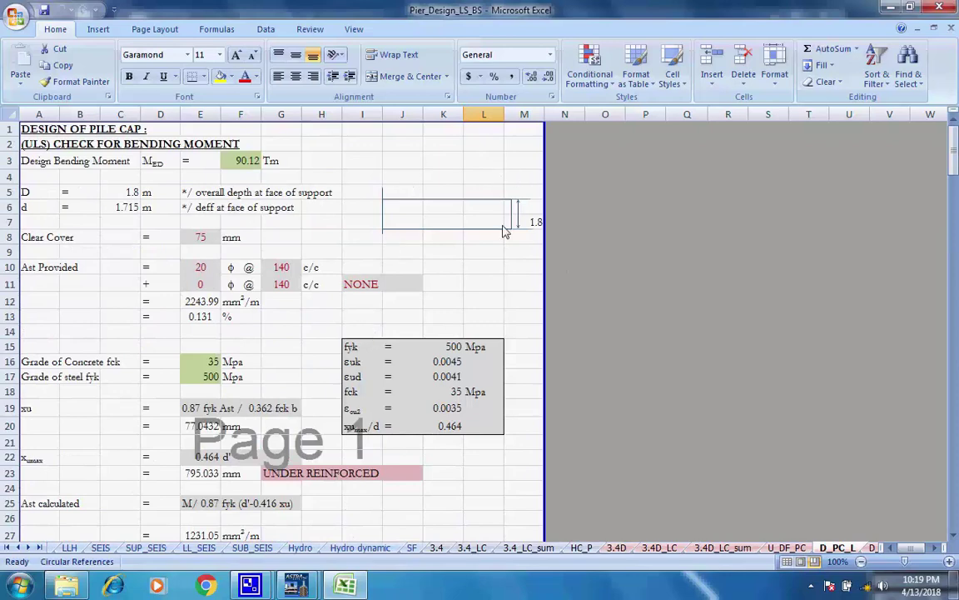
Review the transverse-direction pile cap design on the D_PC_T sheet, from the shear check up to the bending moment check
key("ctrl+Page_Down")
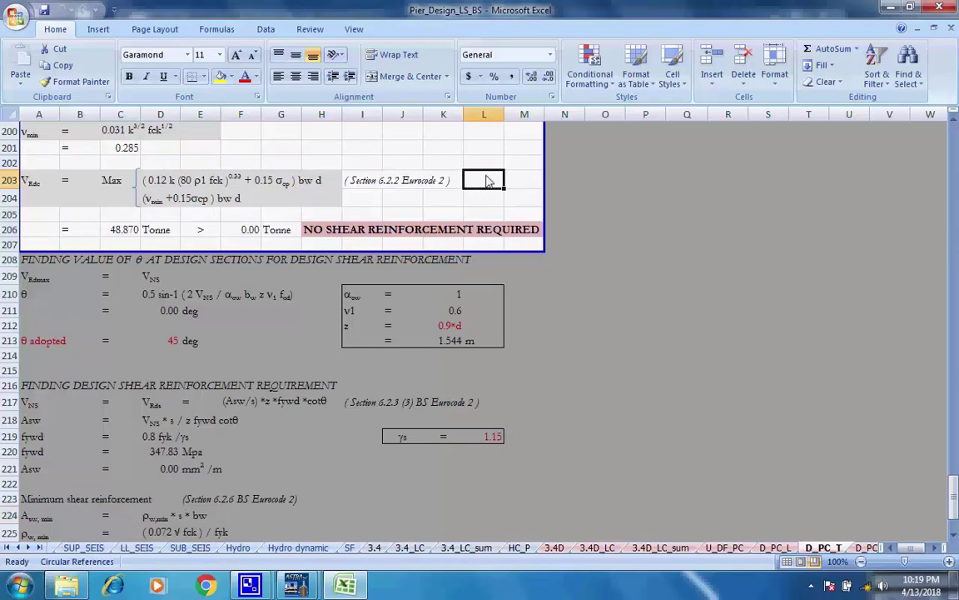
scroll(481, 207, "up", 13)
scroll(480, 206, "up", 11)
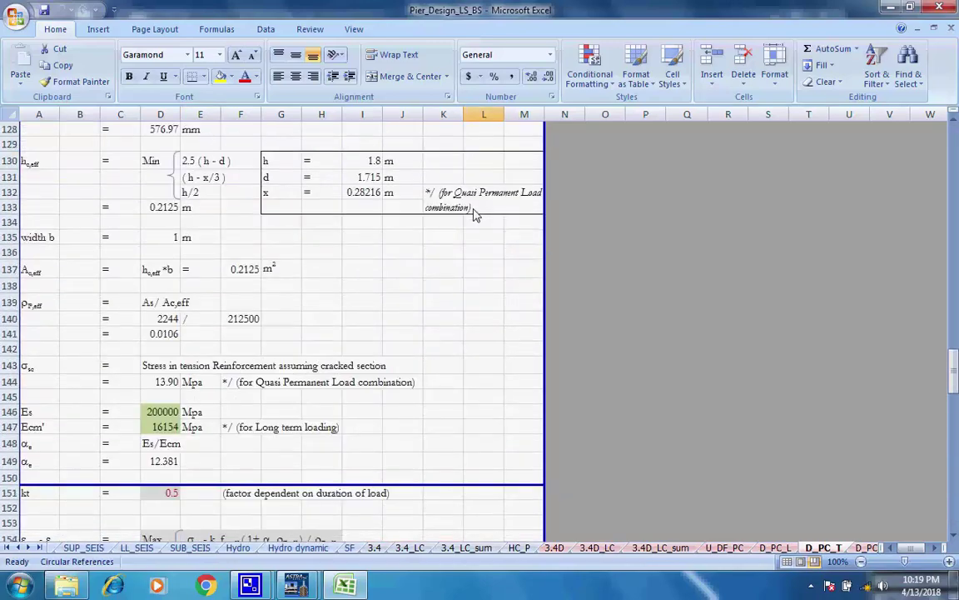
scroll(474, 215, "up", 20)
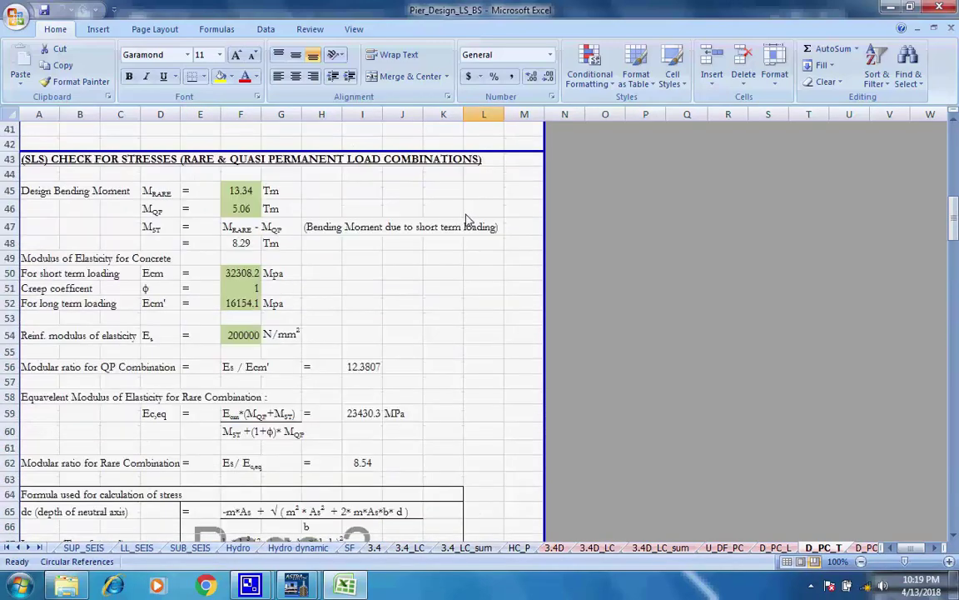
scroll(467, 220, "up", 5)
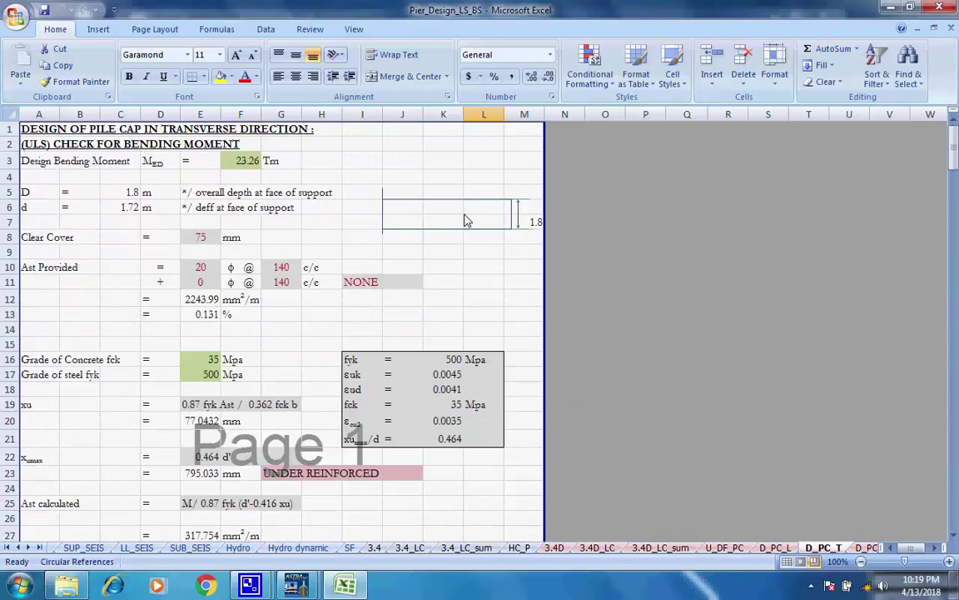
Examine the punching shear check on the D_PC_2 sheet and the ULS pile moment capacity check on the U_PILE sheet
left_click(863, 547)
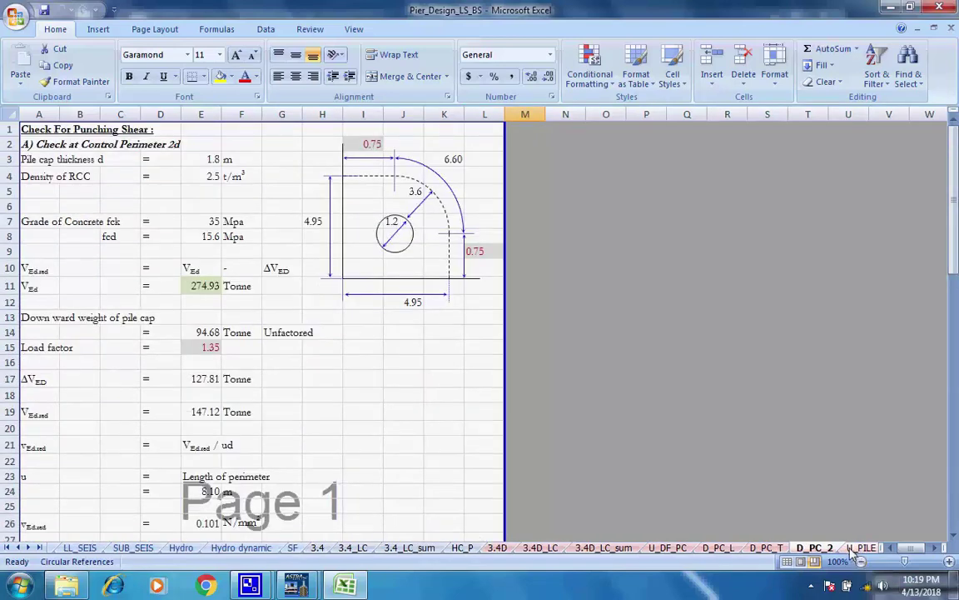
left_click(860, 548)
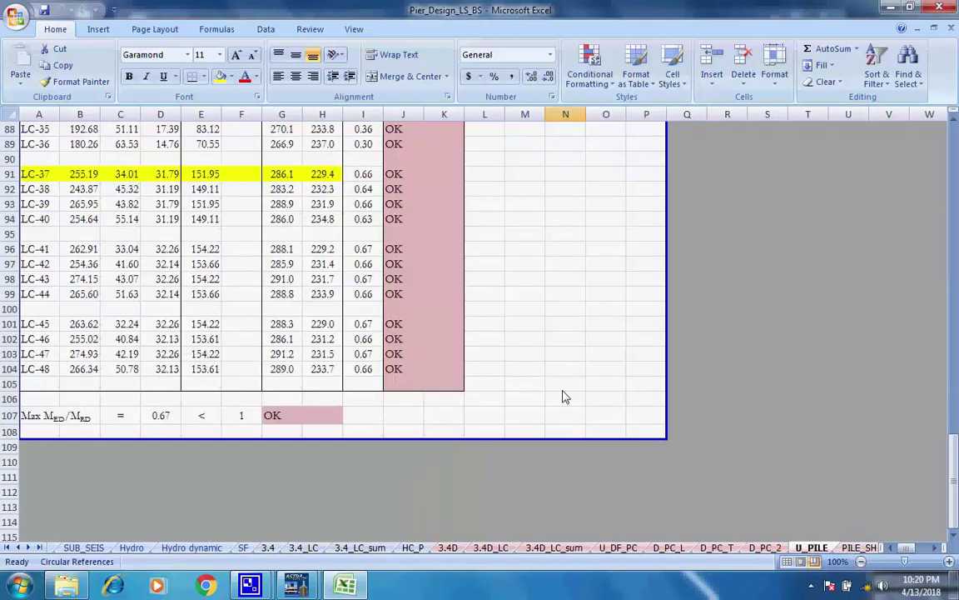
scroll(562, 396, "up", 16)
scroll(562, 389, "up", 13)
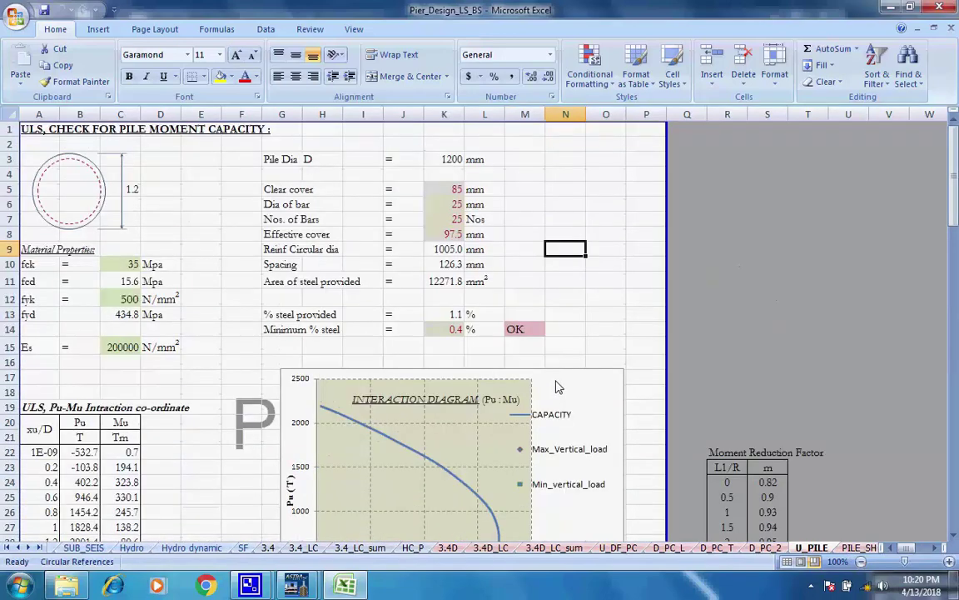
left_click(265, 128)
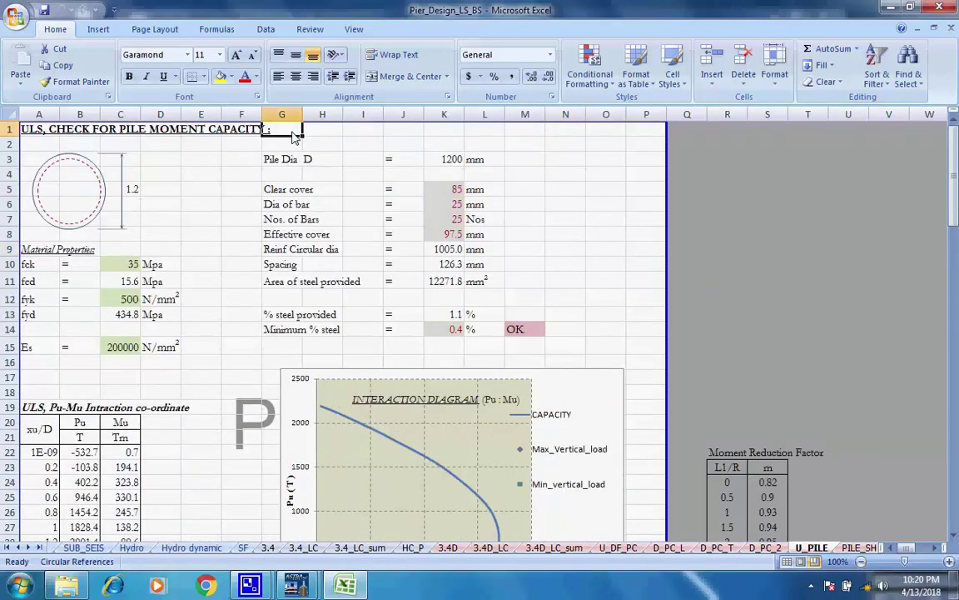
key("Right")
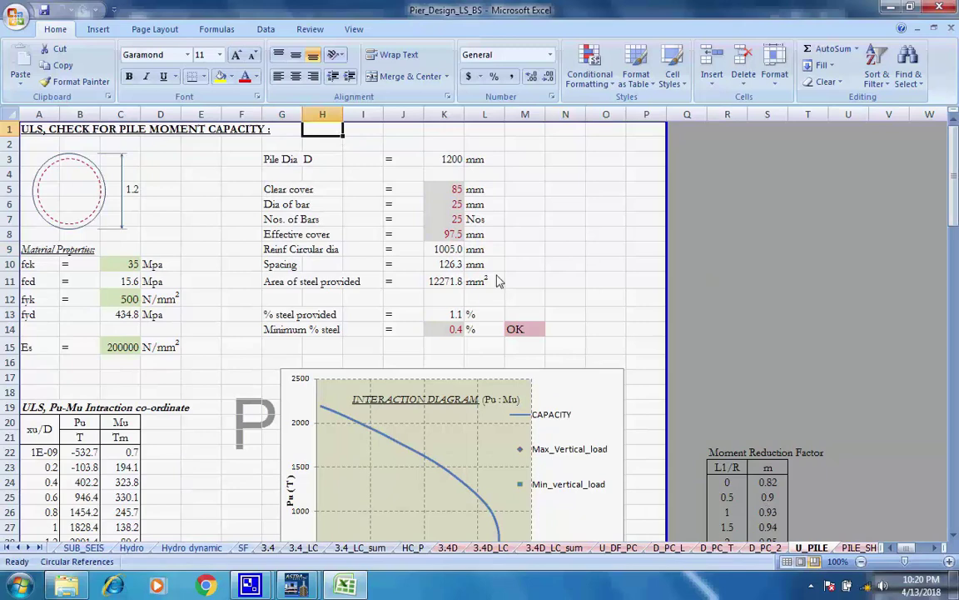
left_click(374, 129)
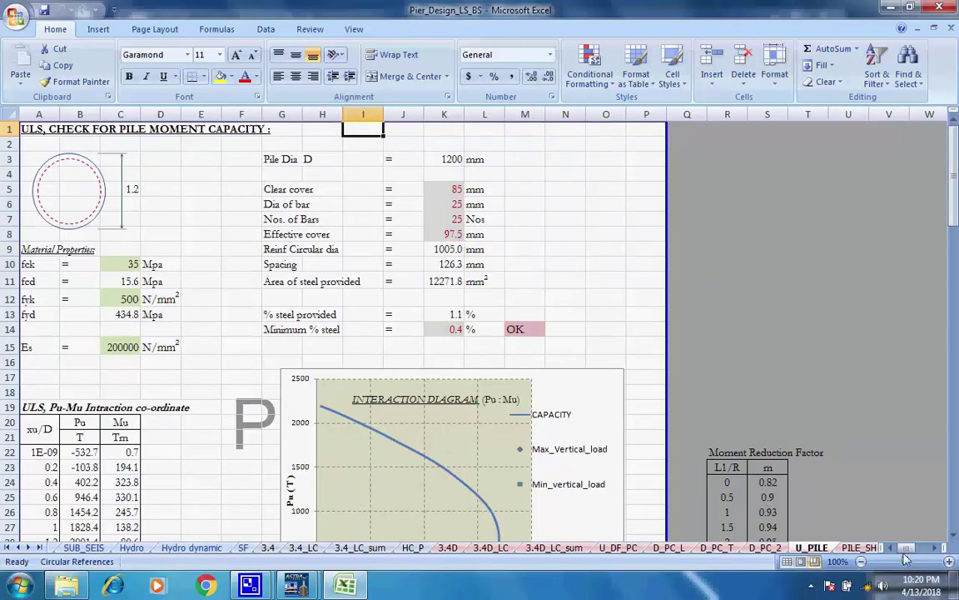
Review the ULS shear force check and minimum shear reinforcement for the pile on the PILE_SH sheet
key("ctrl+Page_Down")
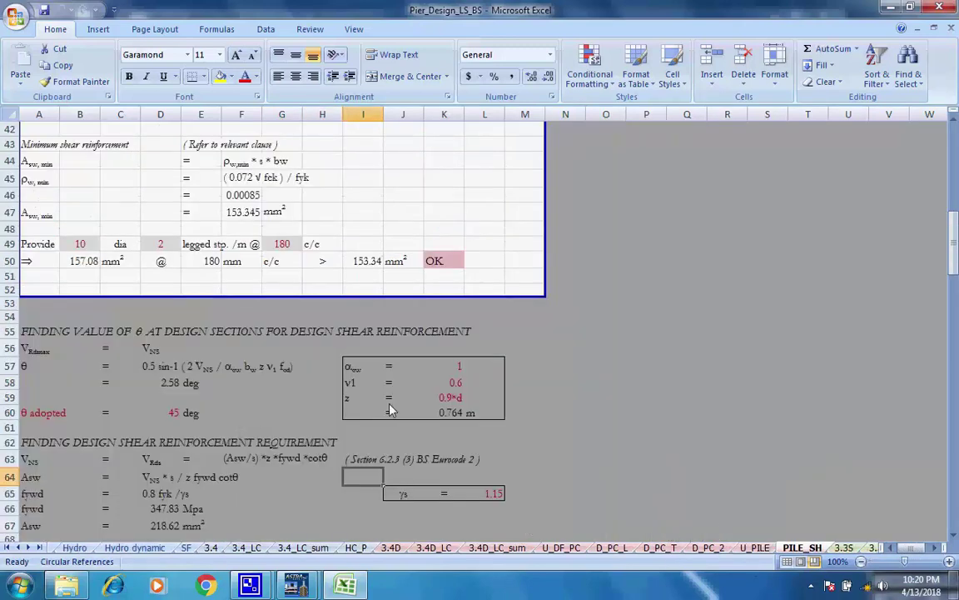
scroll(350, 387, "up", 9)
scroll(307, 364, "down", 2)
scroll(312, 366, "up", 2)
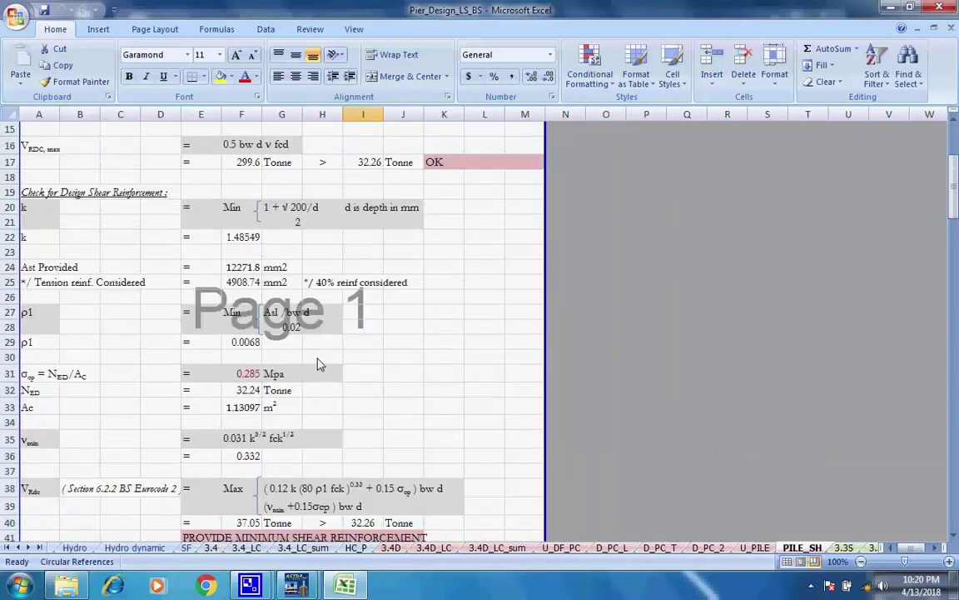
scroll(319, 365, "up", 1)
scroll(319, 362, "down", 7)
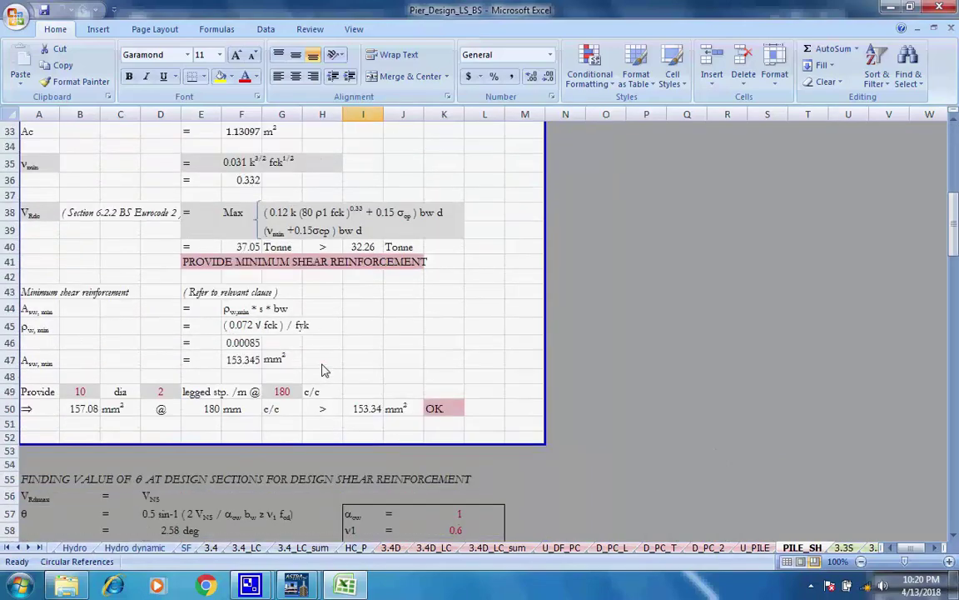
scroll(325, 370, "up", 11)
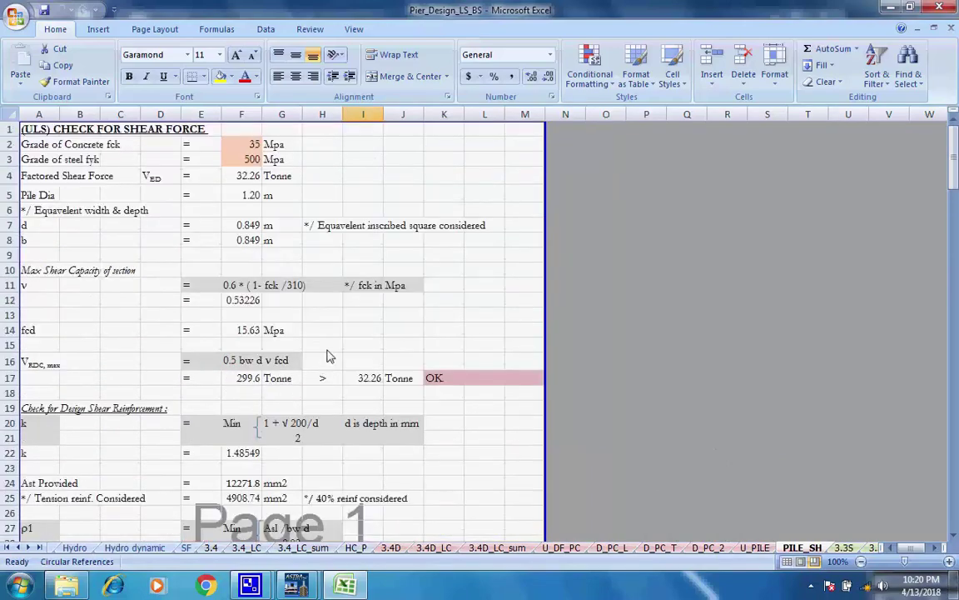
Examine the SLS foundation load combinations and pile reactions on the 3.3S, 3.3S_LC and 3.3S_LC_SUM sheets
key("ctrl+Page_Down")
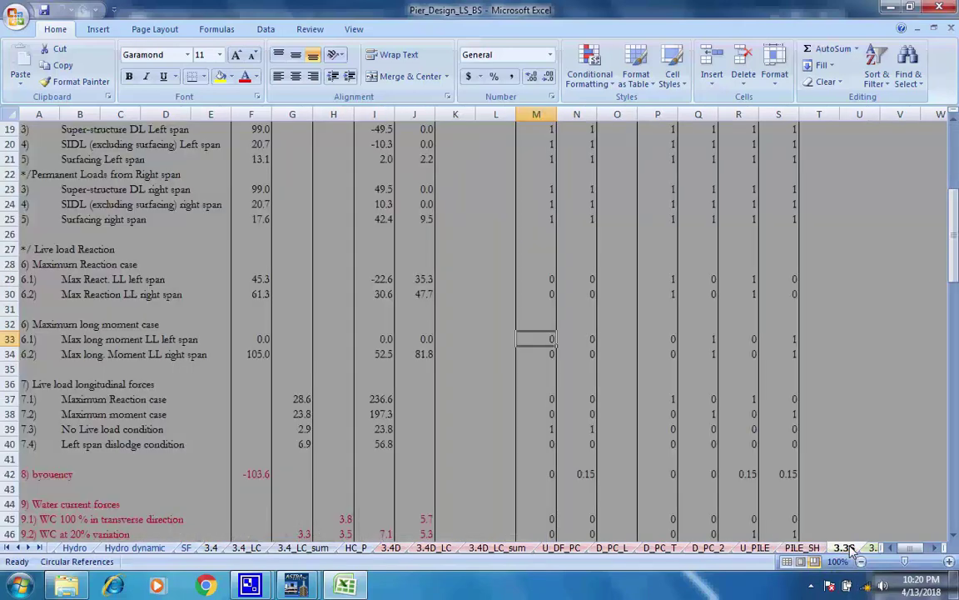
scroll(459, 399, "up", 6)
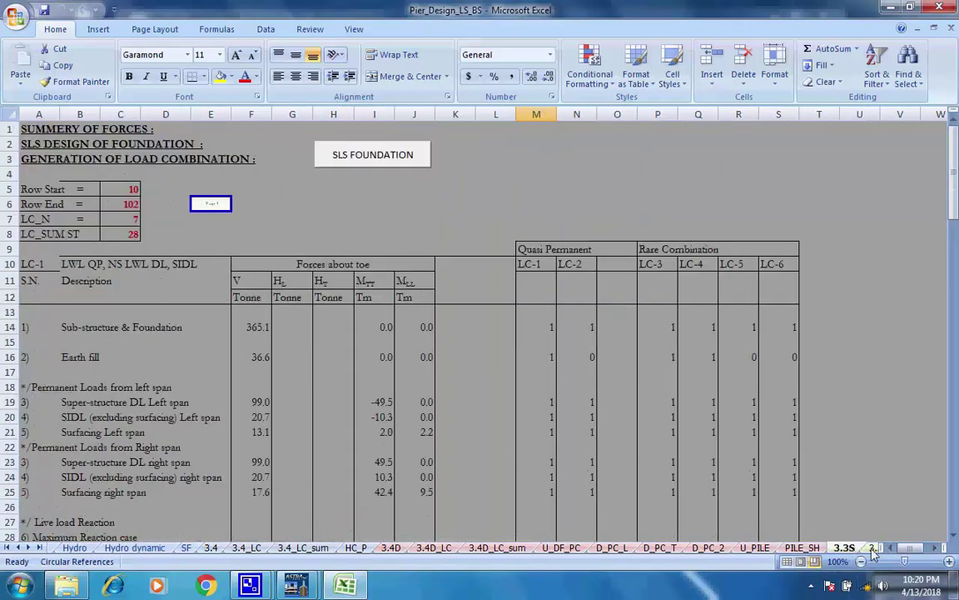
key("ctrl+Page_Down")
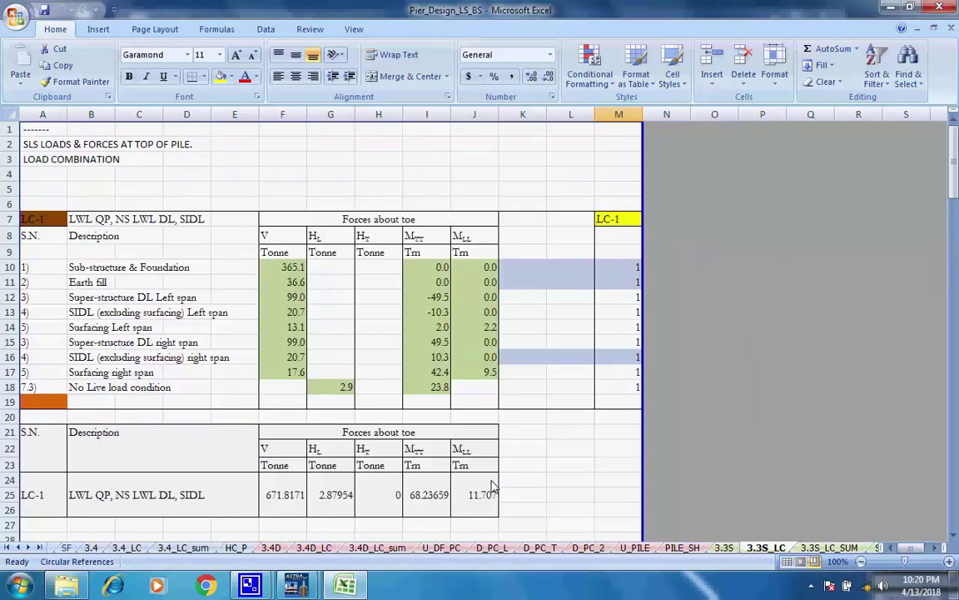
key("ctrl+Page_Down")
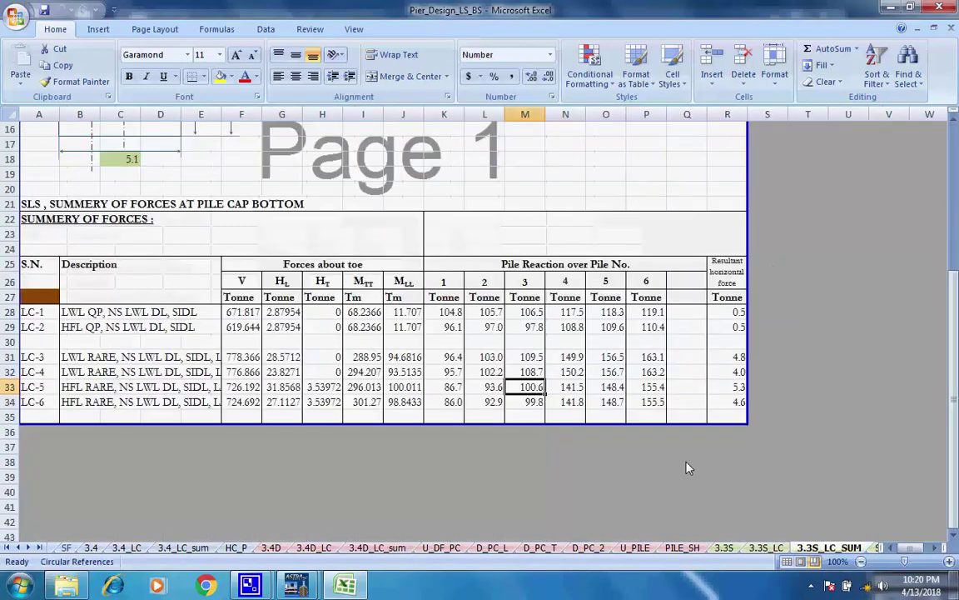
scroll(688, 470, "up", 5)
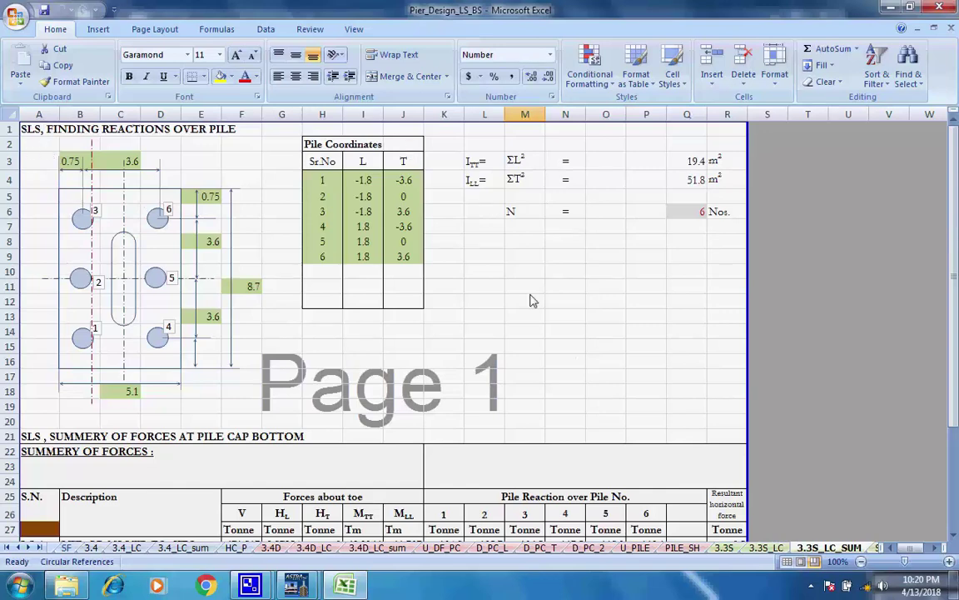
Review the SLS pile cap reactions and design forces on the SL_PC sheet and the SLS pile stress check on the SLS_P sheet
left_click(875, 548)
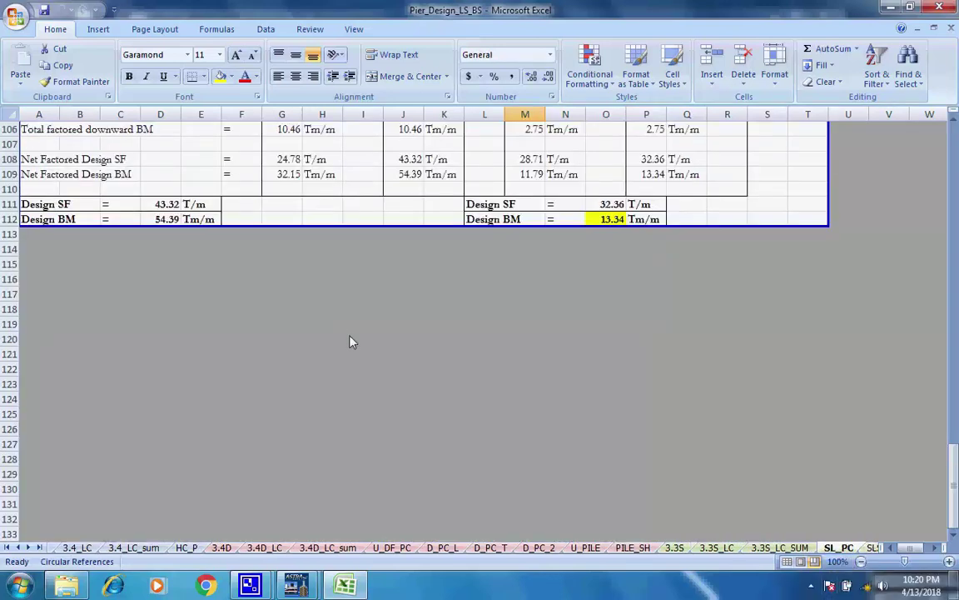
scroll(350, 341, "up", 20)
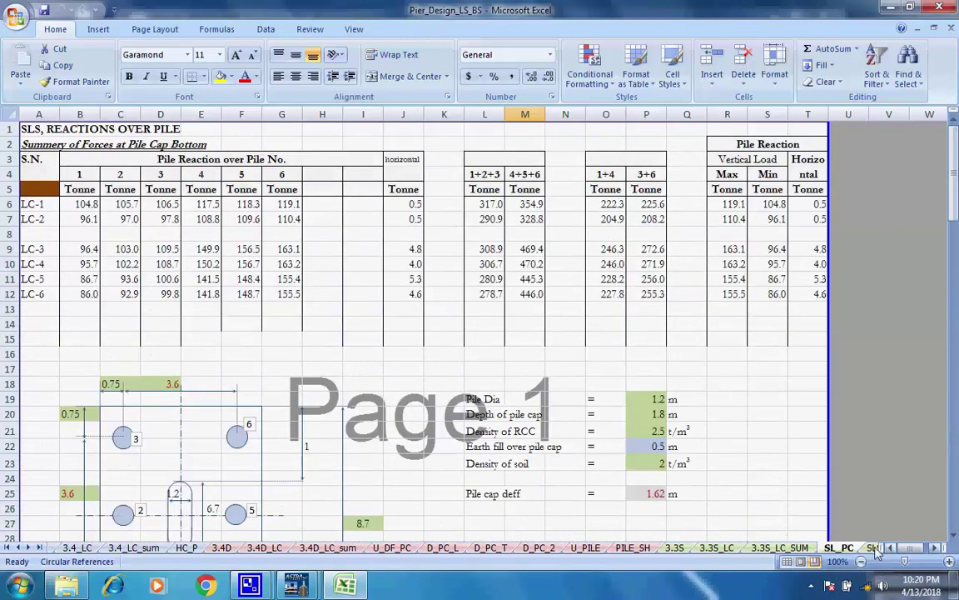
key("ctrl+Page_Down")
scroll(470, 442, "up", 20)
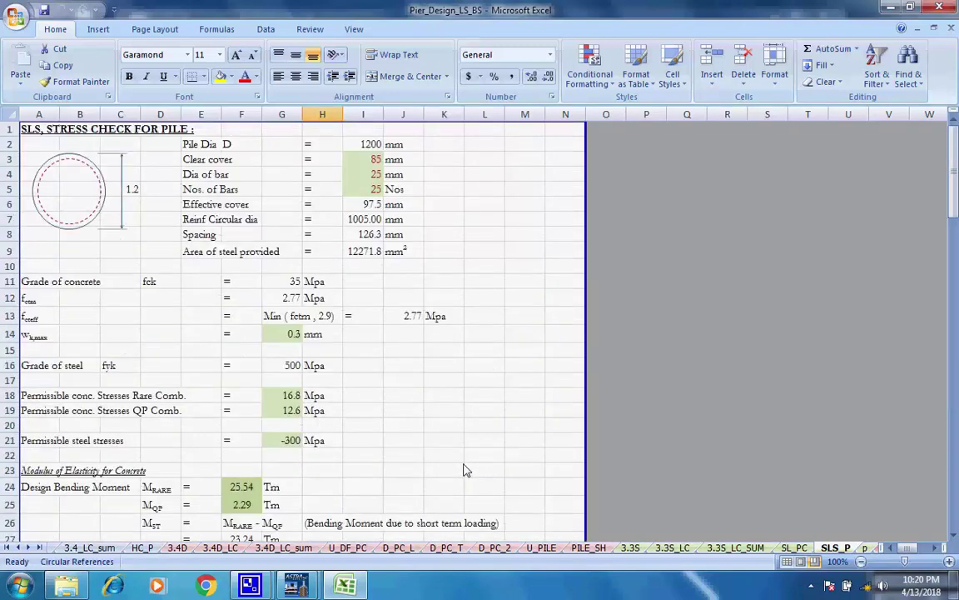
Examine the detailed pile stress check on the p sheet, from the stress results up to the section dimensions and forces
left_click(866, 549)
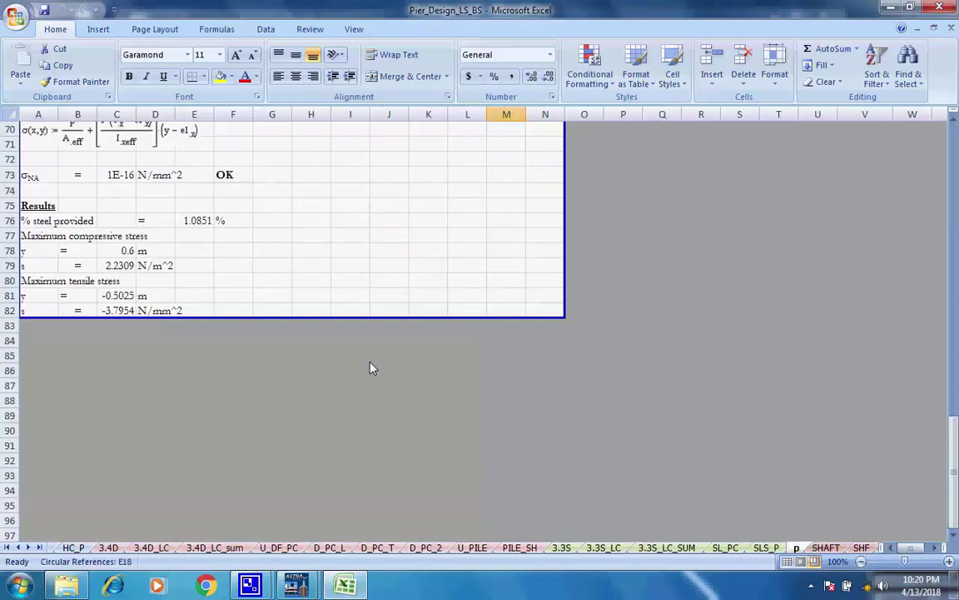
scroll(372, 363, "up", 9)
scroll(373, 359, "up", 14)
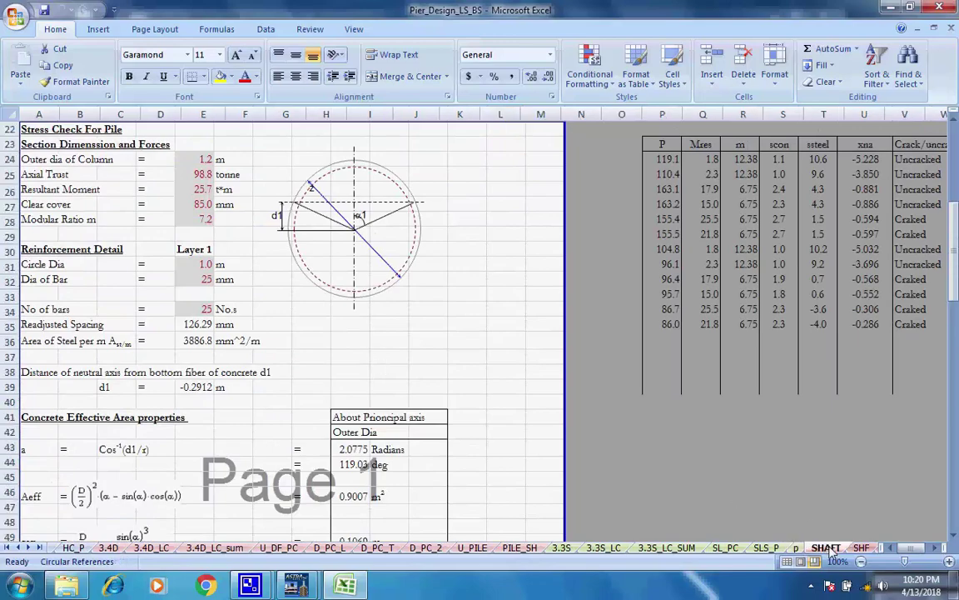
Review the unfactored forces for the pier shaft design on the SHAFT sheet, moving on to the SHF sheet
left_click(827, 549)
scroll(615, 459, "up", 7)
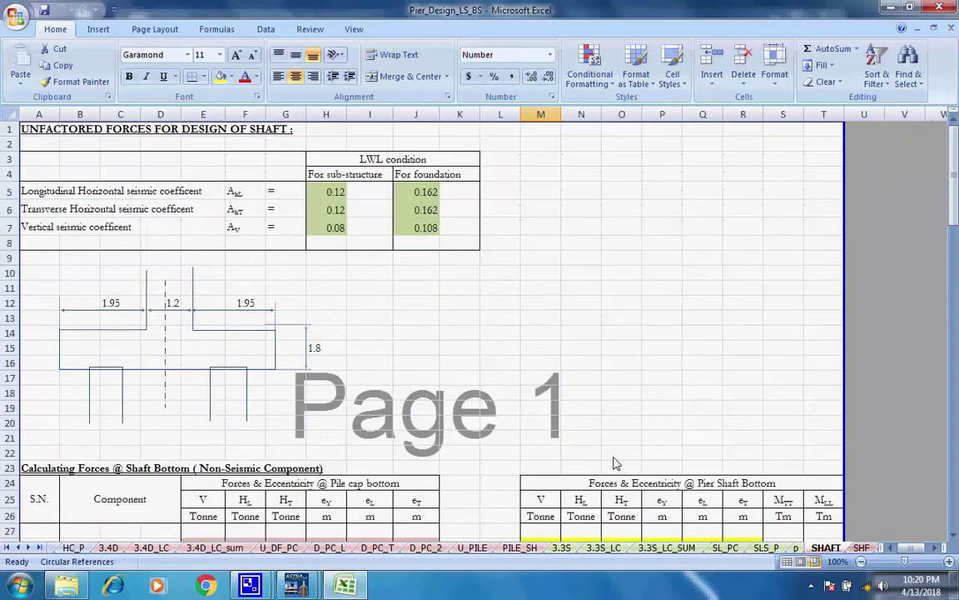
left_click(861, 547)
Review the ULS shaft load combinations and force summary on the U_3.4_SH sheets and the slenderness ratio check on the SLEN sheet
left_click(860, 547)
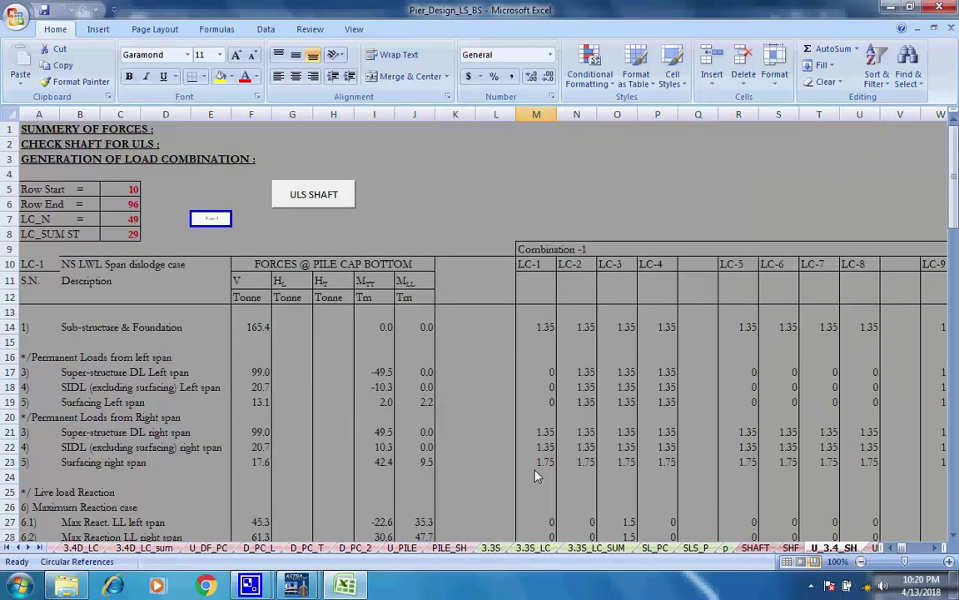
left_click(874, 547)
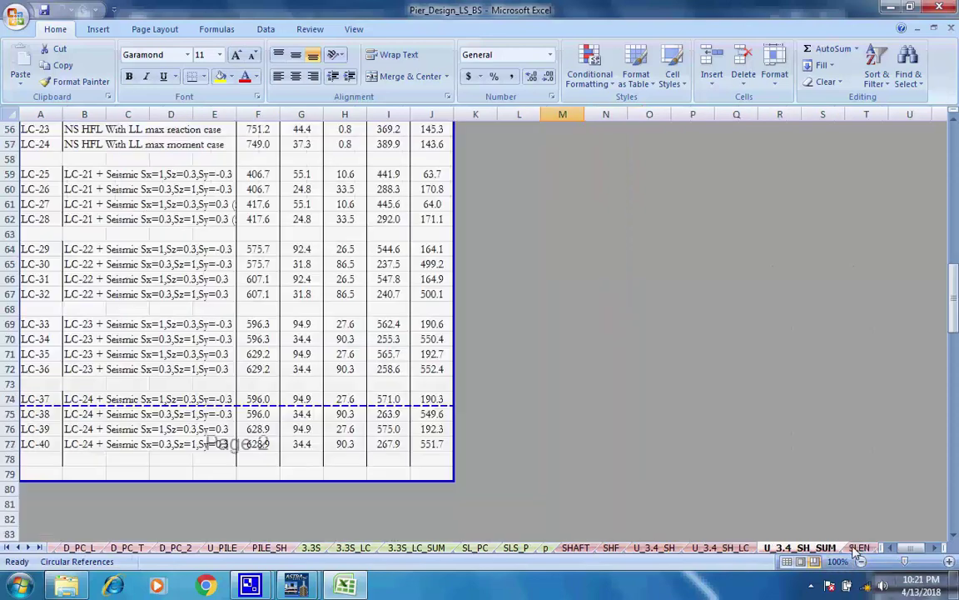
key("ctrl+Page_Down")
scroll(612, 520, "up", 18)
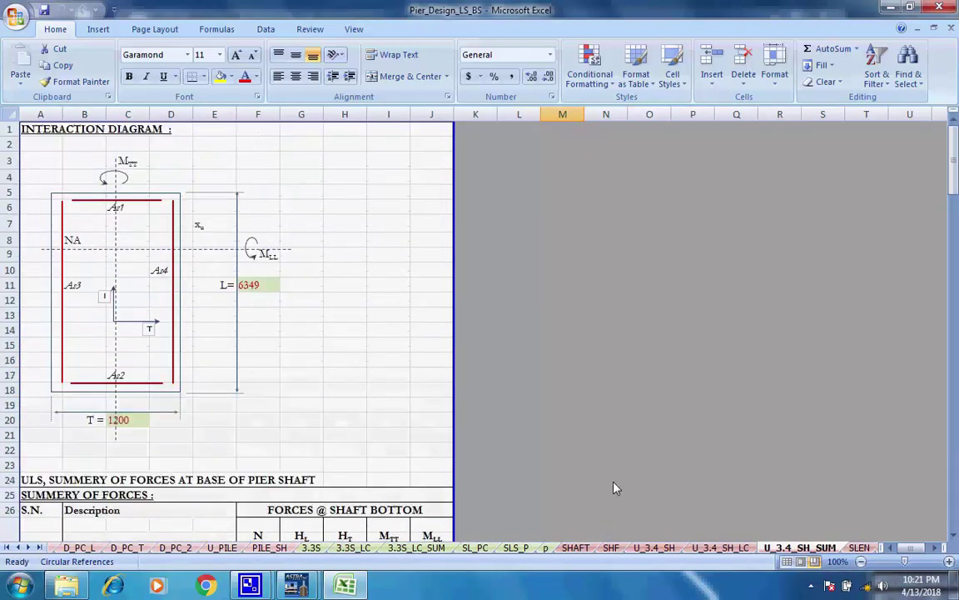
key("ctrl+Page_Down")
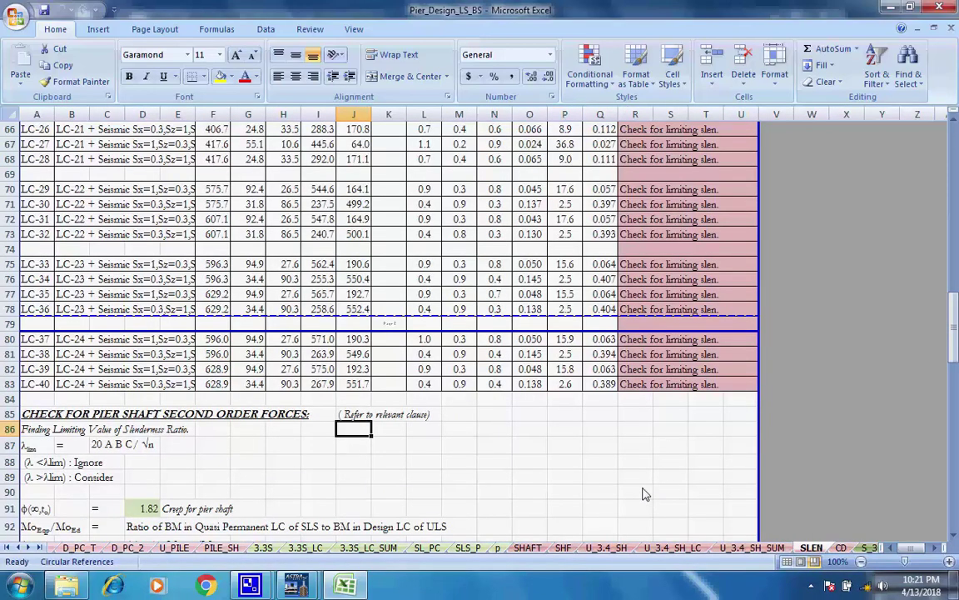
scroll(580, 438, "up", 20)
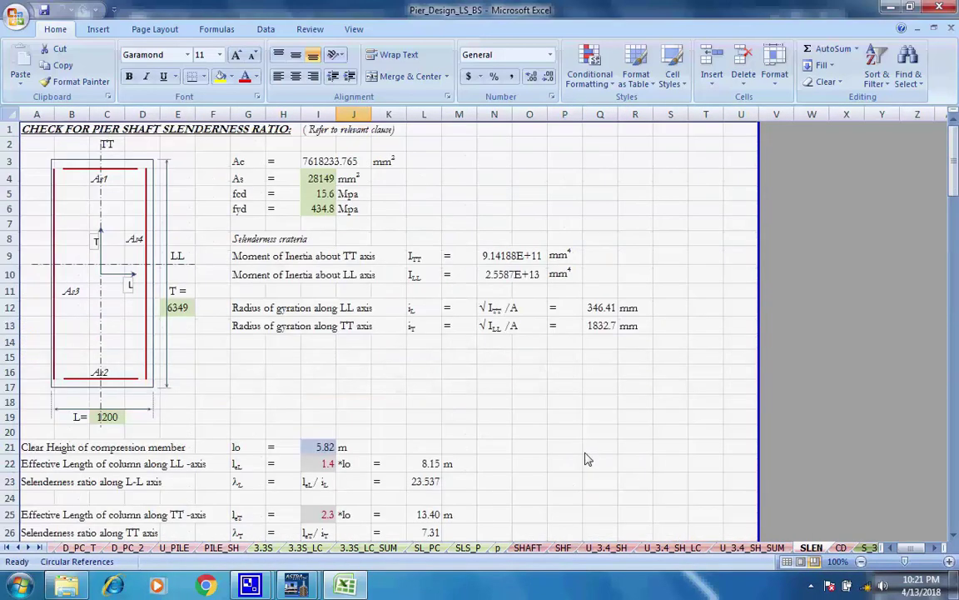
Examine the CD sheet's pier shaft checks, covering shear, moment capacity, section dimensions, reinforcement details and the interaction diagrams
key("ctrl+Page_Down")
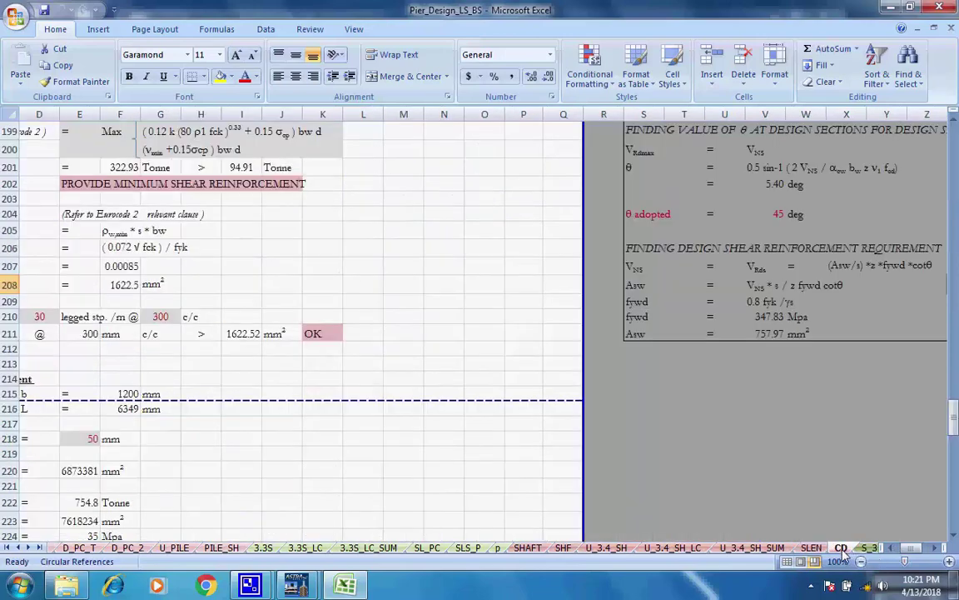
scroll(345, 387, "up", 8)
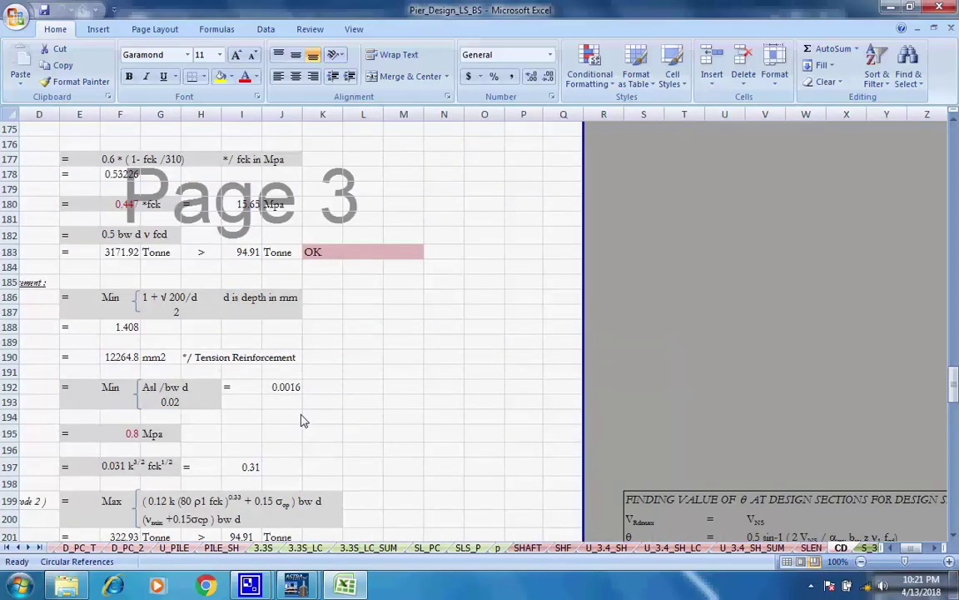
scroll(303, 421, "up", 20)
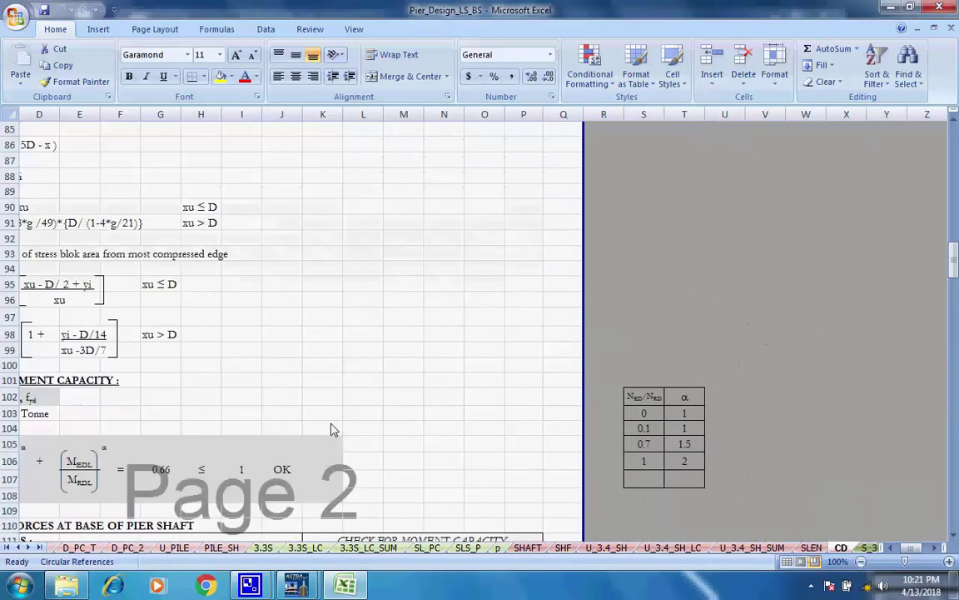
scroll(330, 429, "up", 20)
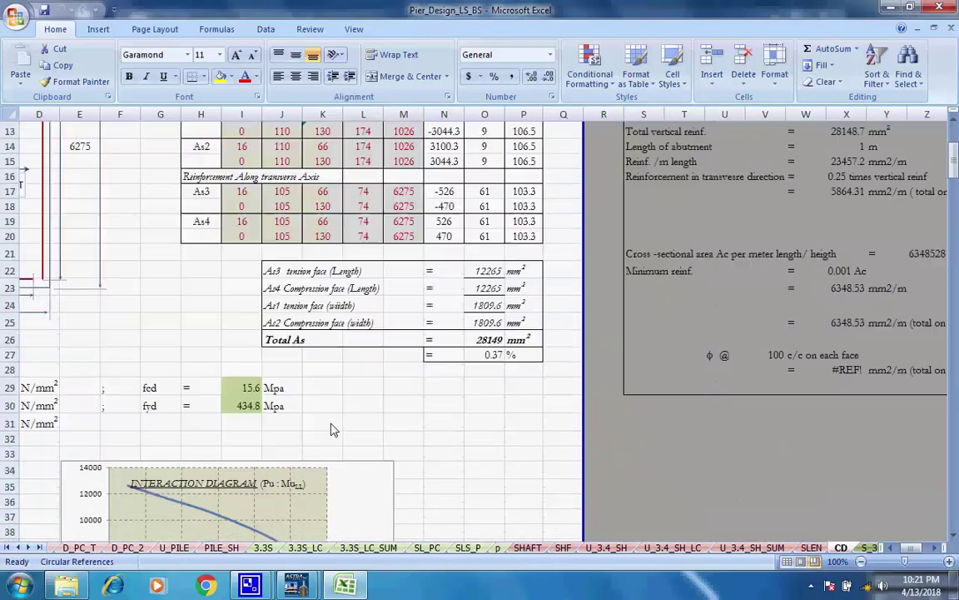
scroll(330, 429, "up", 4)
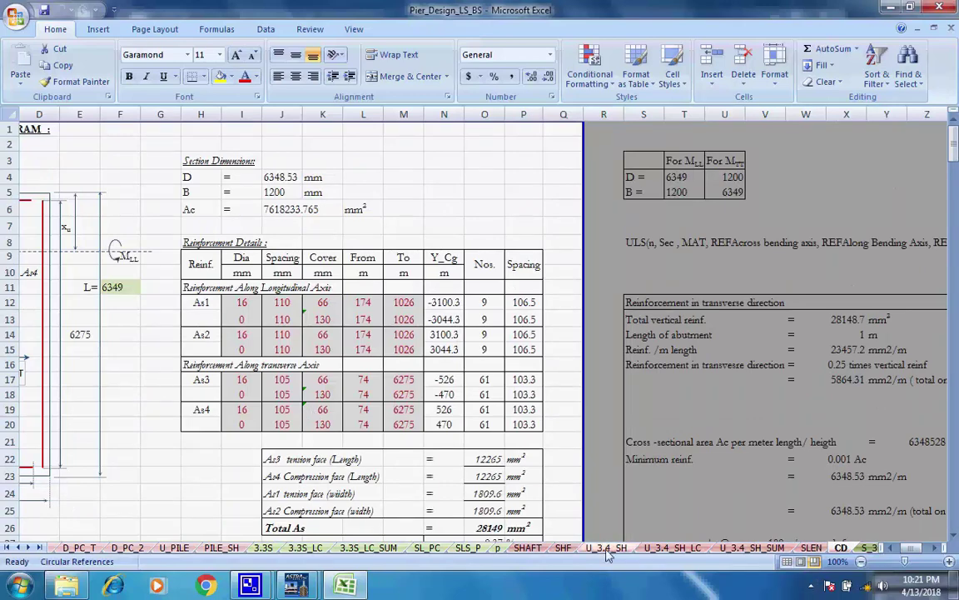
scroll(814, 500, "left", 3)
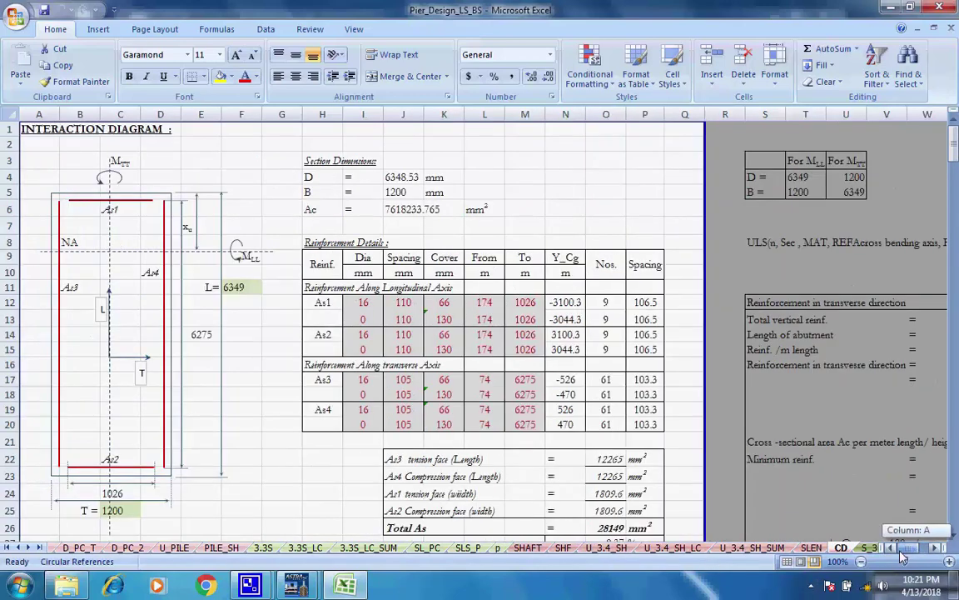
scroll(598, 364, "down", 12)
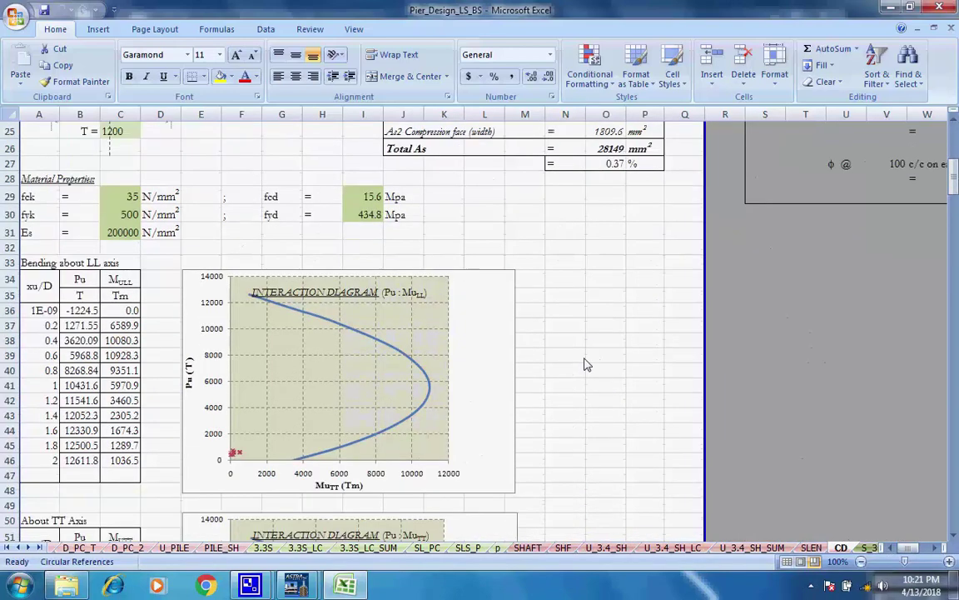
scroll(583, 366, "up", 6)
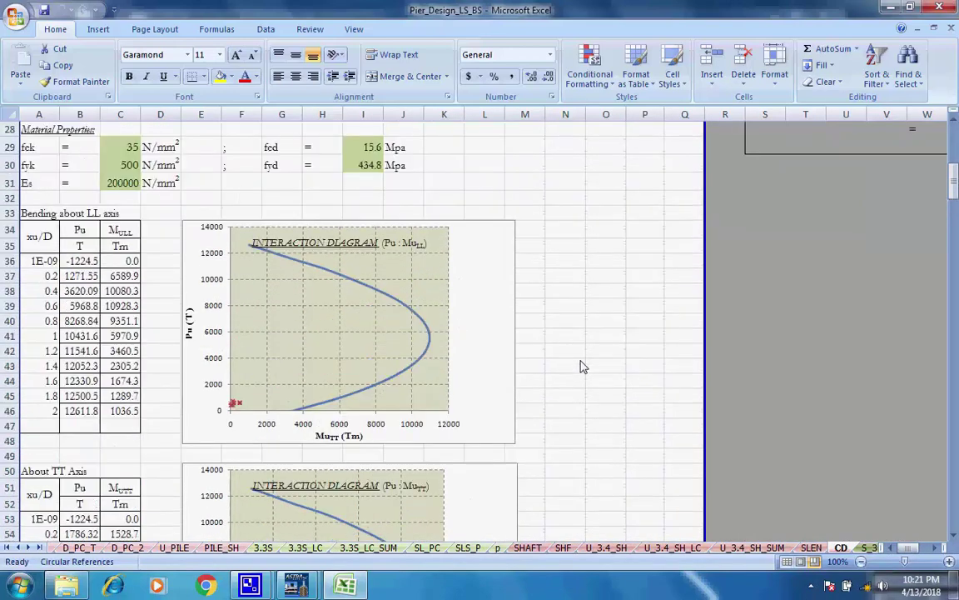
Review the SLS shaft load combinations and force summary on the S_3.3_SH sheets and the crack width calculation on SS_NA
left_click(871, 548)
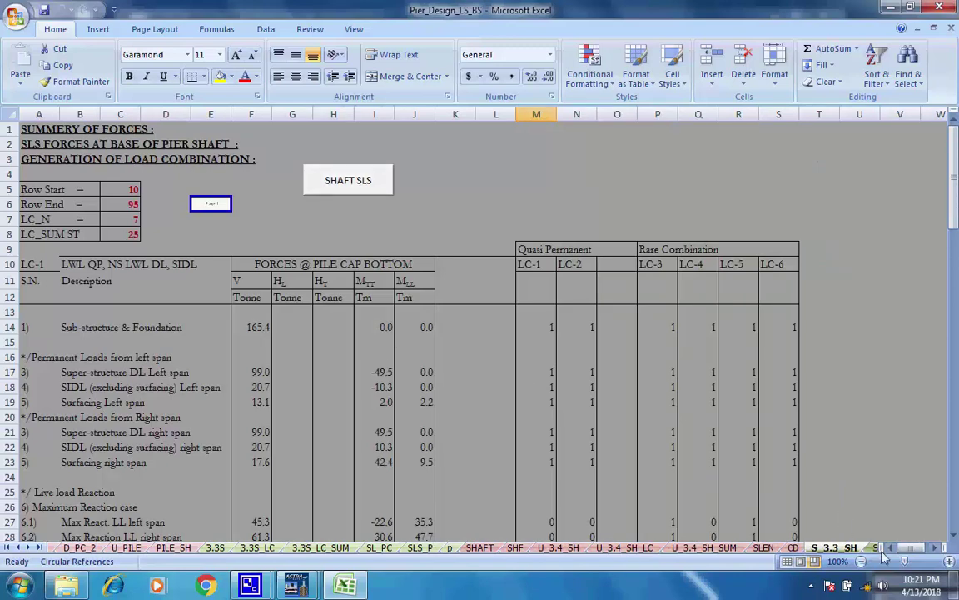
key("ctrl+Page_Down")
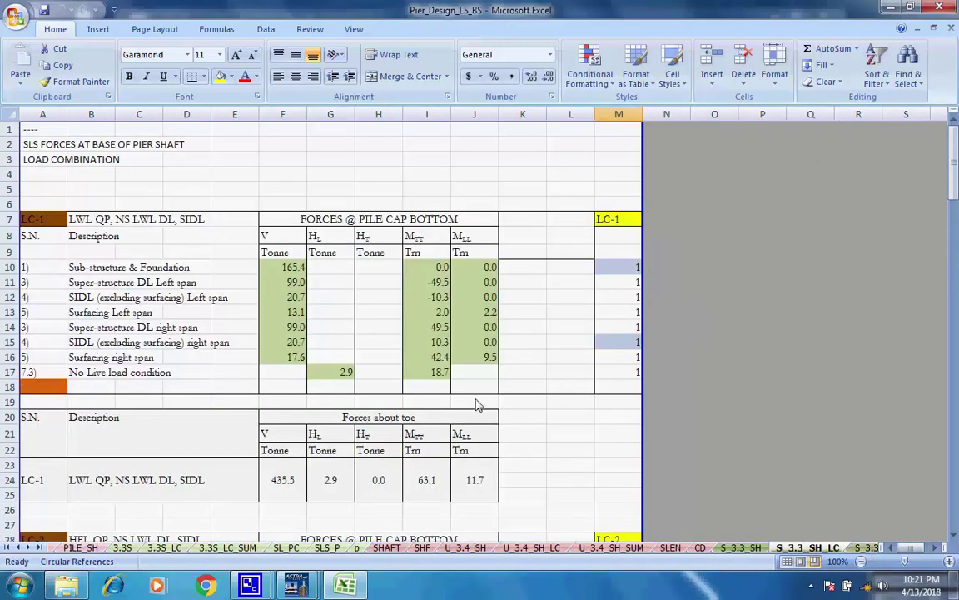
key("ctrl+Page_Down")
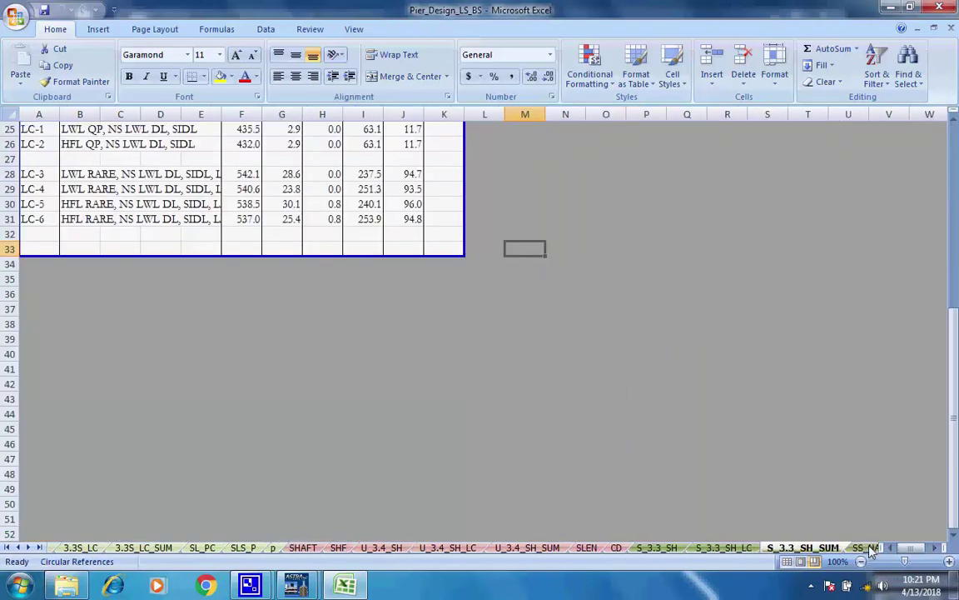
scroll(478, 479, "up", 5)
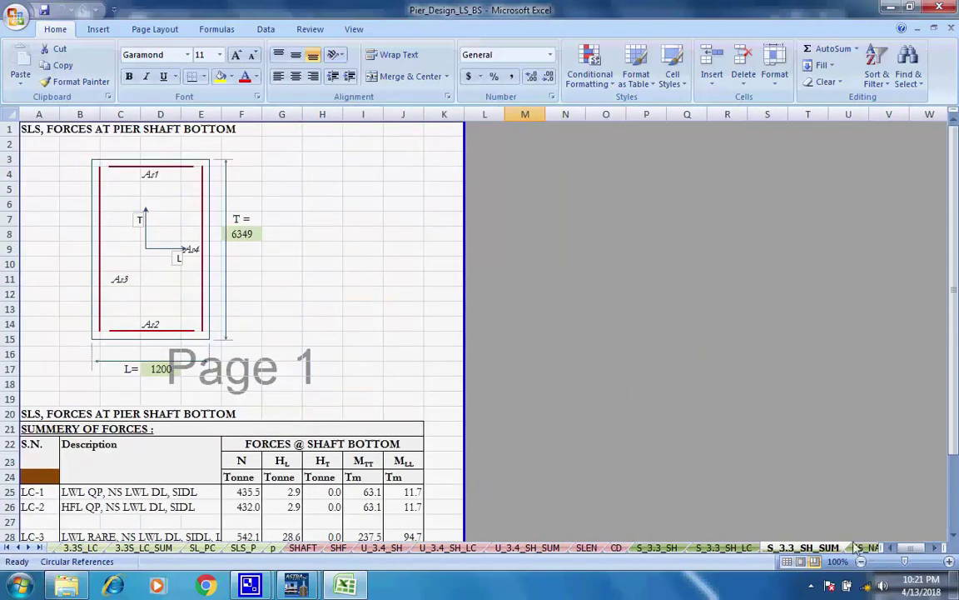
key("ctrl+Page_Down")
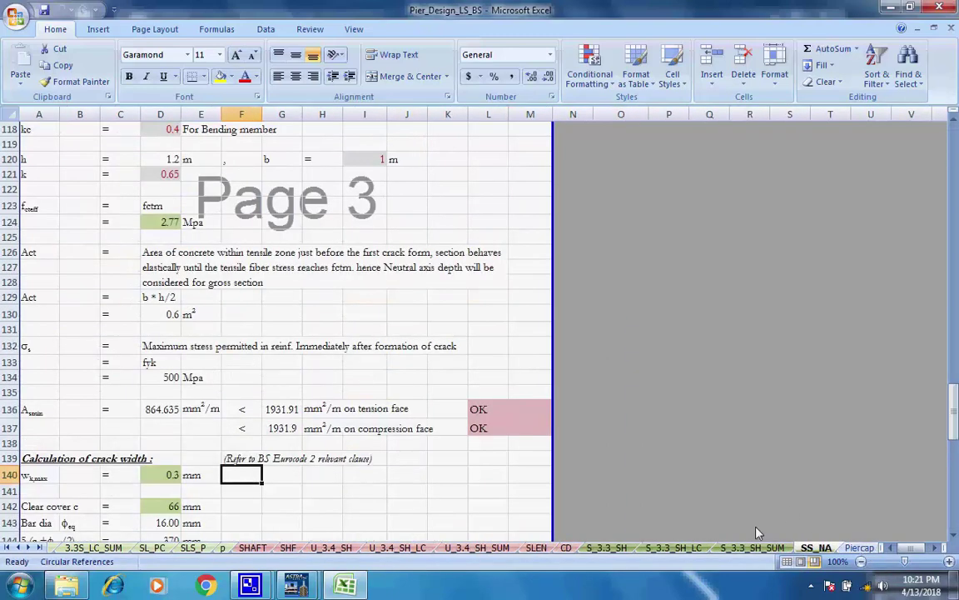
Review the pier cap transverse design layout on the Piercap sheet and the shear checks on the Piercap_2 sheet
left_click(864, 549)
scroll(732, 496, "up", 10)
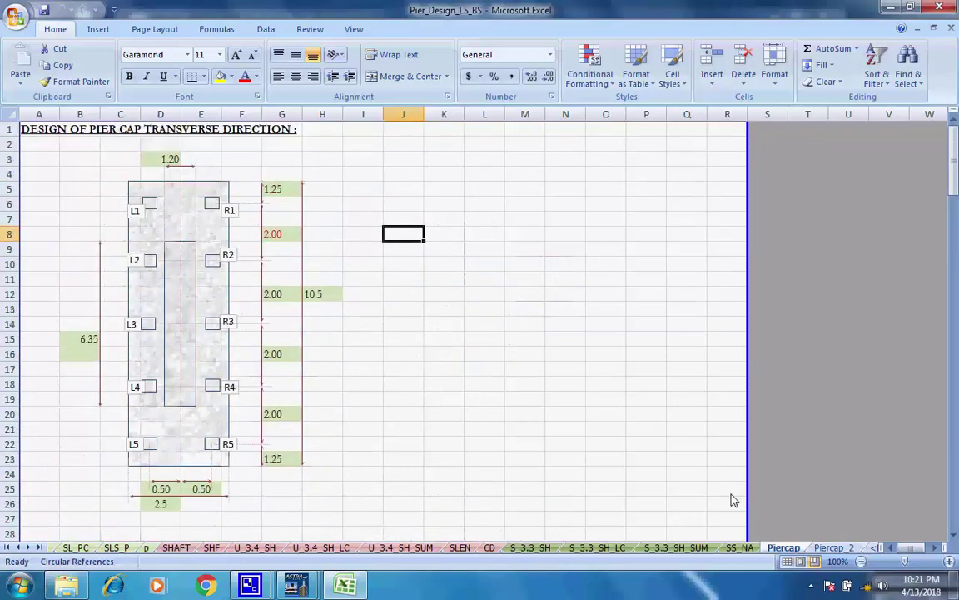
scroll(719, 506, "down", 8)
scroll(720, 507, "up", 8)
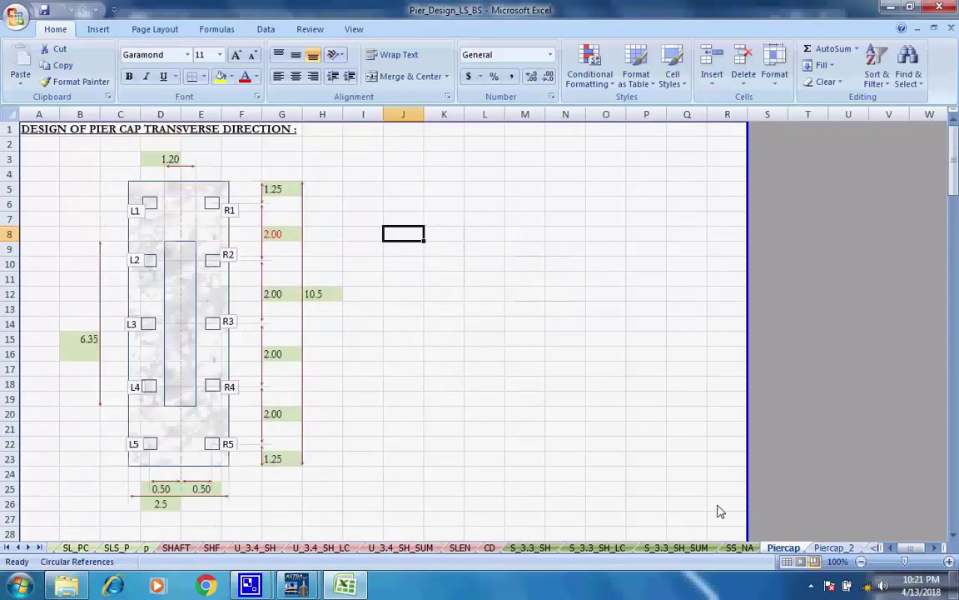
left_click(831, 548)
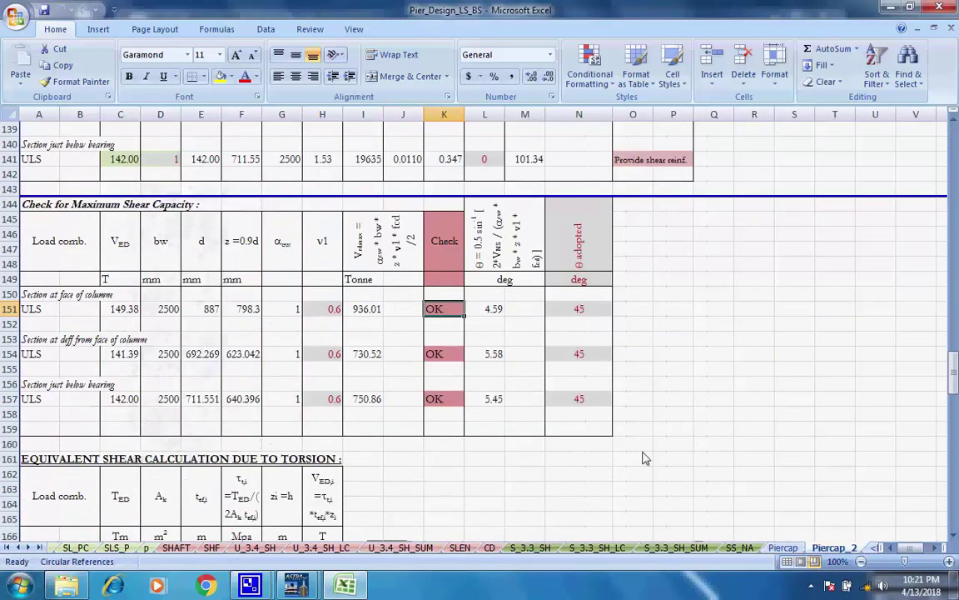
scroll(642, 458, "up", 14)
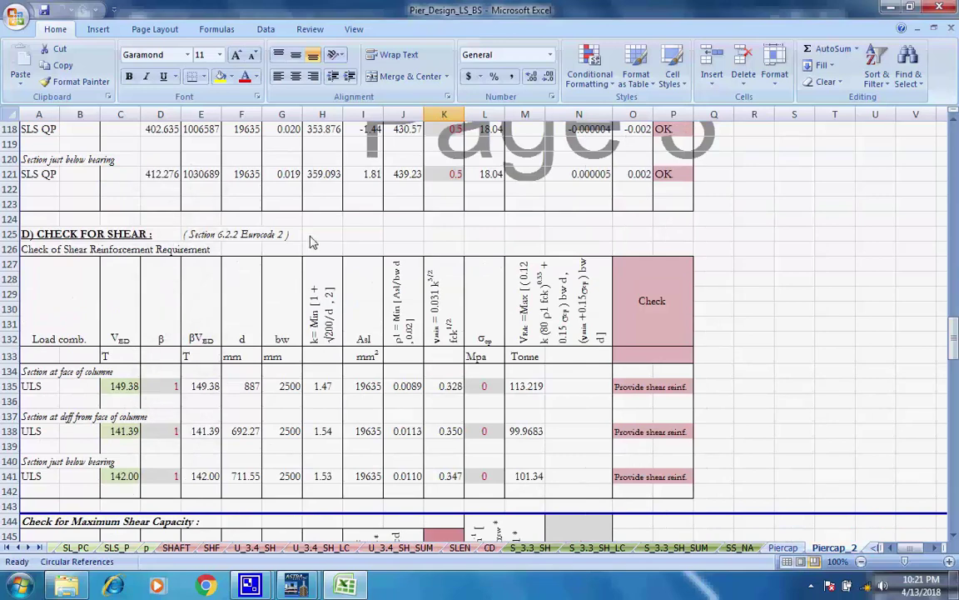
left_click(317, 237)
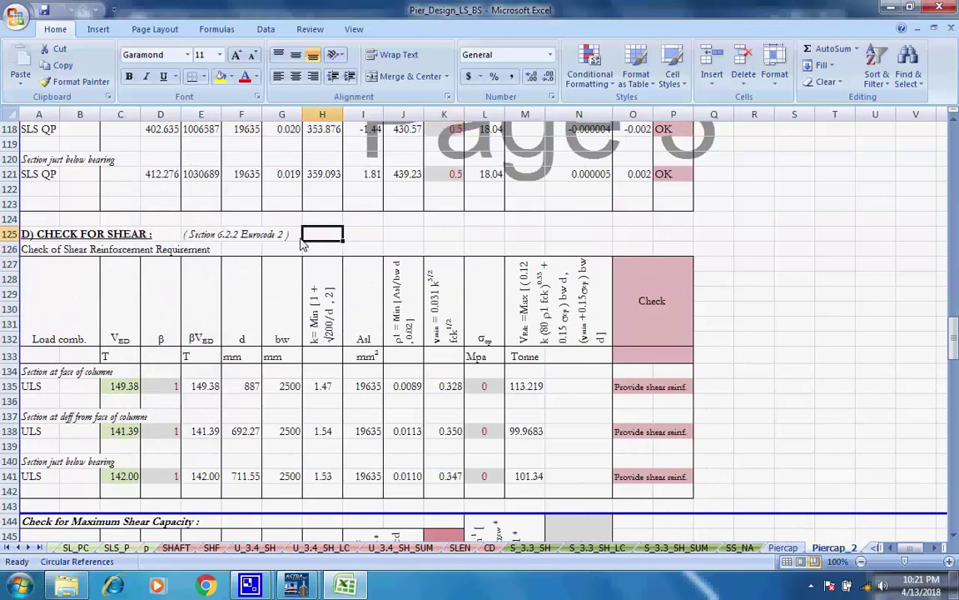
Examine the reinforcement and concrete properties on the Mprop sheet and the load combination definitions on LC_DEF_2, ending at TEMP
left_click(876, 548)
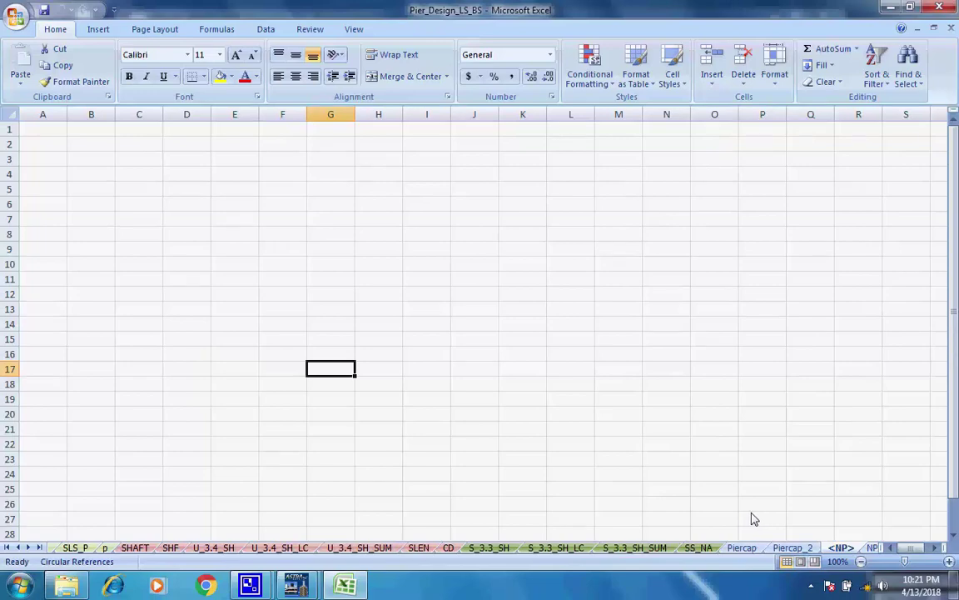
left_click(872, 548)
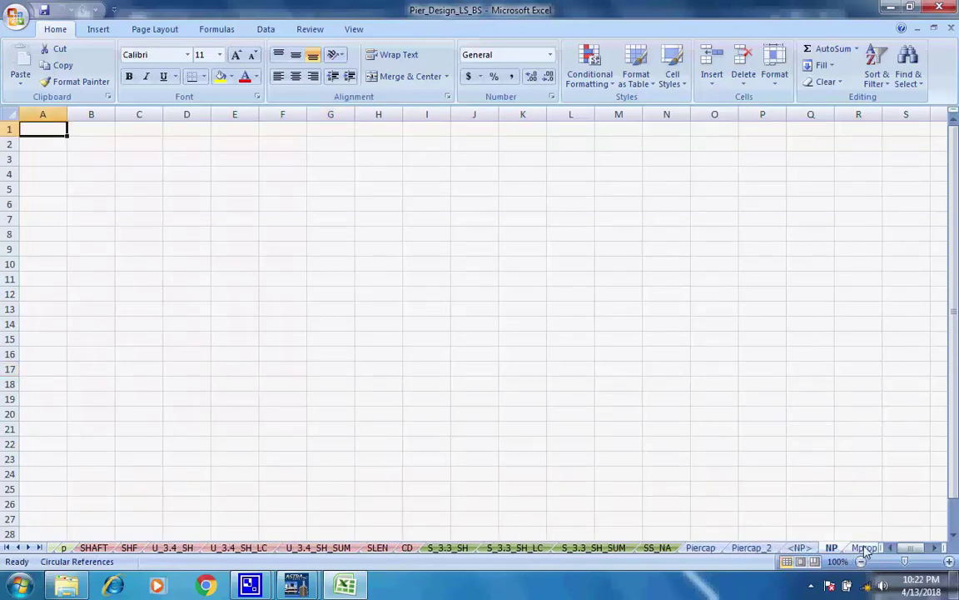
left_click(864, 548)
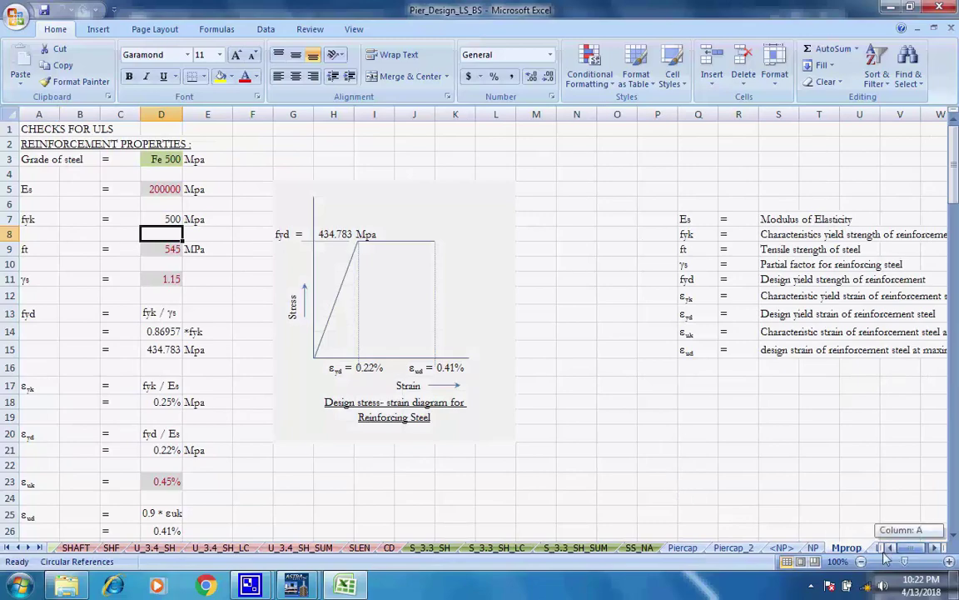
scroll(537, 458, "down", 18)
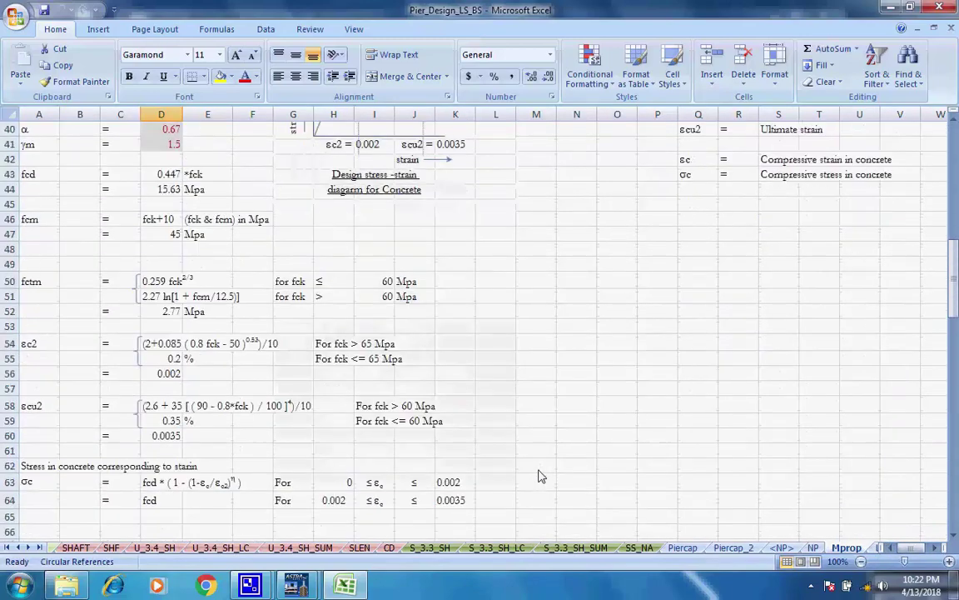
scroll(537, 483, "down", 20)
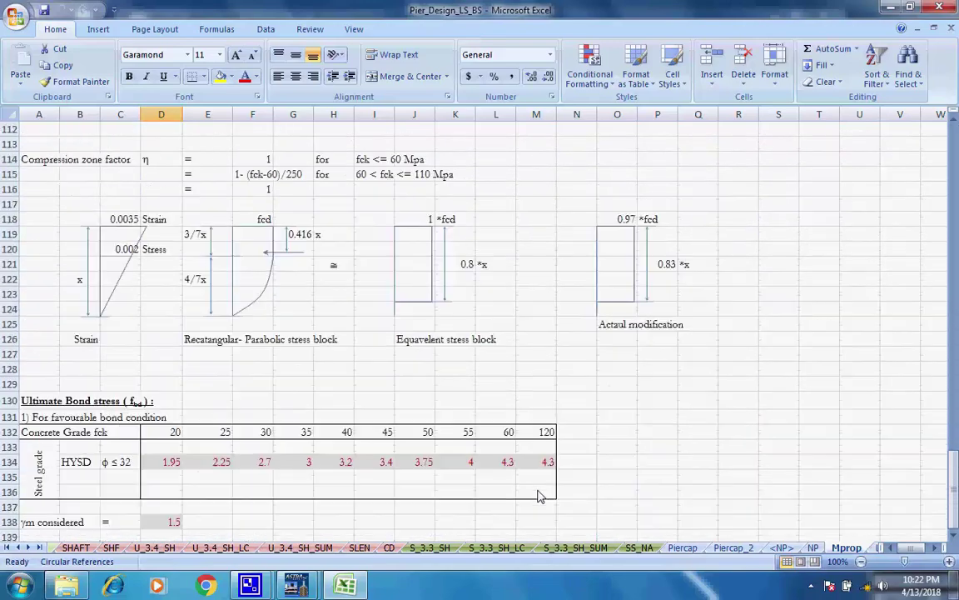
scroll(537, 499, "down", 3)
scroll(539, 497, "up", 20)
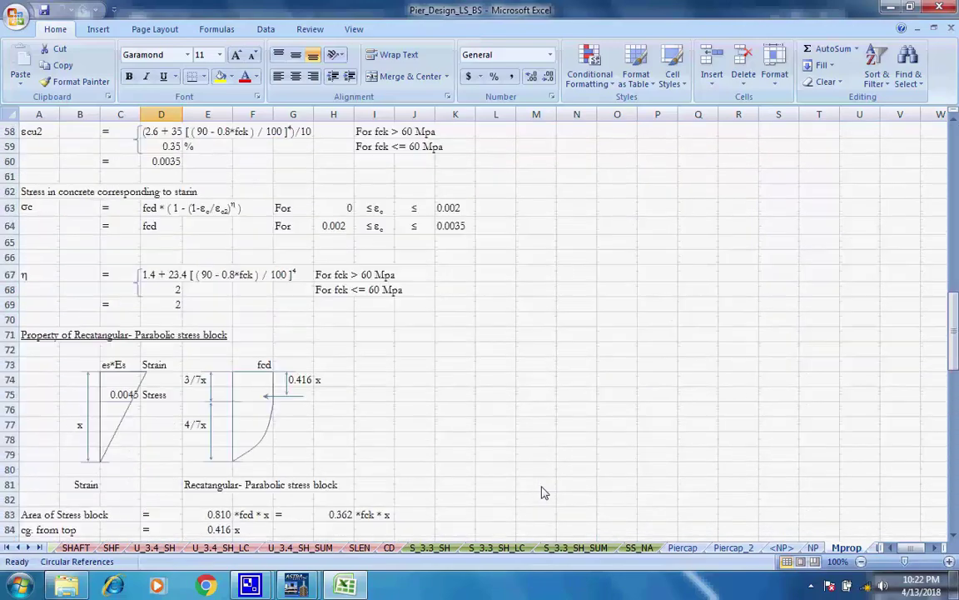
scroll(546, 495, "up", 18)
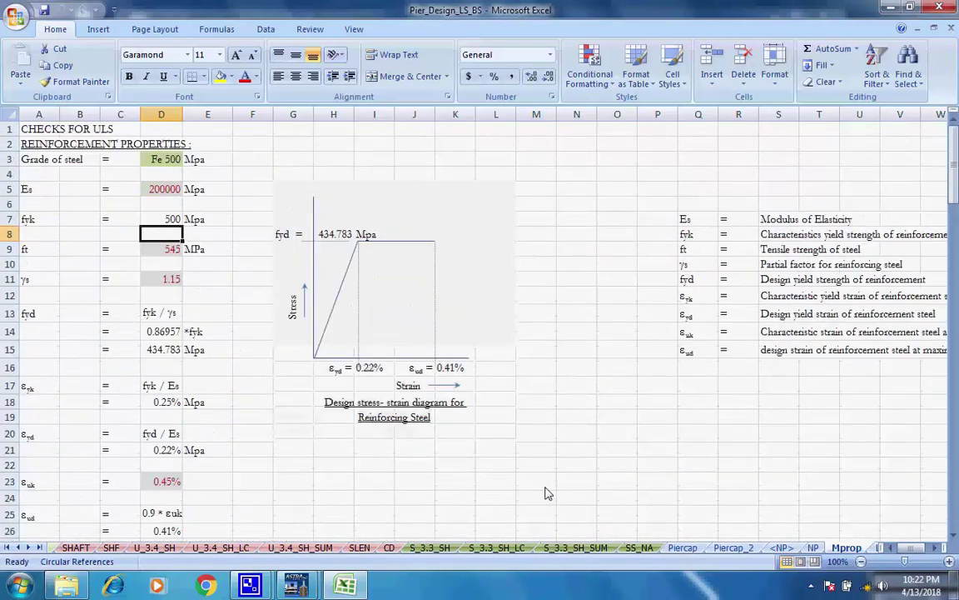
left_click(877, 549)
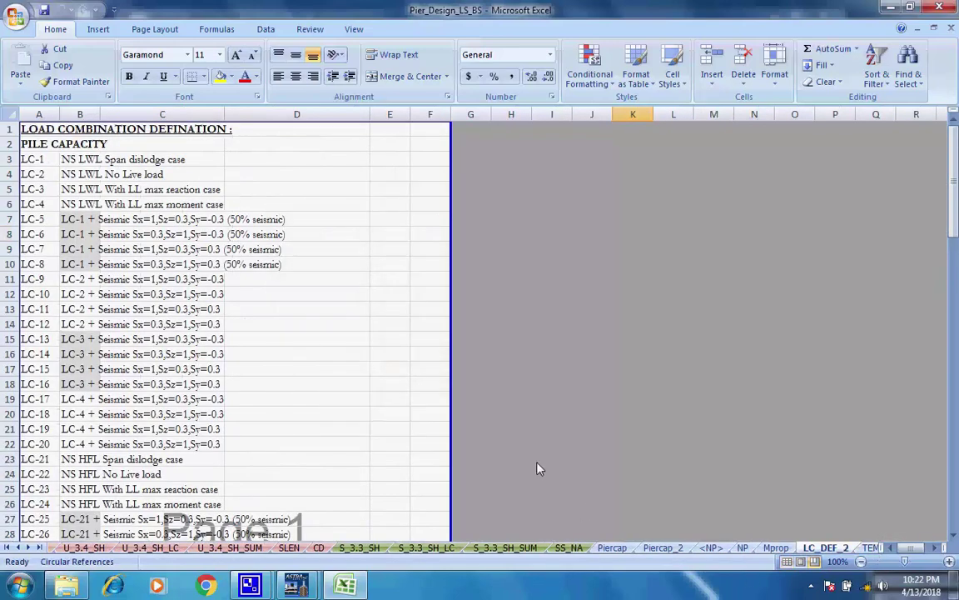
key("ctrl+Page_Down")
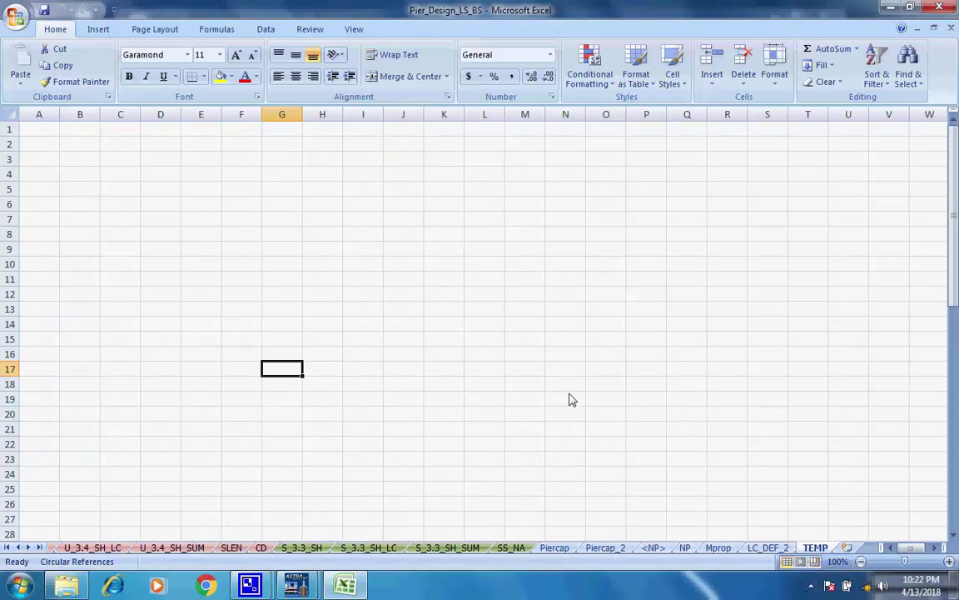
left_click(17, 18)
mouse_move(57, 157)
left_click(258, 363)
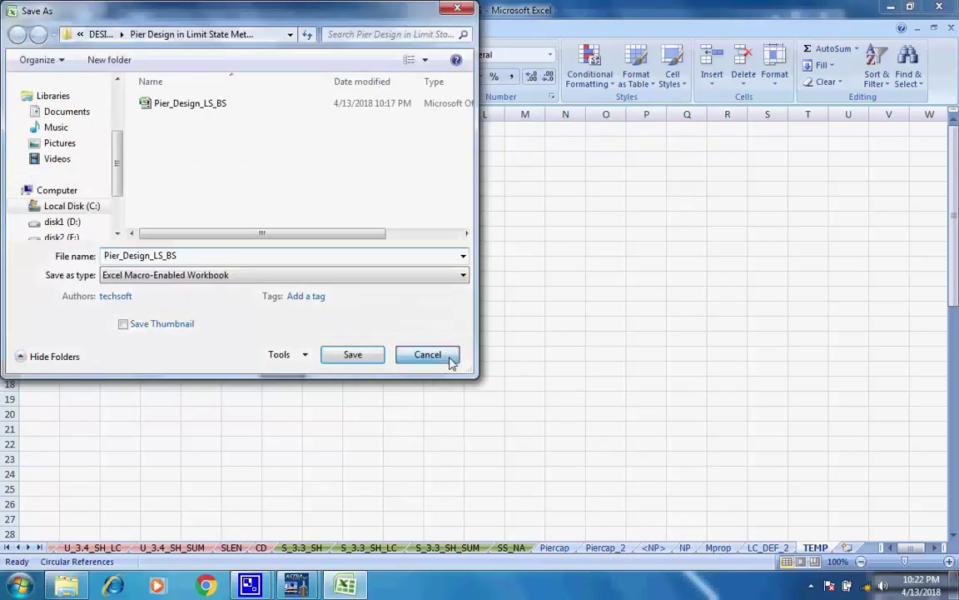
left_click(449, 355)
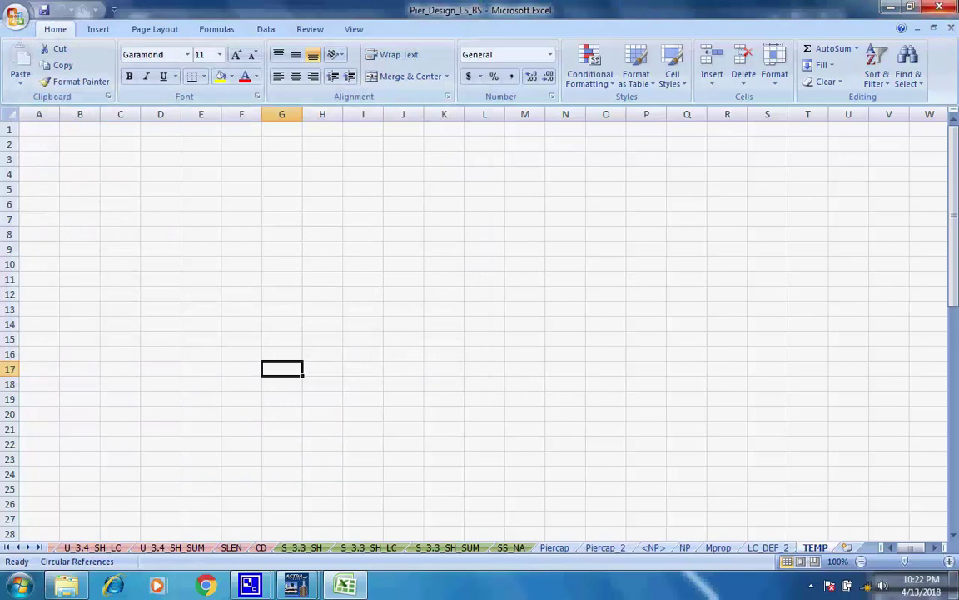
Close the pier design workbook and review the transverse mono-axial, longitudinal mono-axial and bi-axial bearing design inputs
left_click(940, 10)
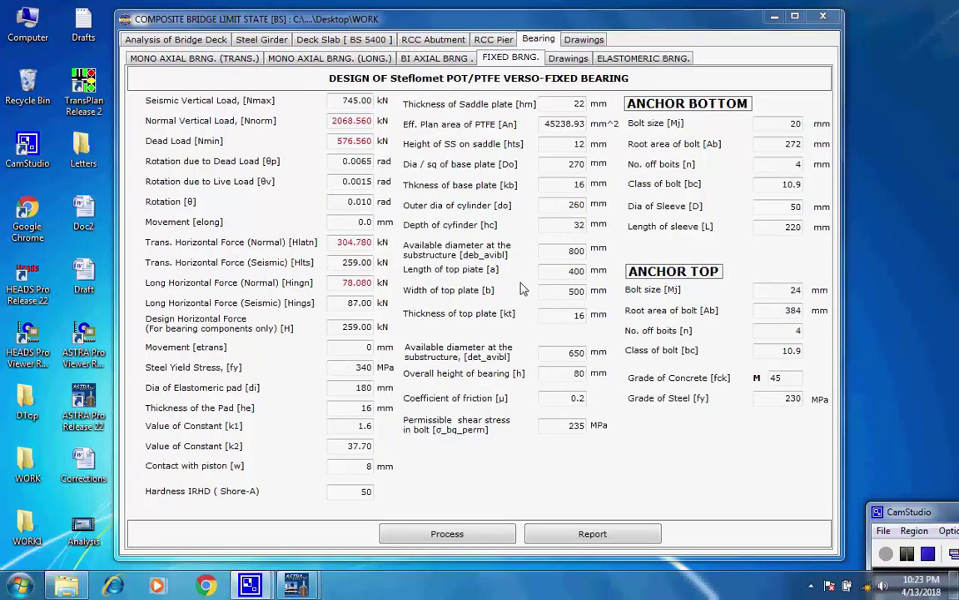
left_click(194, 58)
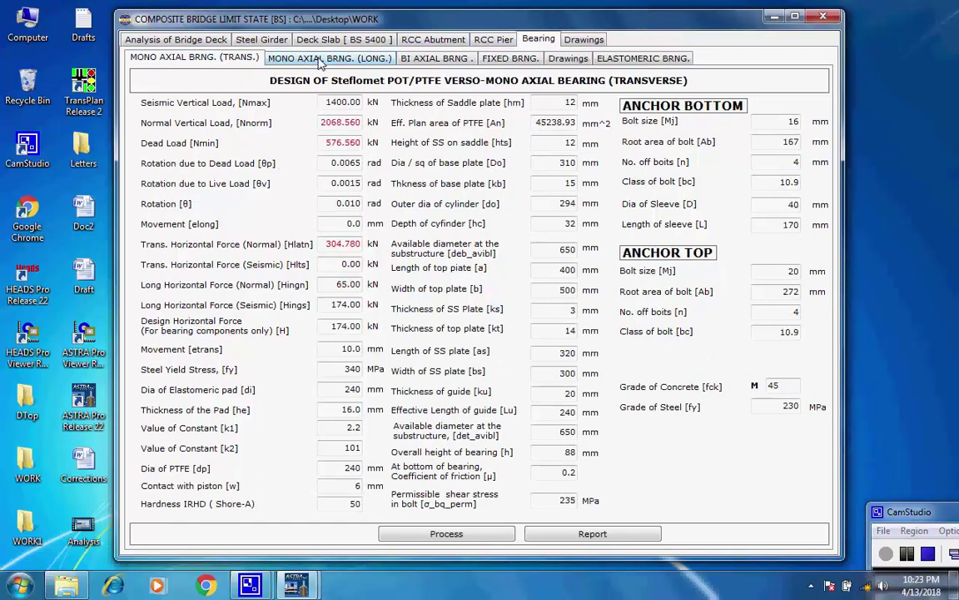
left_click(287, 58)
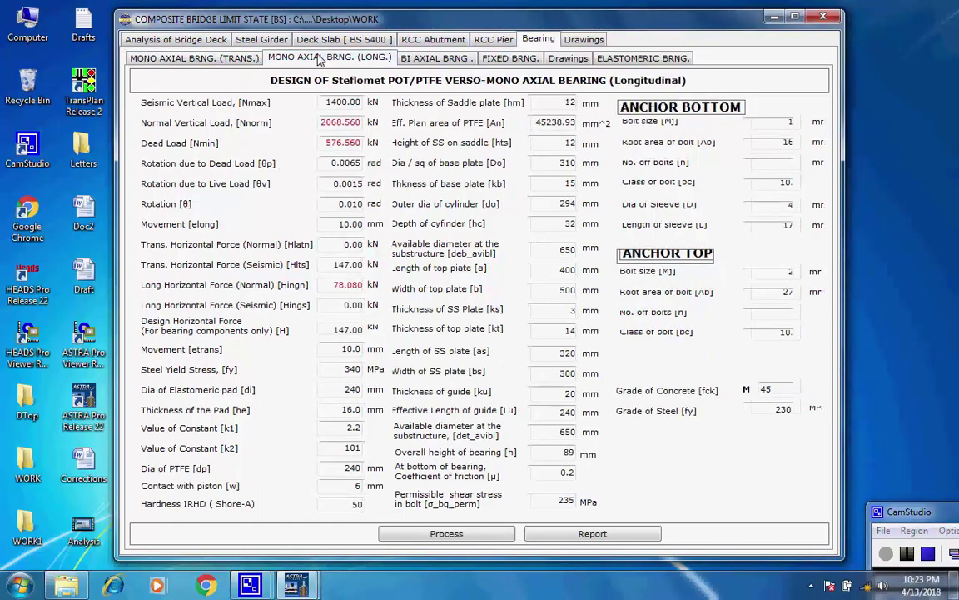
left_click(434, 60)
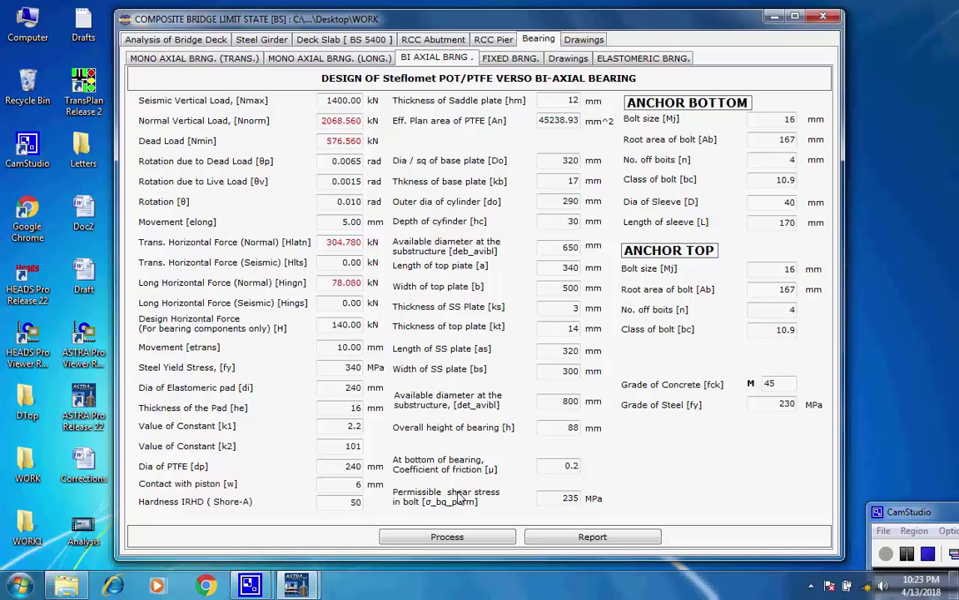
Process the Steflomet POT/PTFE Verso bi-axial bearing design, view its report and close it
left_click(441, 538)
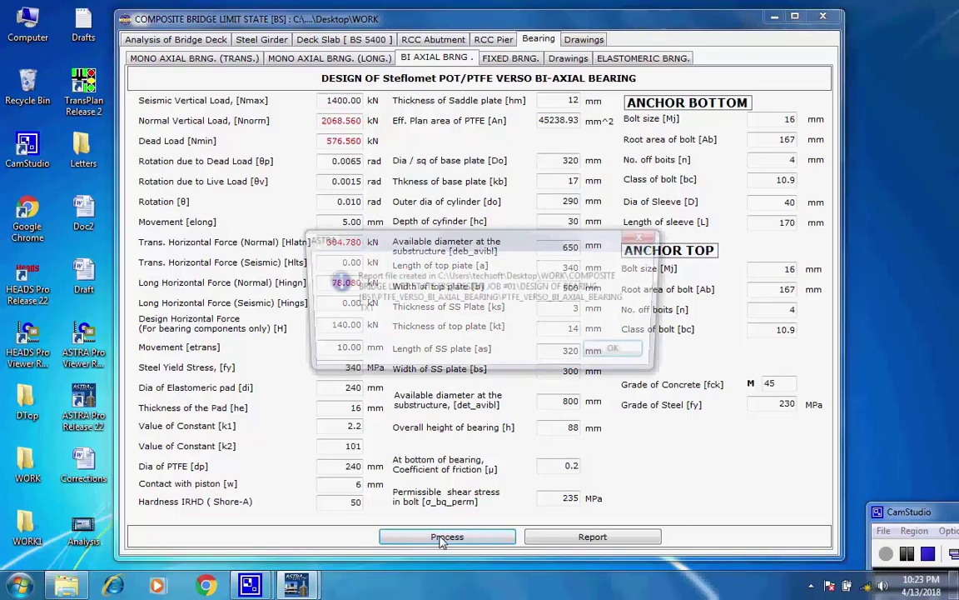
left_click(622, 354)
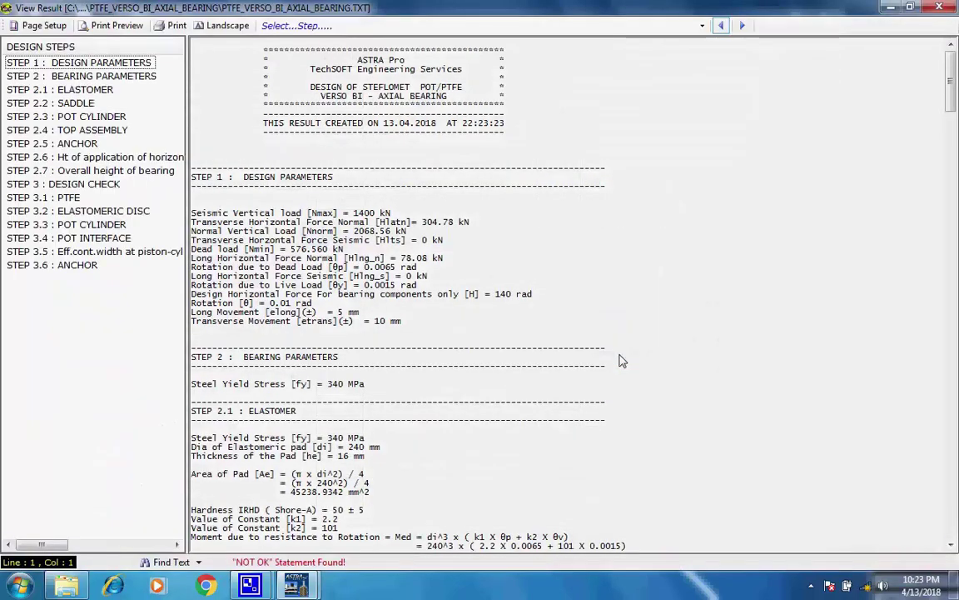
left_click(941, 8)
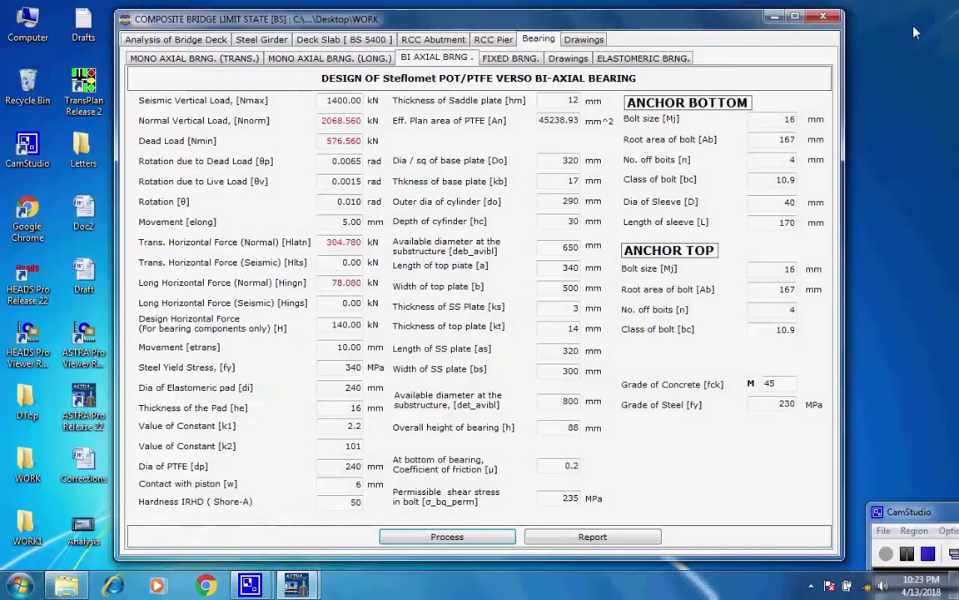
left_click(593, 538)
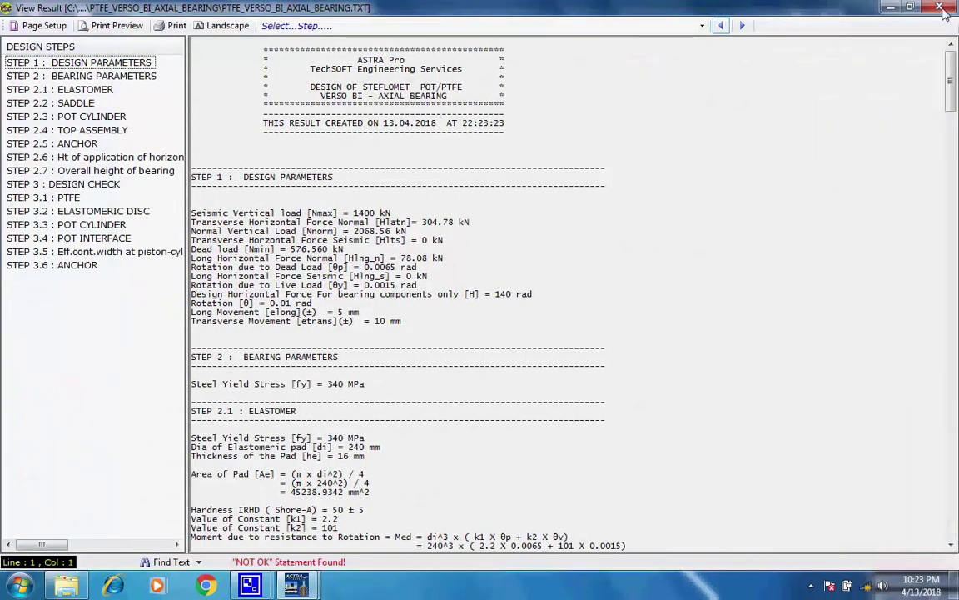
left_click(942, 9)
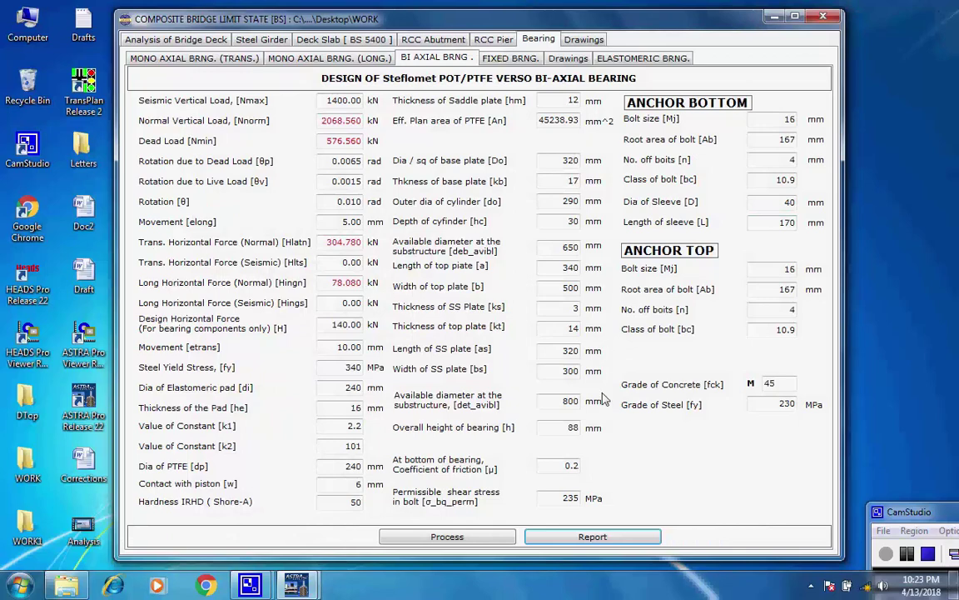
left_click(823, 18)
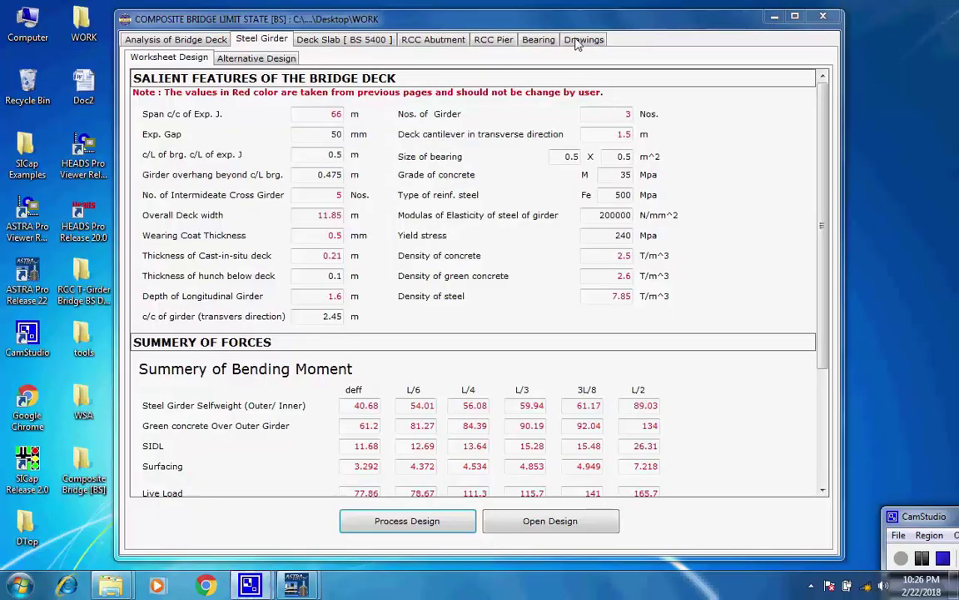
Open the steel plate girder drawings for the composite bridge, using the design drawings option
left_click(583, 40)
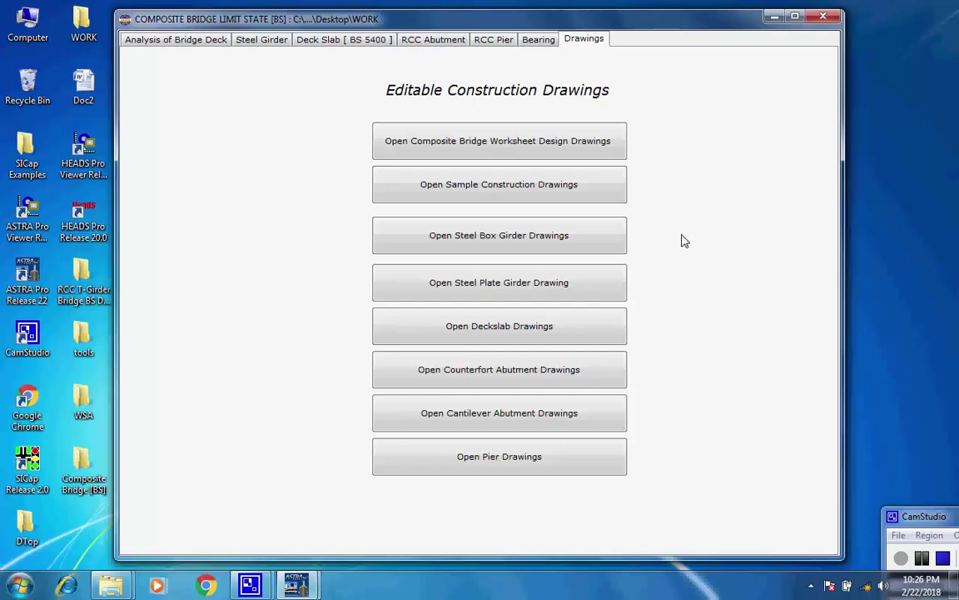
left_click(516, 286)
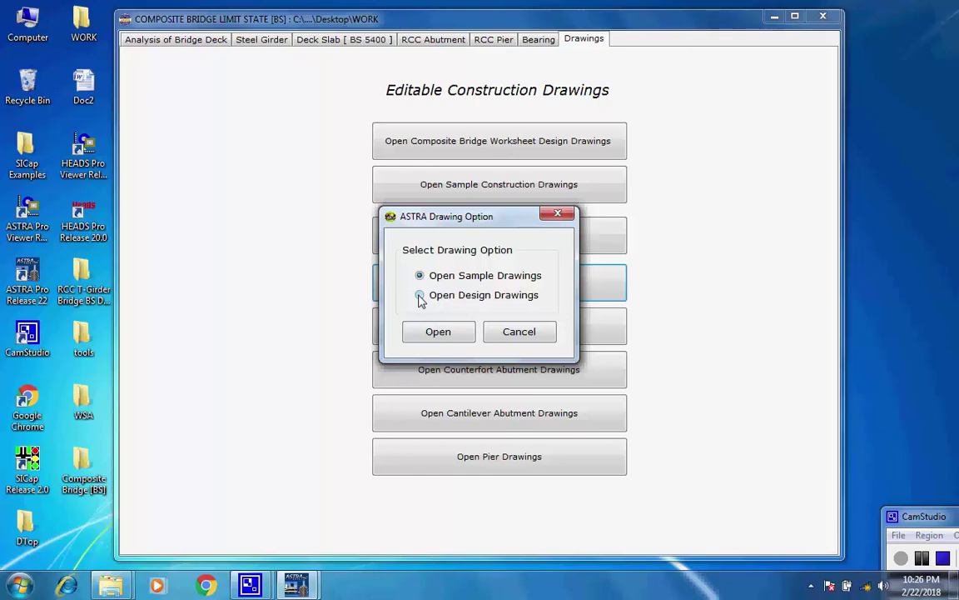
left_click(420, 296)
left_click(454, 332)
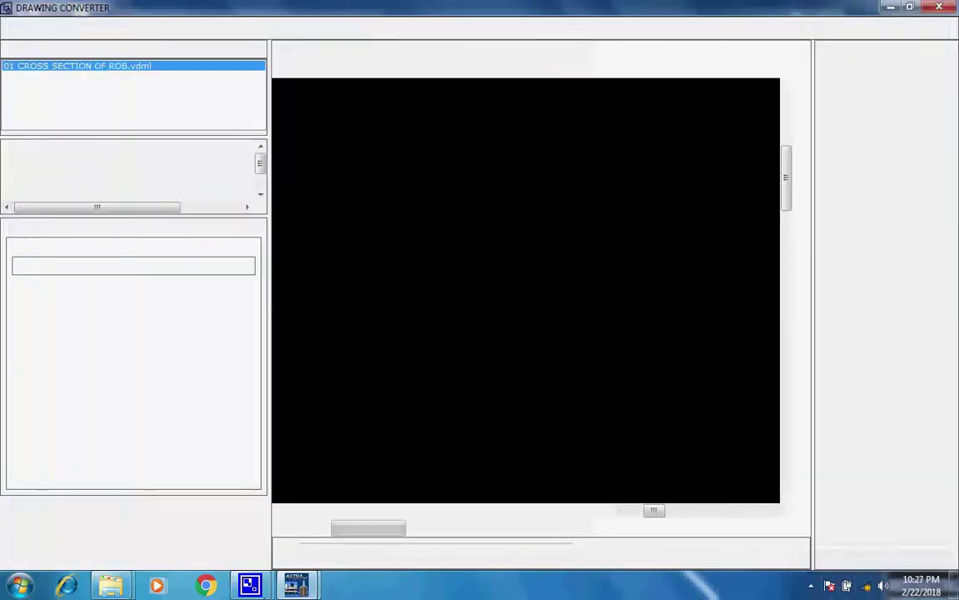
mouse_move(250, 586)
left_click(210, 549)
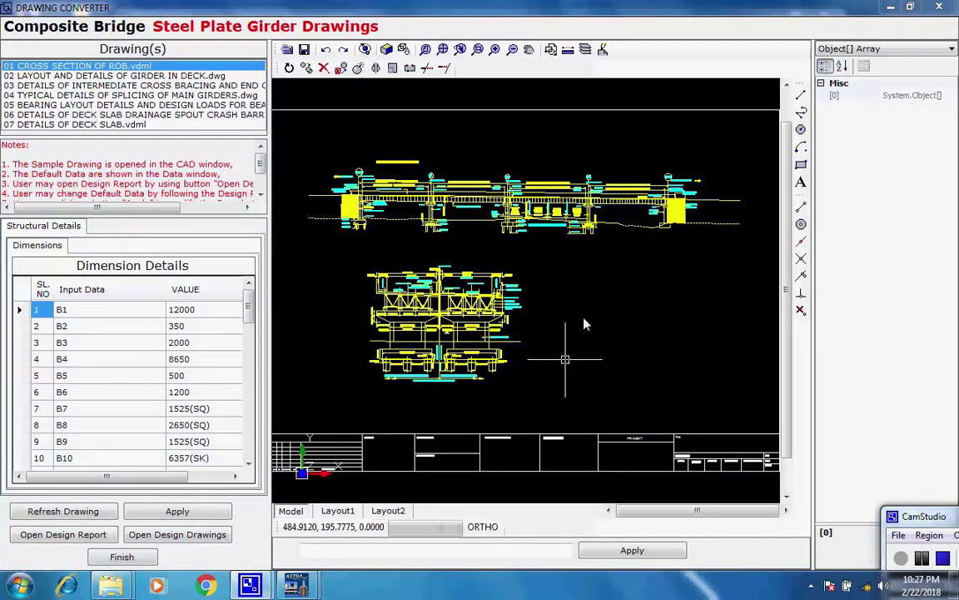
Examine drawing 02 on girder layout in the deck, including the sectional elevation, shear studs, flange plate and bearing end
left_click(69, 77)
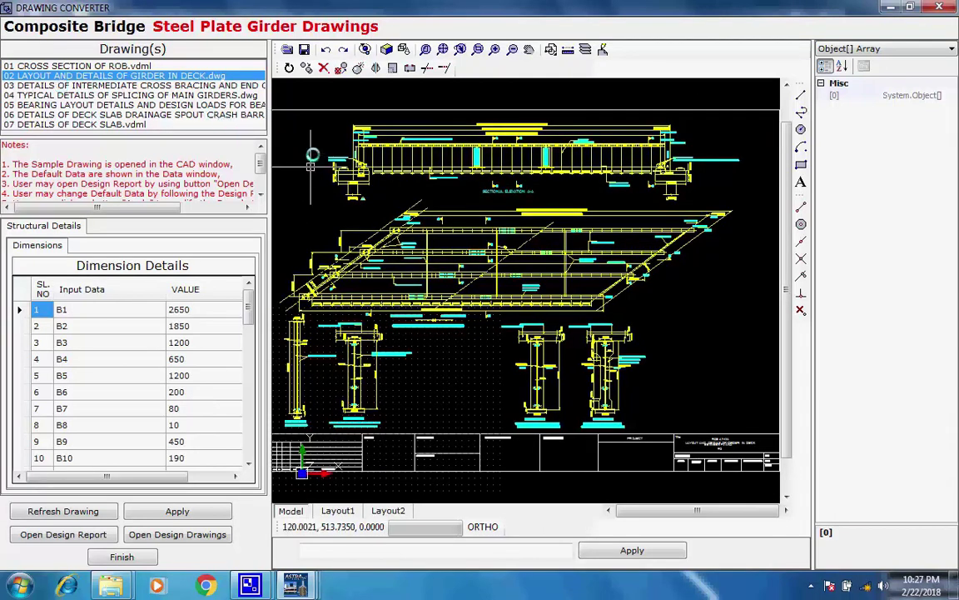
scroll(412, 141, "up", 5)
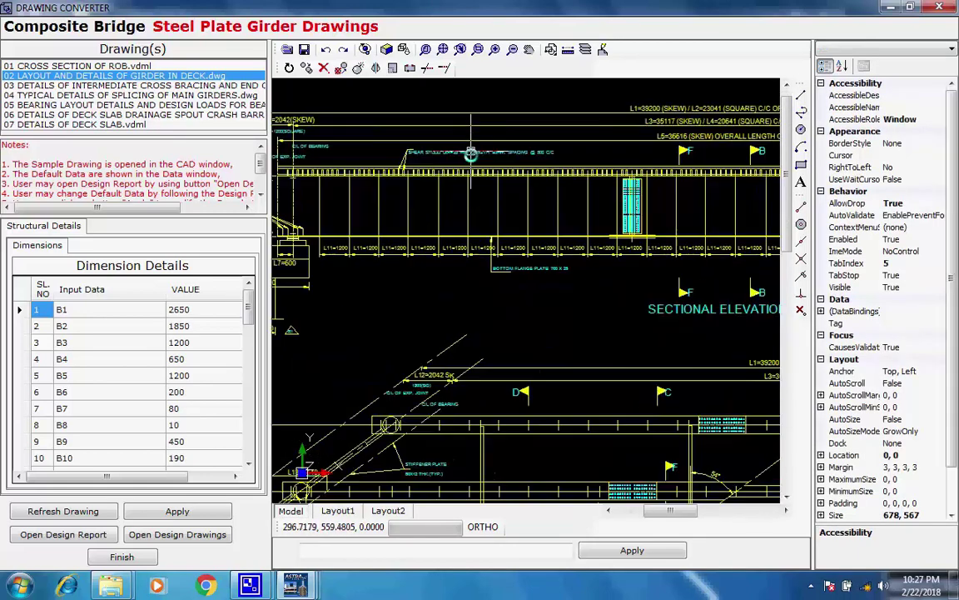
scroll(472, 157, "up", 2)
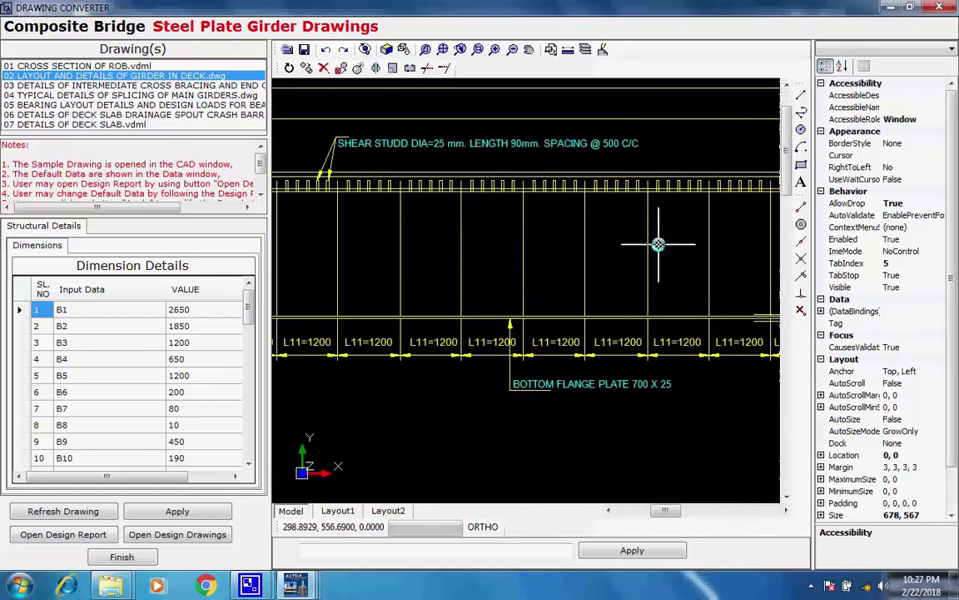
scroll(723, 270, "down", 1)
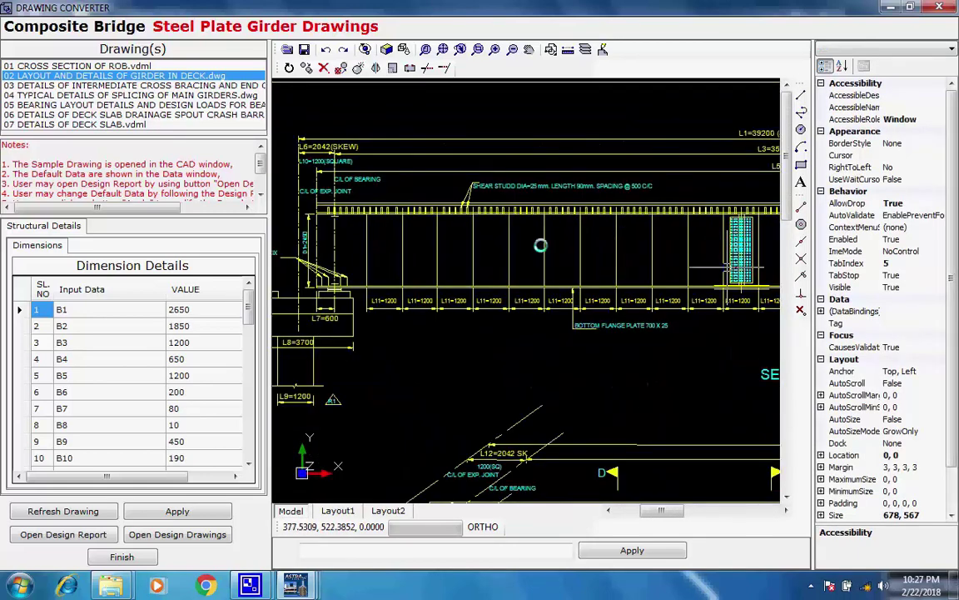
scroll(540, 245, "down", 2)
scroll(730, 271, "down", 1)
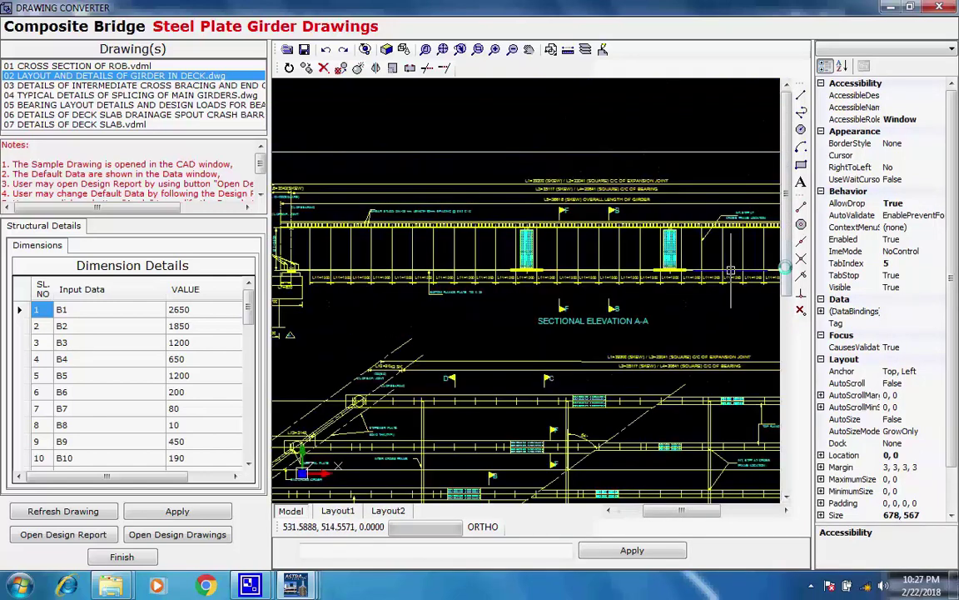
scroll(730, 271, "up", 4)
scroll(552, 288, "down", 1)
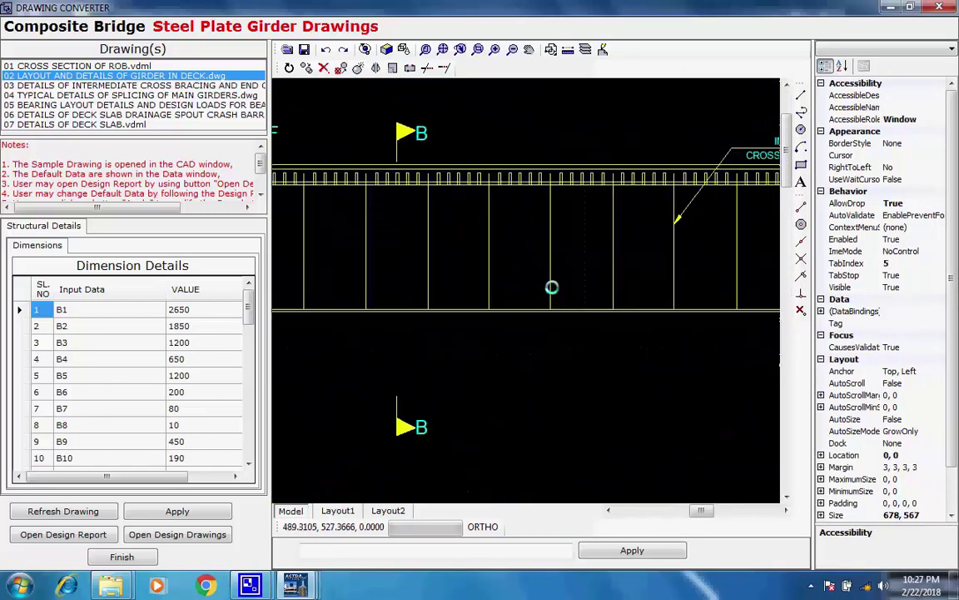
scroll(551, 288, "down", 2)
scroll(420, 274, "down", 3)
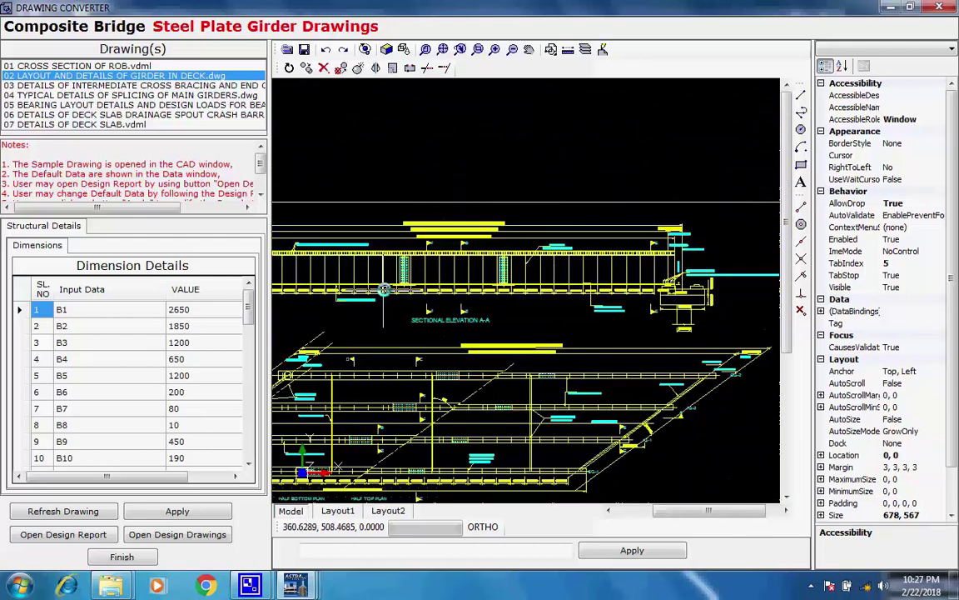
scroll(473, 293, "up", 5)
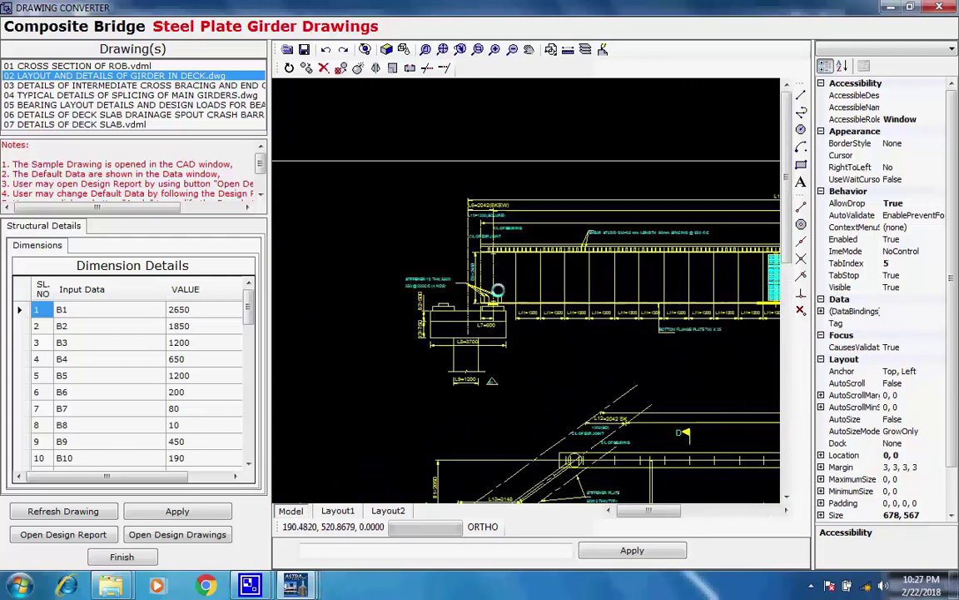
scroll(509, 277, "down", 4)
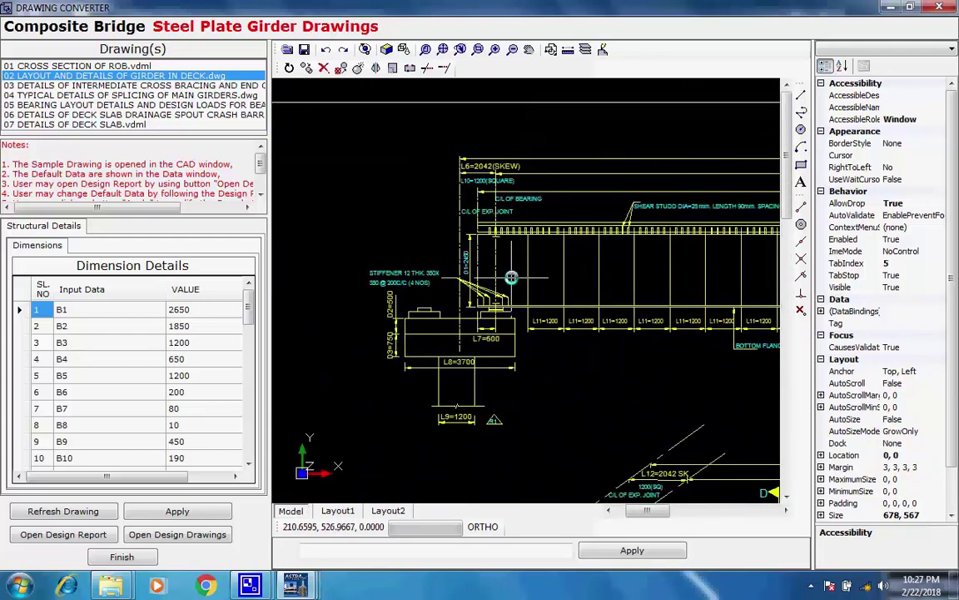
Review drawings 03 to 05, covering intermediate cross bracing, main girder splicing and bearing layout details
left_click(152, 86)
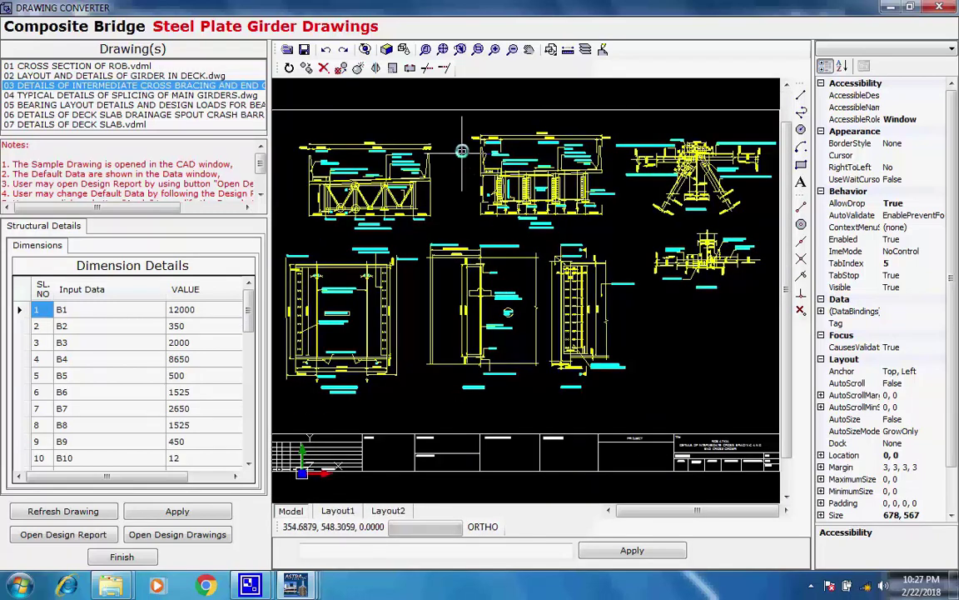
scroll(438, 95, "up", 2)
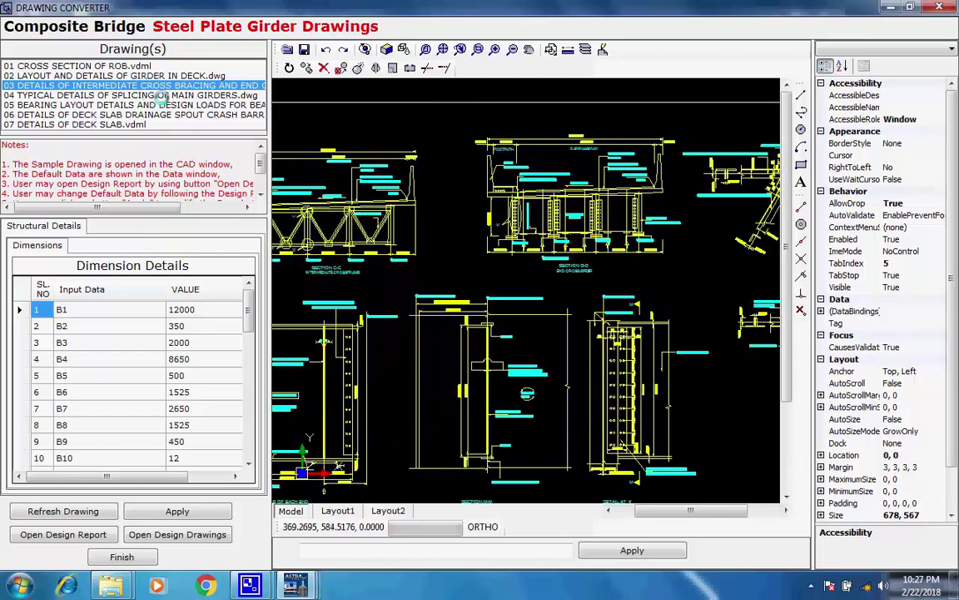
left_click(161, 95)
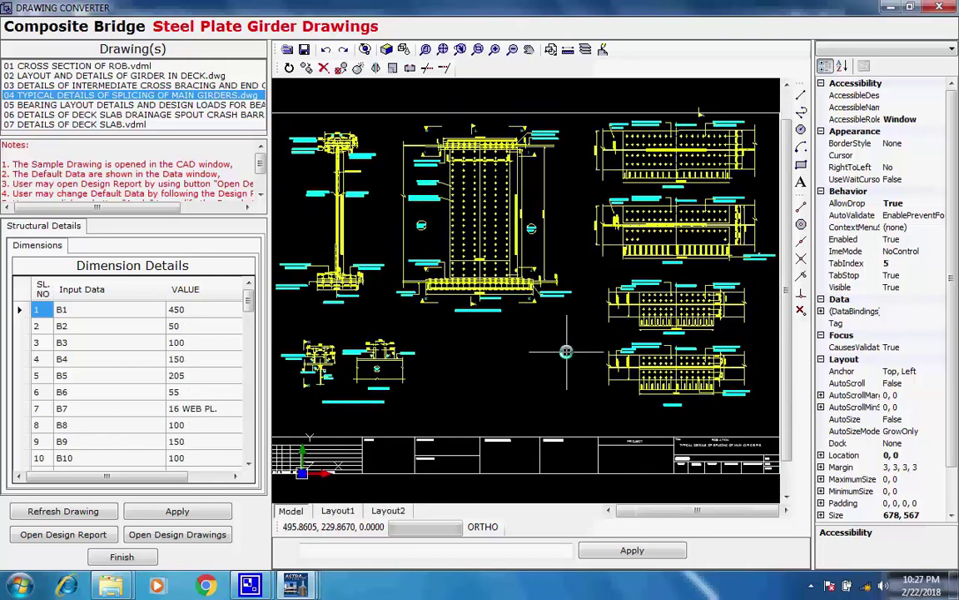
left_click(119, 105)
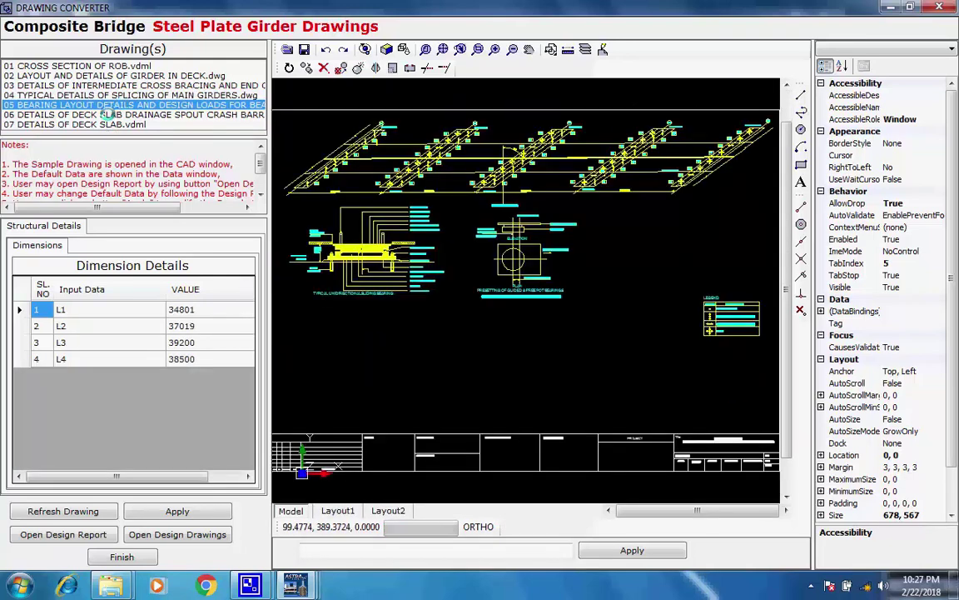
Inspect the drainage spout and crash barrier reinforcement details on drawing 06
left_click(108, 114)
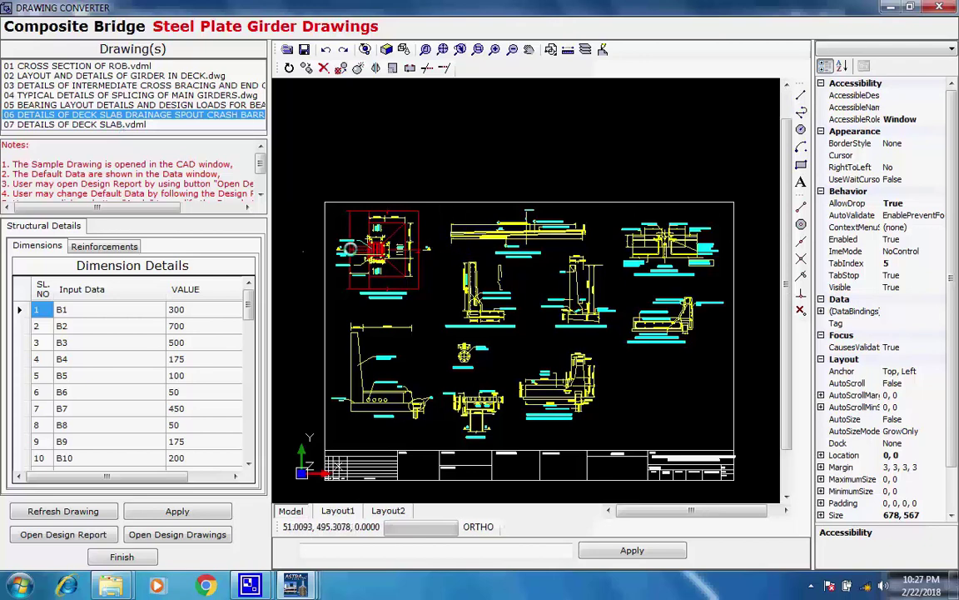
scroll(351, 248, "up", 2)
scroll(511, 225, "up", 2)
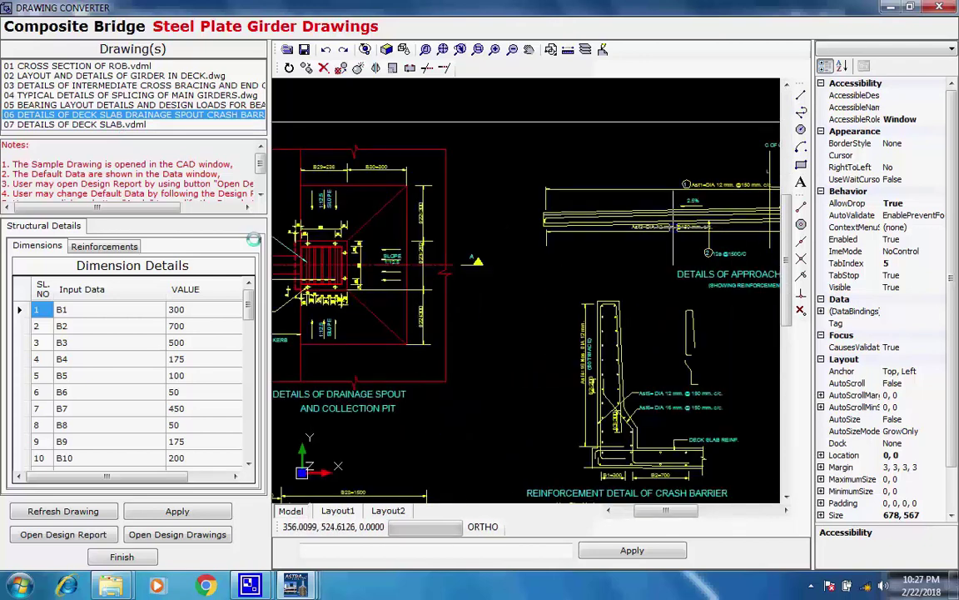
Examine the deck slab reinforcement in Section A-A and Section B-C-D on drawing 07
left_click(106, 124)
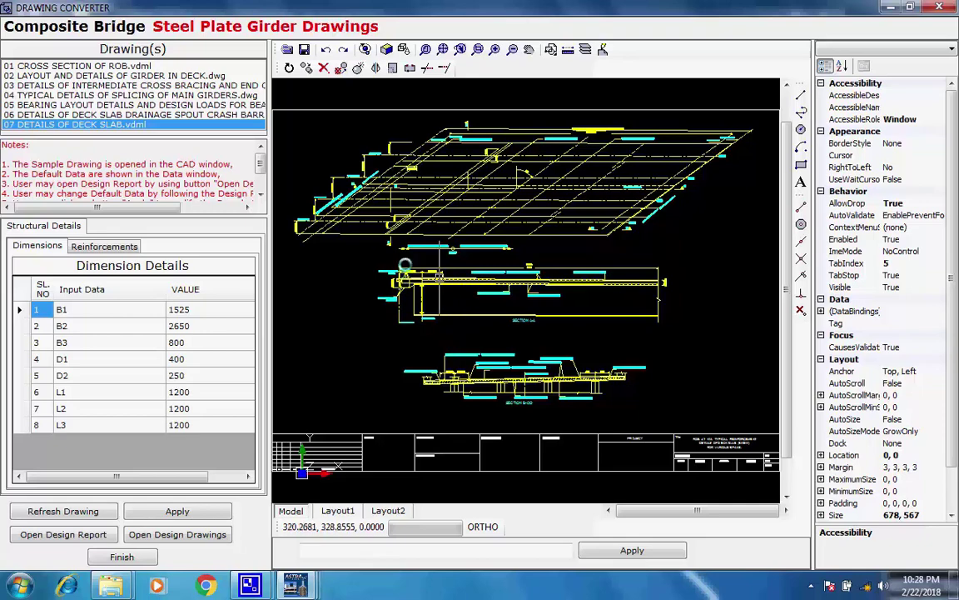
scroll(405, 264, "up", 5)
scroll(467, 335, "down", 2)
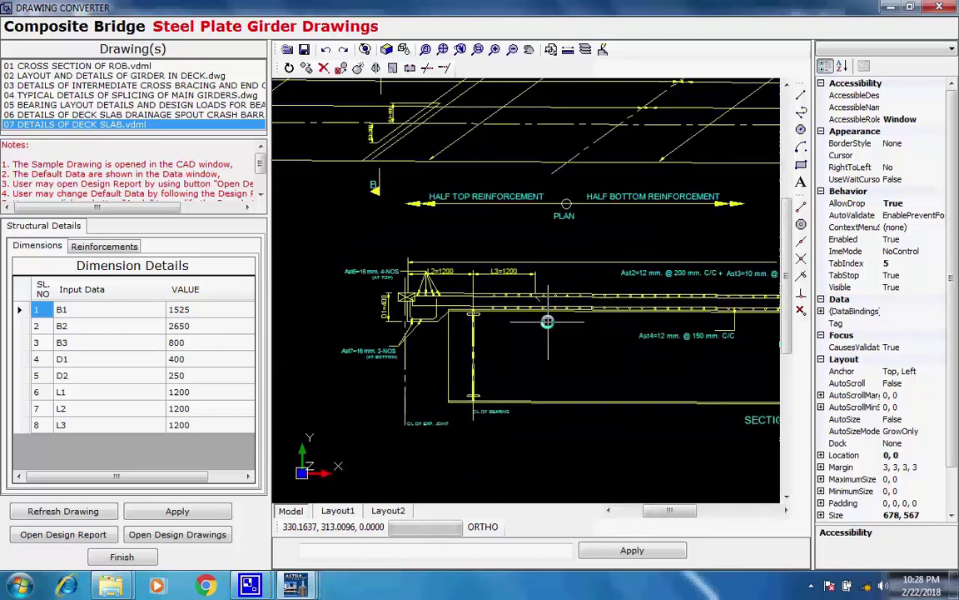
left_click_drag(454, 328, 446, 326)
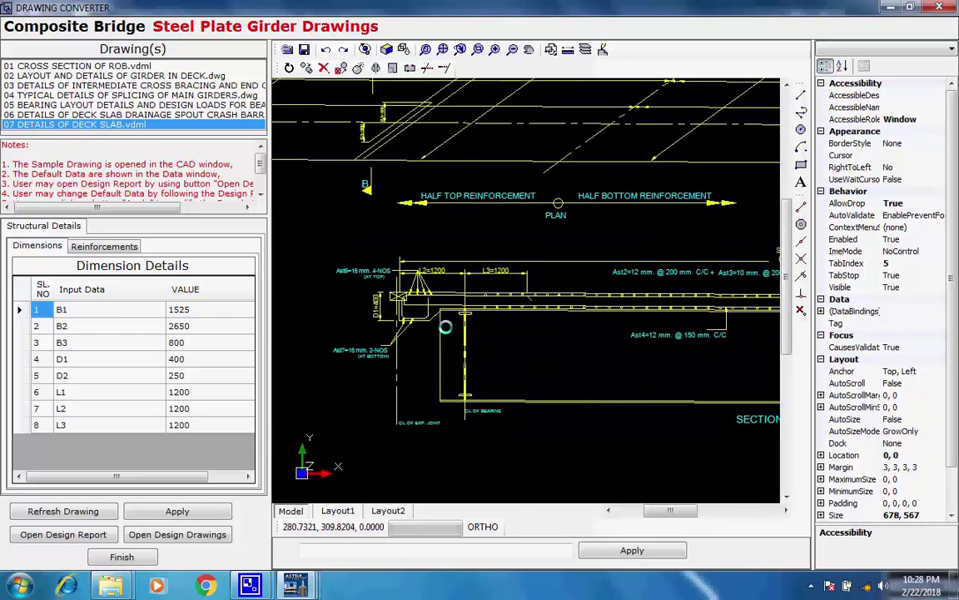
scroll(516, 303, "up", 5)
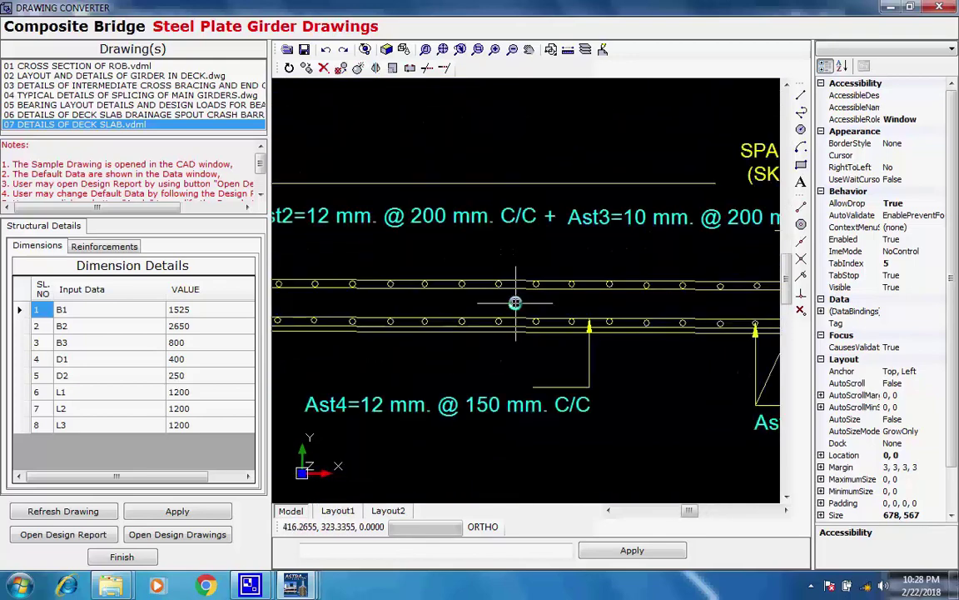
scroll(515, 302, "down", 3)
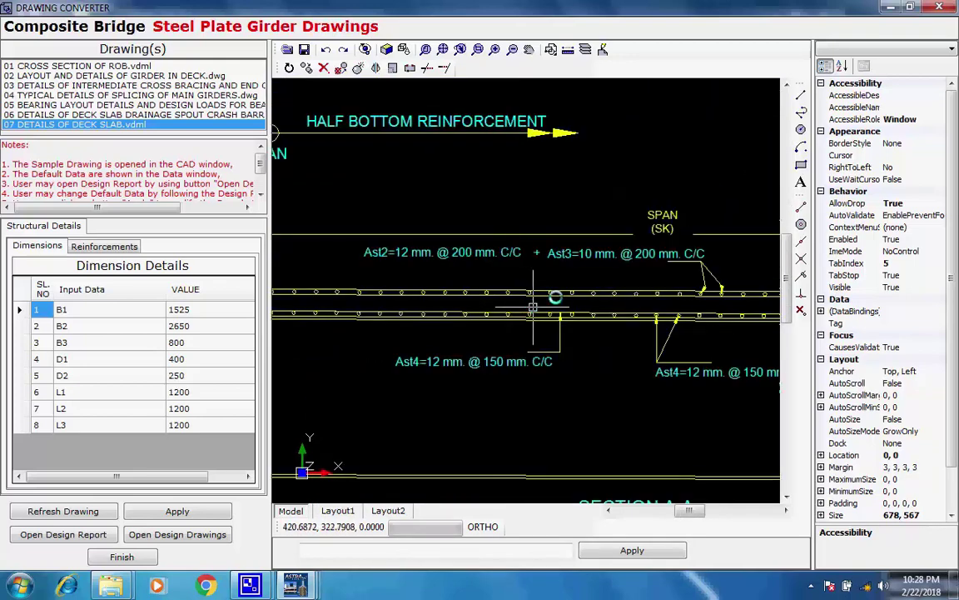
scroll(564, 296, "down", 3)
scroll(564, 296, "down", 5)
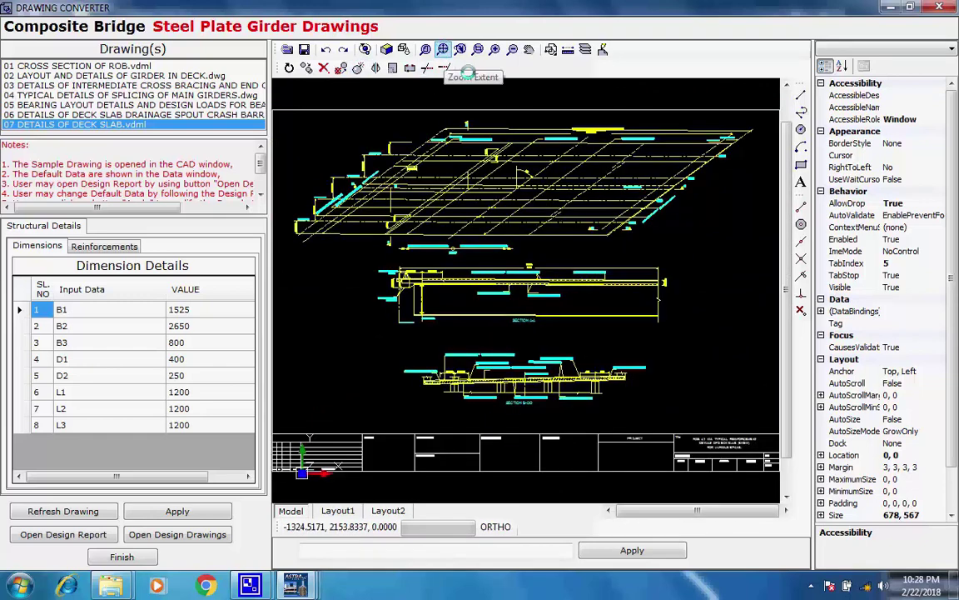
left_click(442, 50)
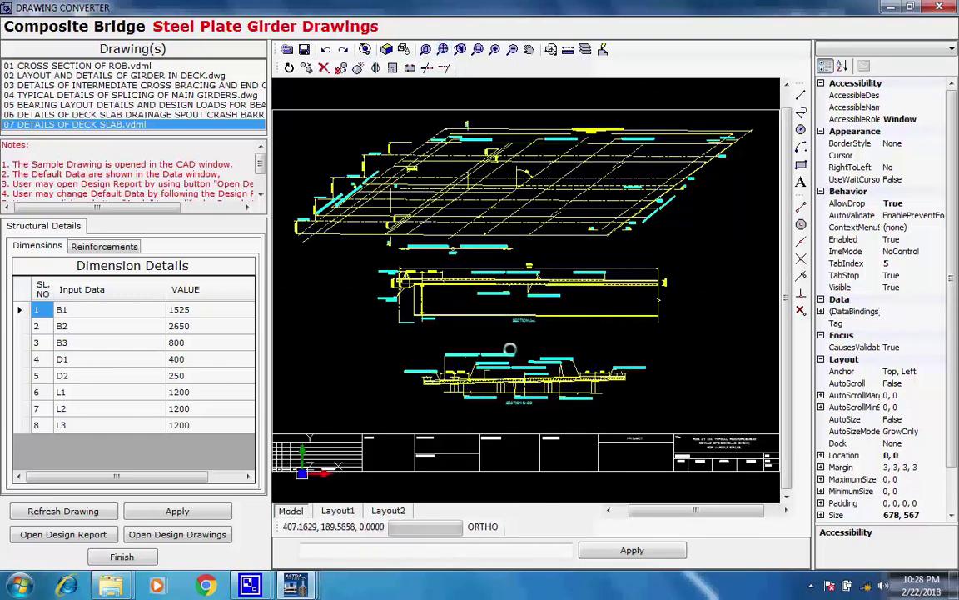
scroll(517, 392, "up", 5)
scroll(518, 408, "up", 3)
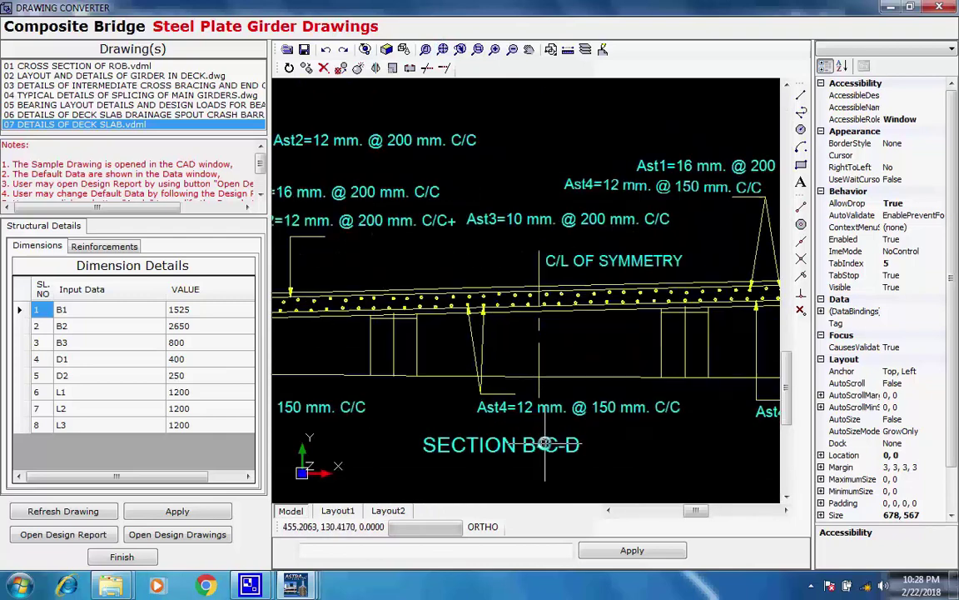